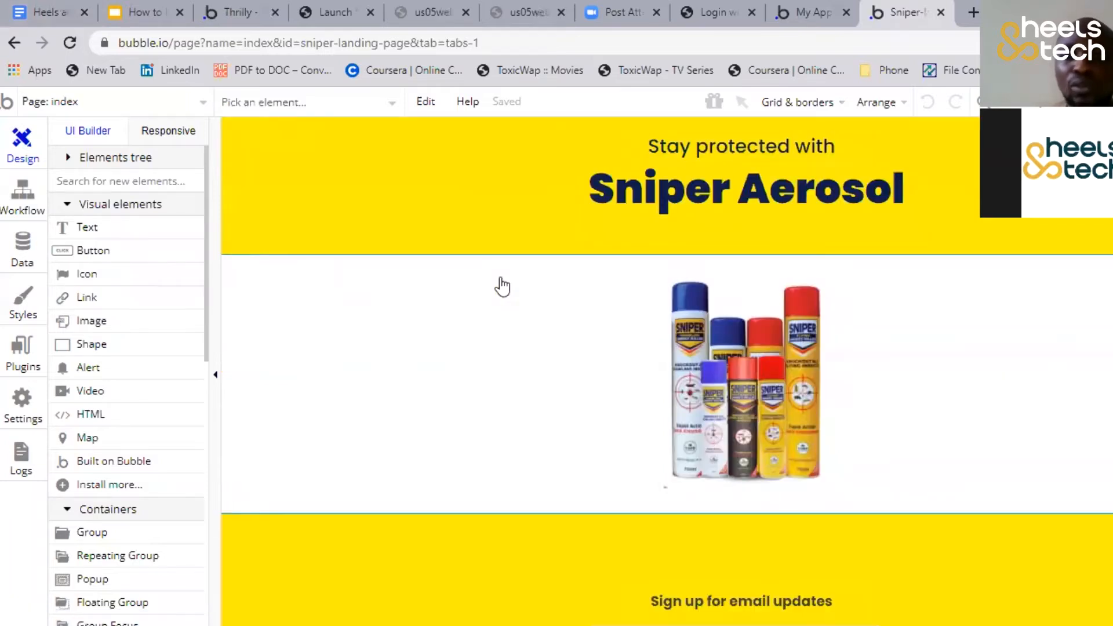
# Switch to the Bubble home page and look through the list of existing apps
pyautogui.scroll(2, 502, 285)
pyautogui.click(397, 14)
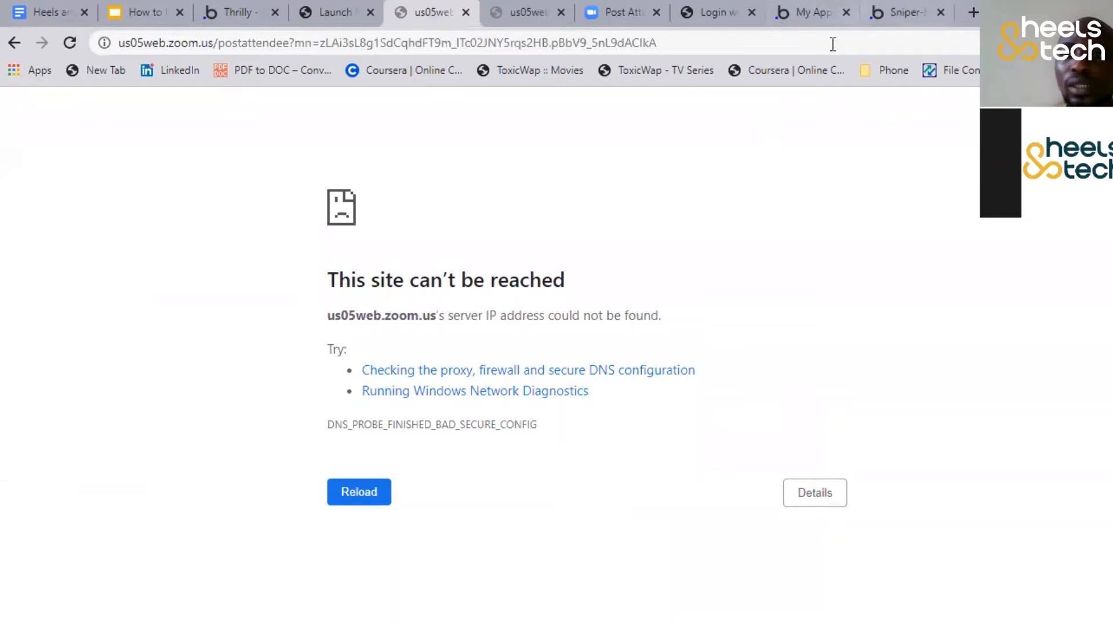
pyautogui.click(824, 13)
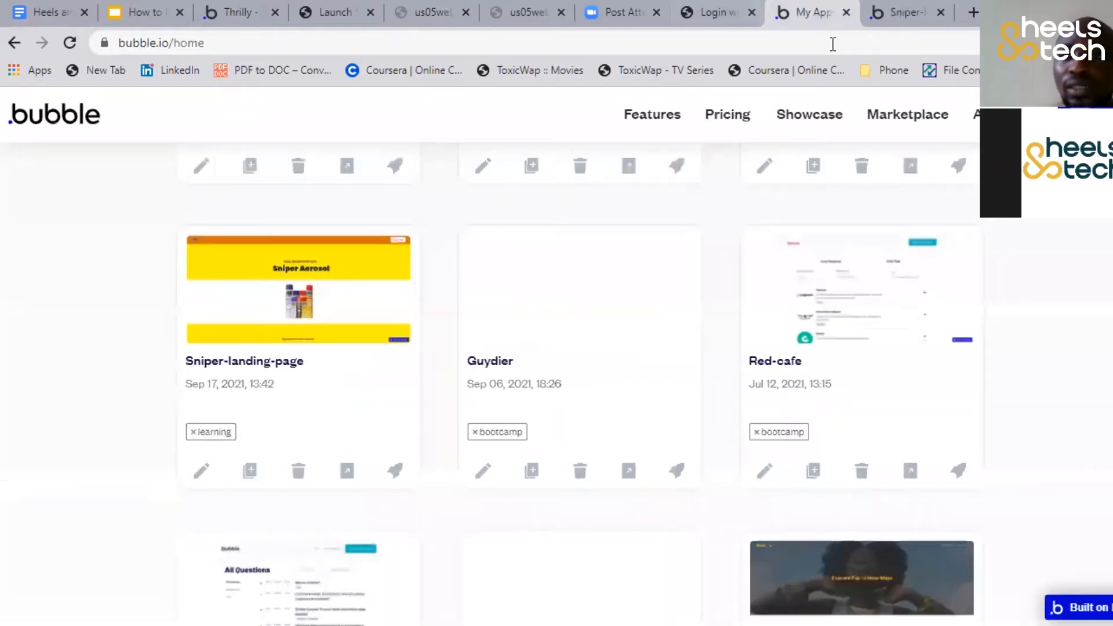
pyautogui.hotkey('ctrl', 'Tab')
pyautogui.hotkey('ctrl', 'shift', 'Tab')
pyautogui.scroll(12, 815, 261)
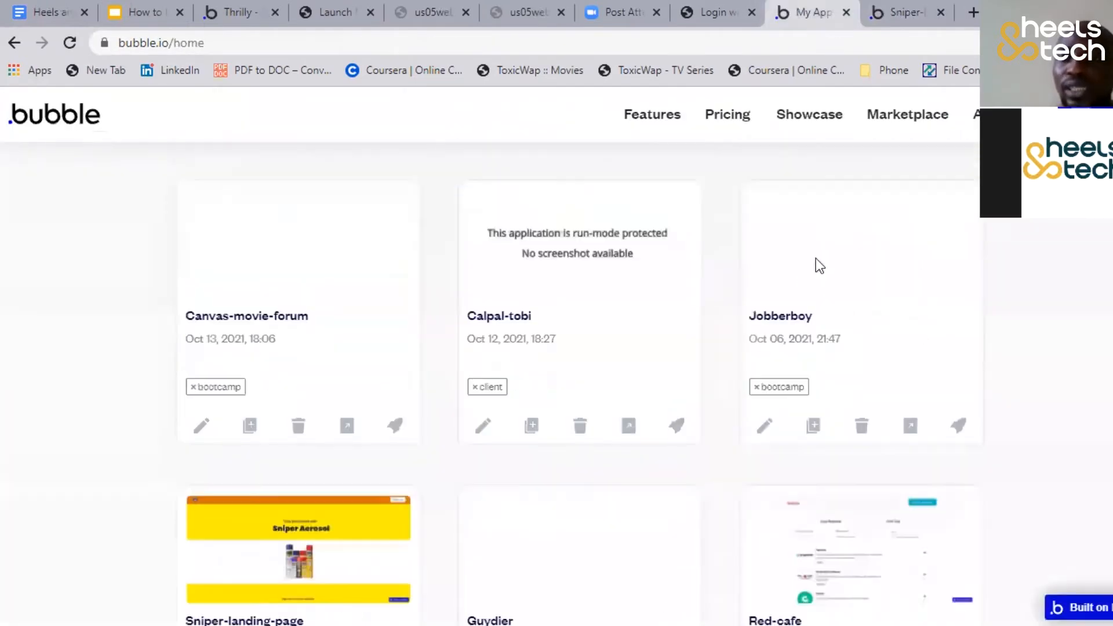
pyautogui.scroll(-3, 902, 296)
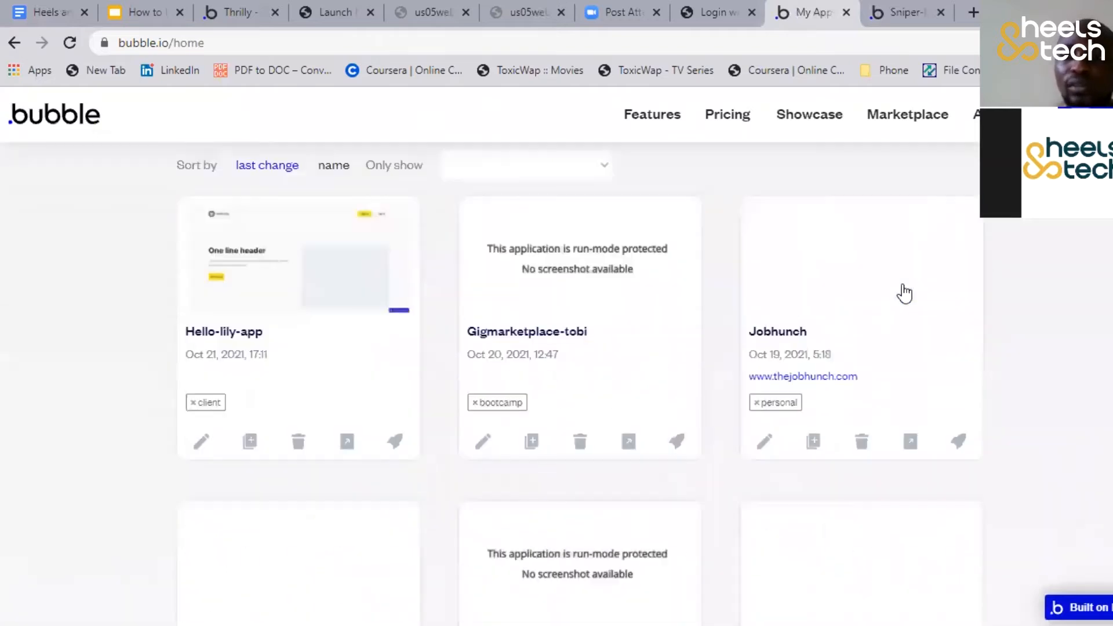
pyautogui.scroll(2, 910, 250)
# Examine the new-app form and its starting template choices, then close it and return to the app list
pyautogui.click(919, 212)
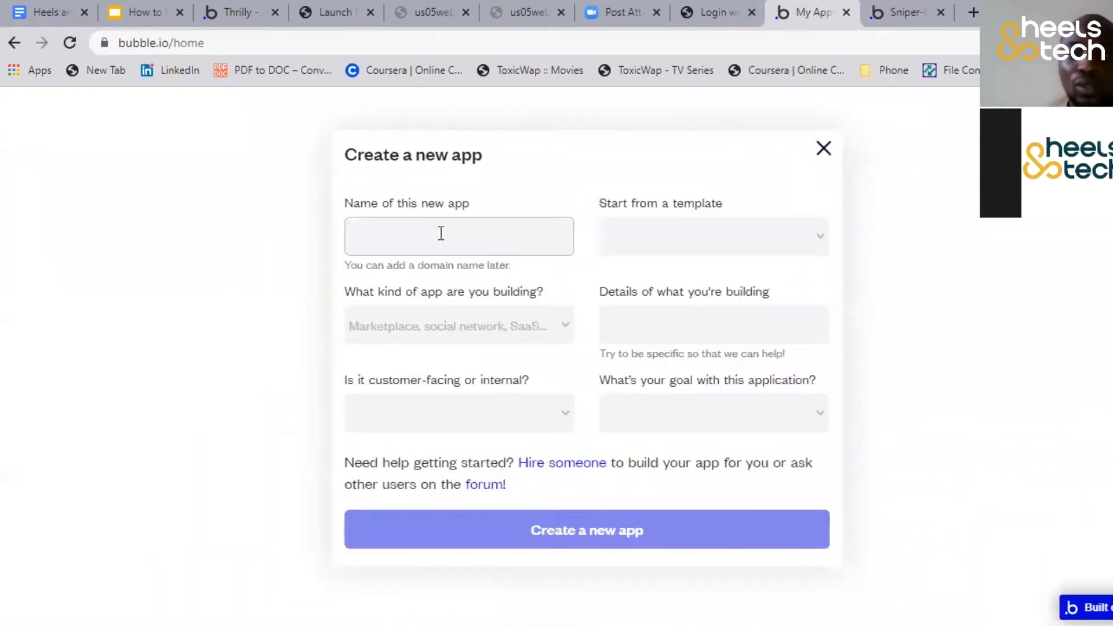
pyautogui.click(638, 239)
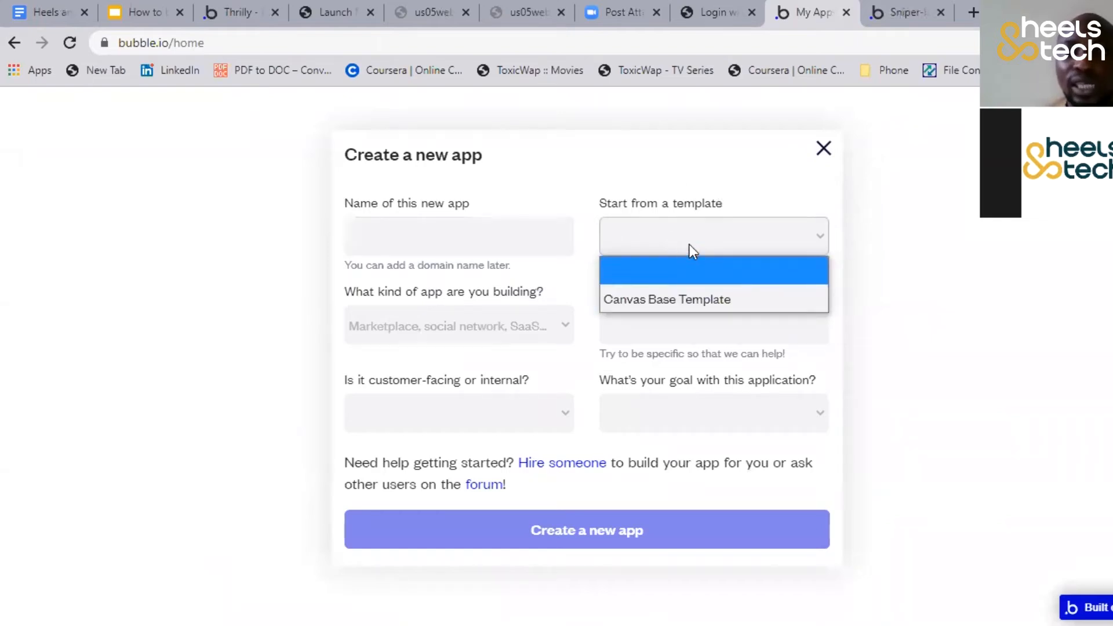
pyautogui.click(542, 328)
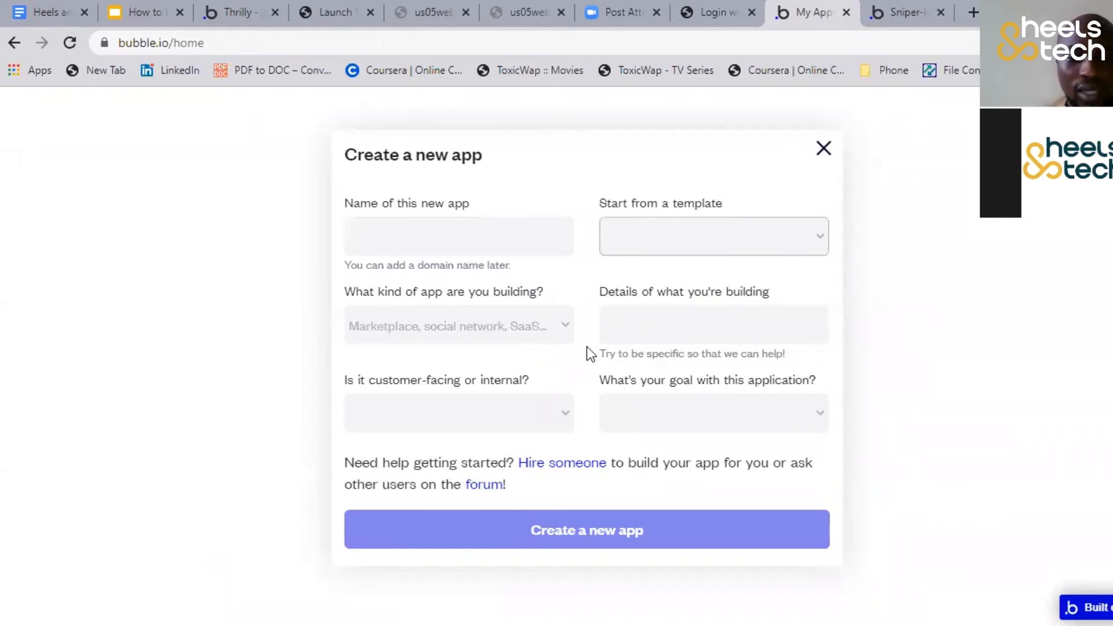
pyautogui.click(824, 148)
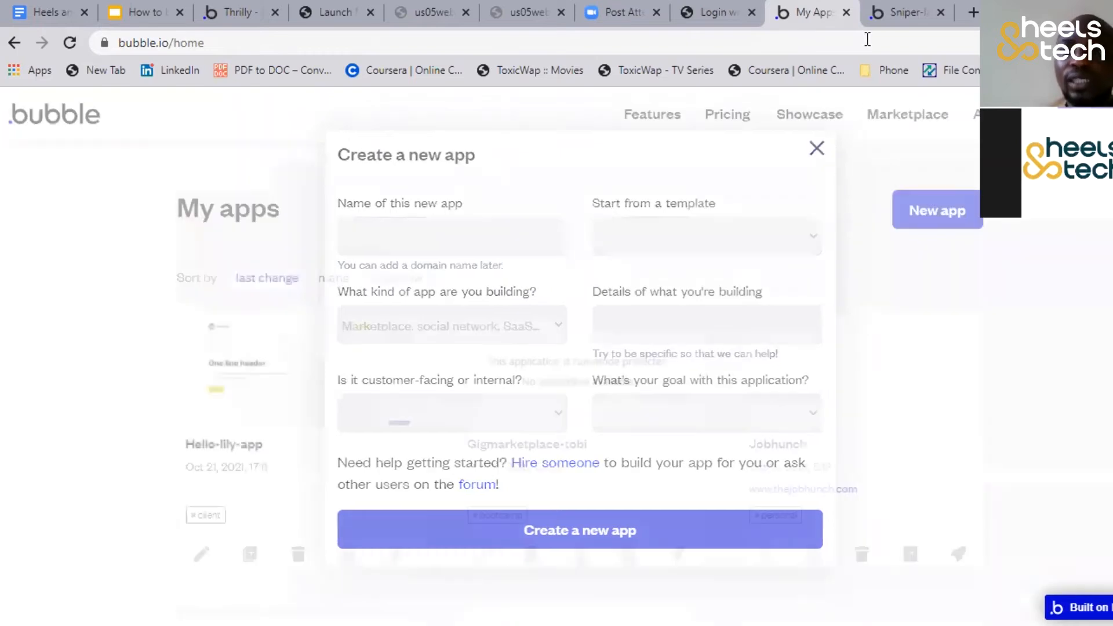
pyautogui.scroll(-2, 484, 249)
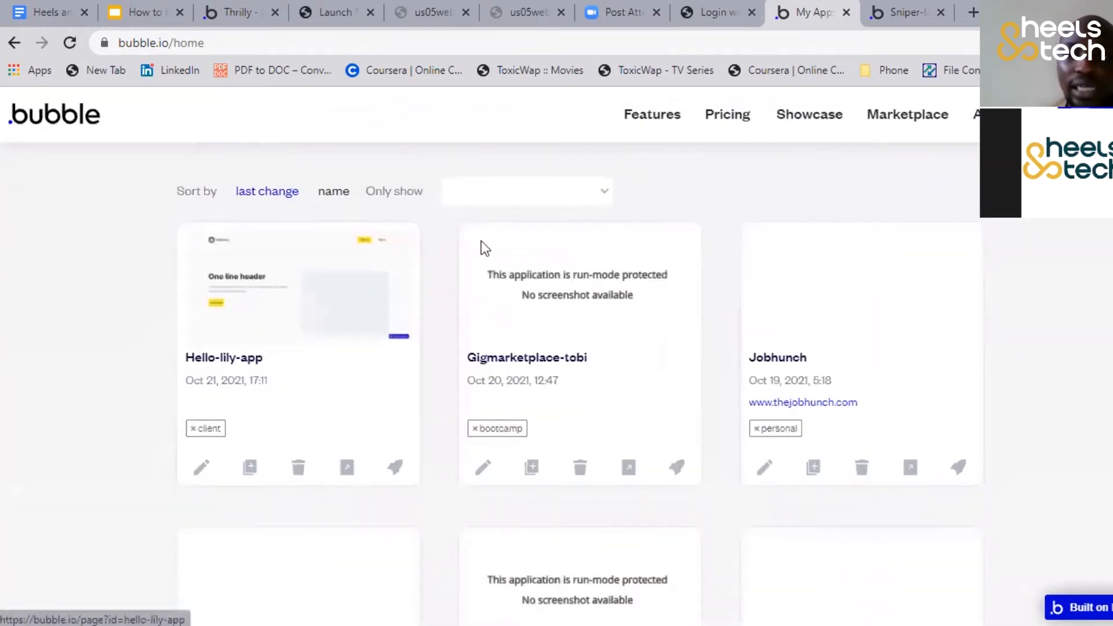
pyautogui.scroll(4, 485, 249)
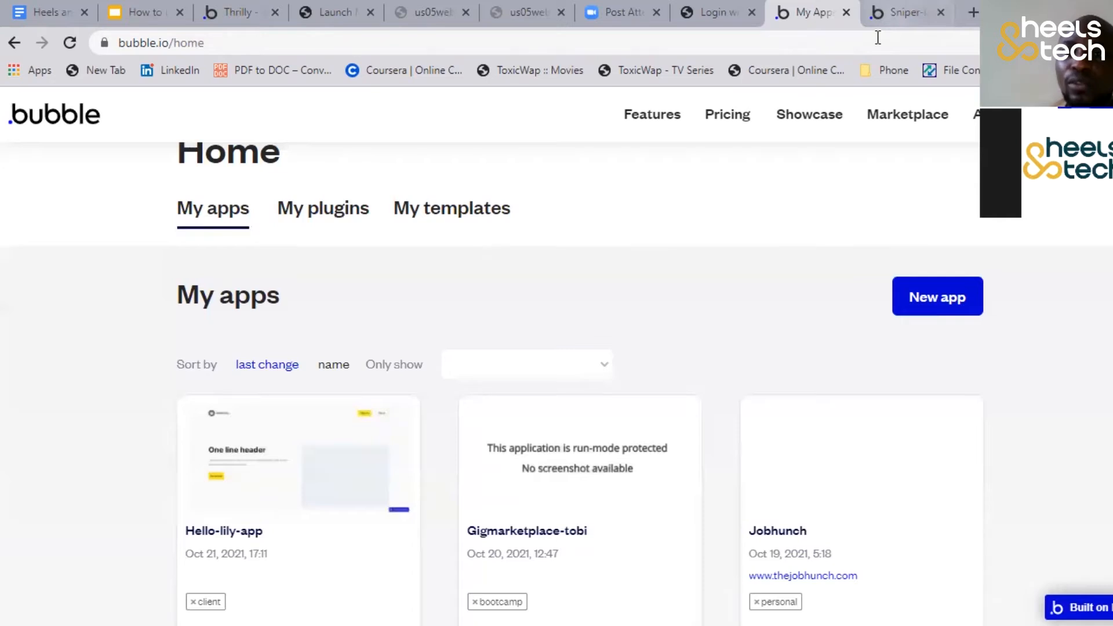
# Return to the Sniper landing page editor and review its page list and the index page's sections
pyautogui.click(895, 13)
pyautogui.click(68, 104)
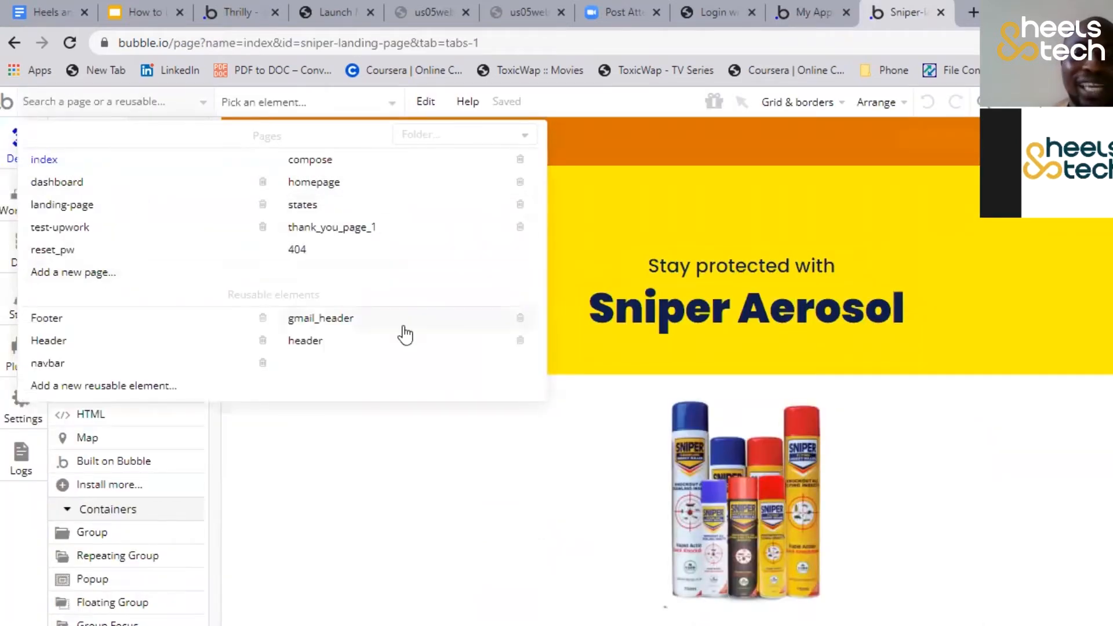
pyautogui.click(502, 467)
pyautogui.click(588, 268)
pyautogui.scroll(-5, 584, 266)
pyautogui.scroll(5, 584, 266)
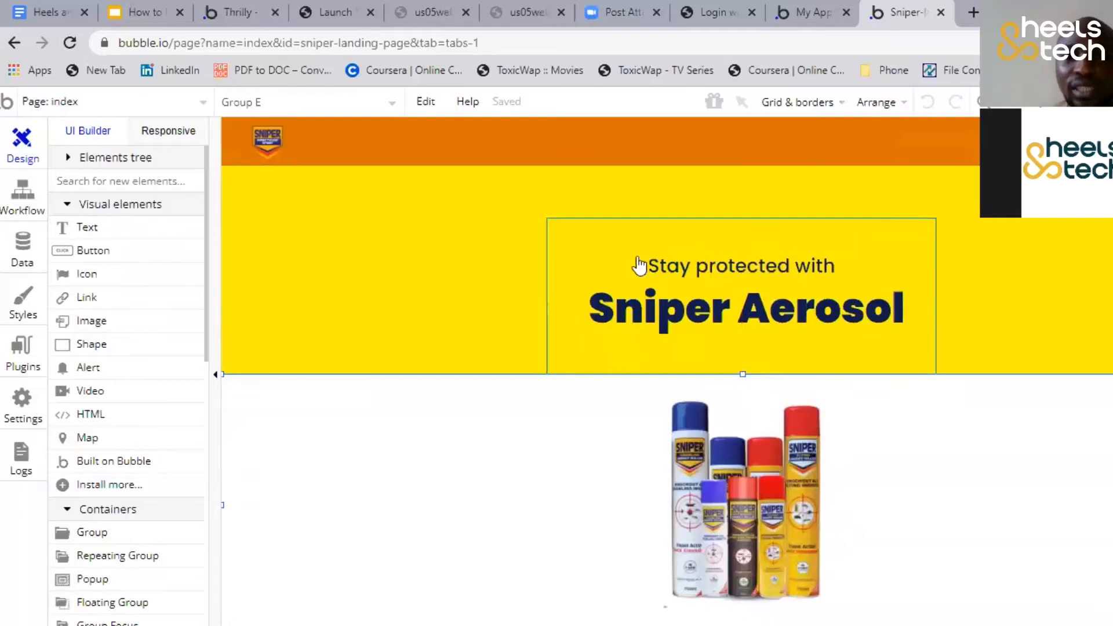
pyautogui.scroll(-5, 603, 273)
pyautogui.scroll(4, 613, 261)
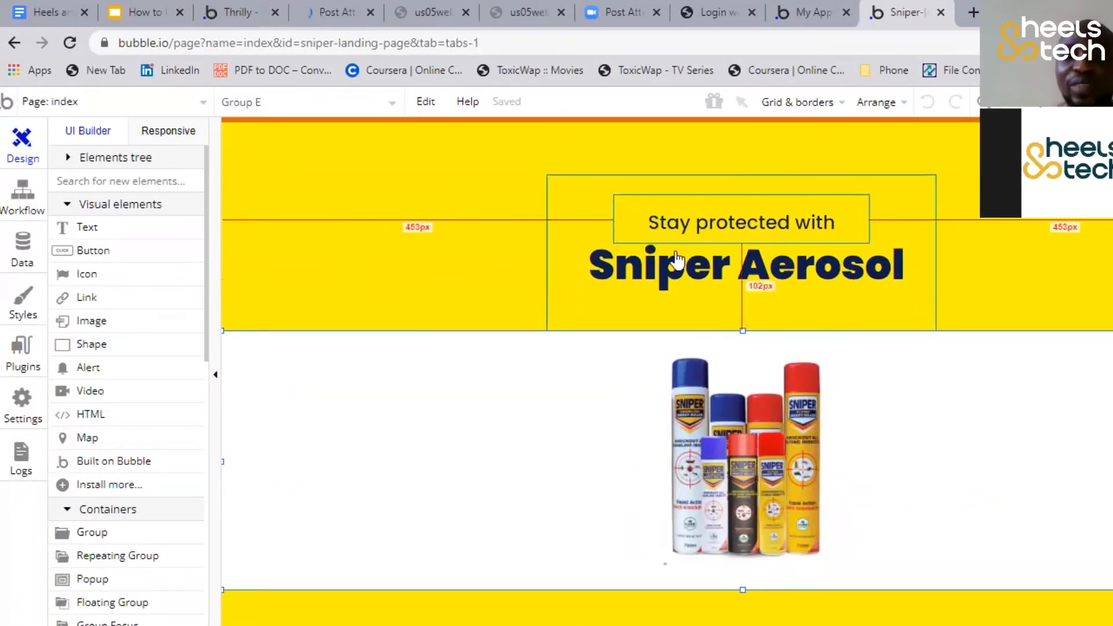
pyautogui.scroll(-4, 619, 497)
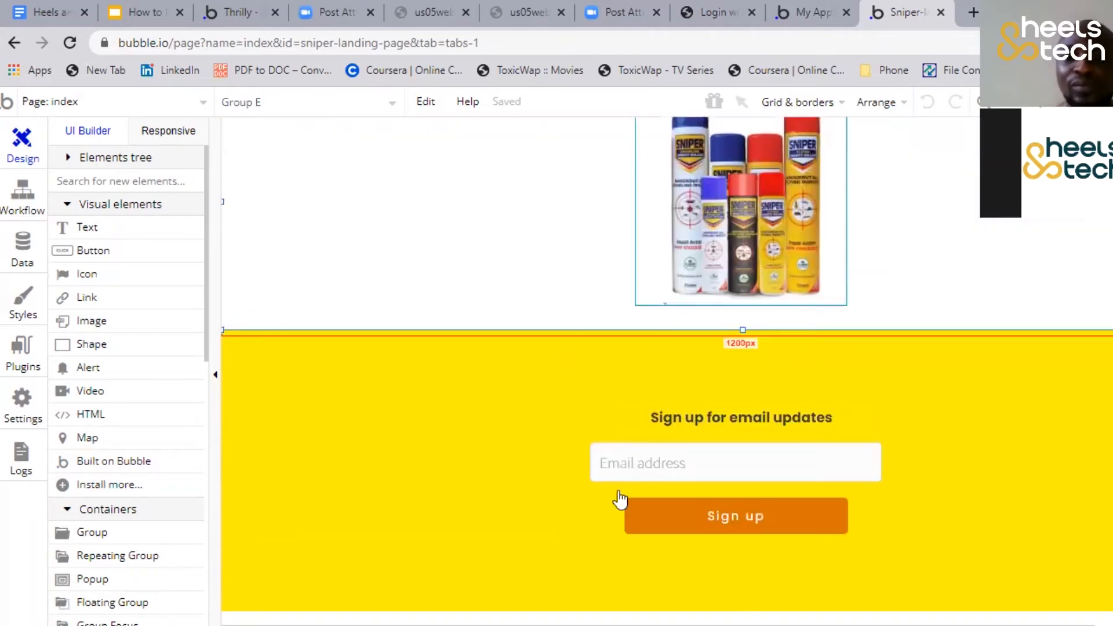
pyautogui.scroll(4, 244, 212)
# Create a new page named heels_and_tech without cloning an existing page
pyautogui.click(142, 108)
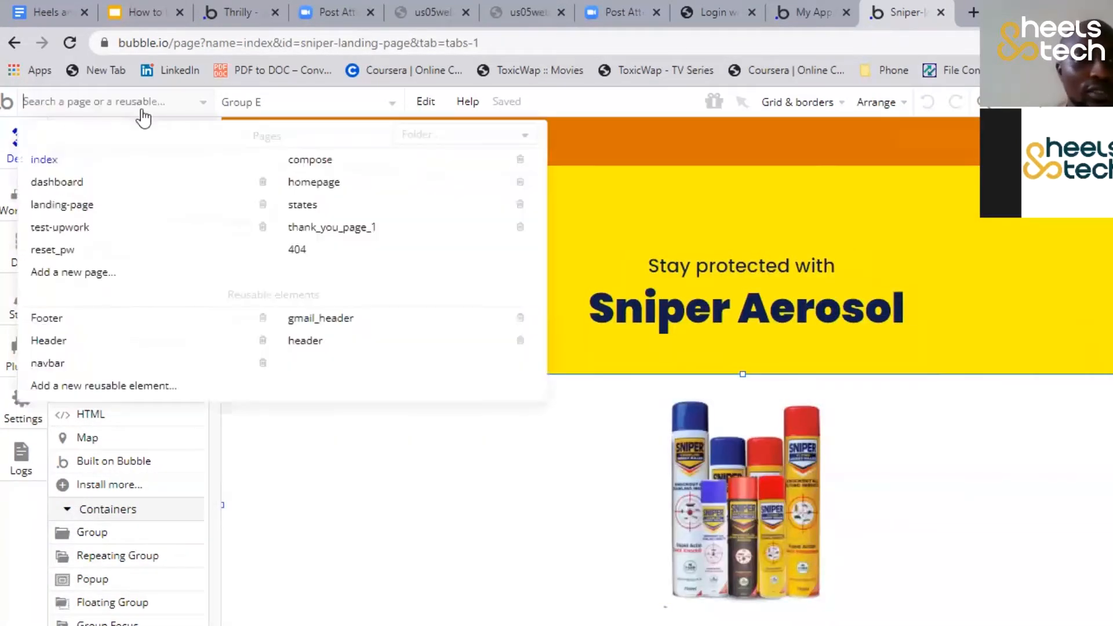
pyautogui.click(87, 272)
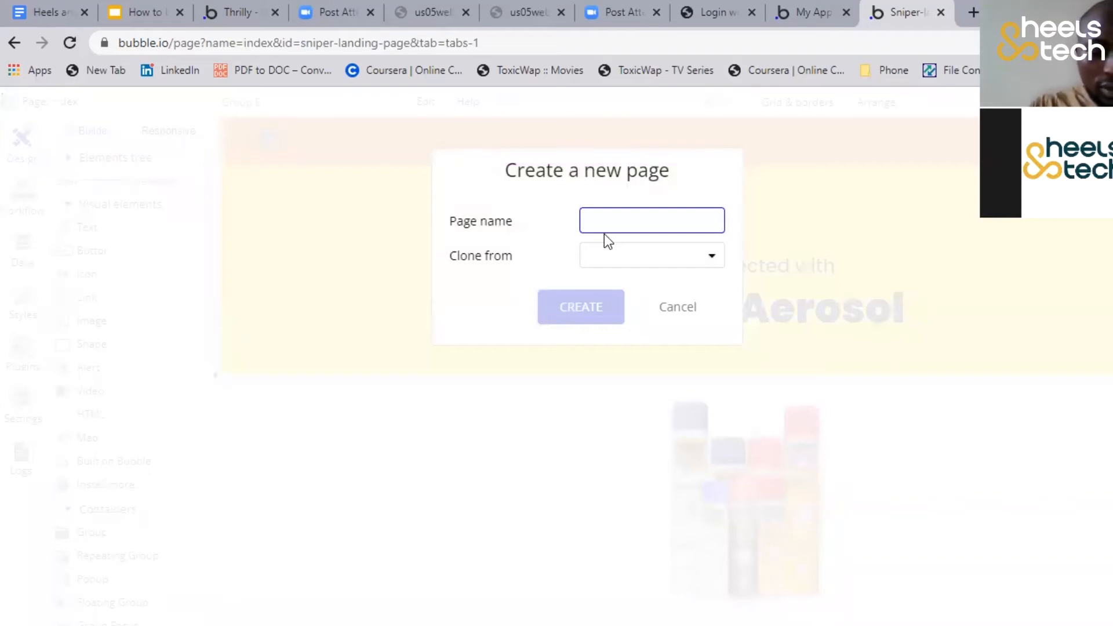
pyautogui.write('heels_and_tech')
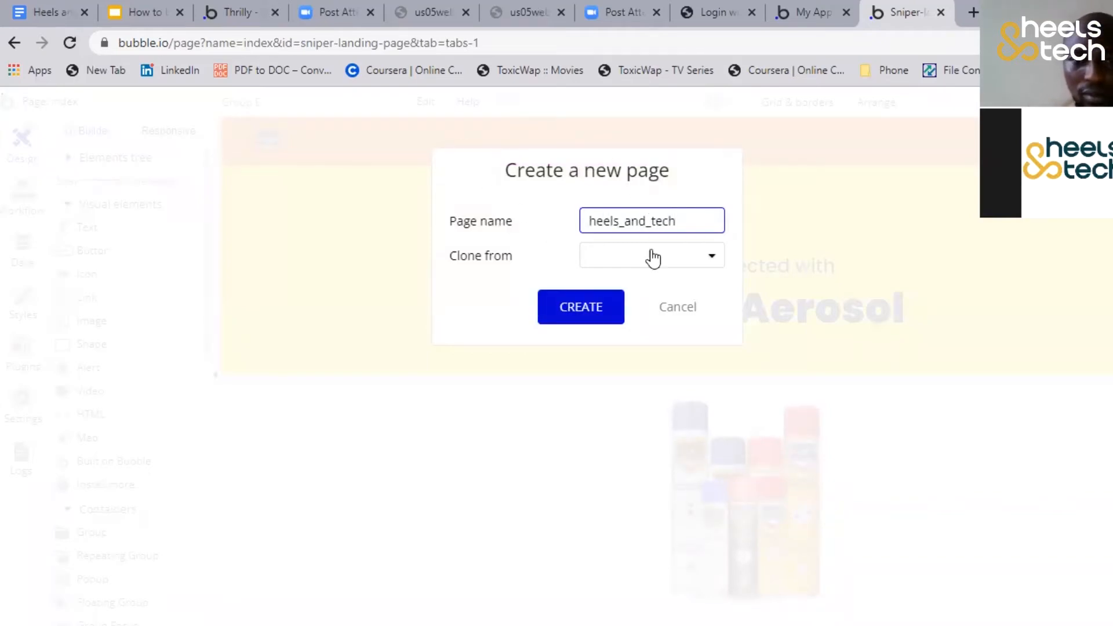
pyautogui.click(584, 306)
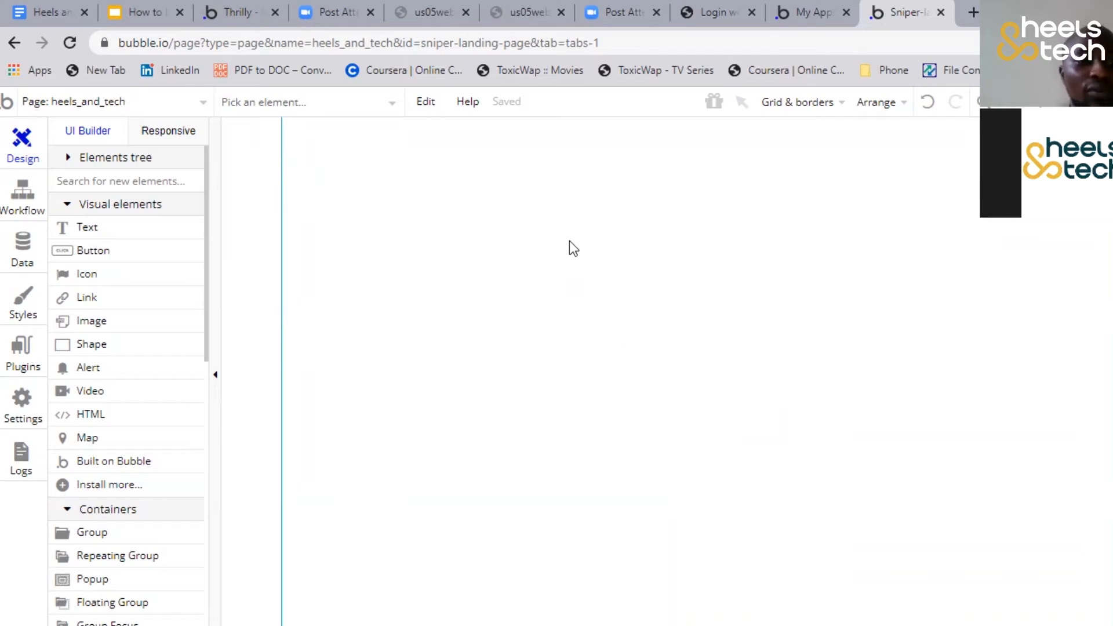
# Examine the visual elements and containers available for building the new page
pyautogui.scroll(-1, 110, 219)
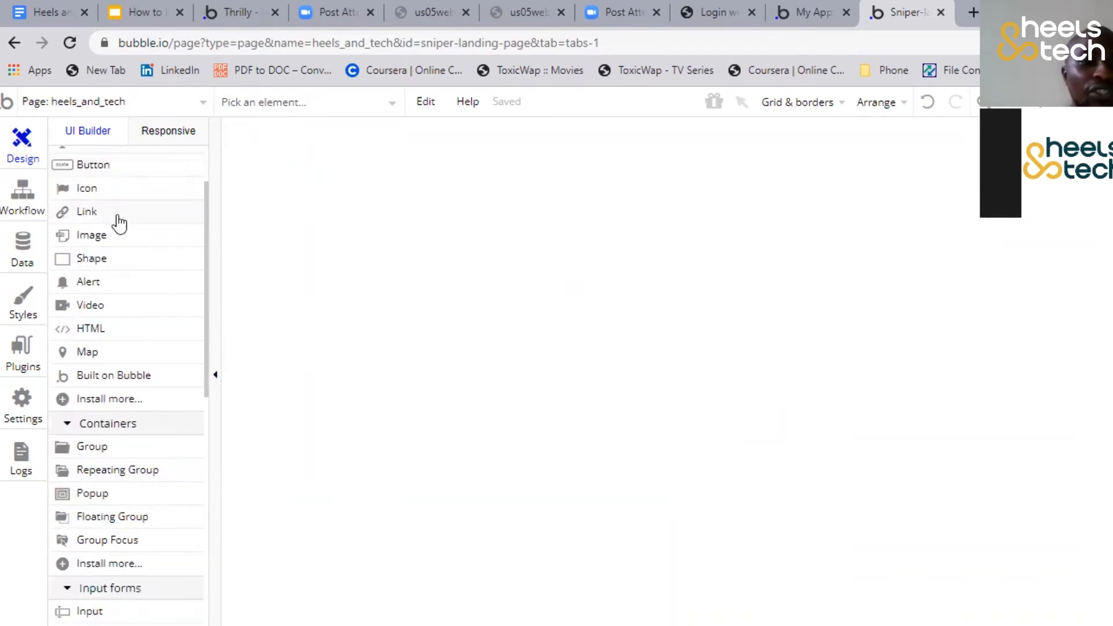
pyautogui.scroll(1, 119, 223)
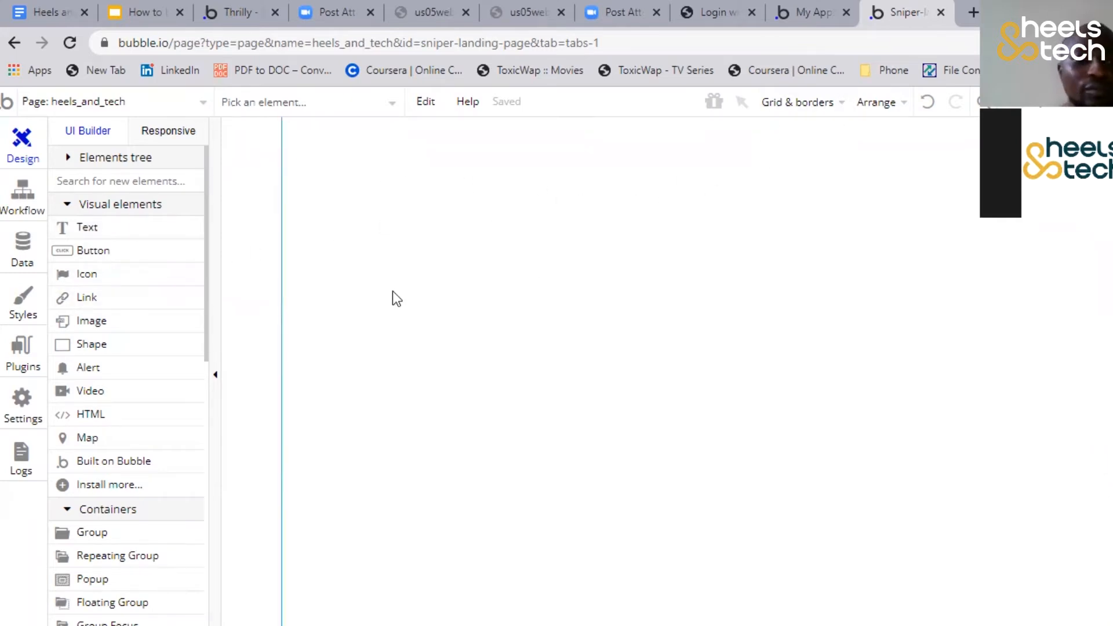
pyautogui.scroll(-3, 104, 219)
pyautogui.scroll(3, 105, 218)
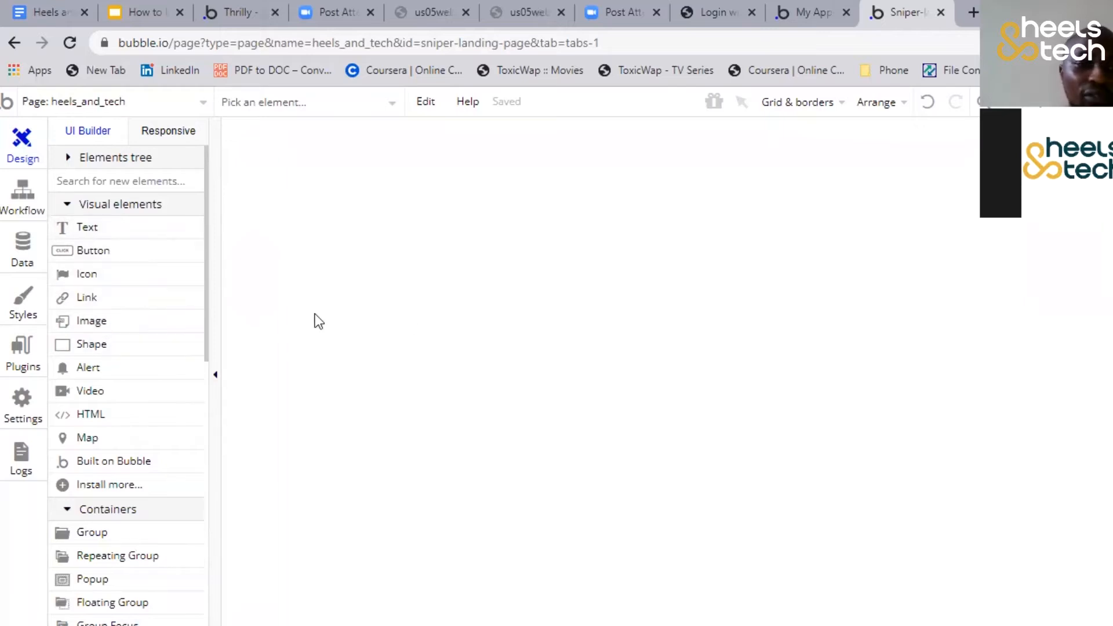
pyautogui.scroll(-3, 124, 304)
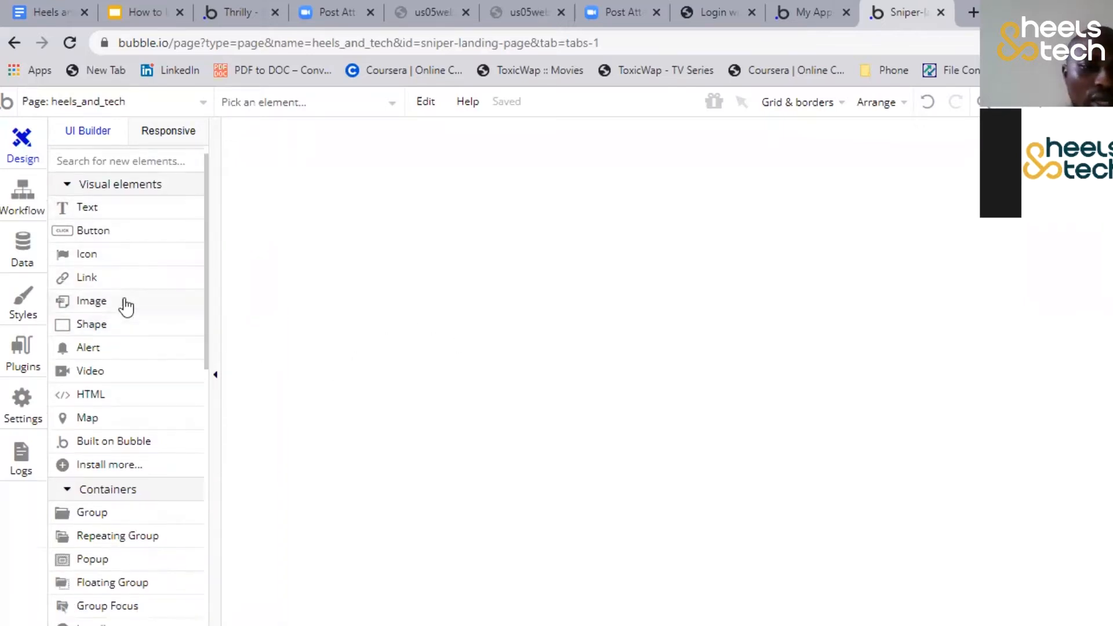
pyautogui.scroll(-3, 123, 302)
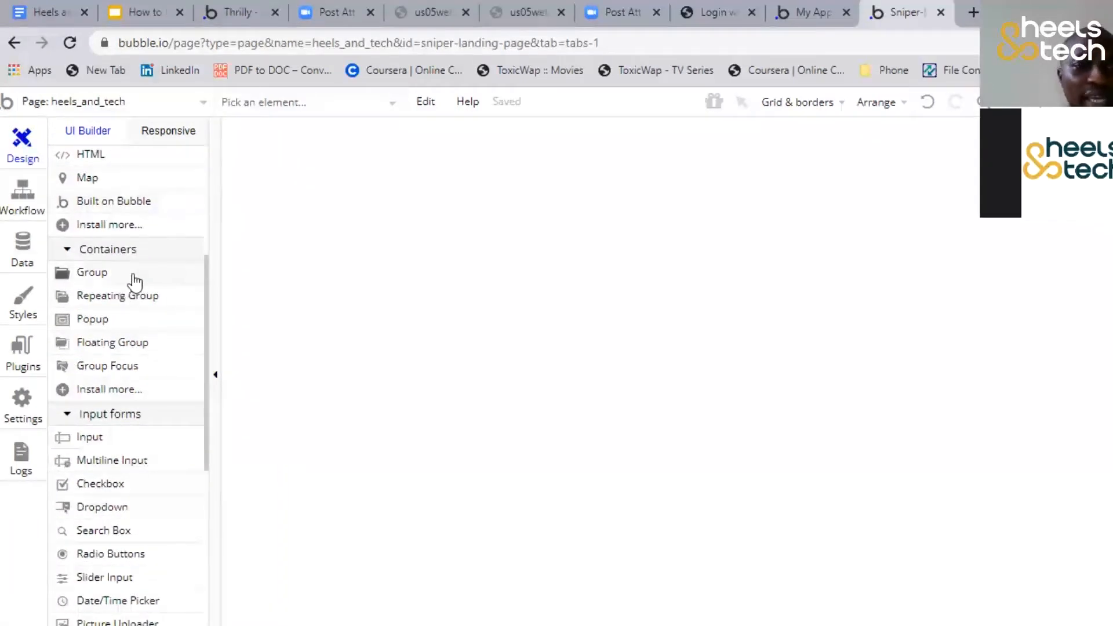
pyautogui.scroll(6, 129, 313)
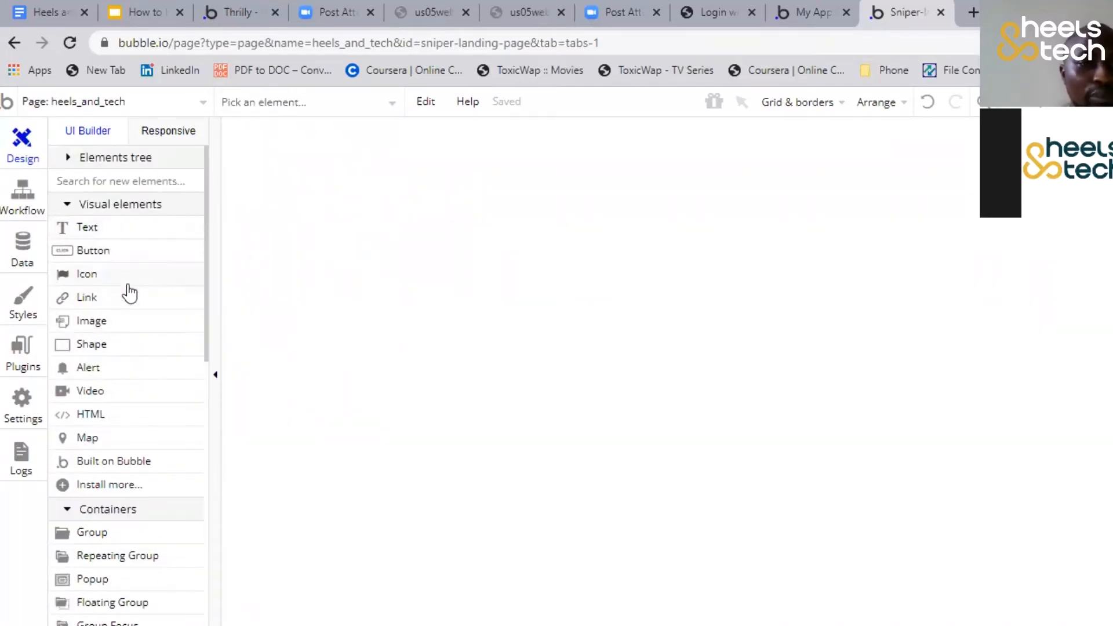
pyautogui.scroll(-2, 135, 348)
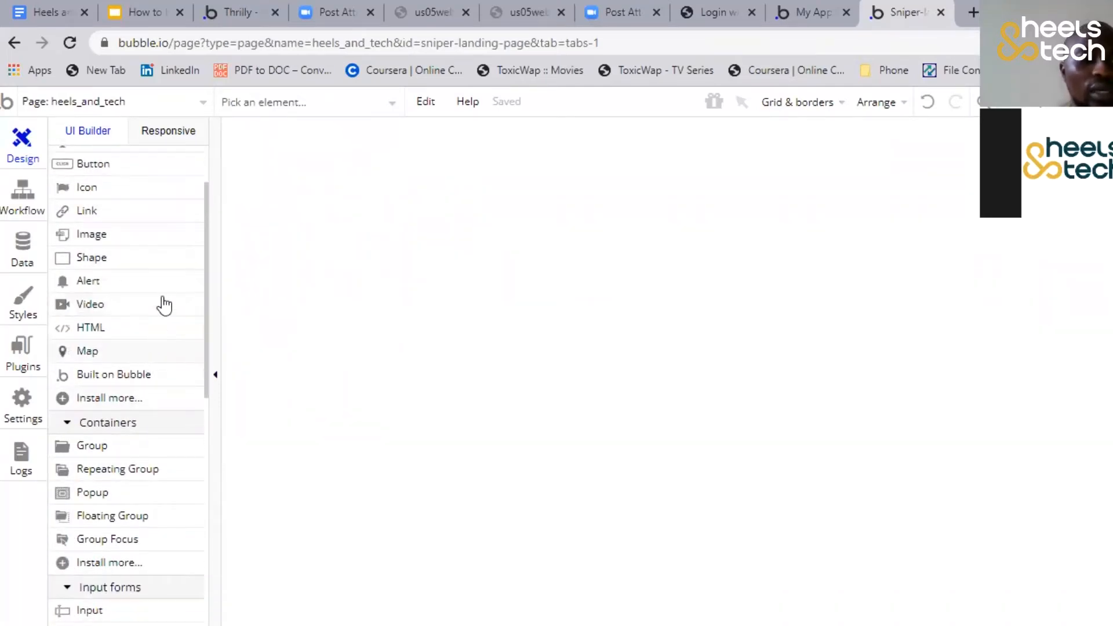
pyautogui.scroll(-2, 108, 186)
pyautogui.scroll(3, 119, 252)
pyautogui.scroll(-4, 124, 374)
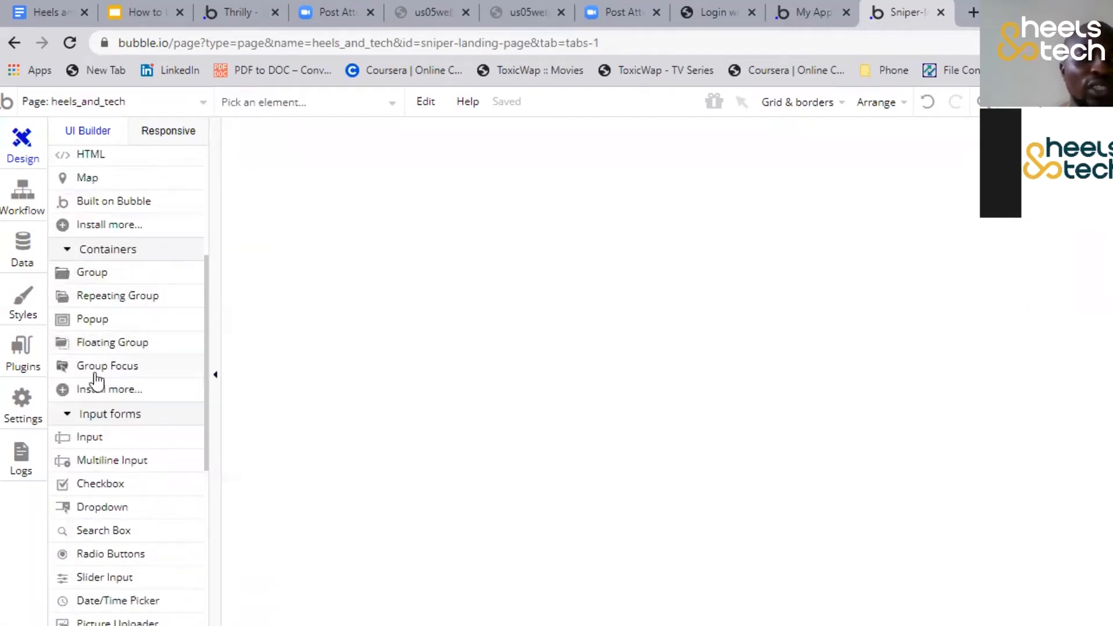
pyautogui.moveTo(133, 303)
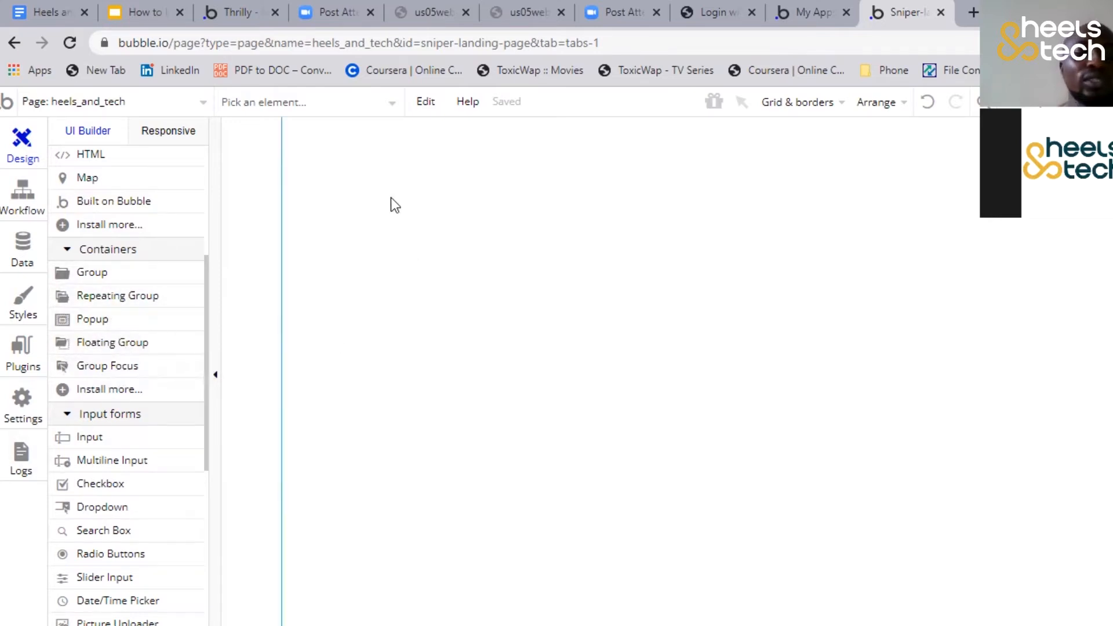
# Examine the available input forms, reusable elements and element templates
pyautogui.scroll(-3, 104, 290)
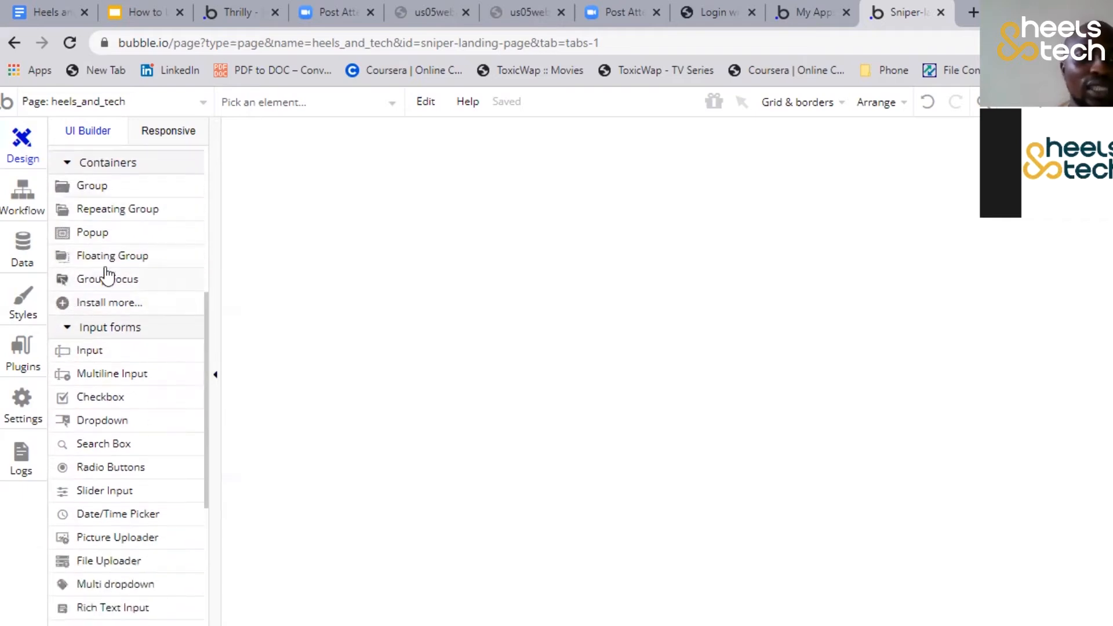
pyautogui.scroll(-2, 119, 383)
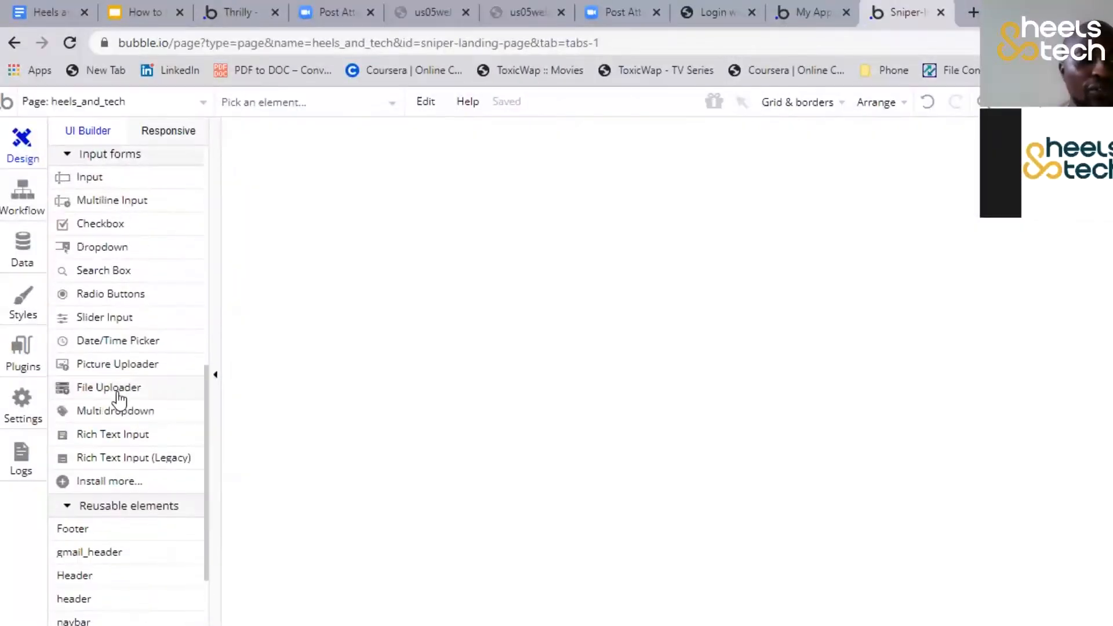
pyautogui.scroll(2, 127, 371)
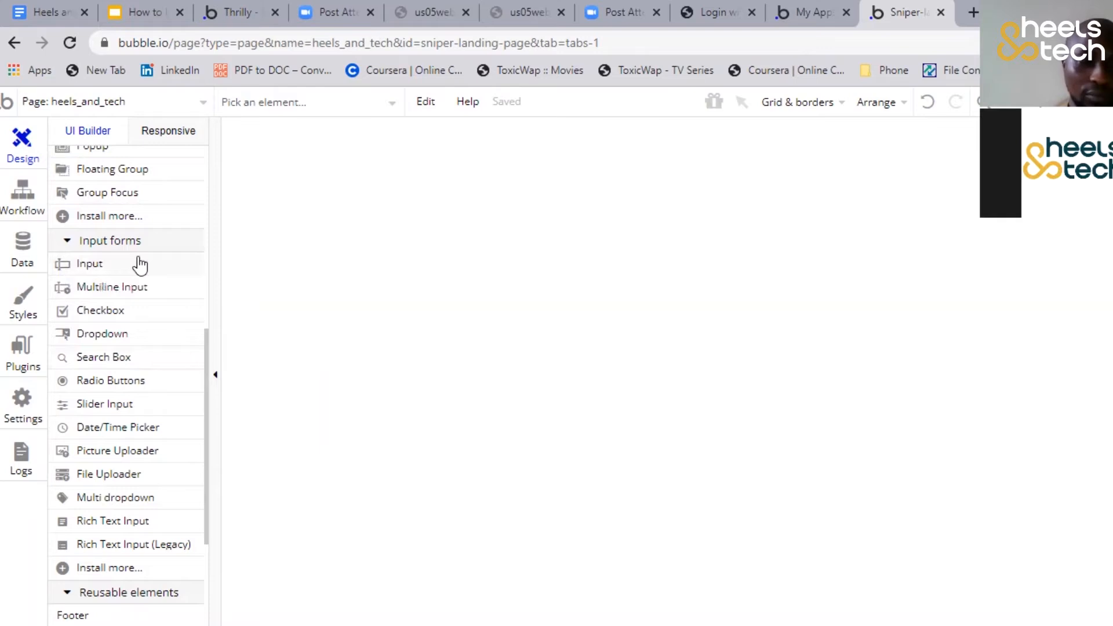
pyautogui.scroll(-3, 112, 291)
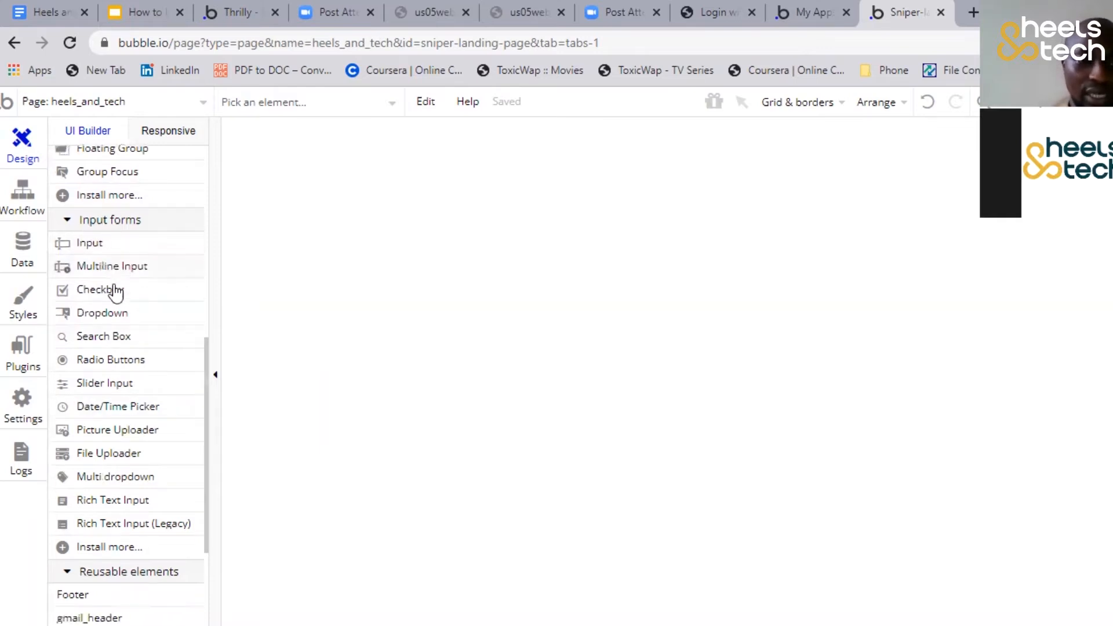
pyautogui.scroll(-2, 125, 302)
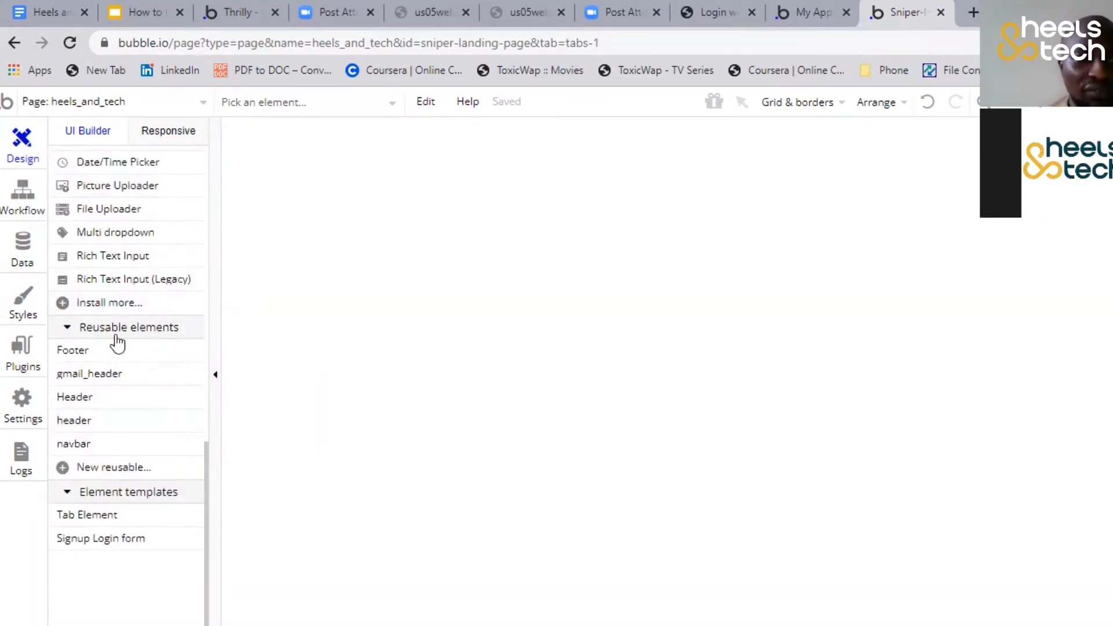
pyautogui.moveTo(116, 444)
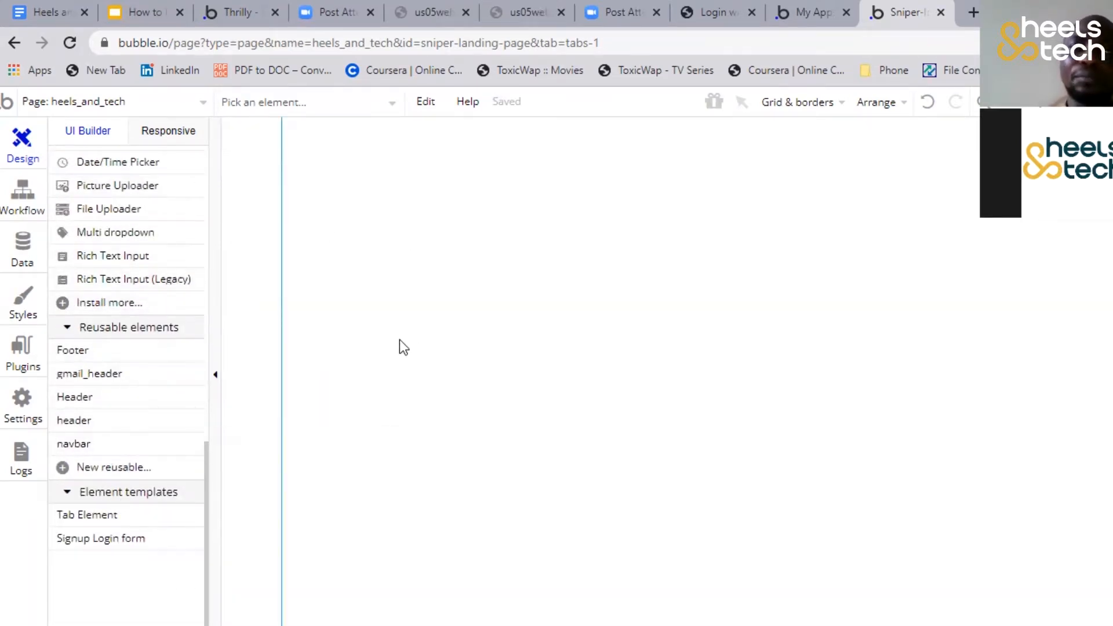
pyautogui.scroll(3, 118, 360)
pyautogui.scroll(2, 119, 358)
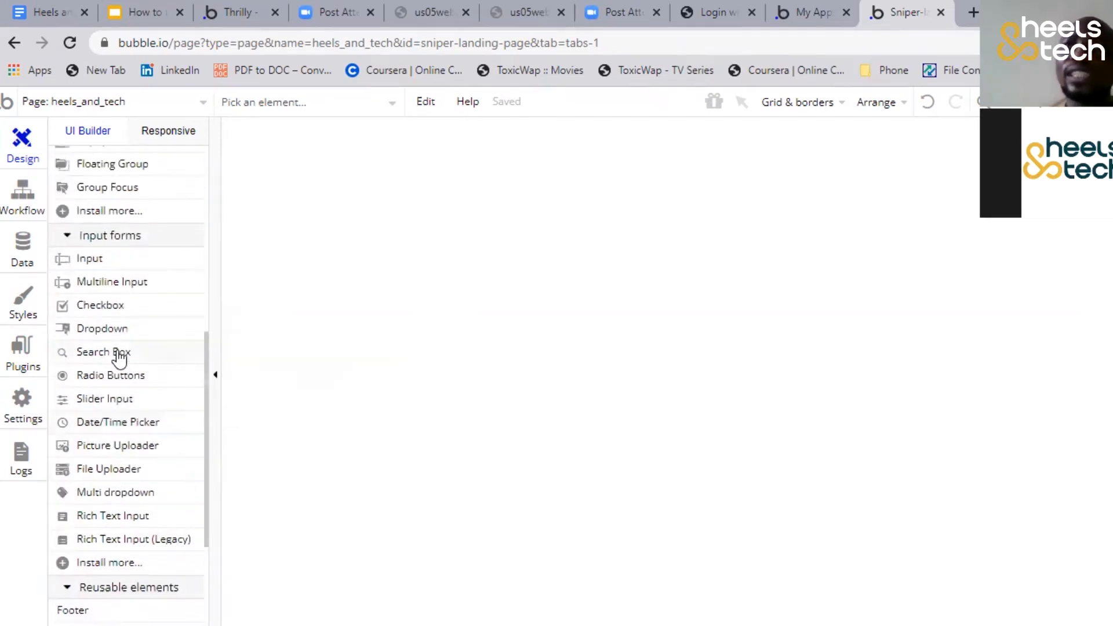
pyautogui.moveTo(119, 358)
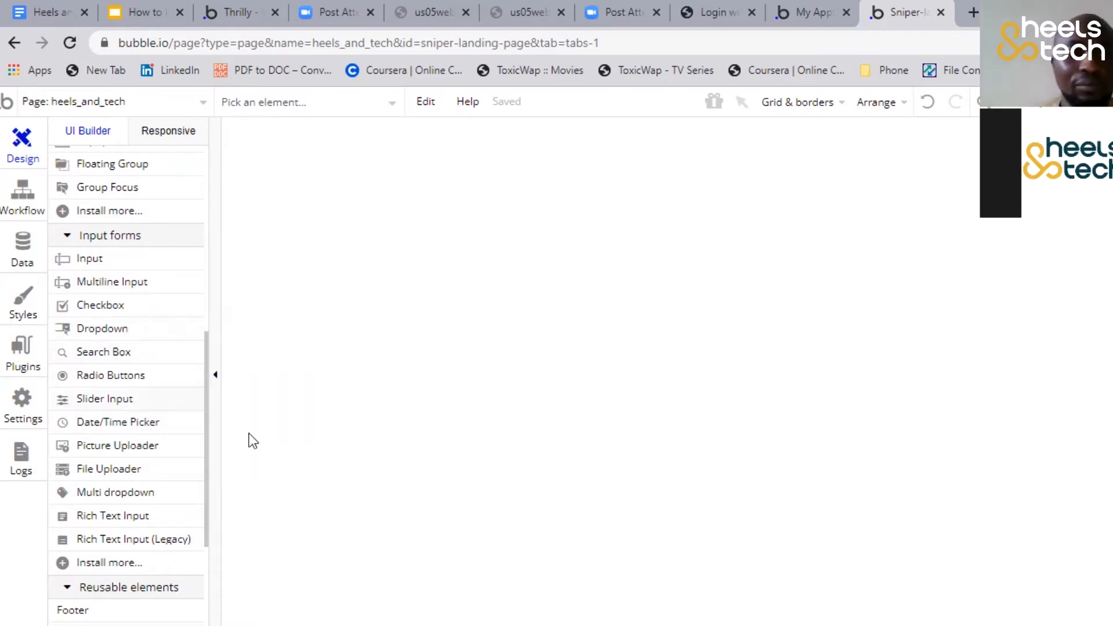
# Place the reusable Header element at the top of the heels_and_tech page
pyautogui.scroll(-5, 105, 290)
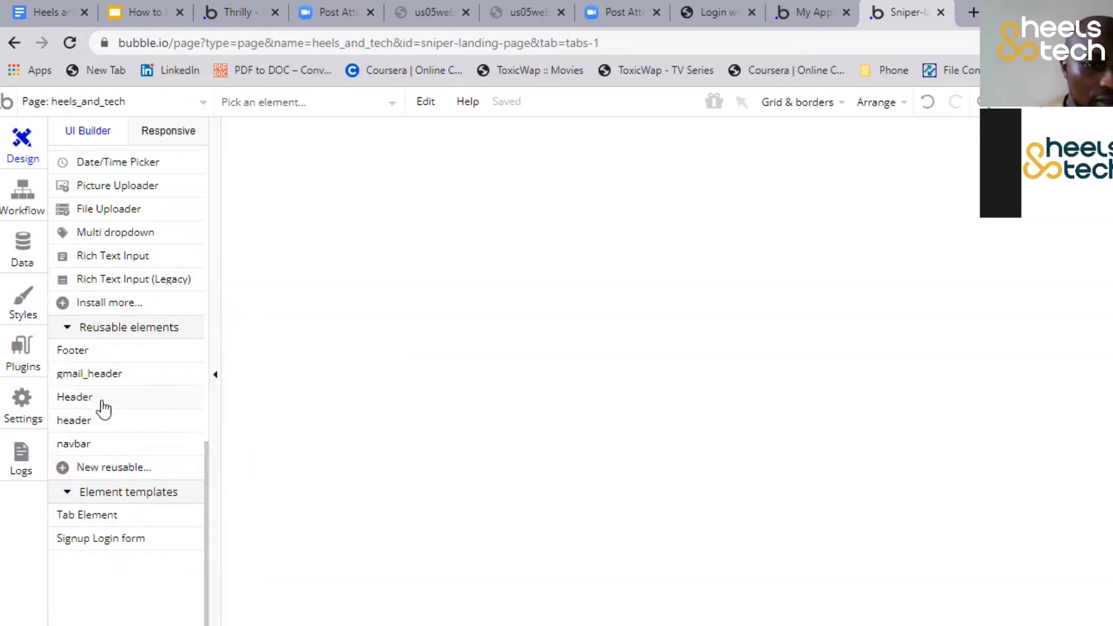
pyautogui.moveTo(110, 404)
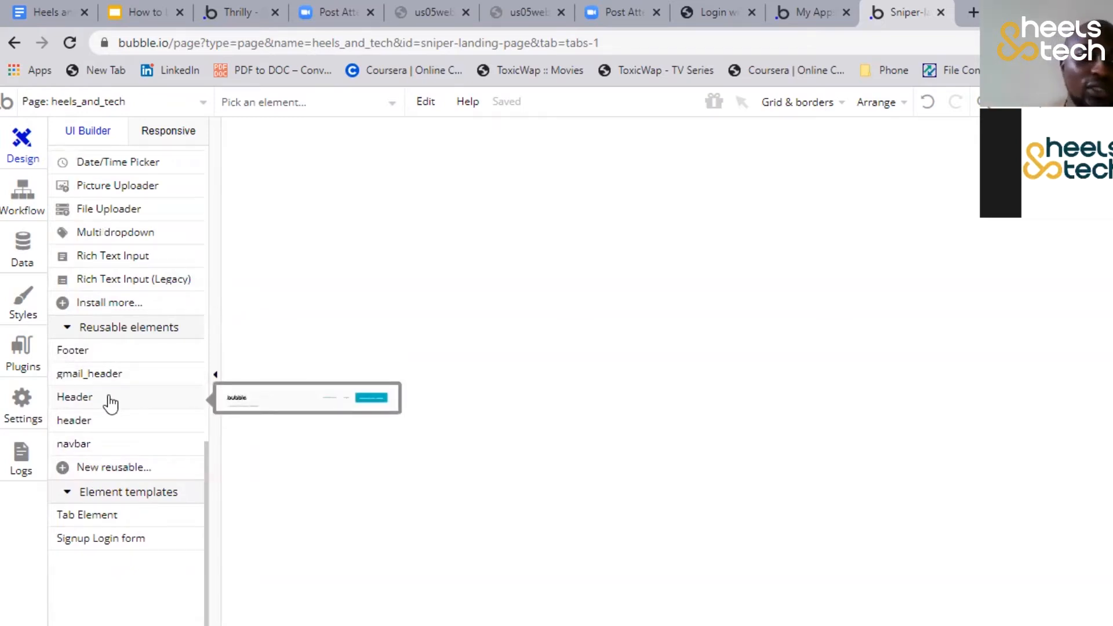
pyautogui.click(183, 392)
pyautogui.click(341, 129)
pyautogui.moveTo(703, 207)
pyautogui.mouseDown()
pyautogui.moveTo(986, 210)
pyautogui.moveTo(1011, 230)
pyautogui.mouseUp()
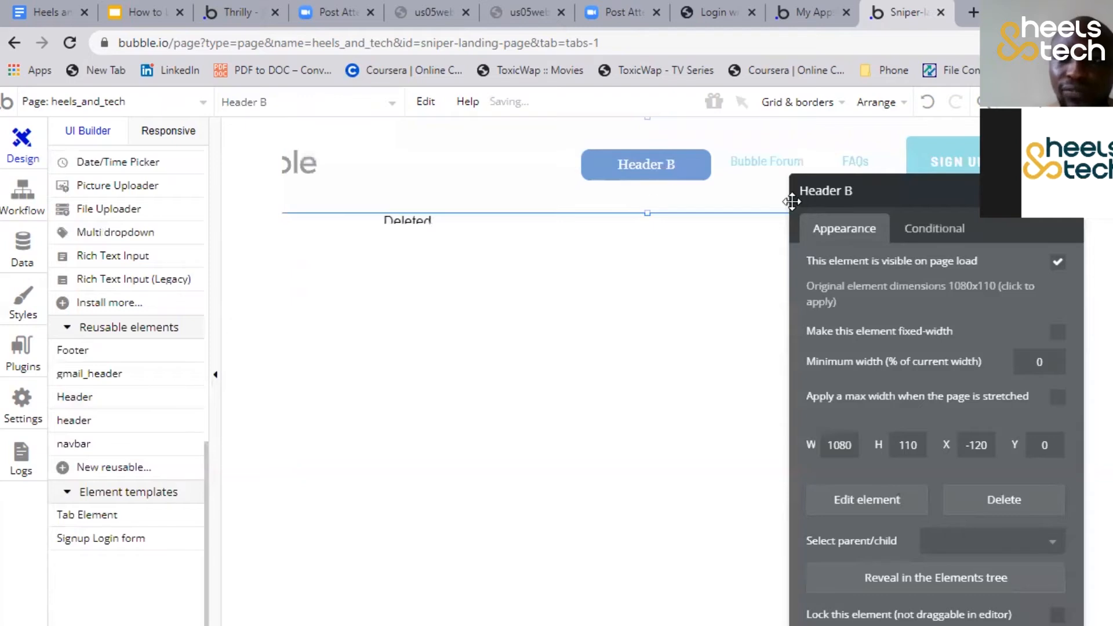
pyautogui.moveTo(832, 196); pyautogui.dragTo(658, 240)
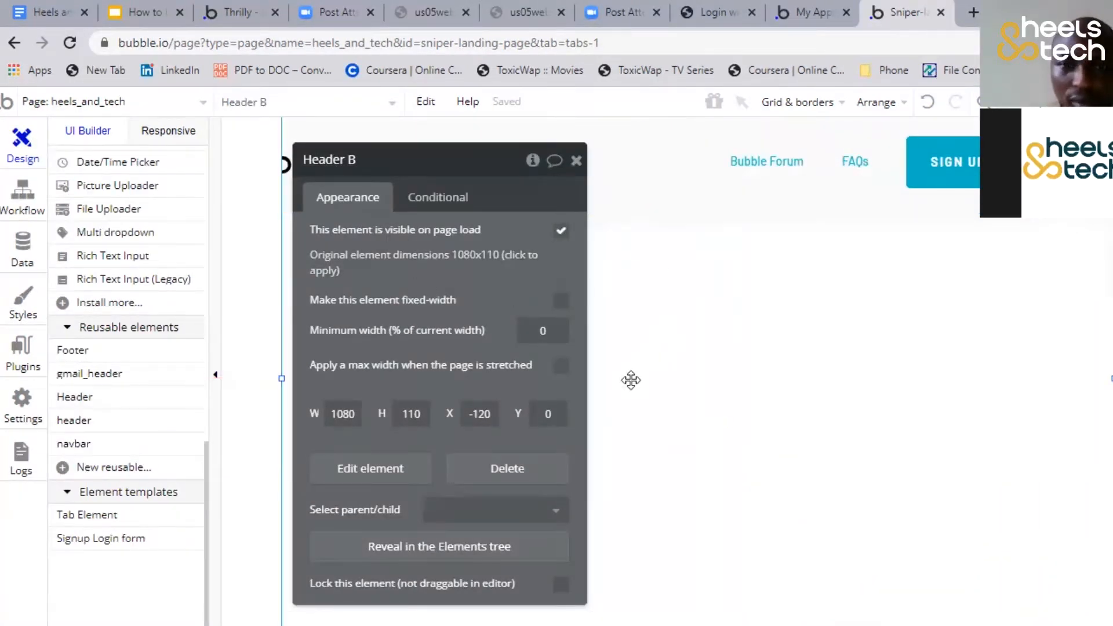
# Check the page's width in its properties and set the header's width to 960
pyautogui.click(648, 368)
pyautogui.scroll(-1, 371, 354)
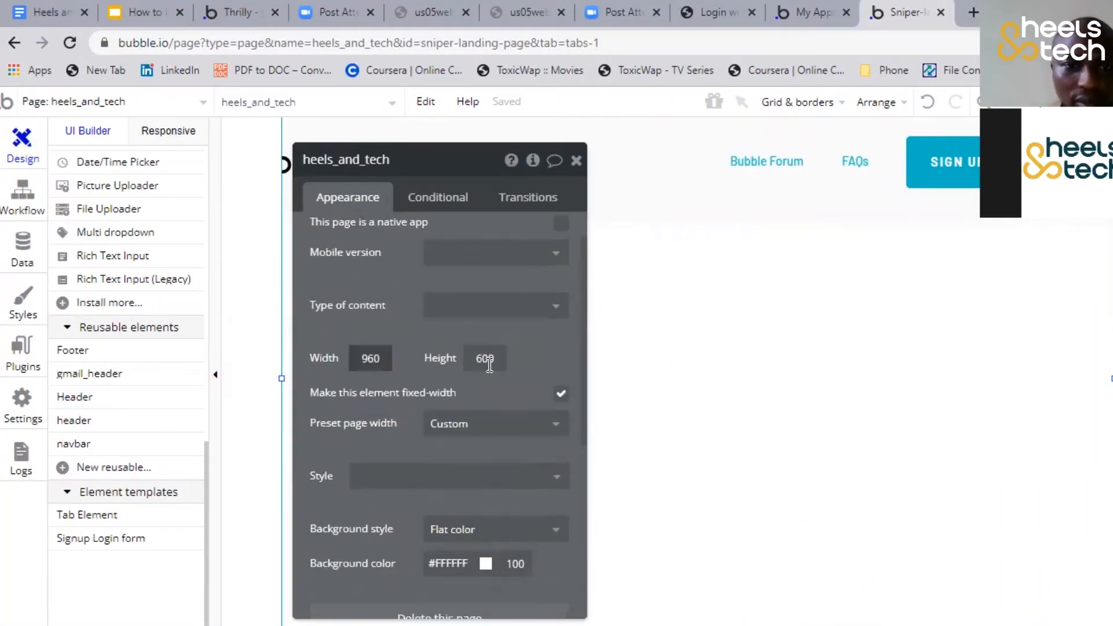
pyautogui.scroll(-2, 298, 437)
pyautogui.scroll(3, 475, 365)
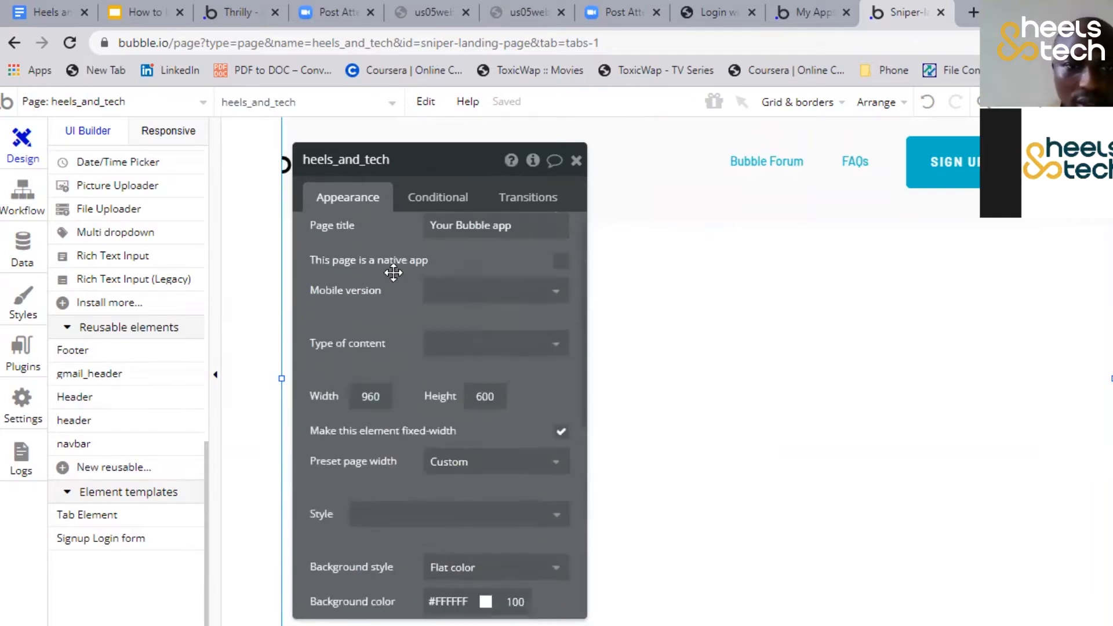
pyautogui.click(840, 203)
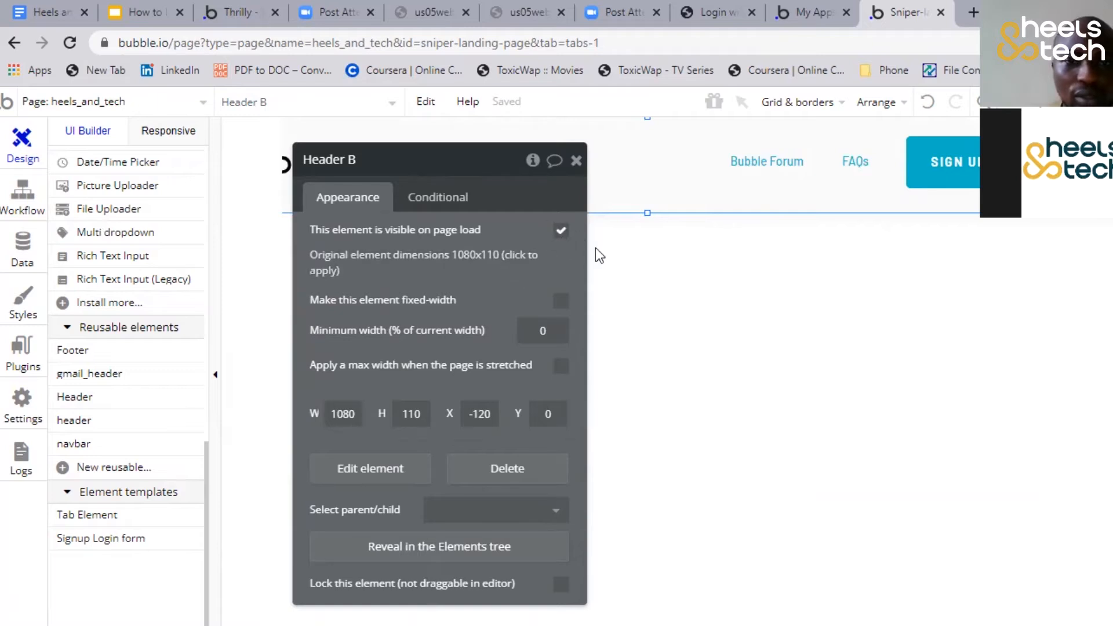
pyautogui.doubleClick(347, 414)
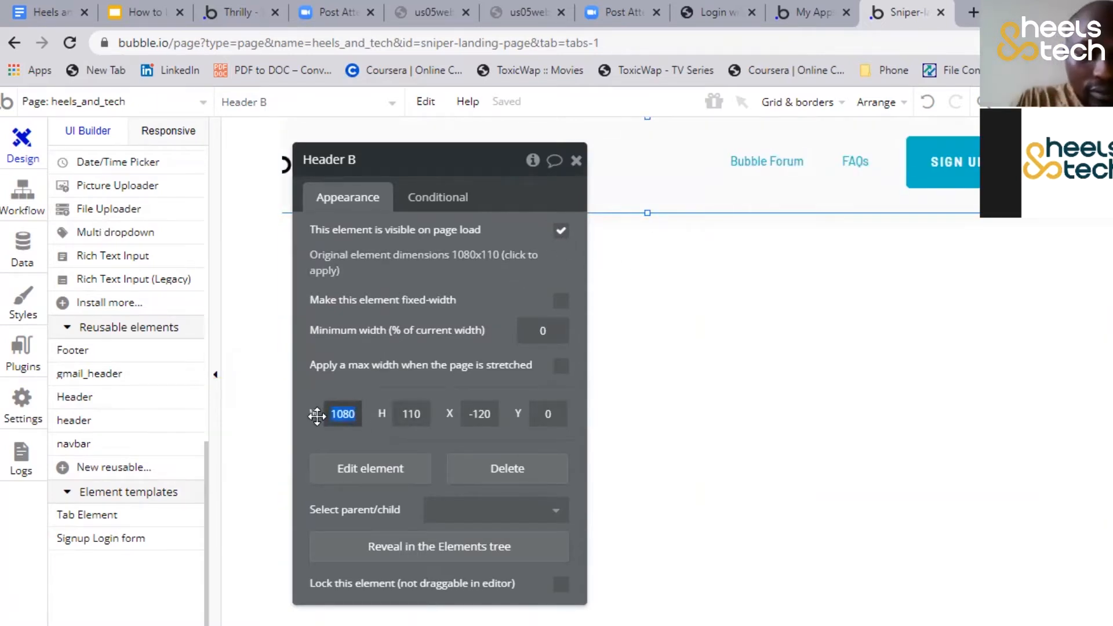
pyautogui.write('960')
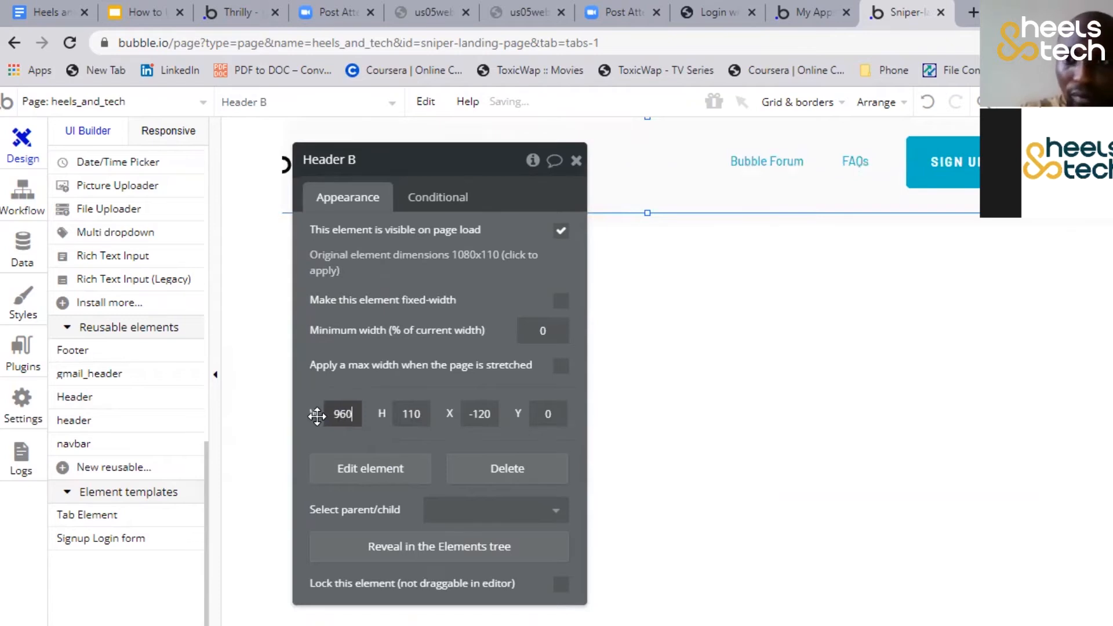
pyautogui.press('Return')
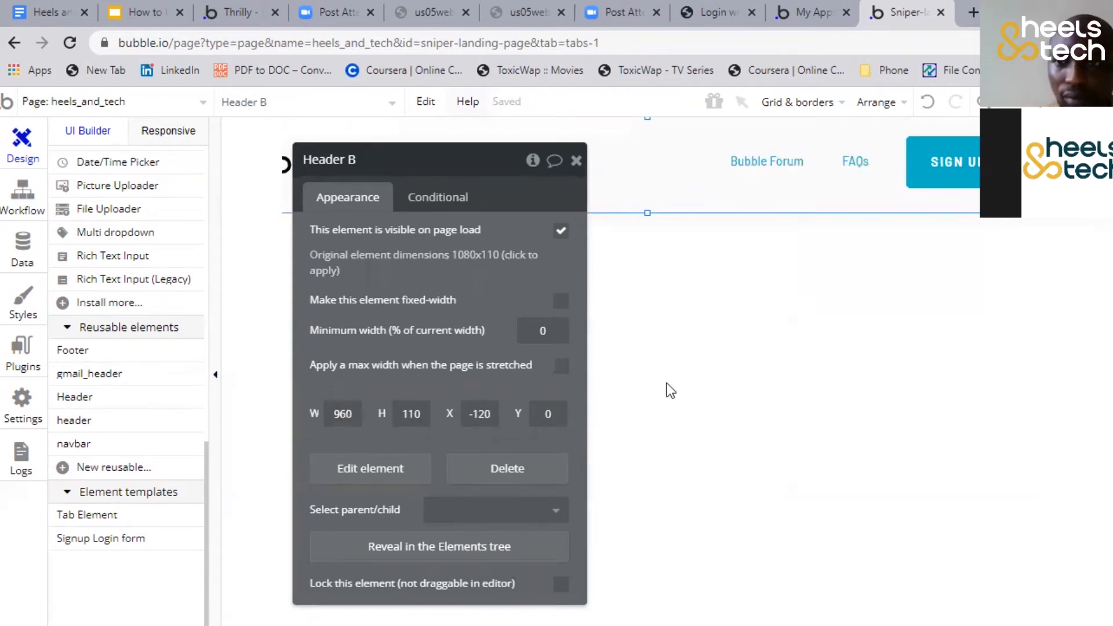
# Delete the duplicate header underneath and position the remaining header at X 0, Y 0 on the page
pyautogui.moveTo(783, 177); pyautogui.dragTo(765, 443)
pyautogui.click(781, 184)
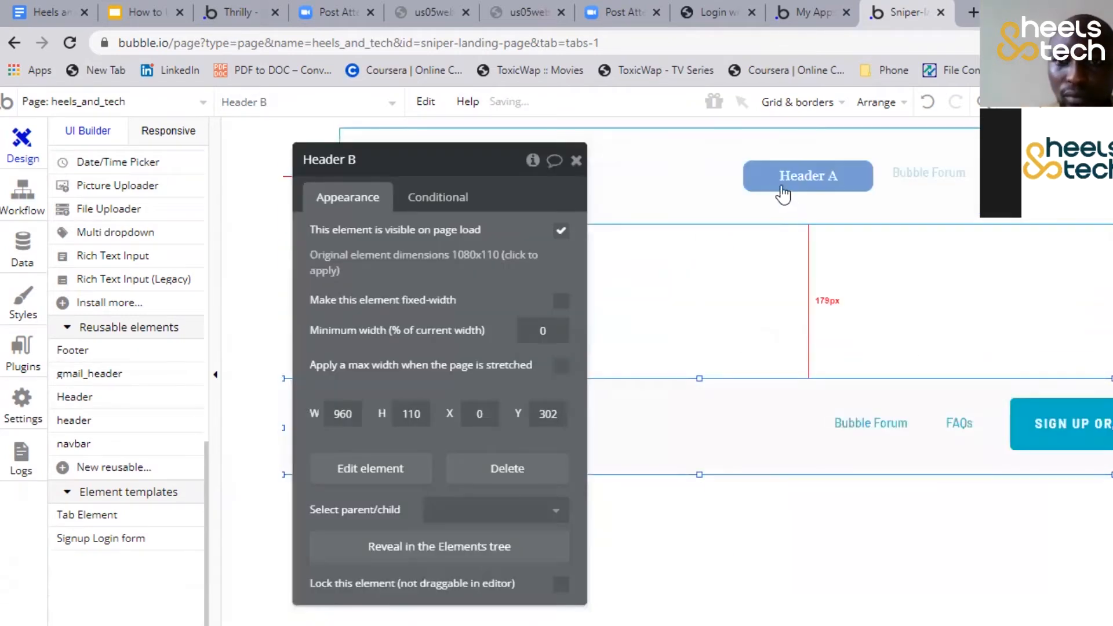
pyautogui.press('Delete')
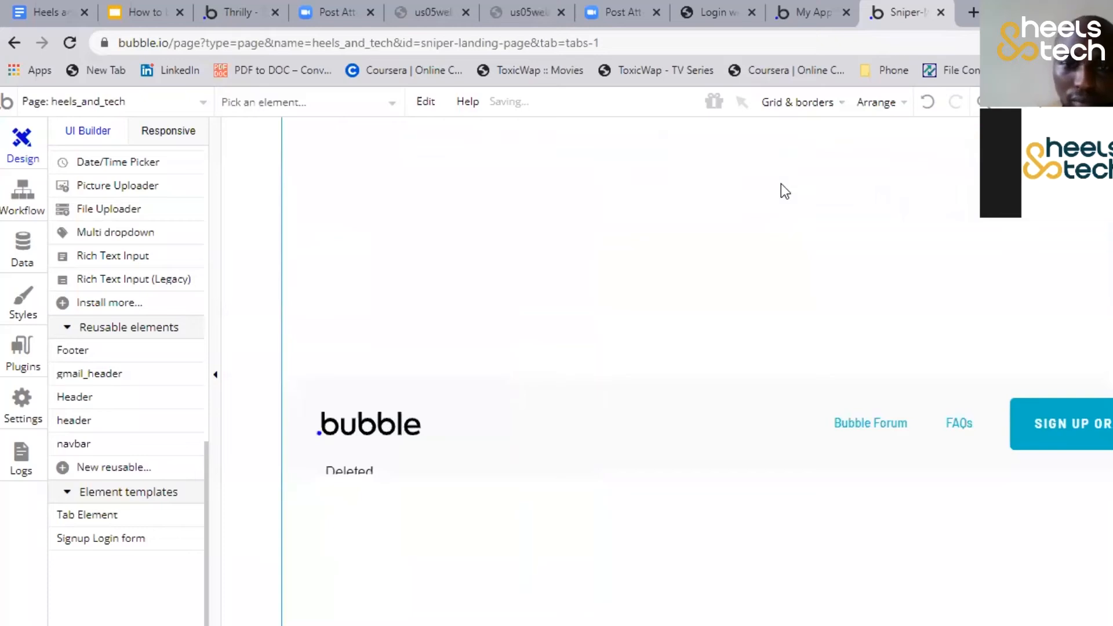
pyautogui.moveTo(640, 464); pyautogui.dragTo(645, 179)
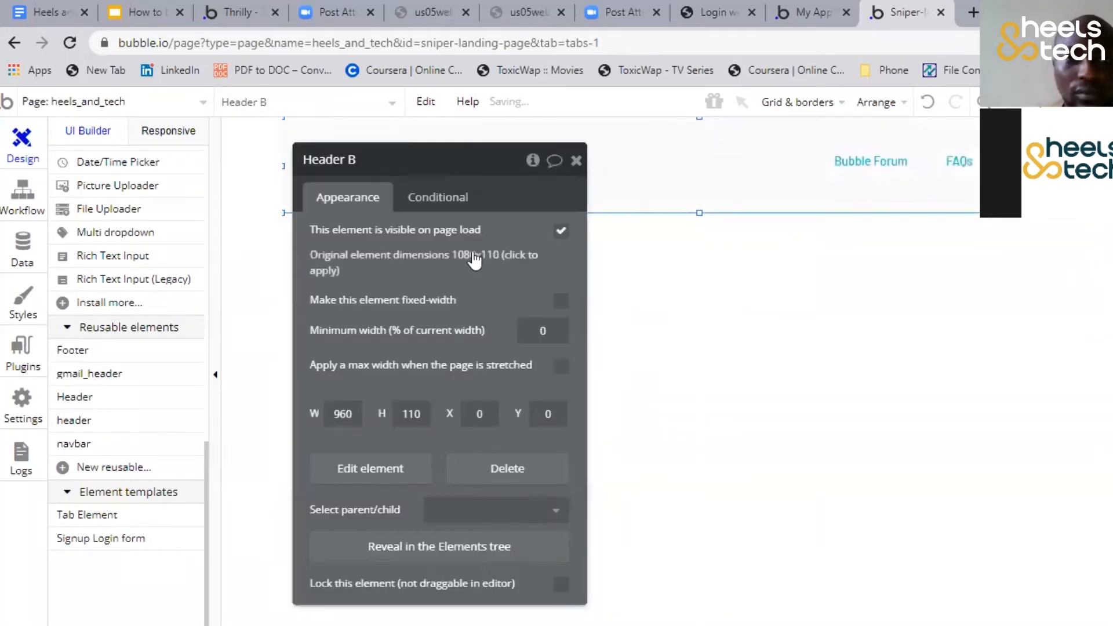
# Move the header's property editor out of the way and review the reusable and visual elements available
pyautogui.moveTo(448, 279); pyautogui.dragTo(484, 446)
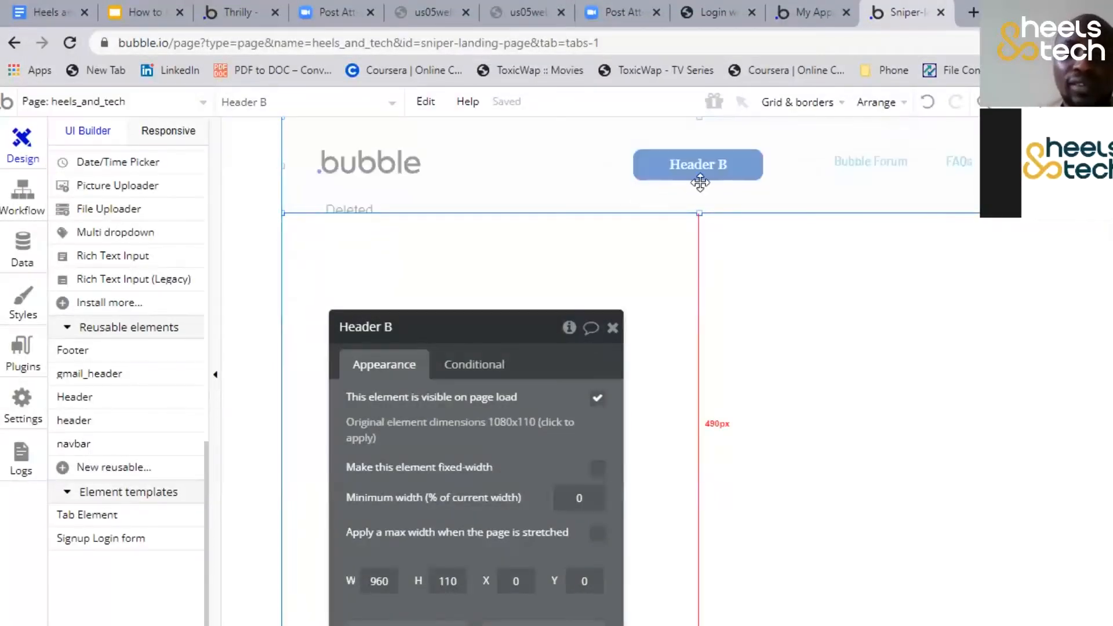
pyautogui.moveTo(386, 347); pyautogui.dragTo(165, 201)
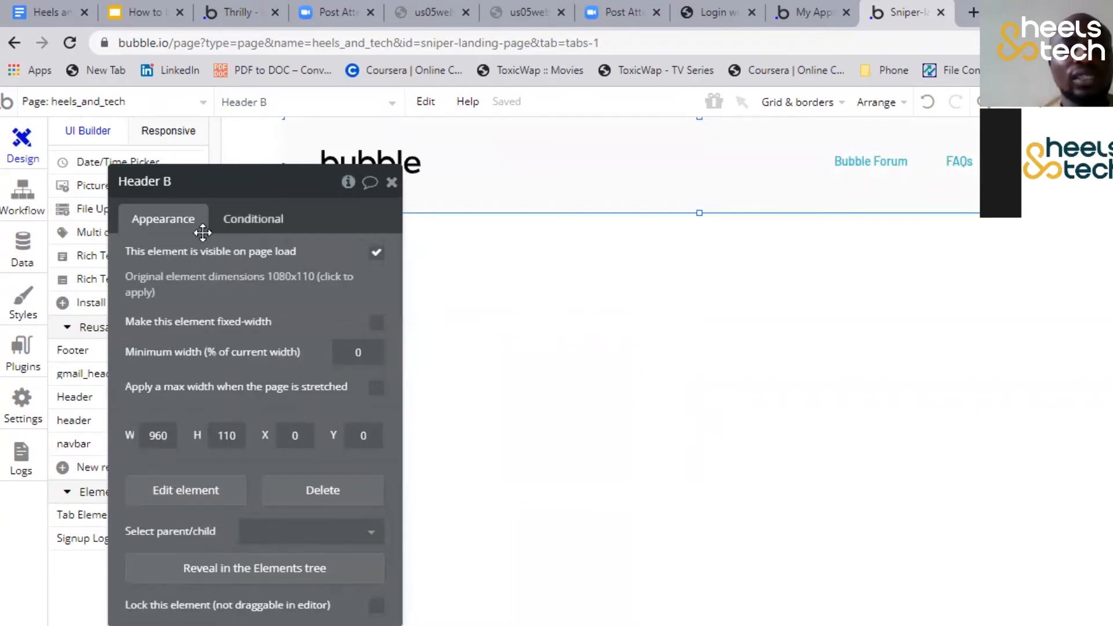
pyautogui.moveTo(208, 308); pyautogui.dragTo(513, 250)
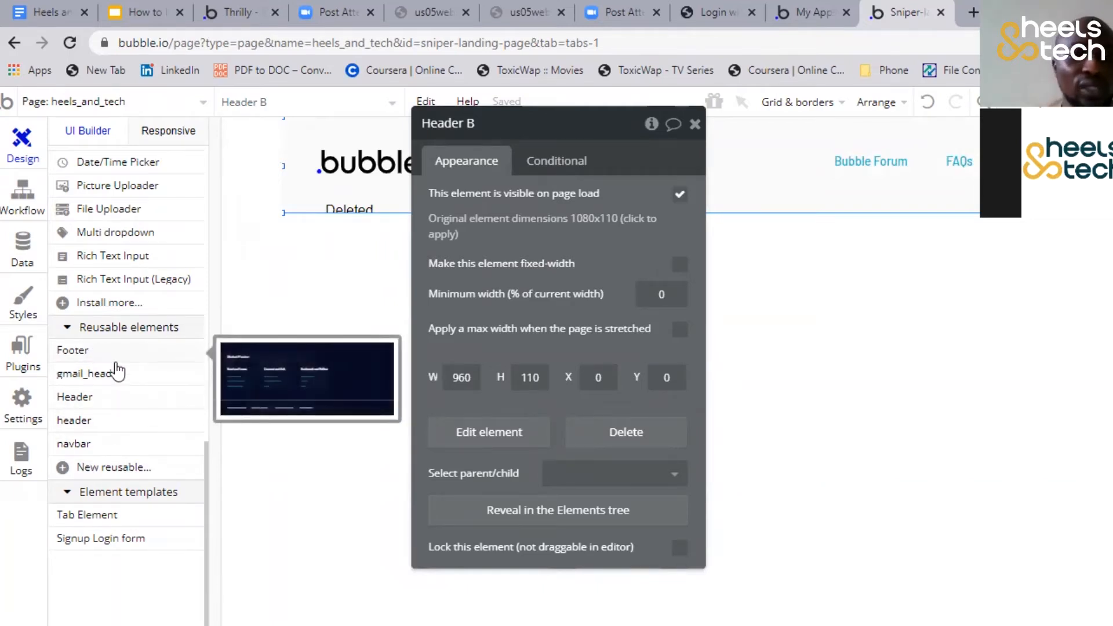
pyautogui.moveTo(126, 403)
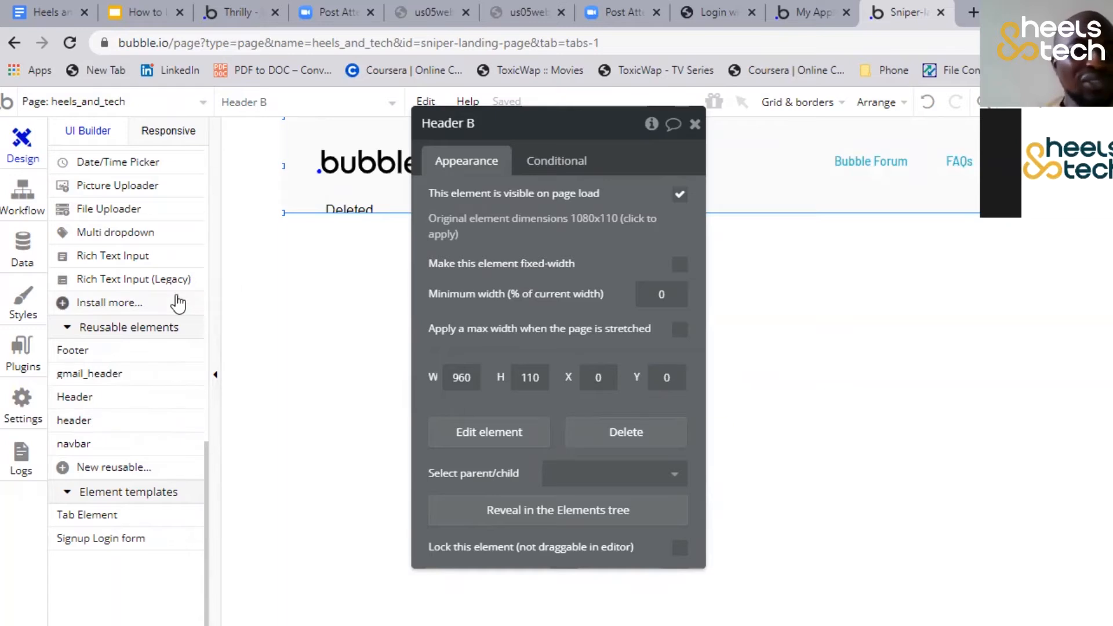
pyautogui.scroll(10, 178, 302)
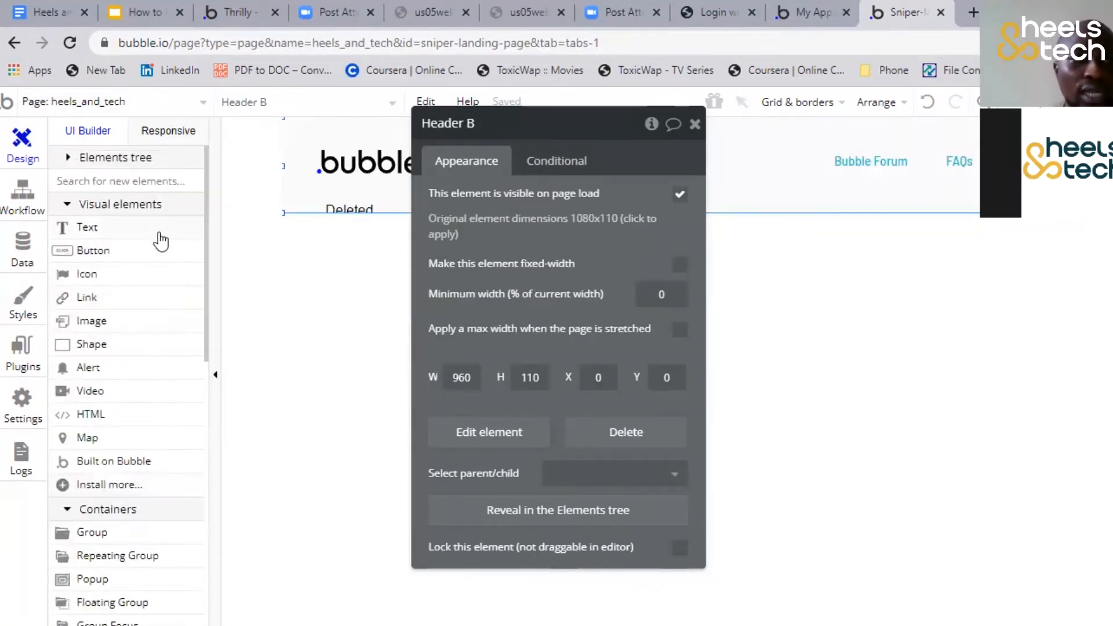
pyautogui.scroll(-10, 161, 241)
# Look at the page's responsive view and its workflow area for adding events
pyautogui.click(168, 131)
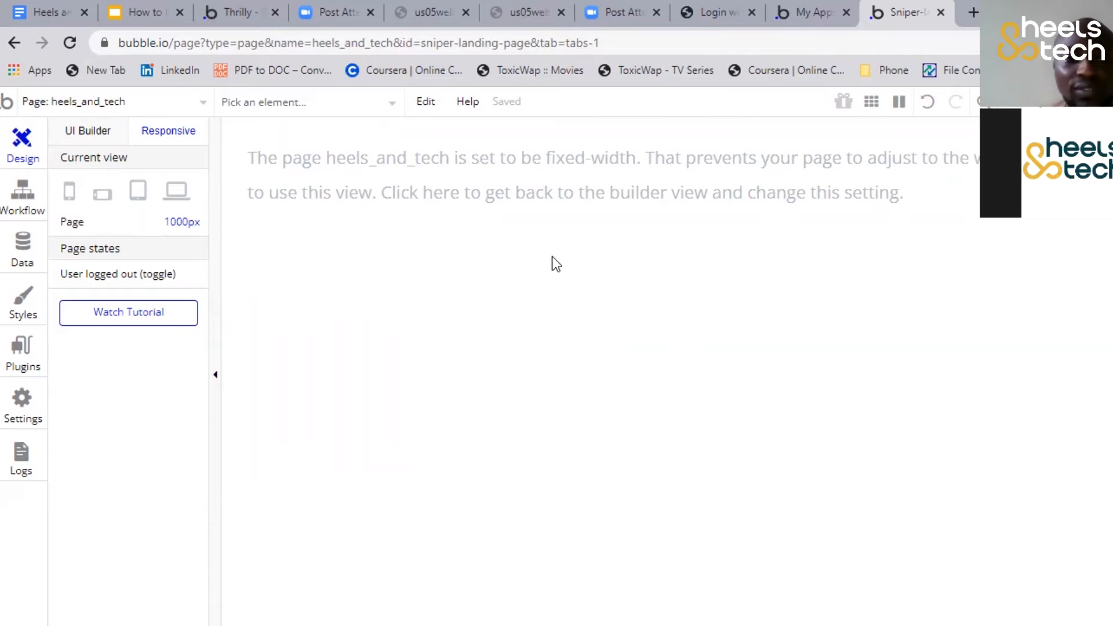
pyautogui.click(87, 133)
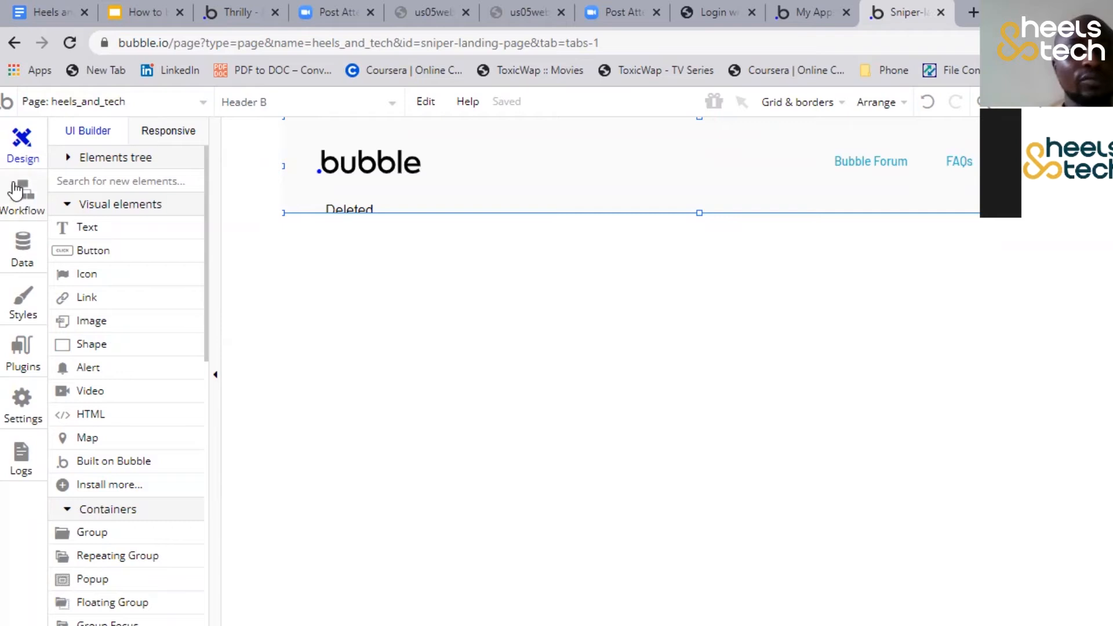
pyautogui.click(17, 197)
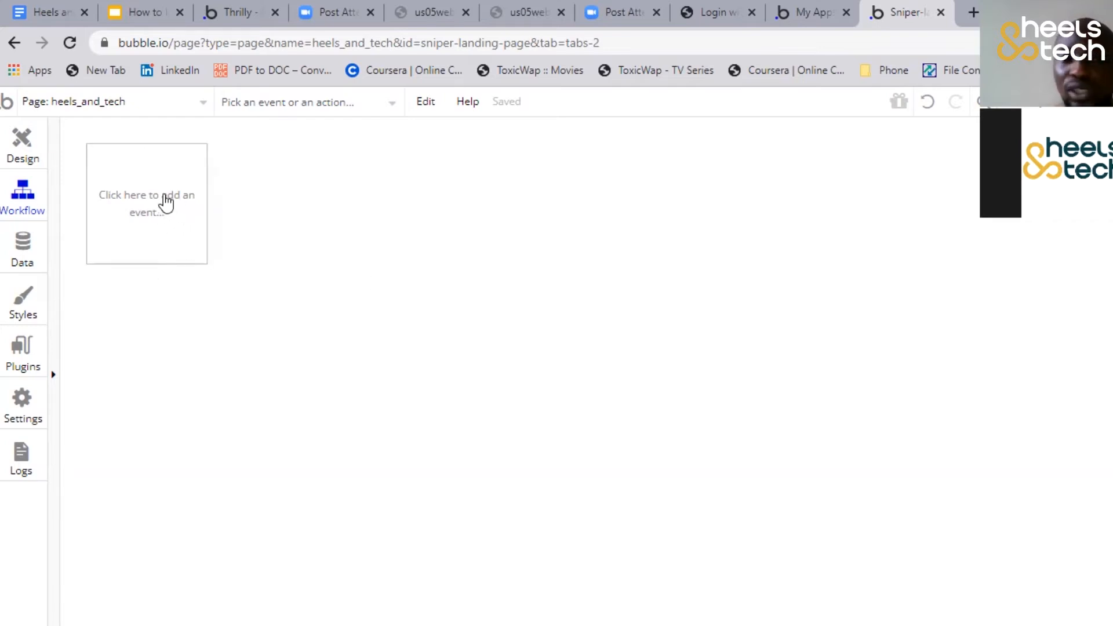
# Examine the app's custom data types and the fields of the User type
pyautogui.click(22, 249)
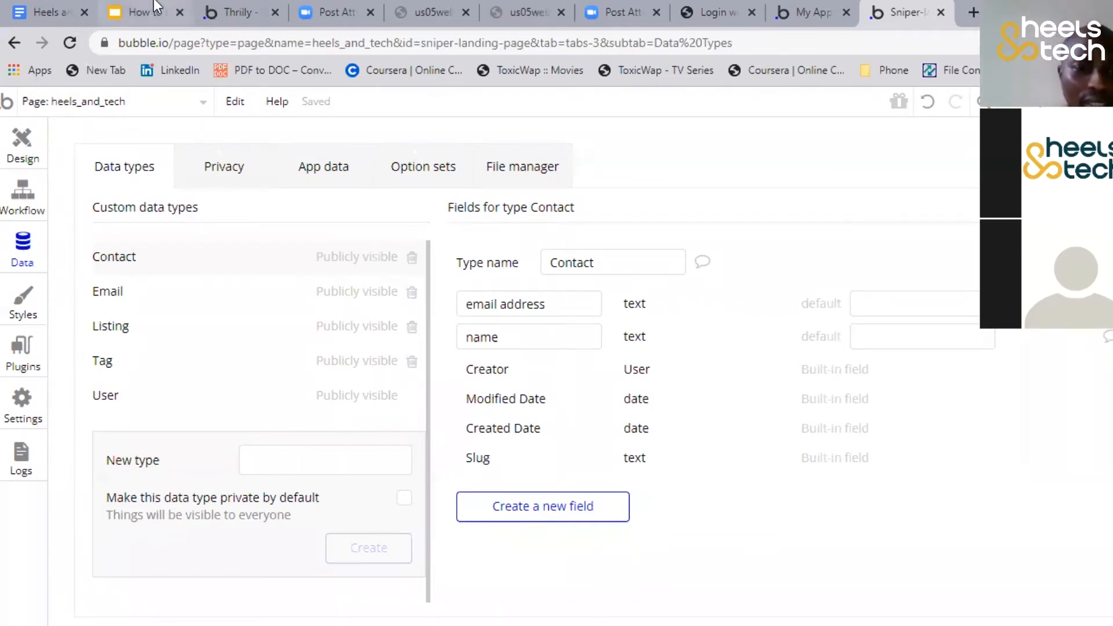
pyautogui.click(133, 404)
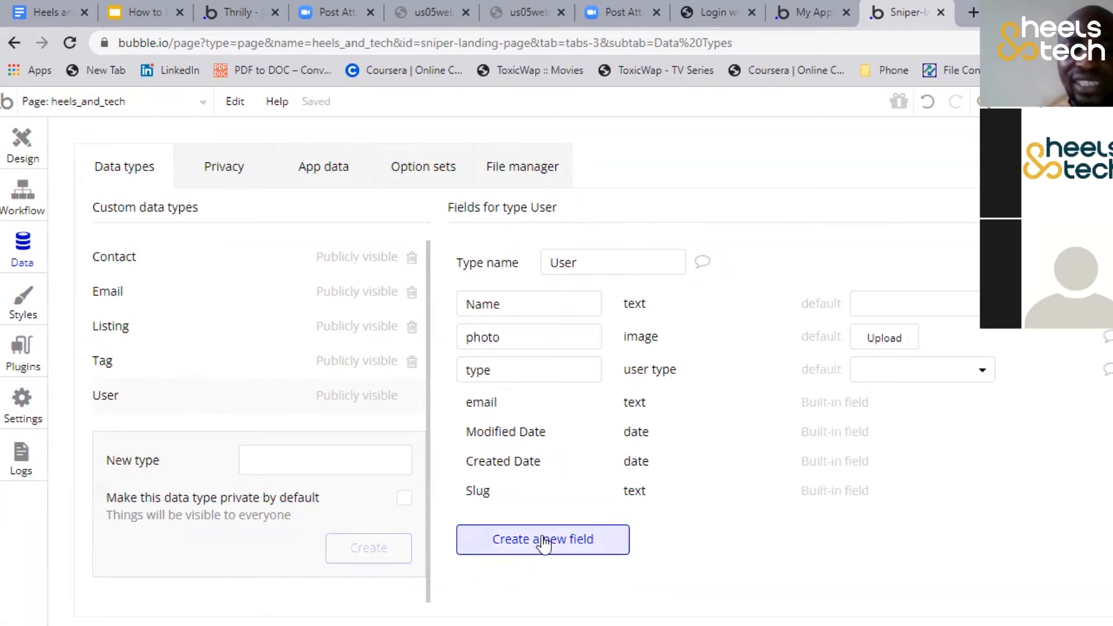
pyautogui.moveTo(489, 412)
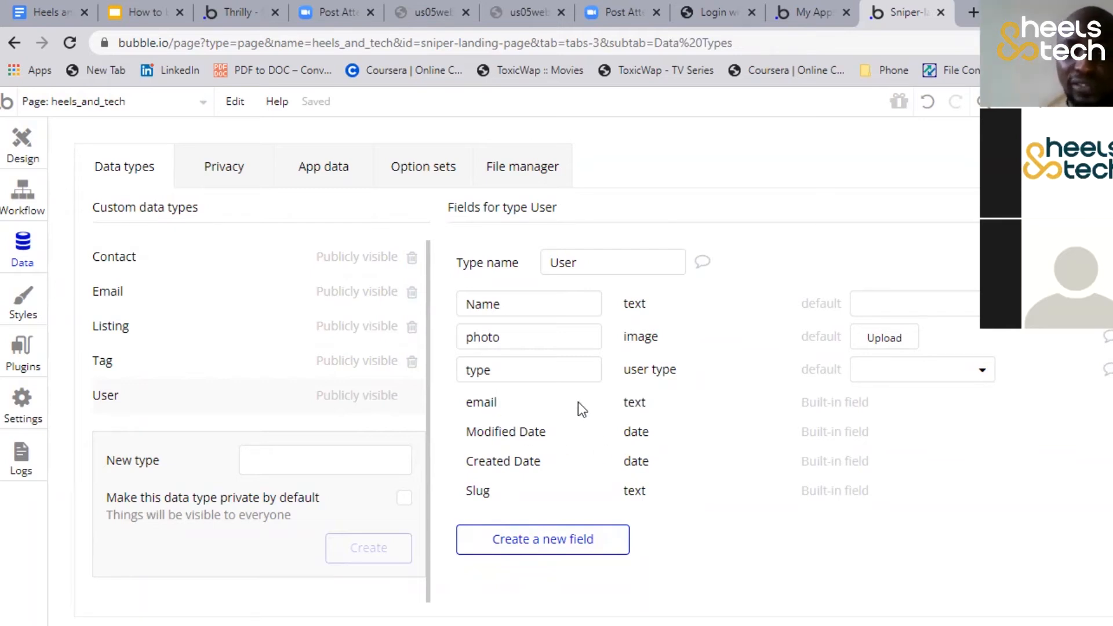
pyautogui.moveTo(543, 435)
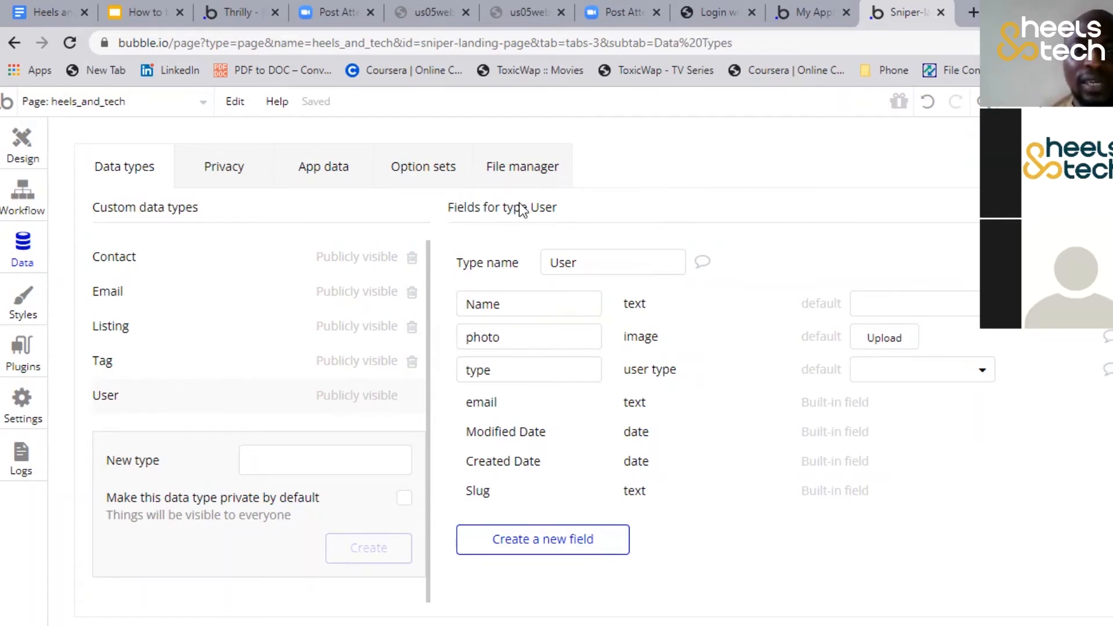
# Start a new field named Address for the User type and view the available field types
pyautogui.click(551, 540)
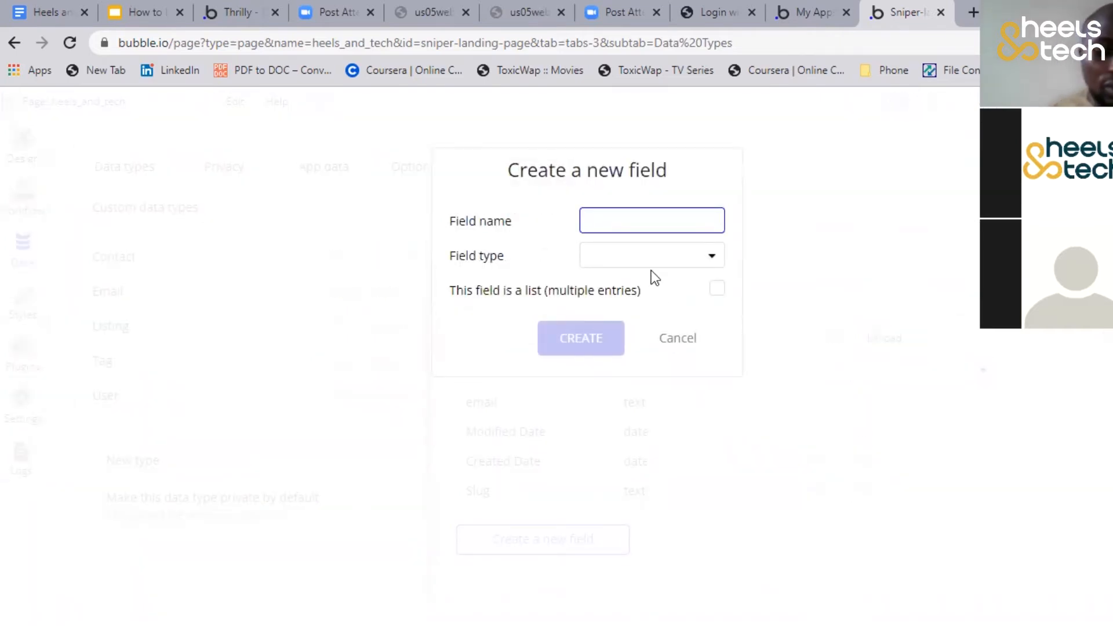
pyautogui.write('Address')
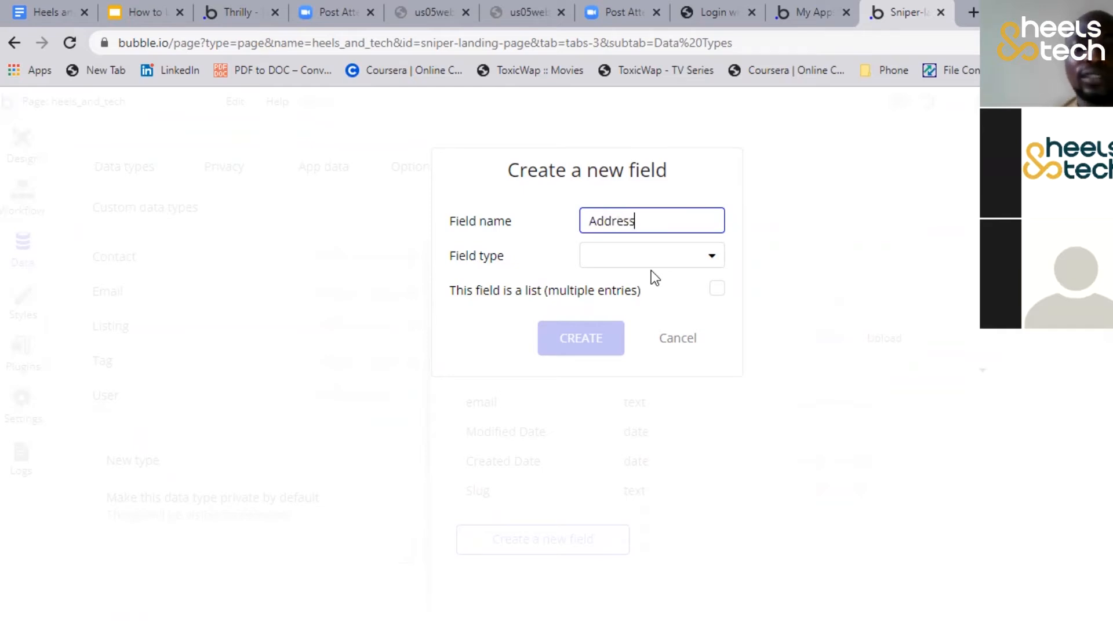
pyautogui.click(659, 250)
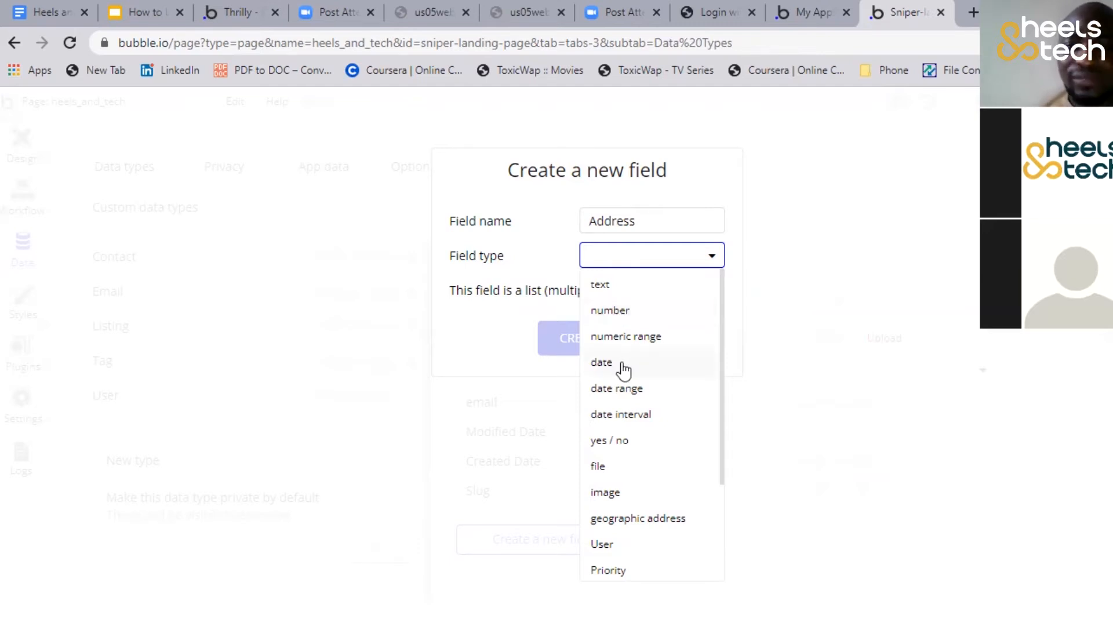
# Change the new field's name to Due date and set its field type to date
pyautogui.click(630, 223)
pyautogui.press('BackSpace')
pyautogui.press('BackSpace')
pyautogui.press('BackSpace')
pyautogui.press('BackSpace')
pyautogui.press('BackSpace')
pyautogui.press('BackSpace')
pyautogui.press('Delete')
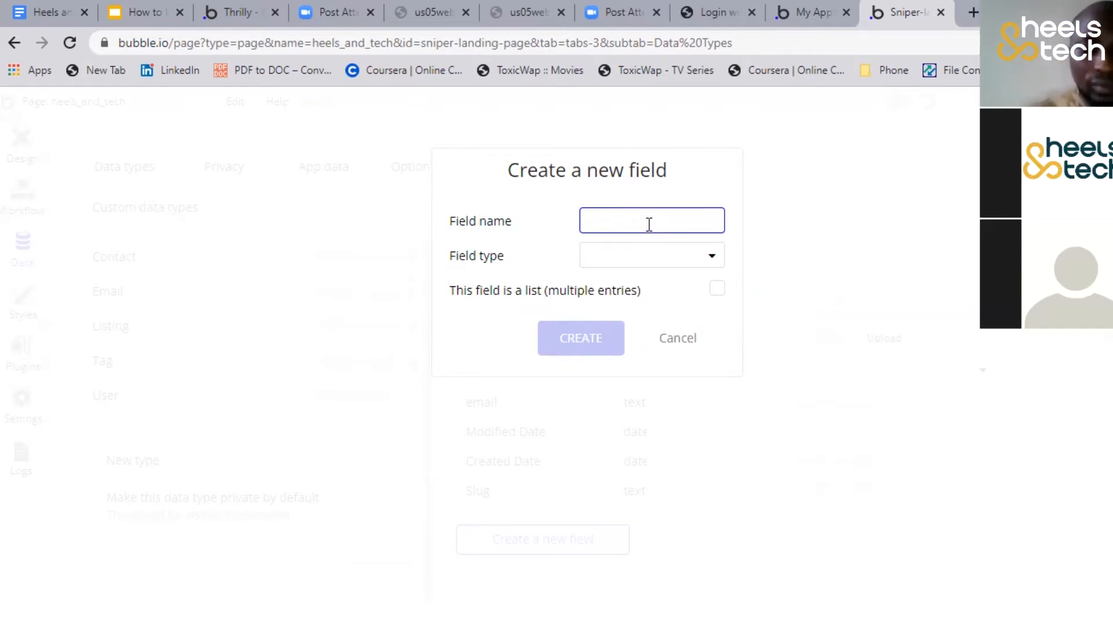
pyautogui.write('Due date')
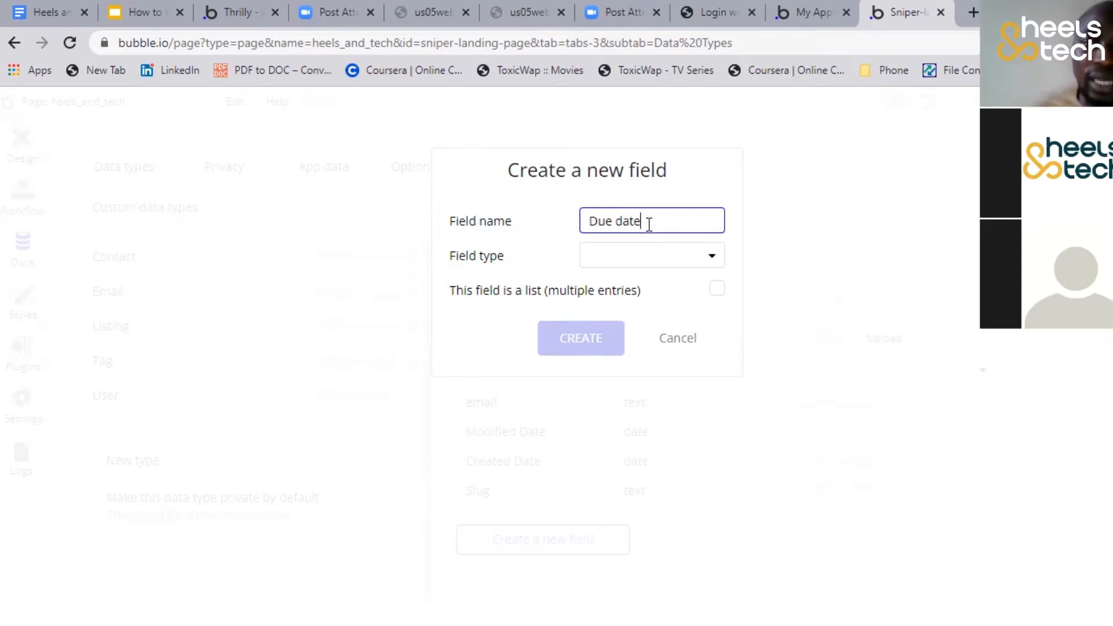
pyautogui.click(668, 264)
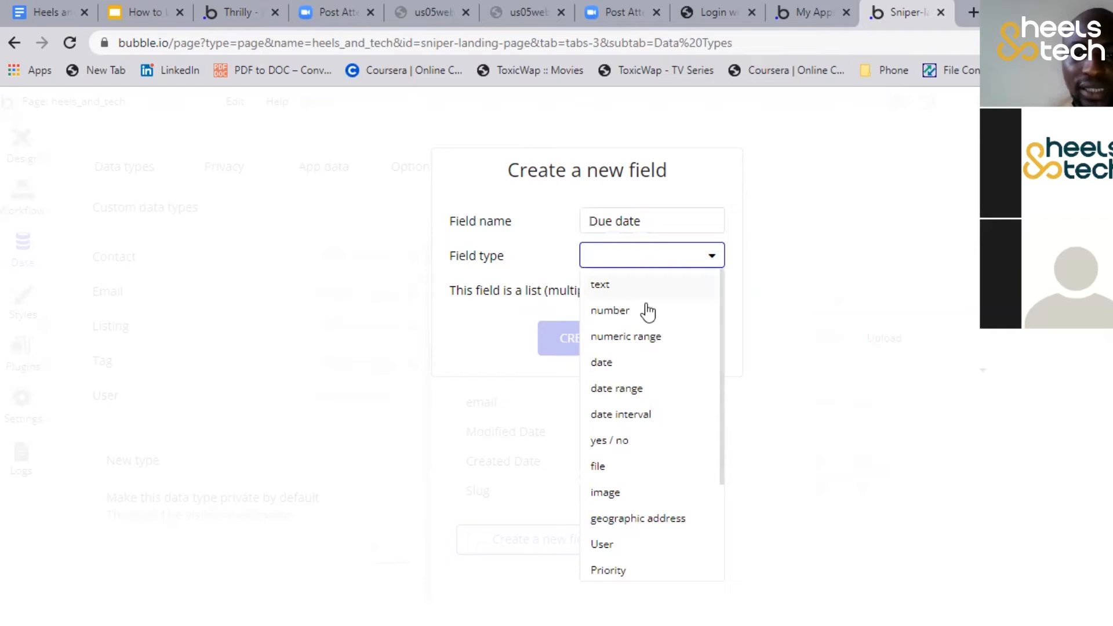
pyautogui.click(640, 363)
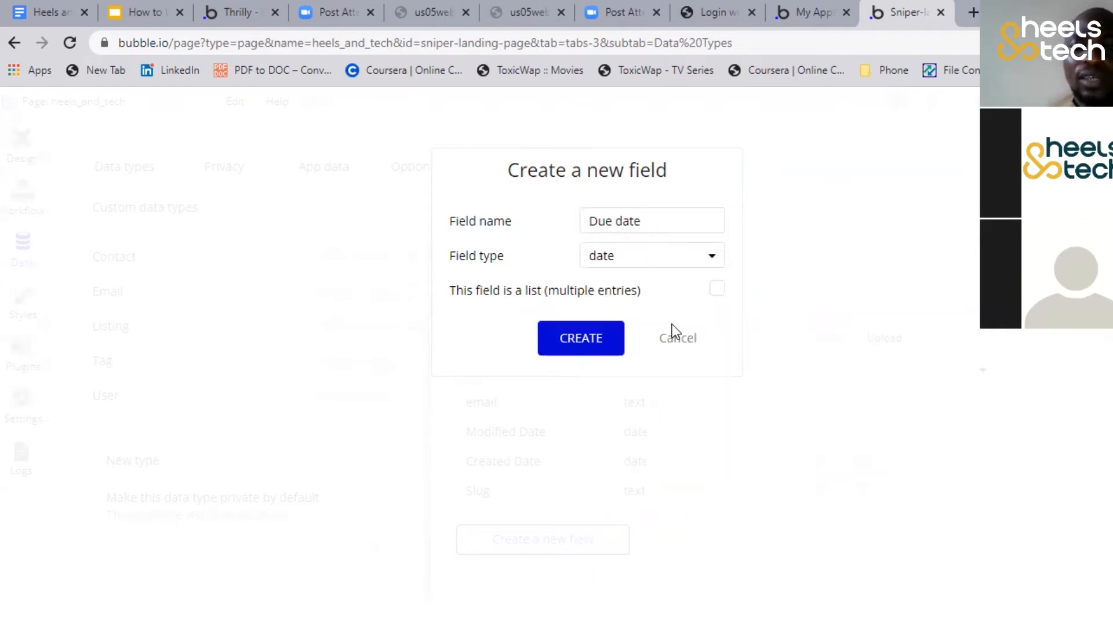
# Change the new User field's name to Address, set its type to text, and create it
pyautogui.click(649, 220)
pyautogui.press('BackSpace')
pyautogui.press('BackSpace')
pyautogui.press('BackSpace')
pyautogui.press('BackSpace')
pyautogui.press('BackSpace')
pyautogui.press('BackSpace')
pyautogui.press('BackSpace')
pyautogui.press('BackSpace')
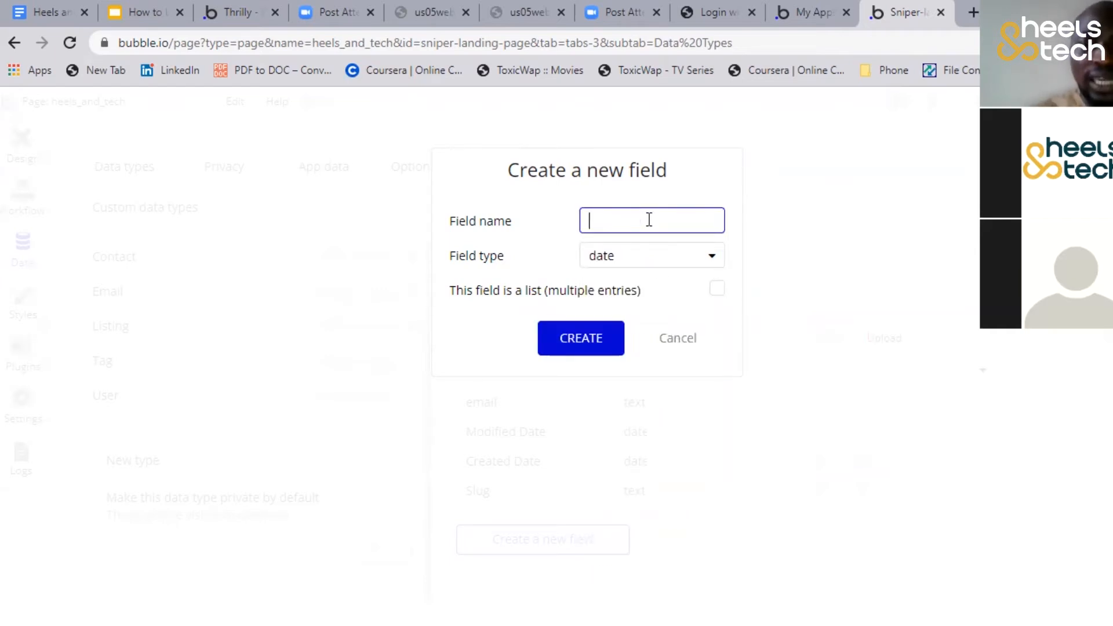
pyautogui.write('Address')
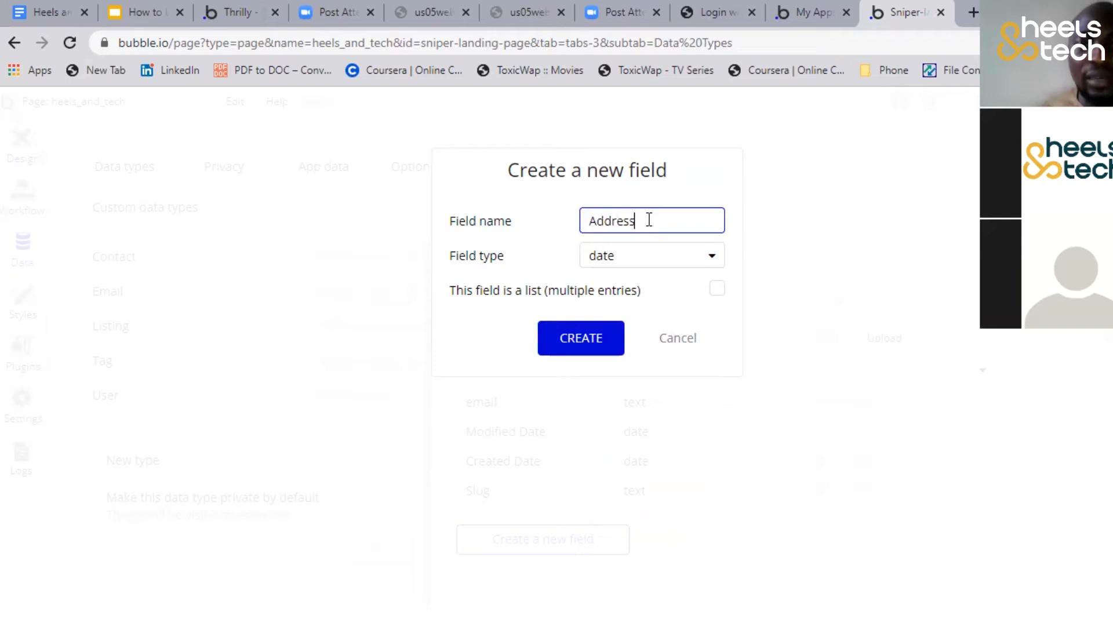
pyautogui.click(646, 258)
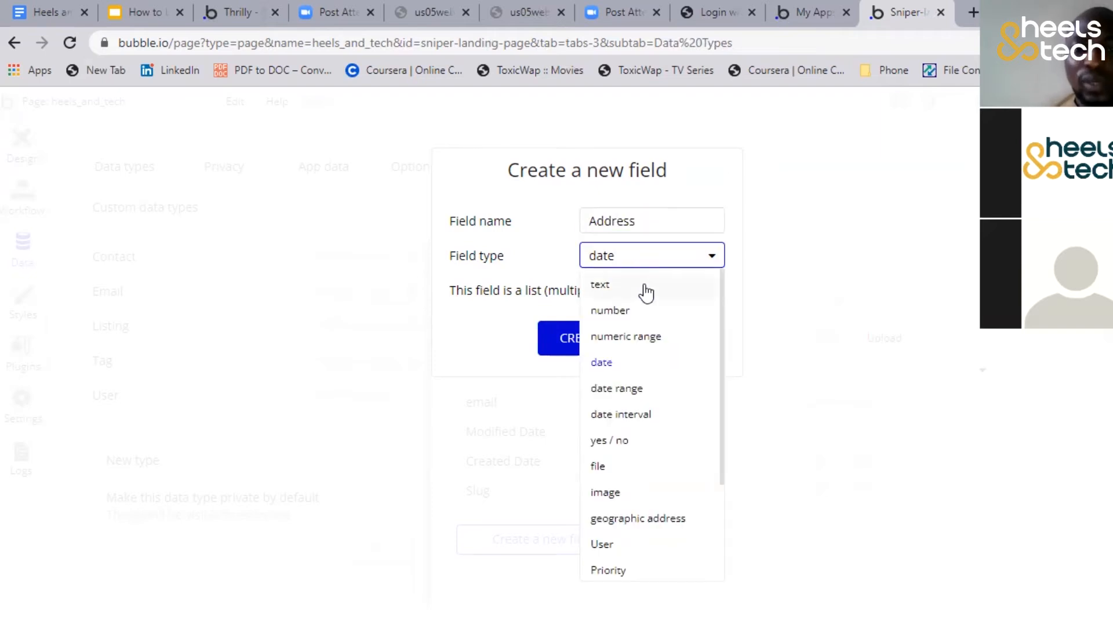
pyautogui.click(646, 287)
pyautogui.click(569, 339)
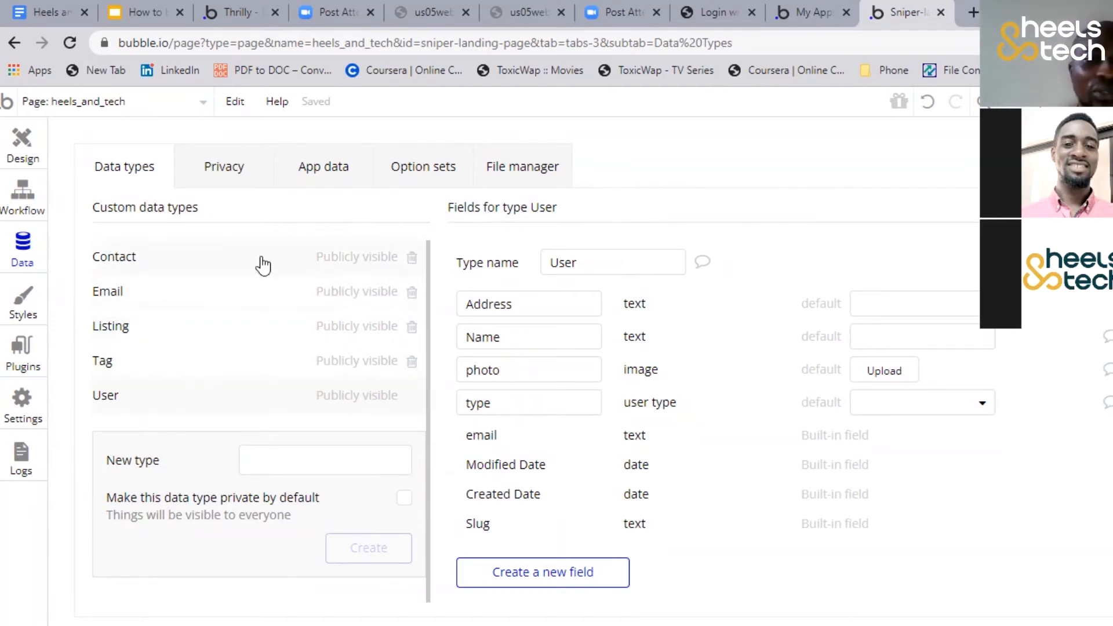
# View the fields of the Contact and Email types, and rename the User type's Name field to First name
pyautogui.click(181, 259)
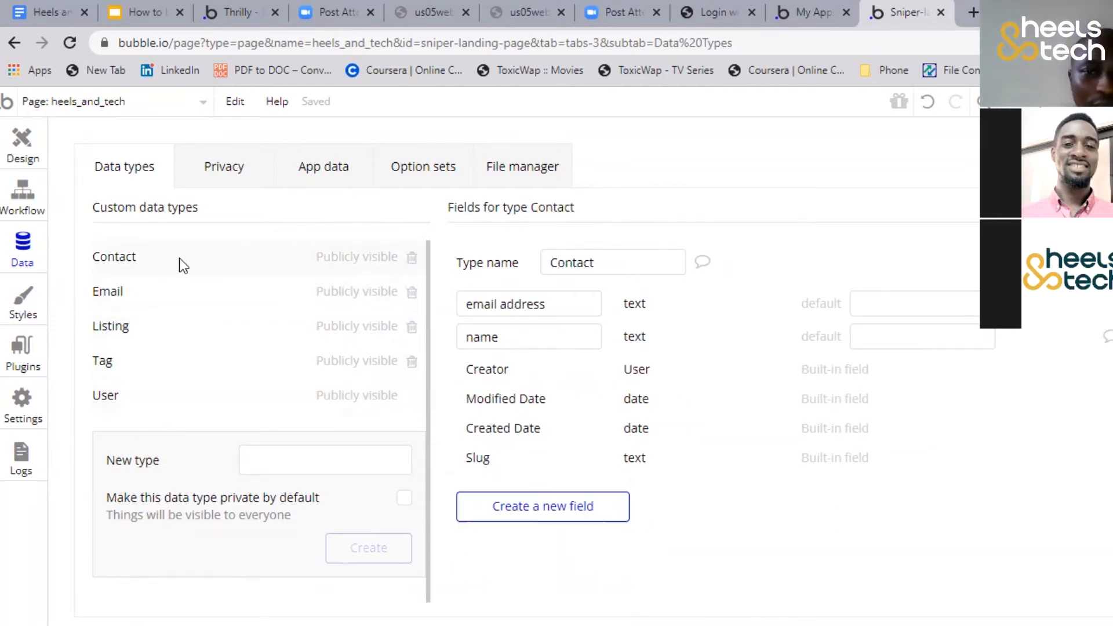
pyautogui.click(179, 291)
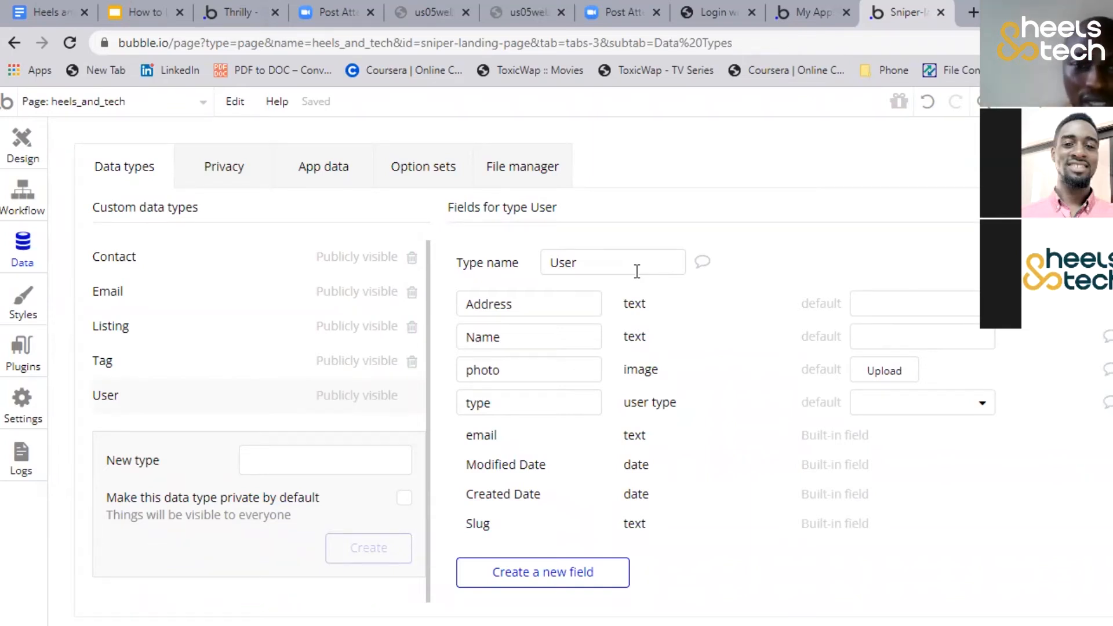
pyautogui.click(524, 337)
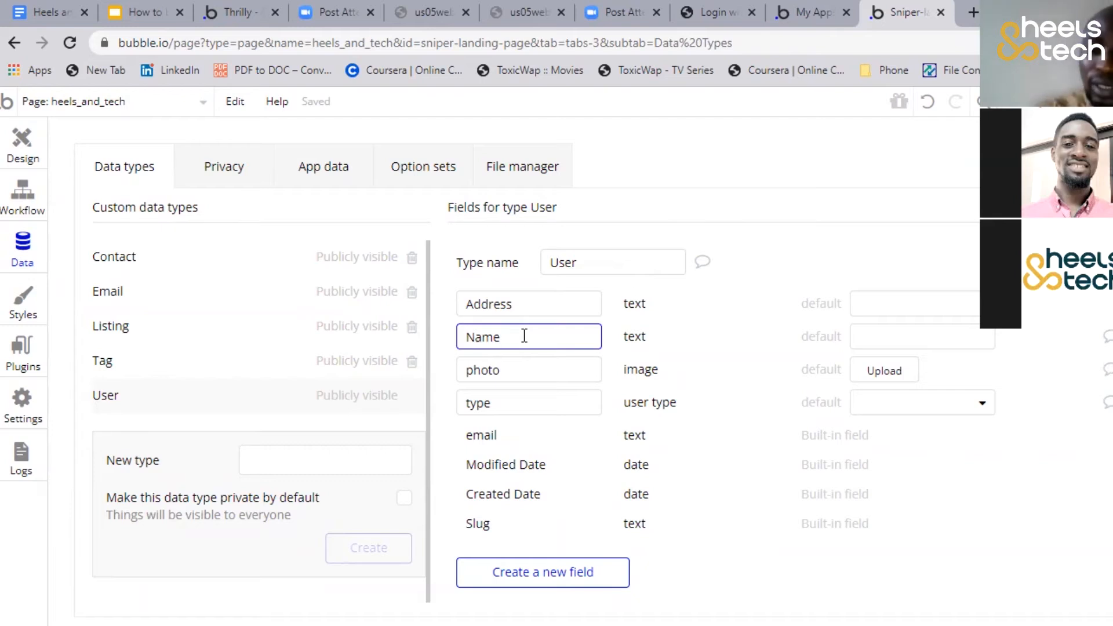
pyautogui.press('Home')
pyautogui.write('First')
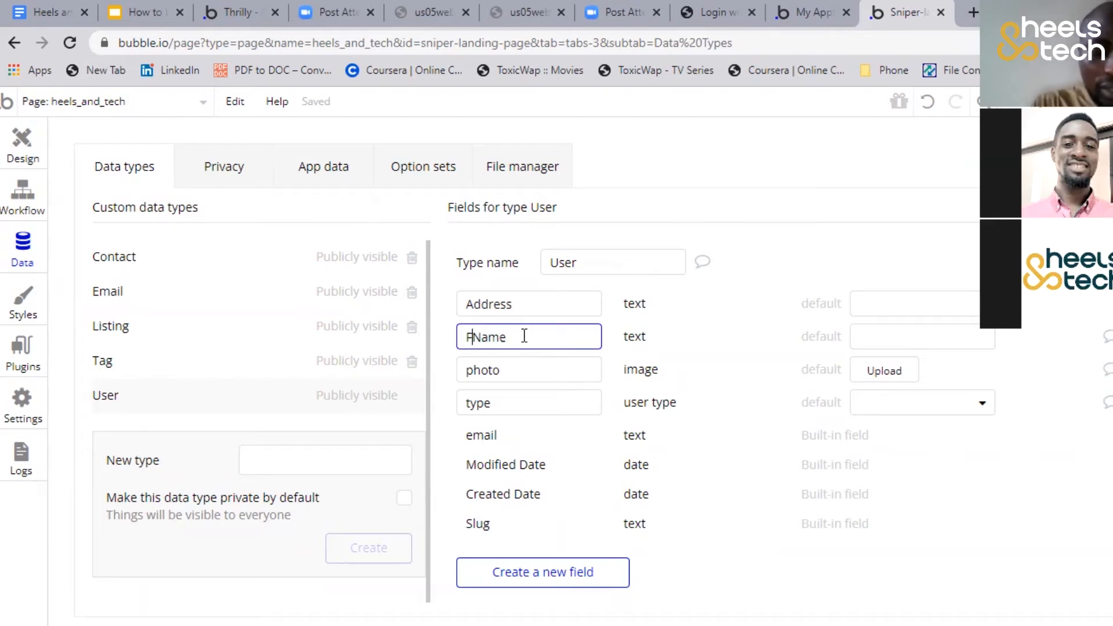
pyautogui.press('Delete')
pyautogui.write('n')
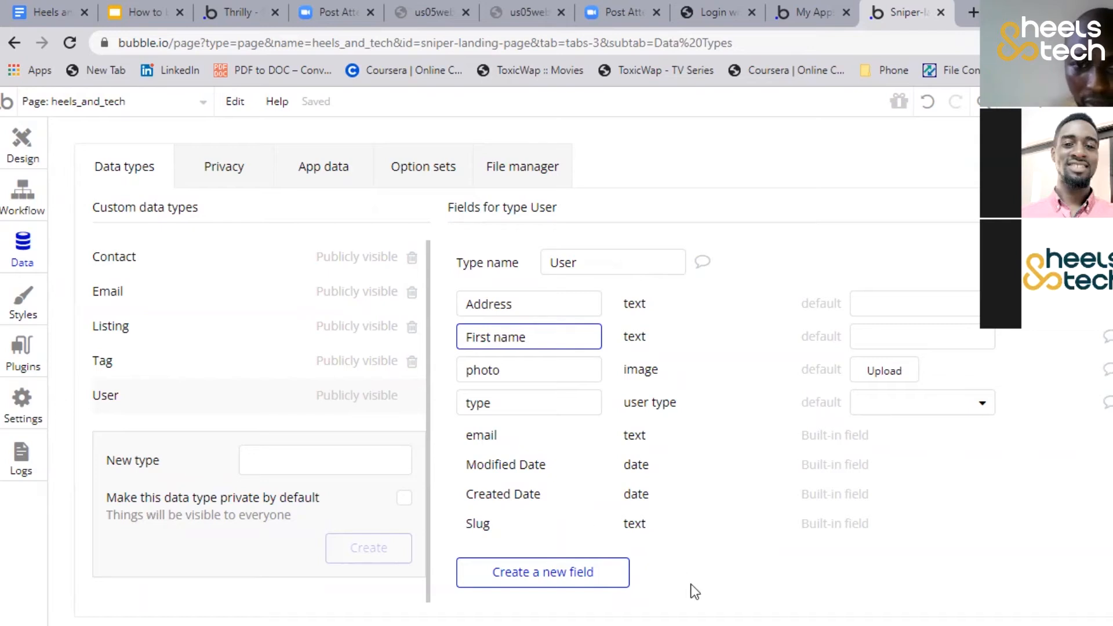
# Create a Last name field of type text for the User type
pyautogui.click(542, 584)
pyautogui.write('Last name')
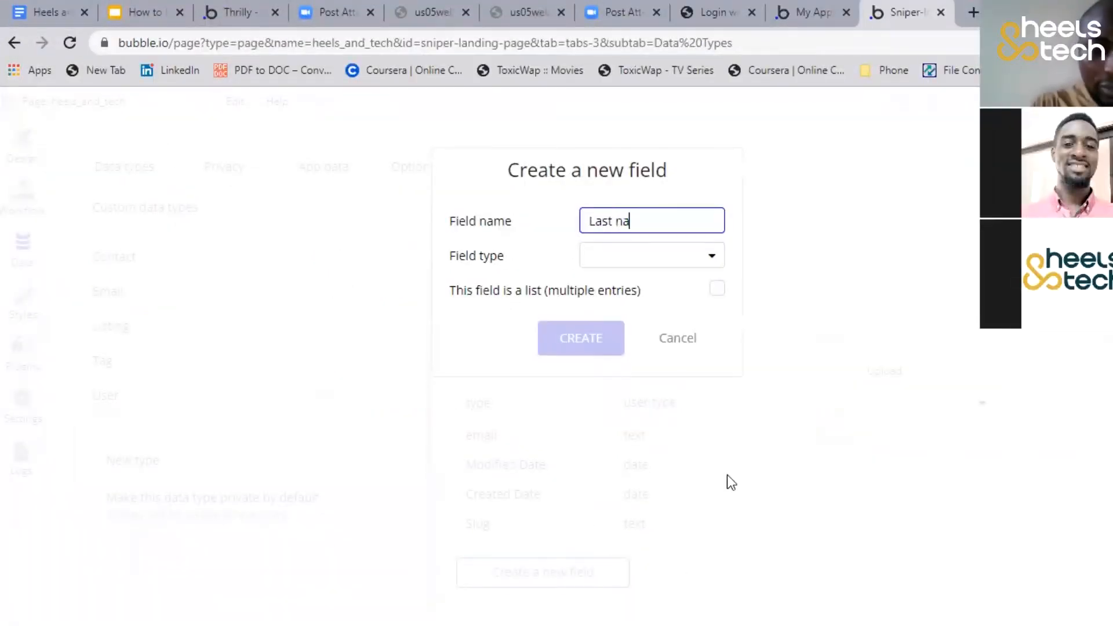
pyautogui.click(606, 268)
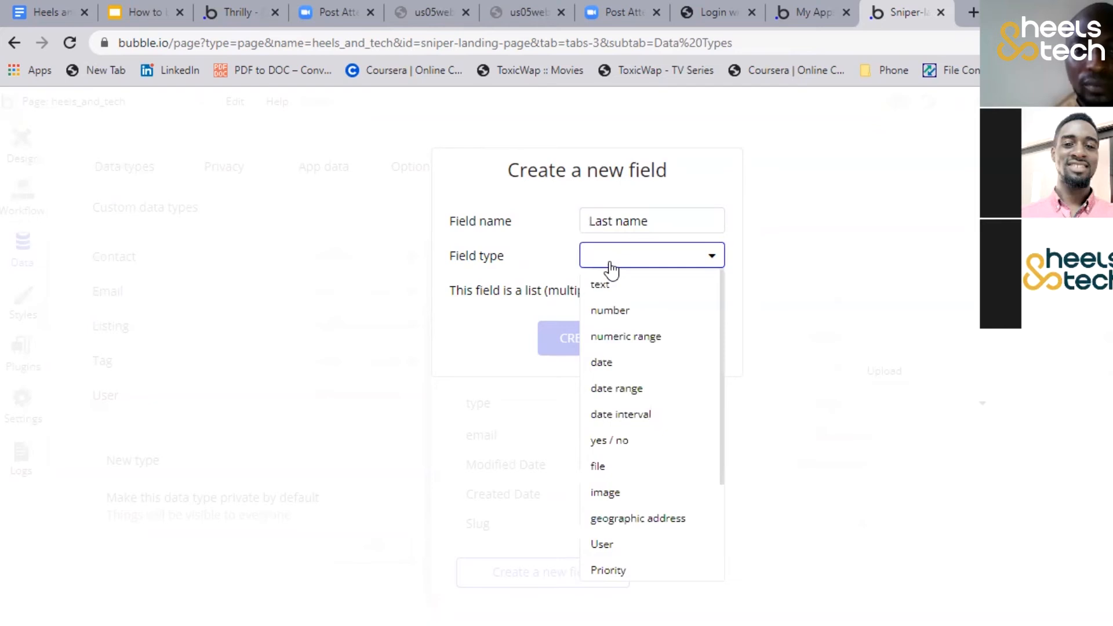
pyautogui.click(614, 287)
pyautogui.click(587, 343)
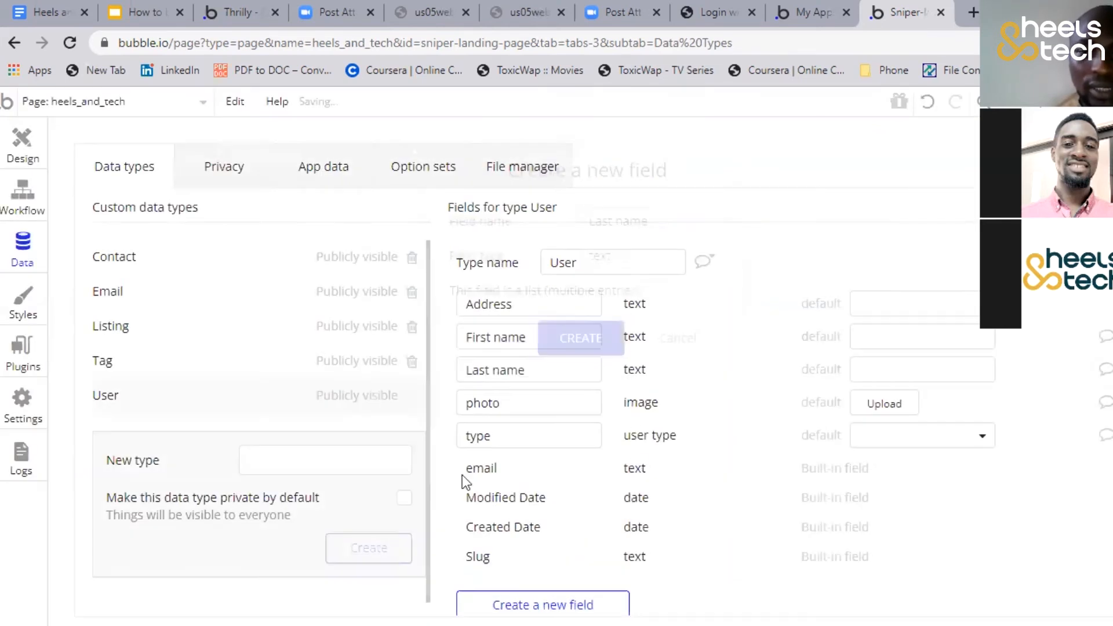
# Rename the User type's photo field to Profile photo
pyautogui.click(519, 401)
pyautogui.press('Left')
pyautogui.press('Home')
pyautogui.write('Profile')
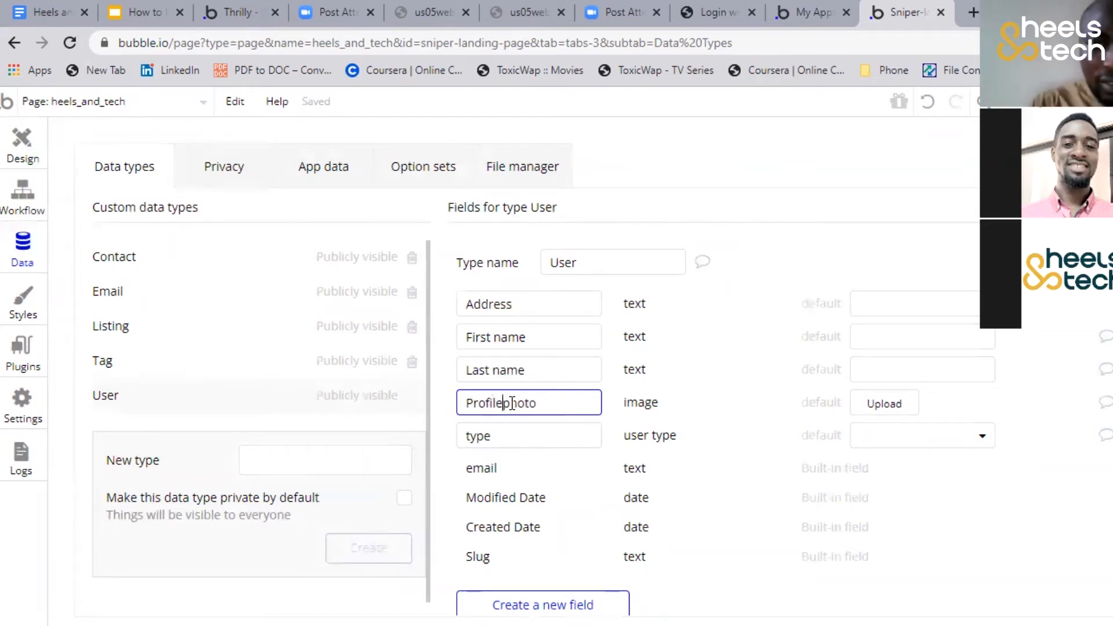
pyautogui.click(781, 250)
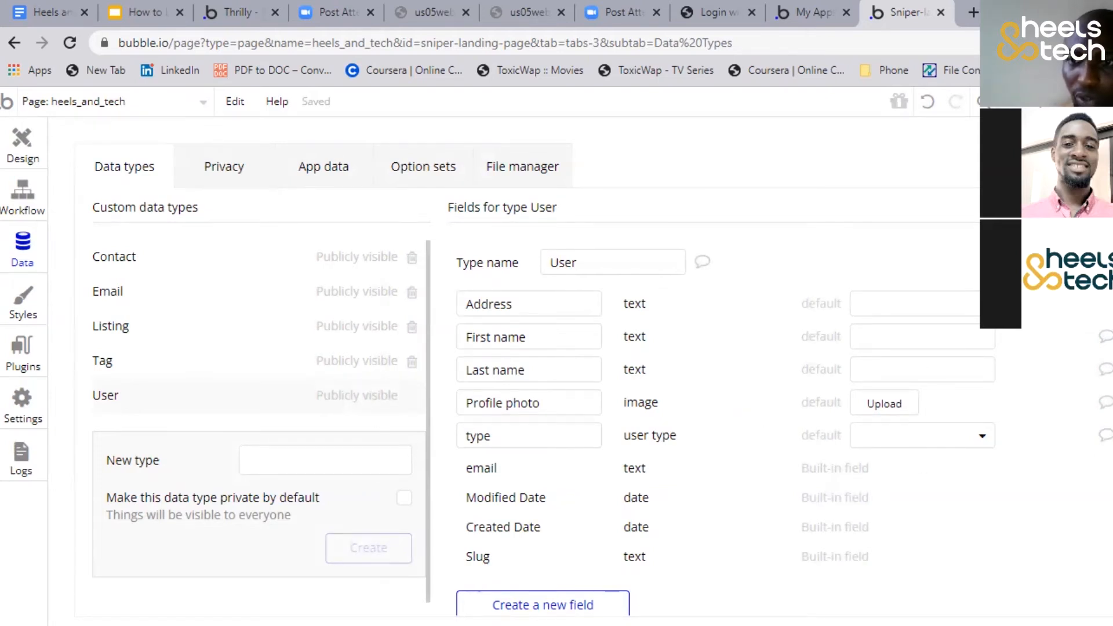
# Delete the type field from the User type, and briefly open the new field form without creating anything
pyautogui.click(1104, 436)
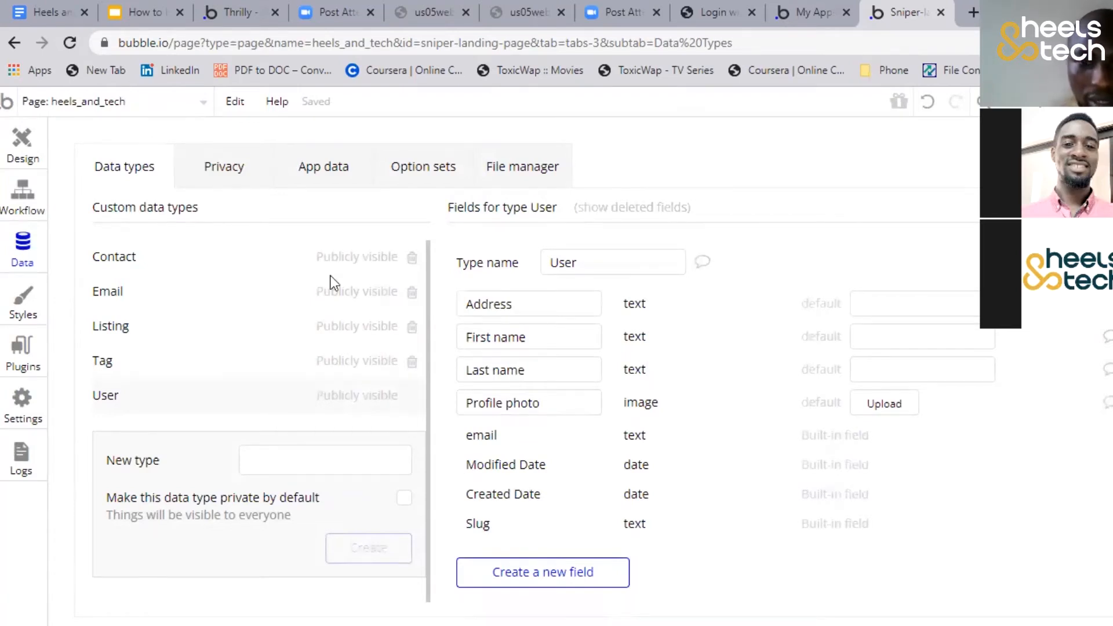
pyautogui.click(544, 560)
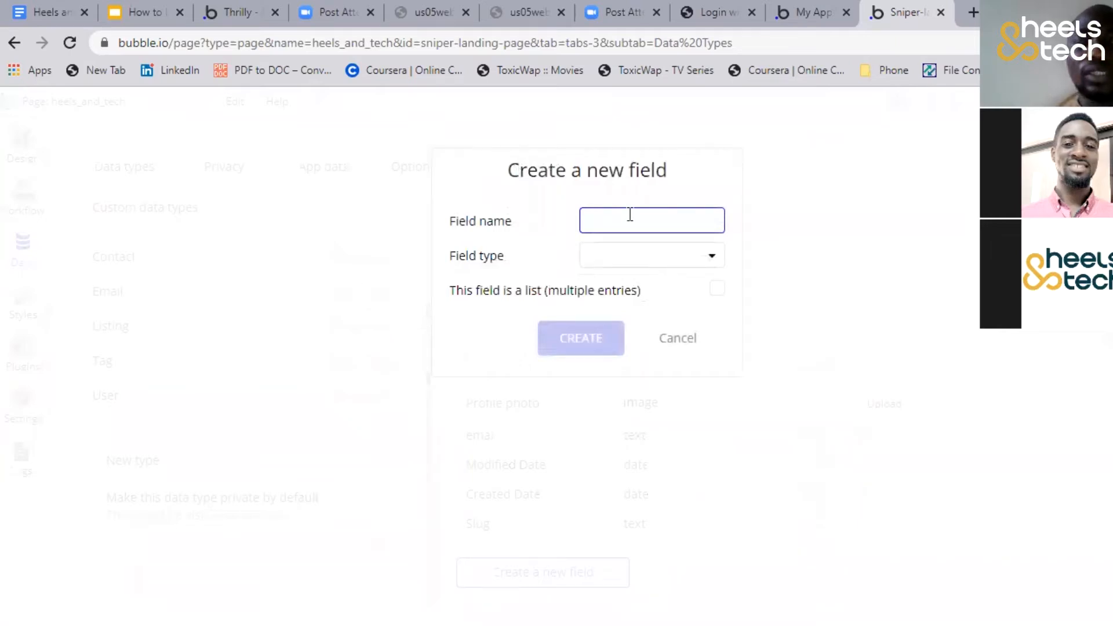
pyautogui.click(672, 342)
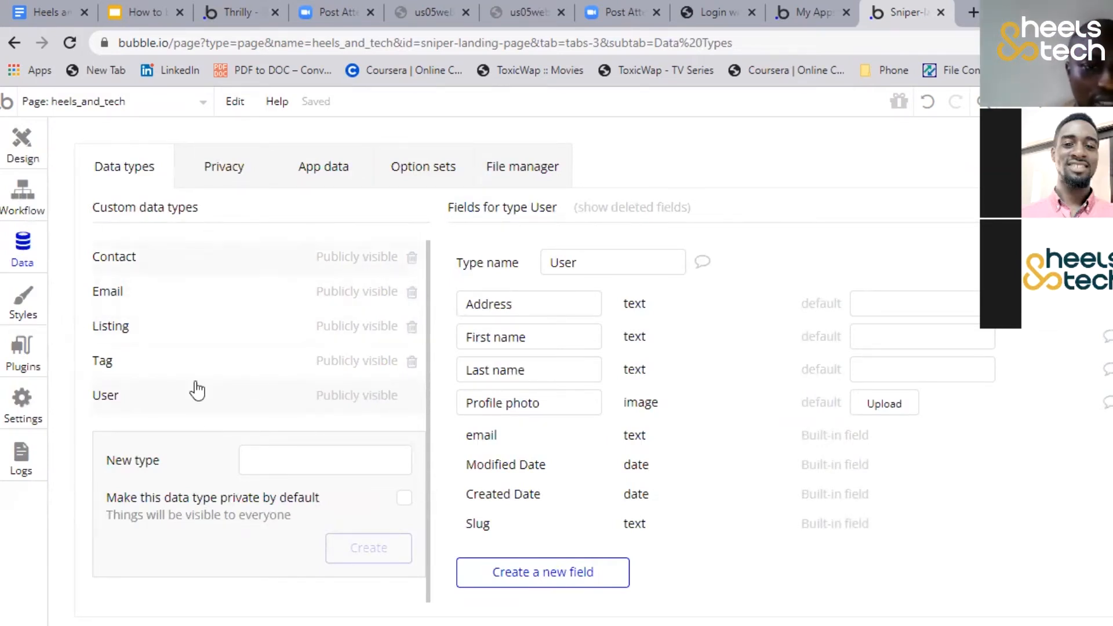
# Create a new custom data type named Post
pyautogui.click(294, 458)
pyautogui.write('Posts')
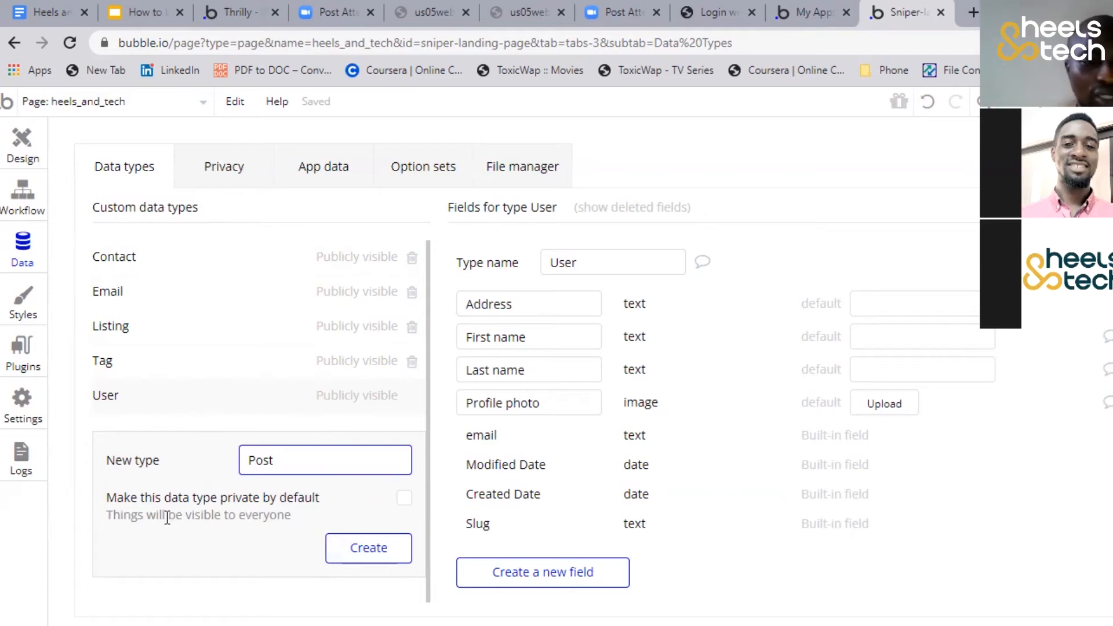
pyautogui.click(364, 551)
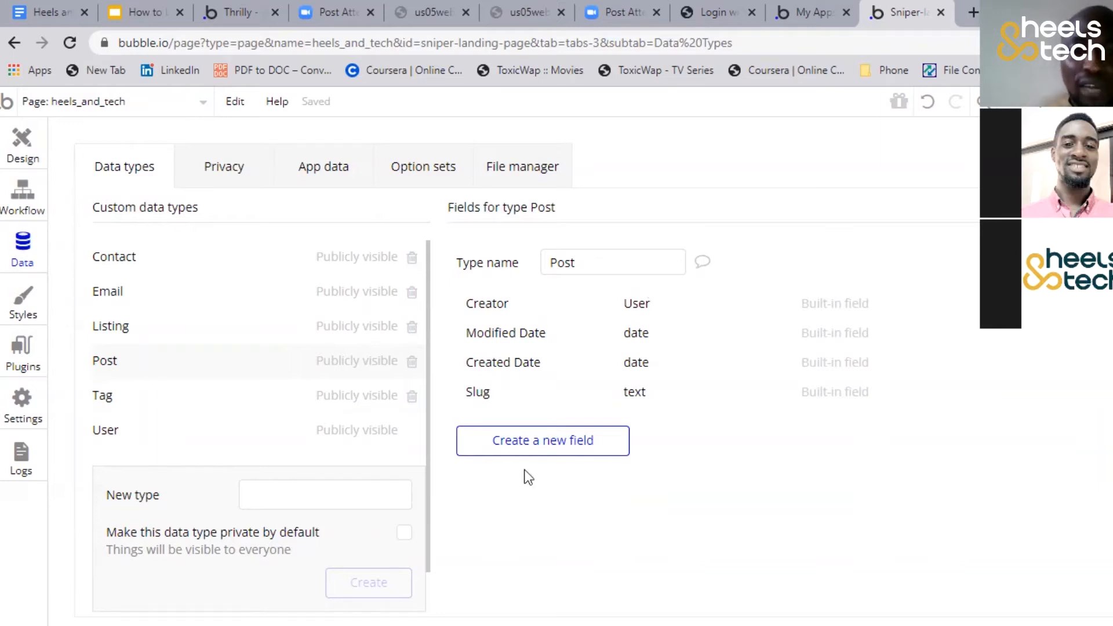
# Create a Content field of type text for the Post type
pyautogui.click(531, 447)
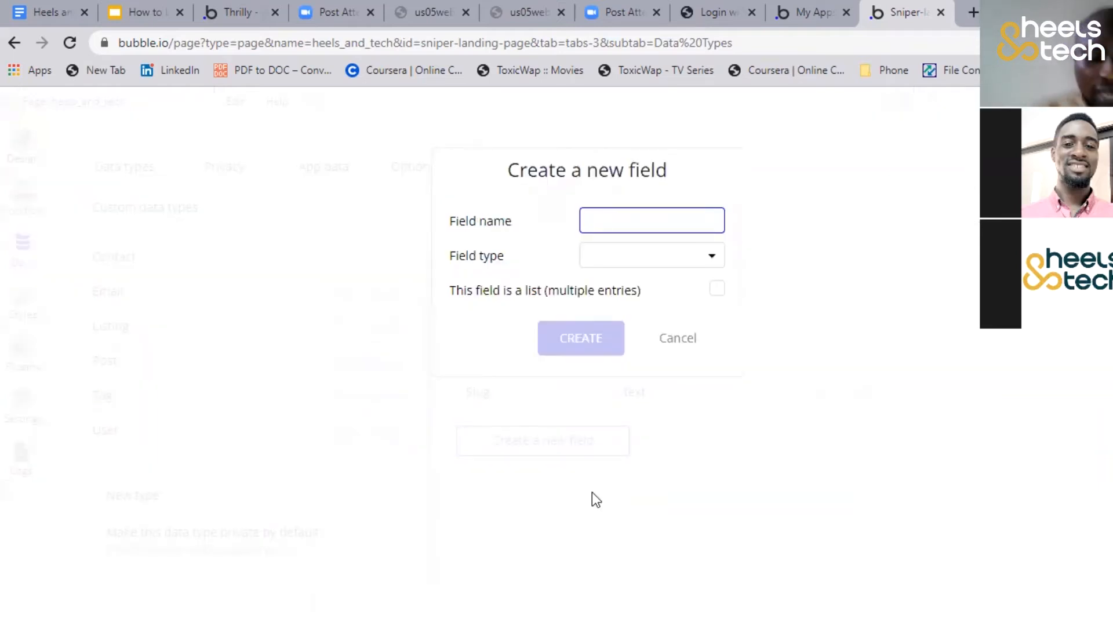
pyautogui.write('Content')
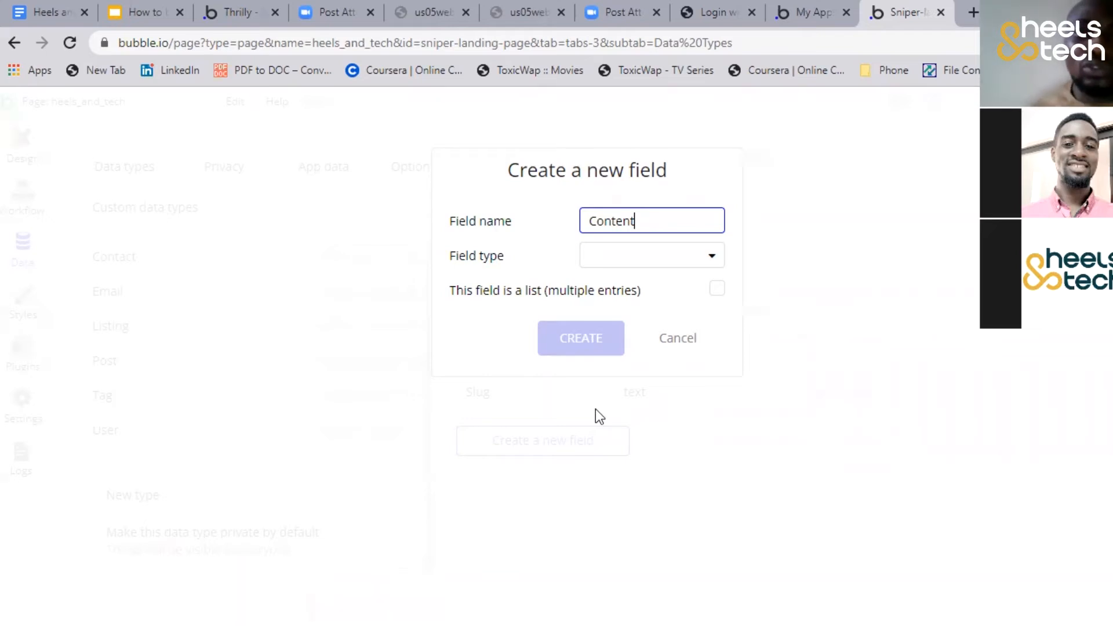
pyautogui.click(651, 259)
pyautogui.click(644, 283)
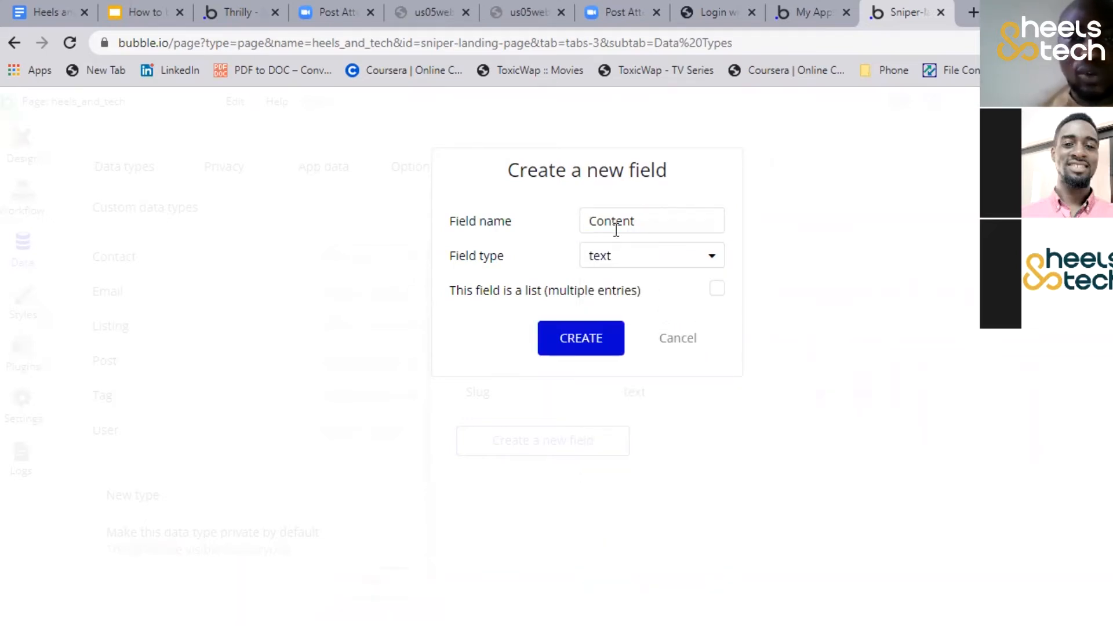
pyautogui.click(583, 341)
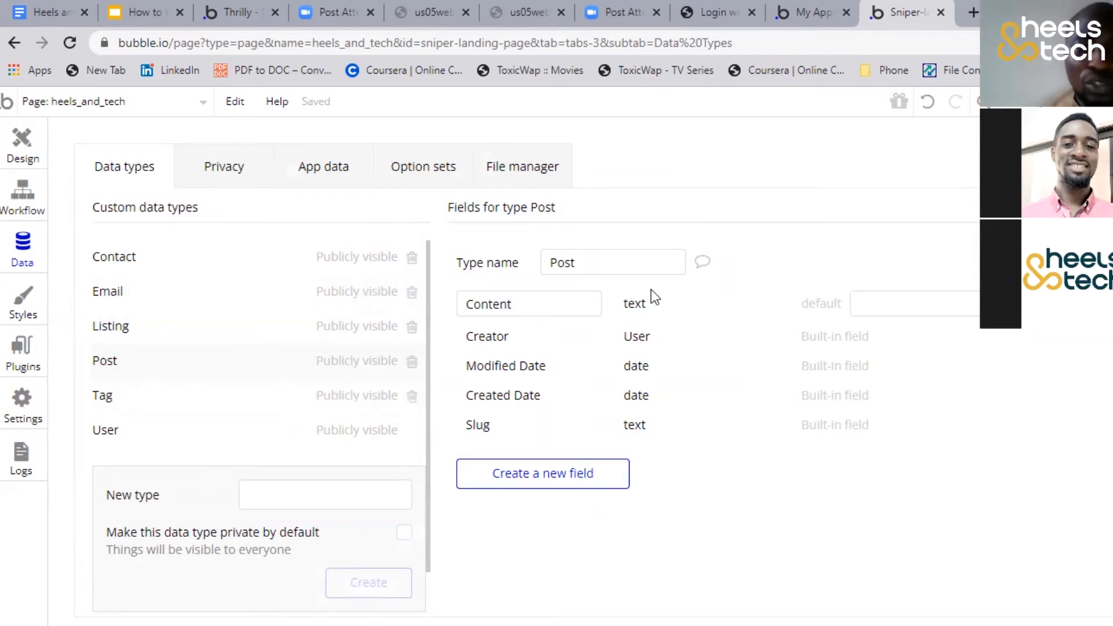
pyautogui.click(547, 465)
pyautogui.write('Comment')
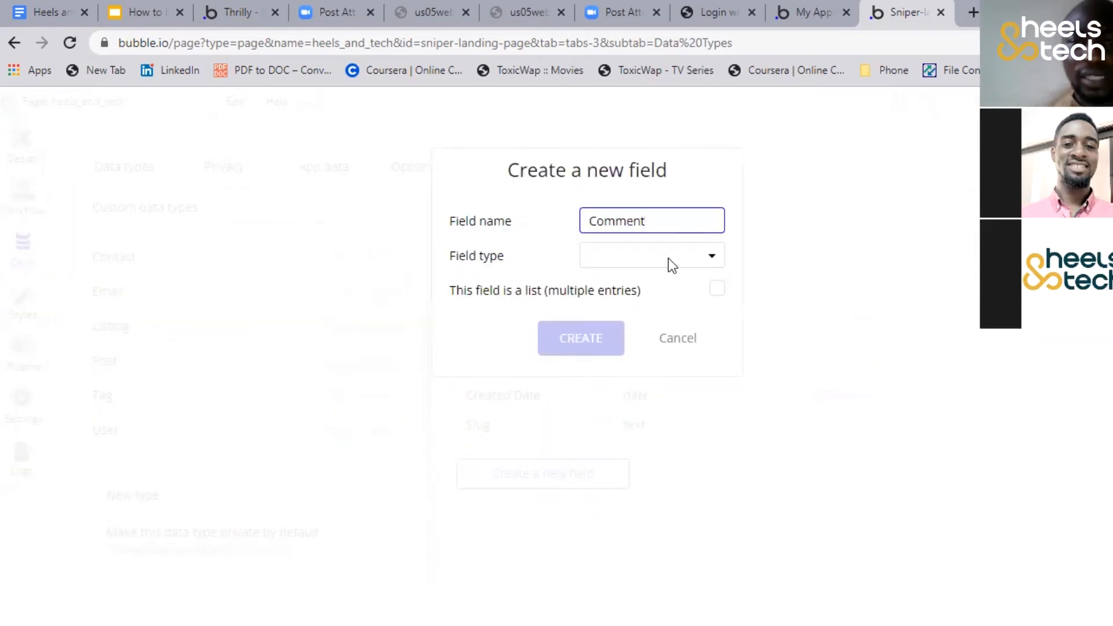
pyautogui.click(611, 268)
pyautogui.click(621, 288)
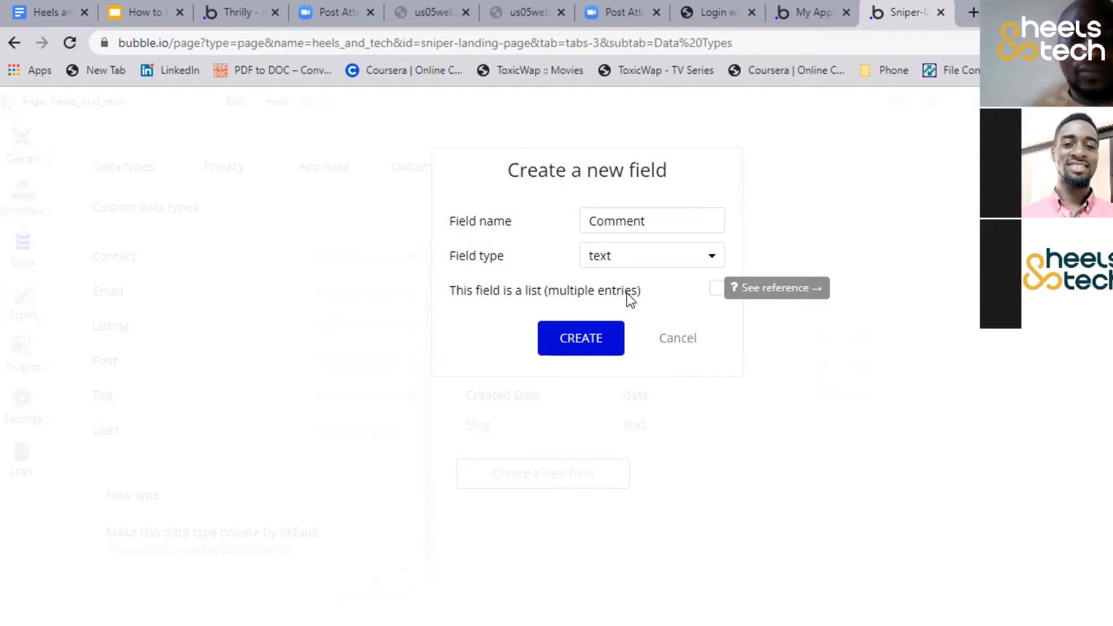
pyautogui.click(671, 342)
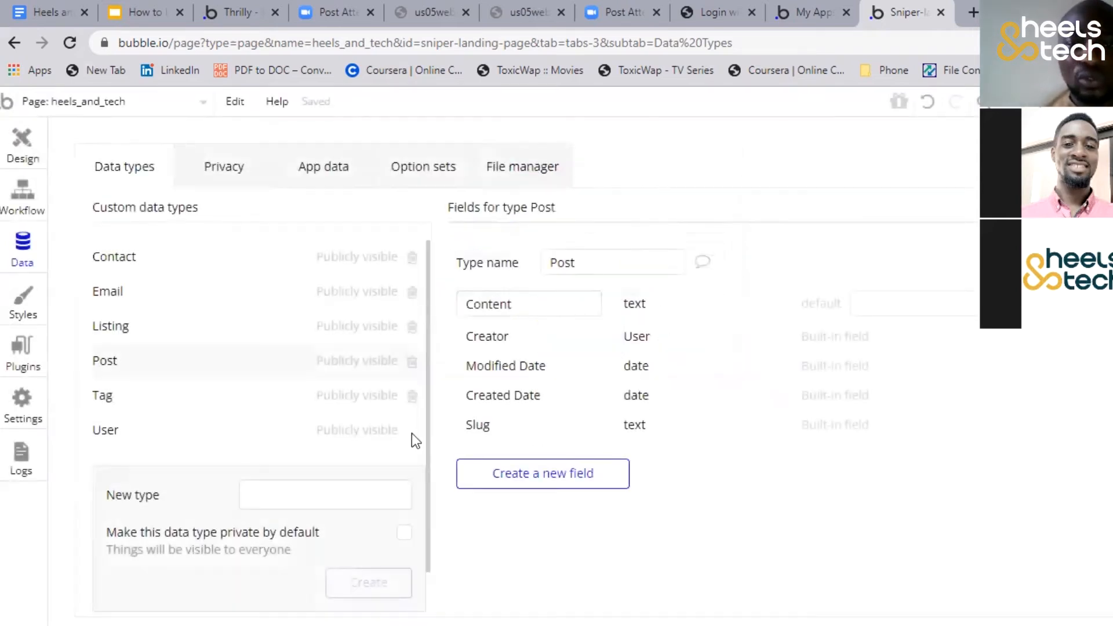
# Create a new custom data type named Comment
pyautogui.click(272, 495)
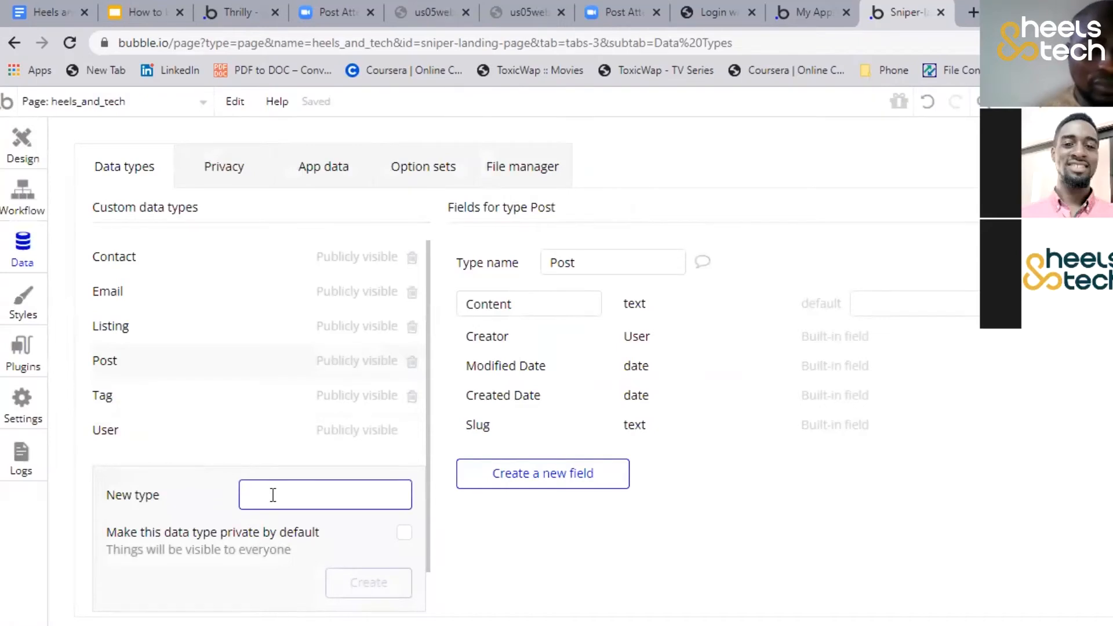
pyautogui.write('Comment')
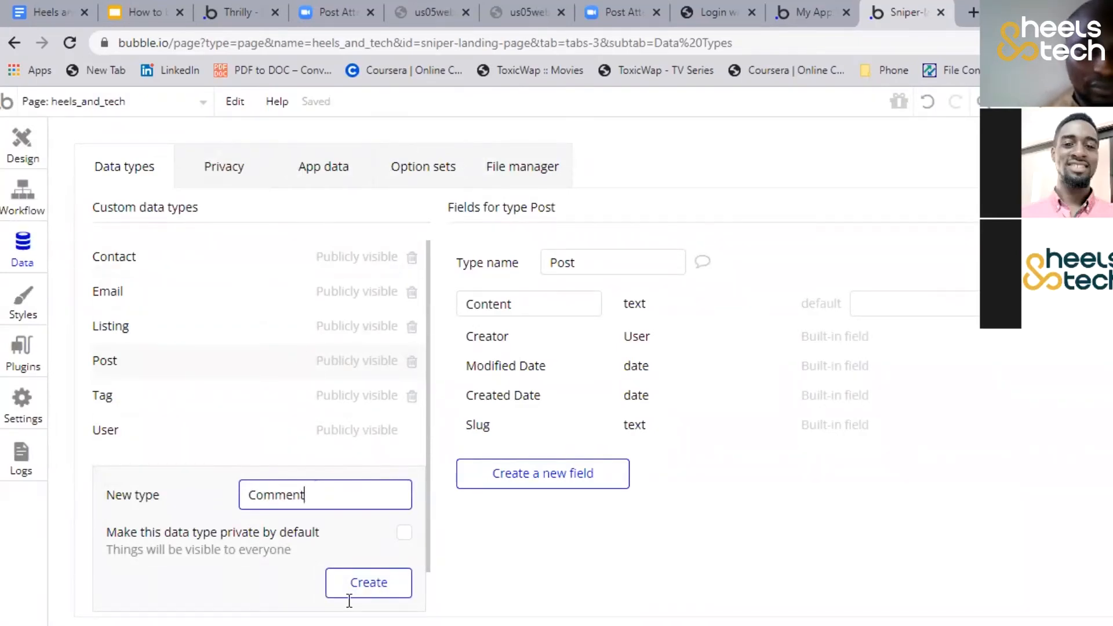
pyautogui.click(359, 586)
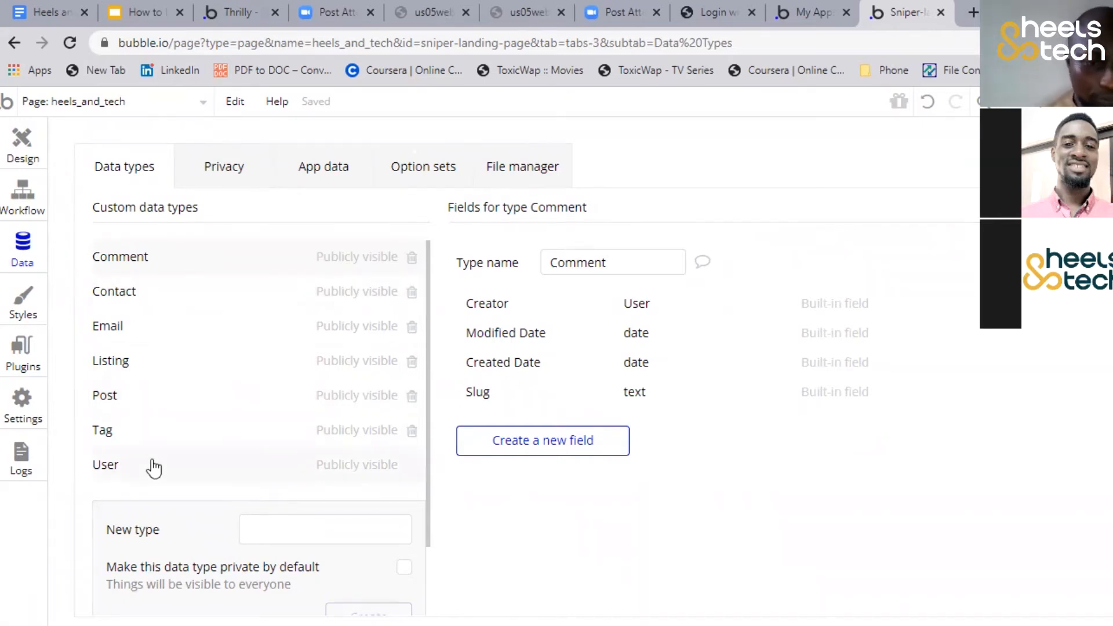
# Create a Comments field of type Comment for the Post type and make it a list with multiple entries
pyautogui.click(138, 399)
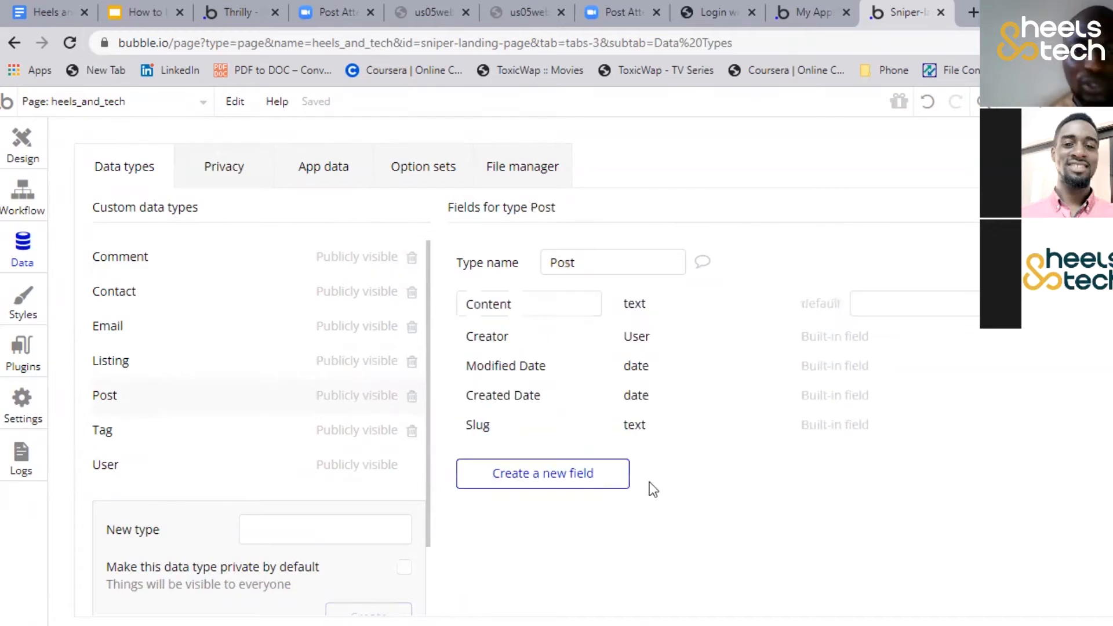
pyautogui.click(532, 473)
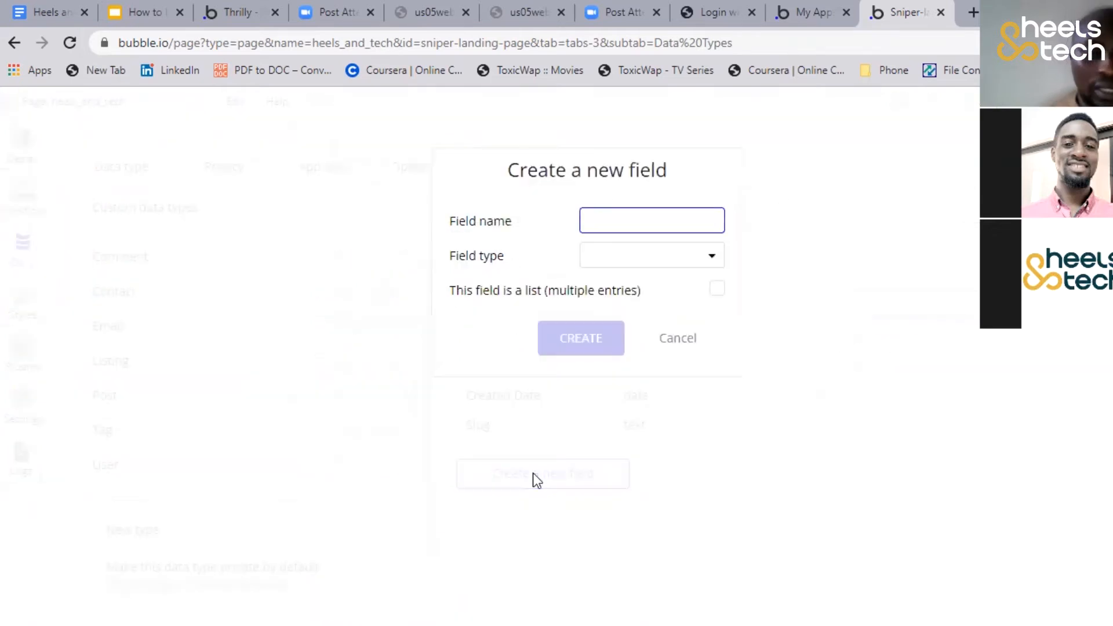
pyautogui.write('Comments')
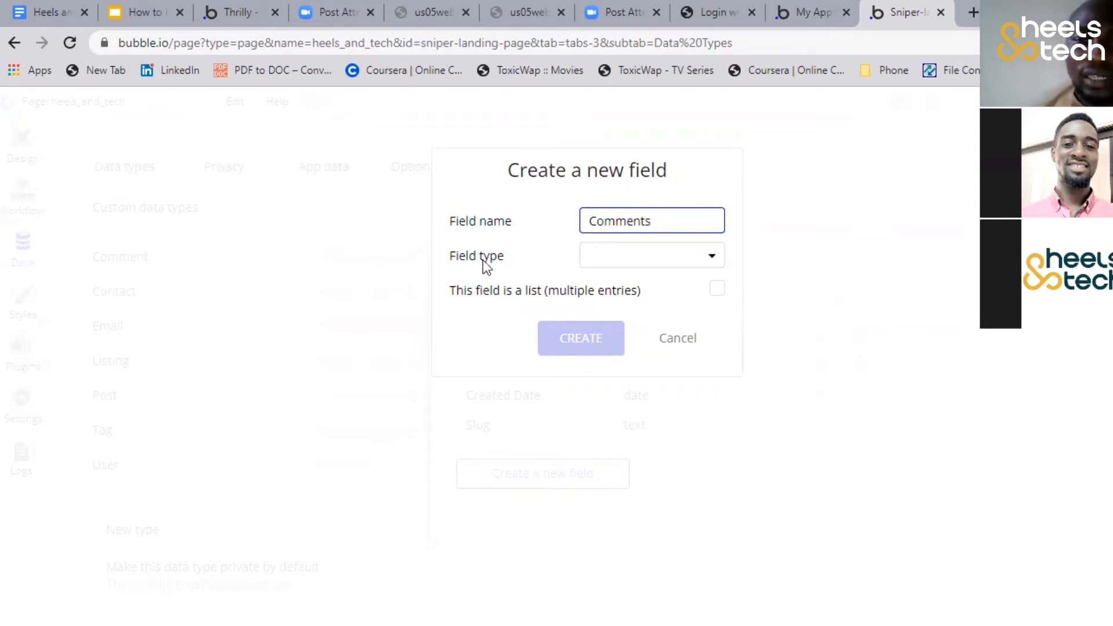
pyautogui.click(678, 256)
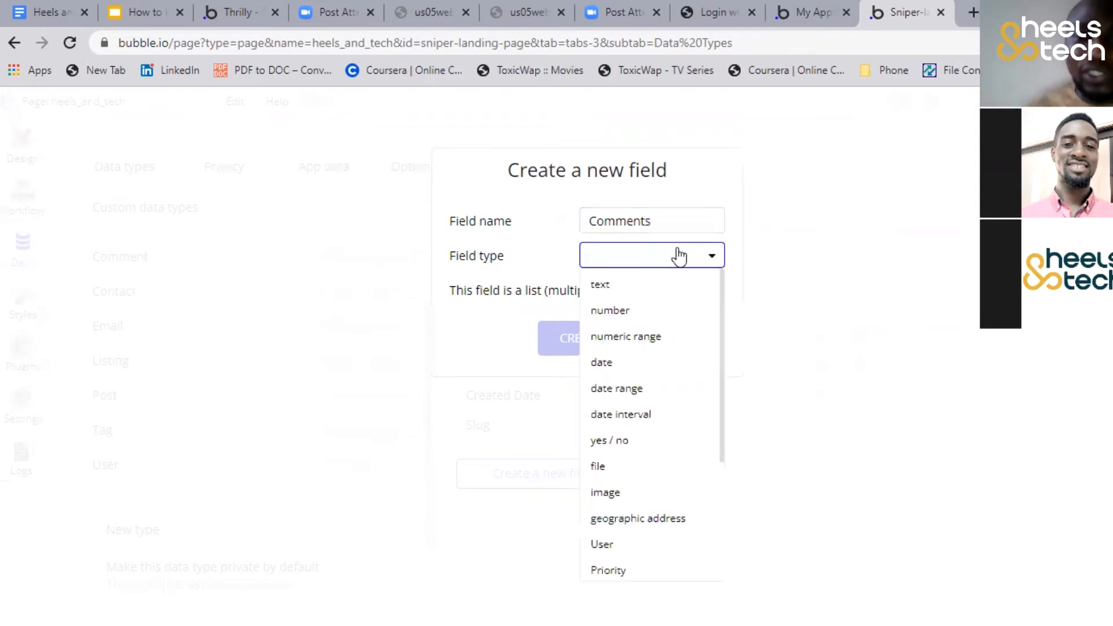
pyautogui.scroll(-3, 649, 414)
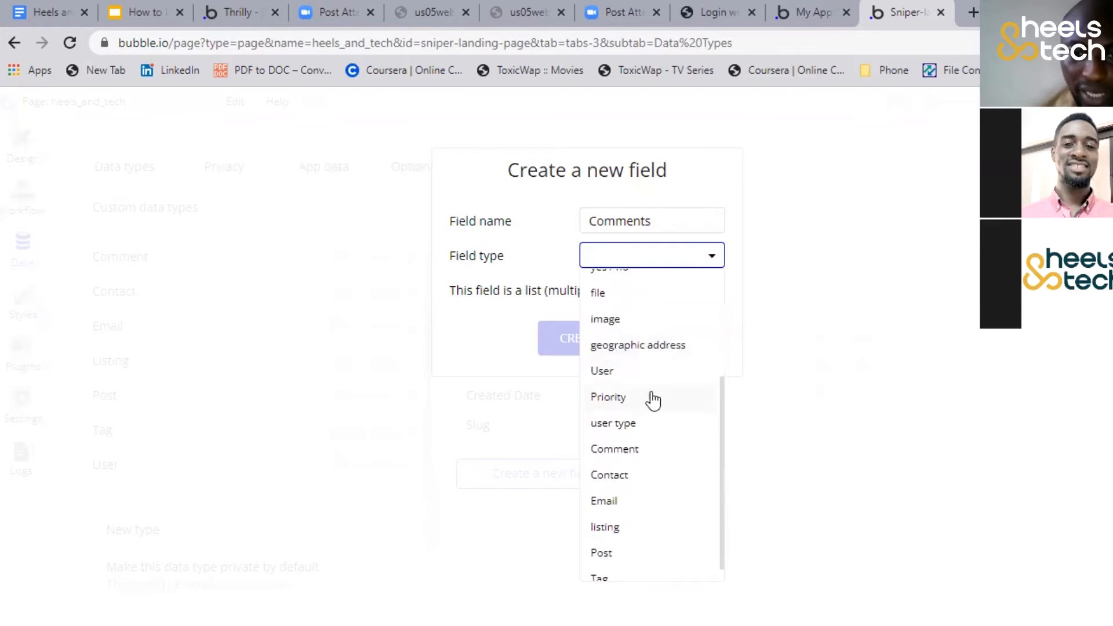
pyautogui.click(621, 451)
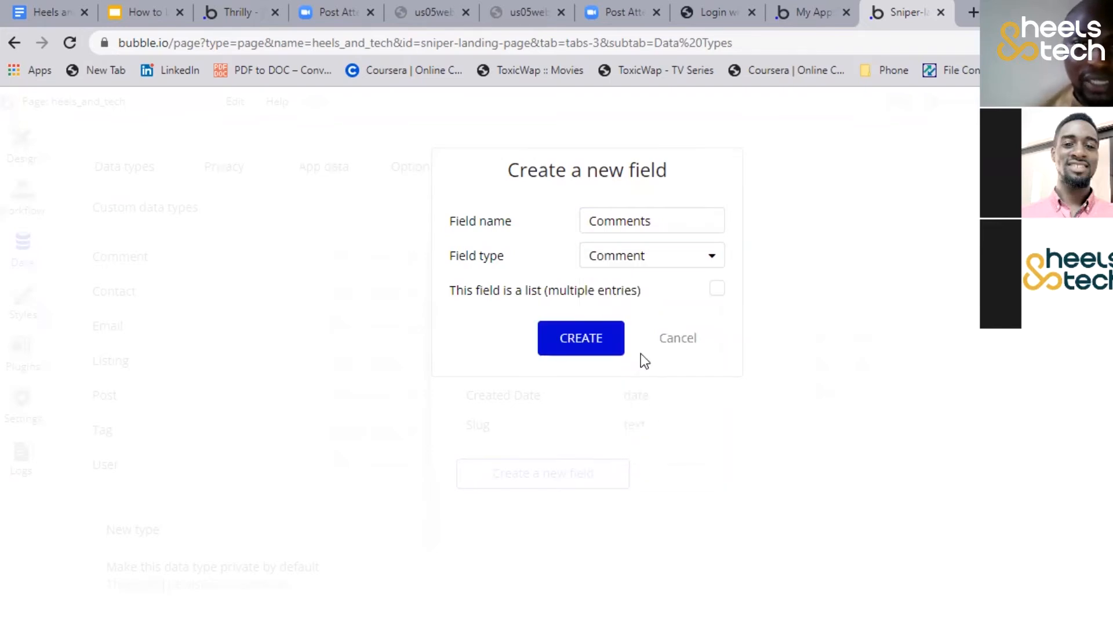
pyautogui.click(652, 266)
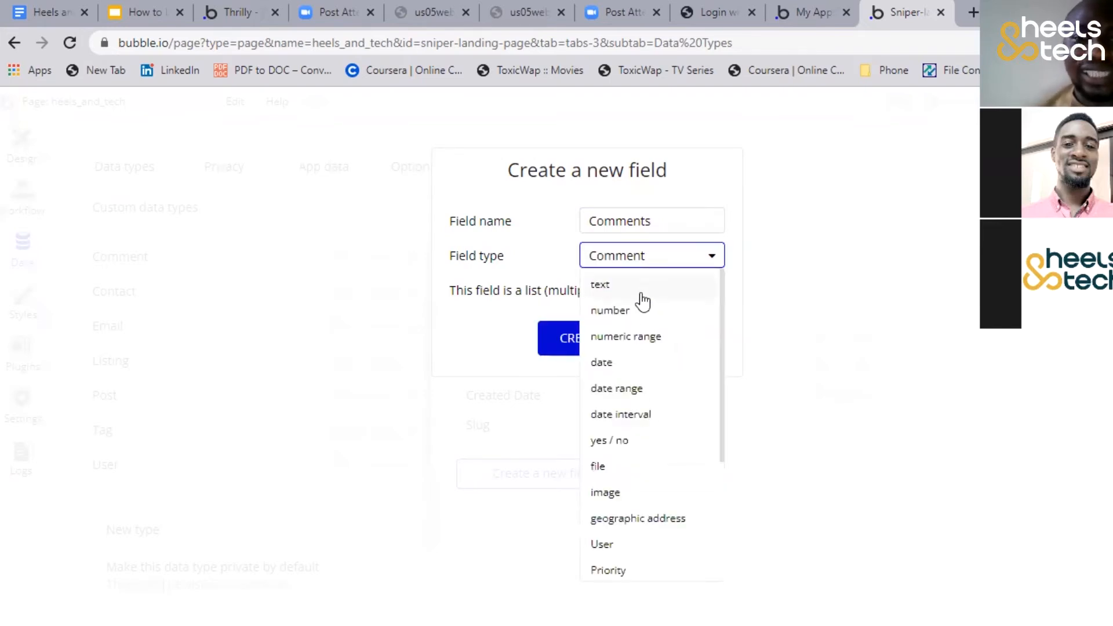
pyautogui.click(554, 271)
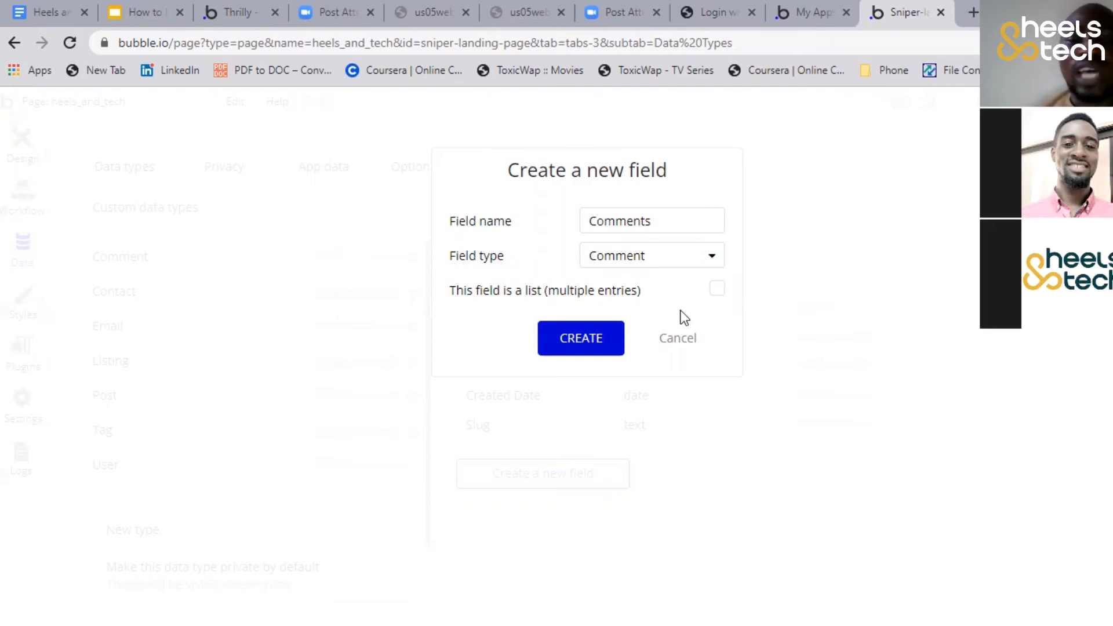
pyautogui.click(717, 289)
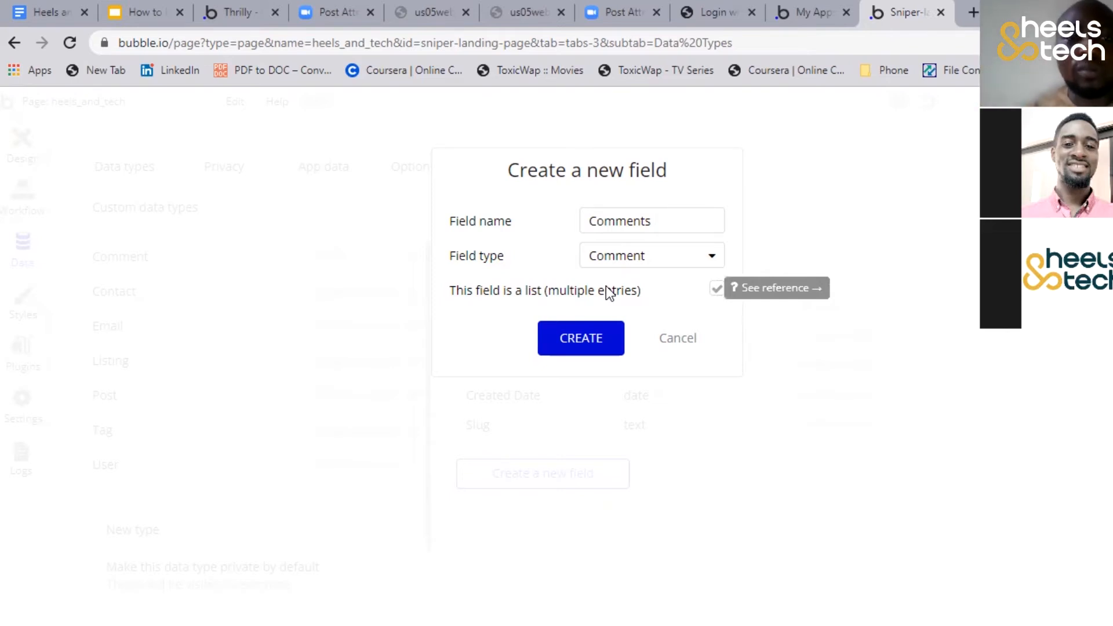
pyautogui.click(606, 337)
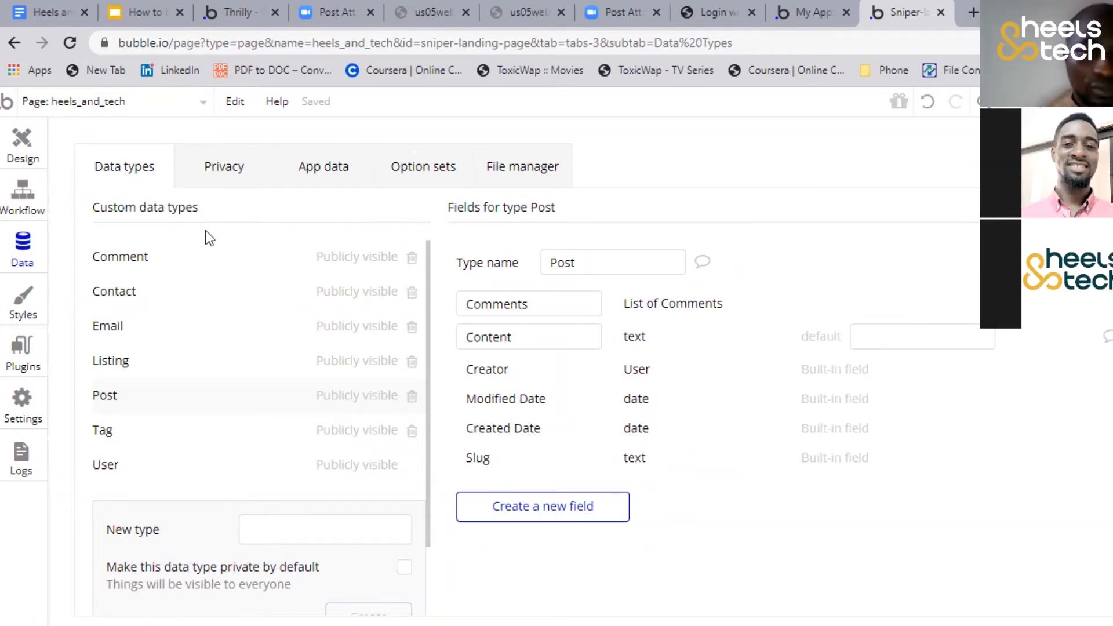
# Create a Content field of type text for the Comment type
pyautogui.click(208, 249)
pyautogui.click(551, 439)
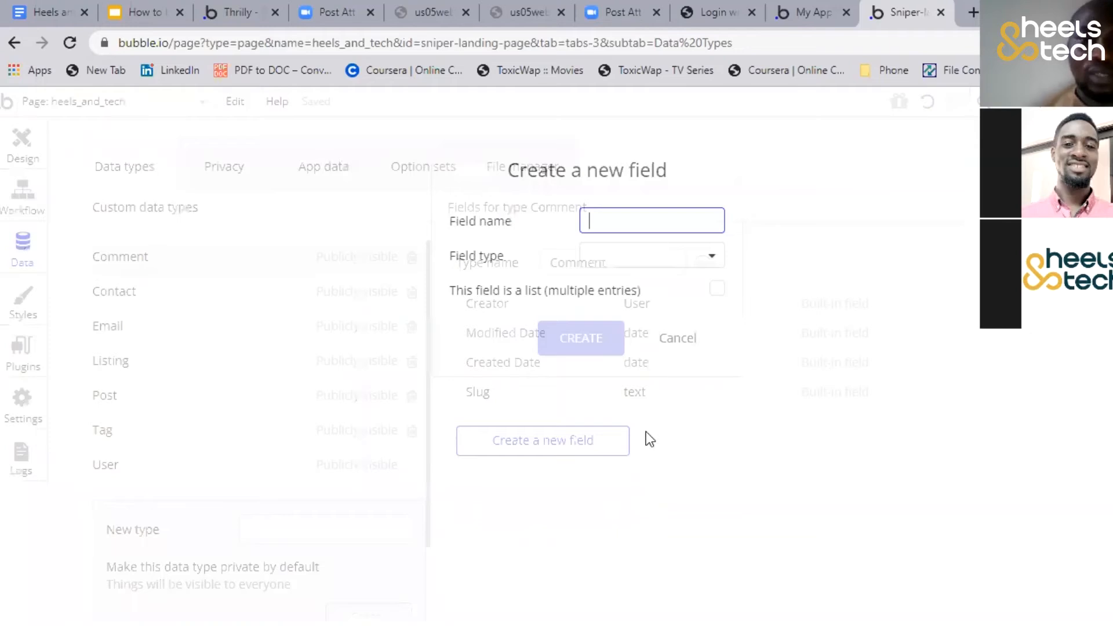
pyautogui.click(675, 338)
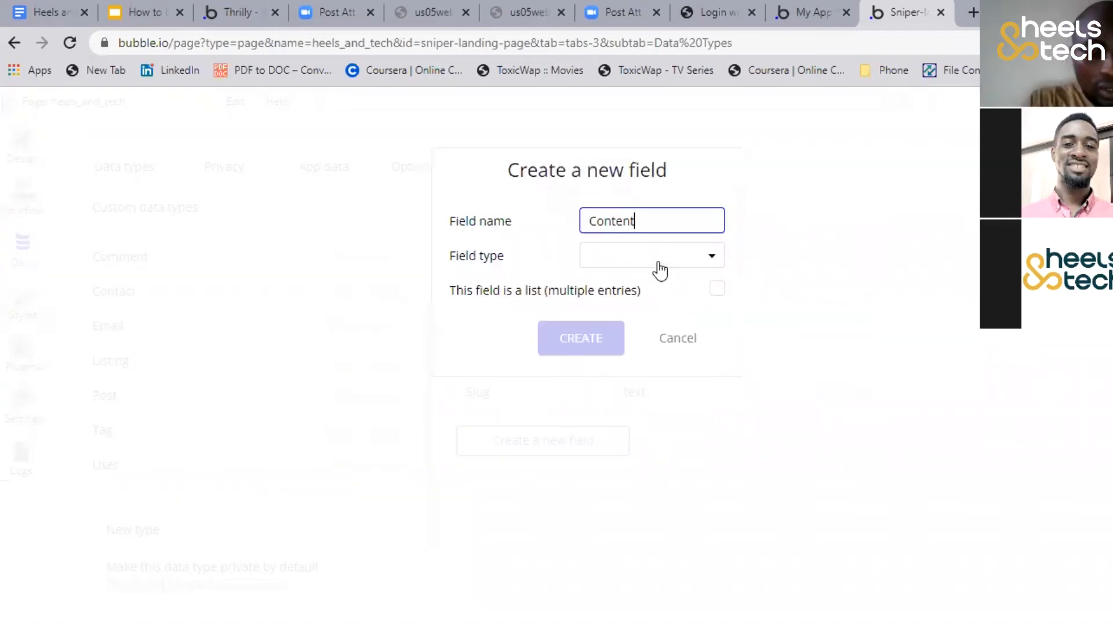
pyautogui.click(653, 271)
pyautogui.click(636, 283)
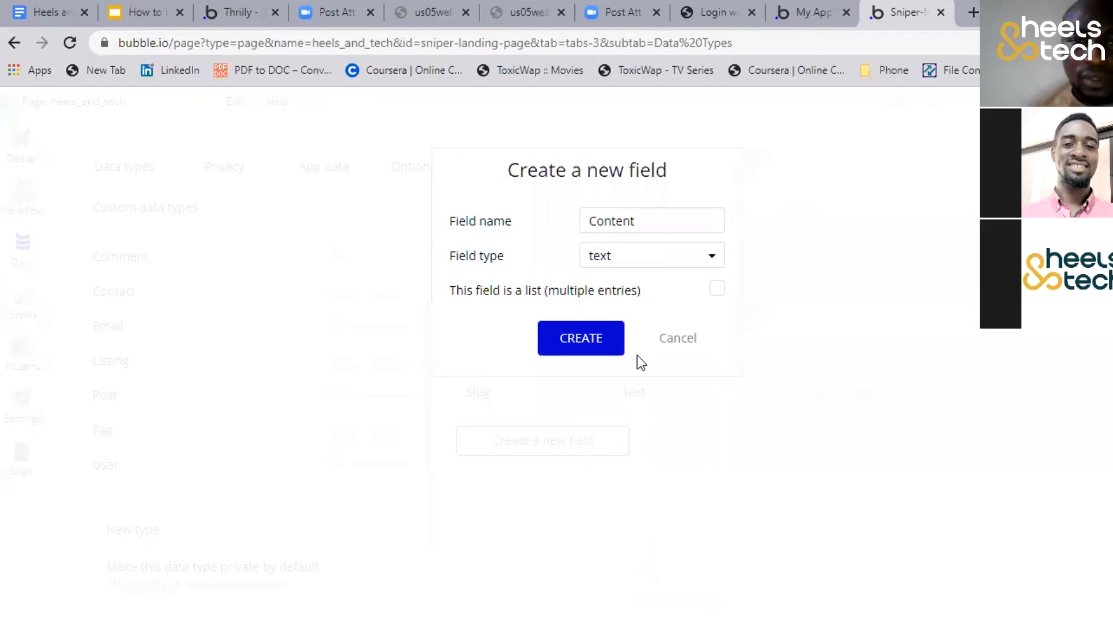
pyautogui.click(596, 336)
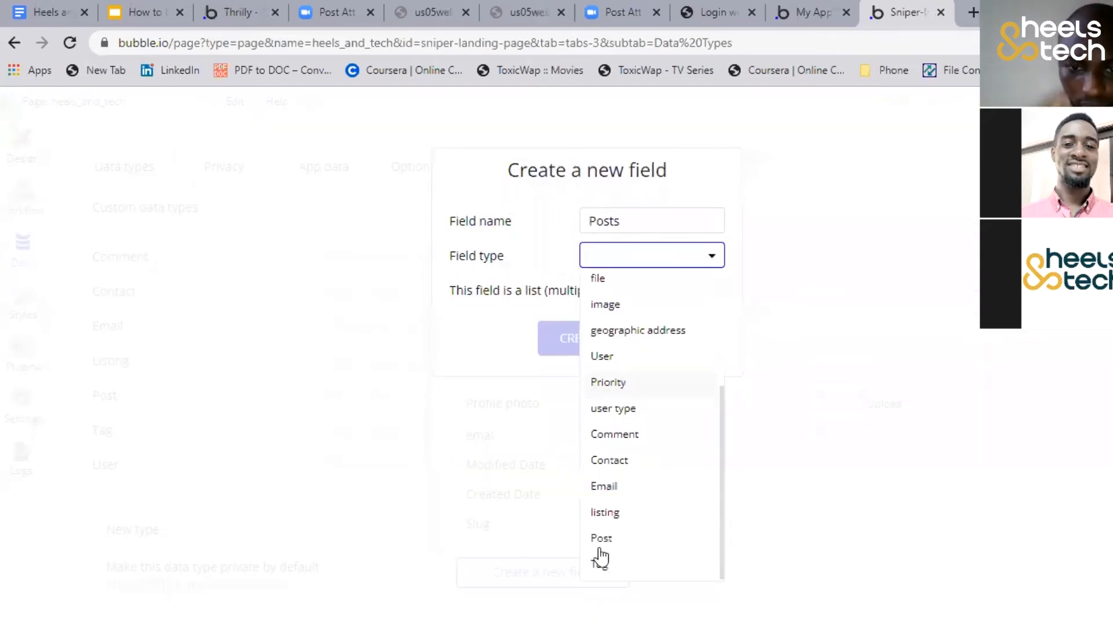
# Create a Posts field of type Post for the User type and make it a list with multiple entries
pyautogui.click(603, 536)
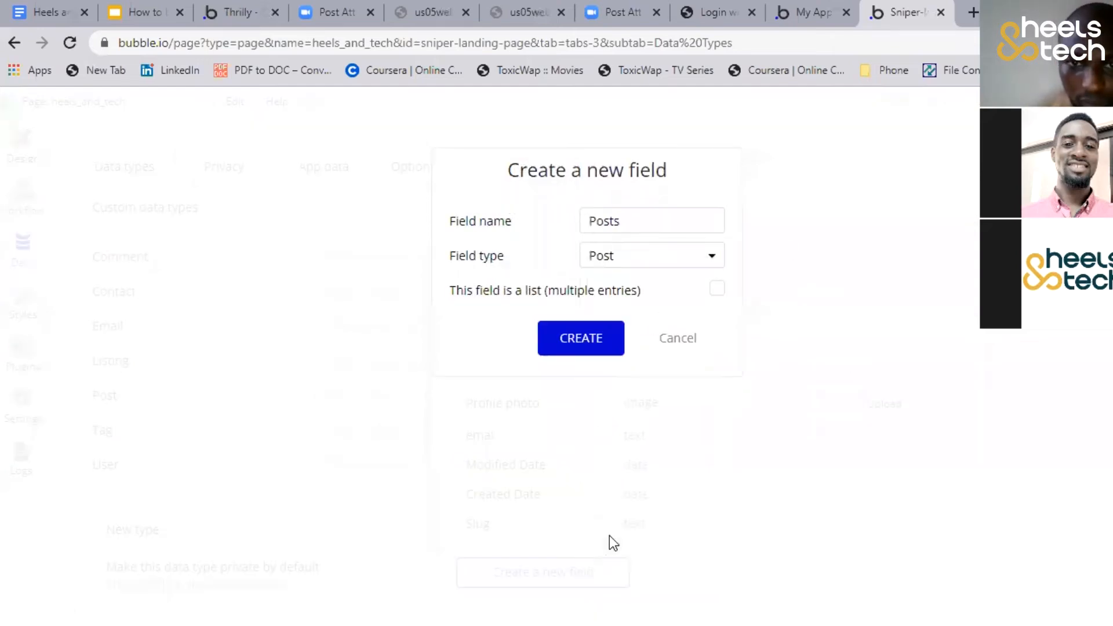
pyautogui.click(715, 290)
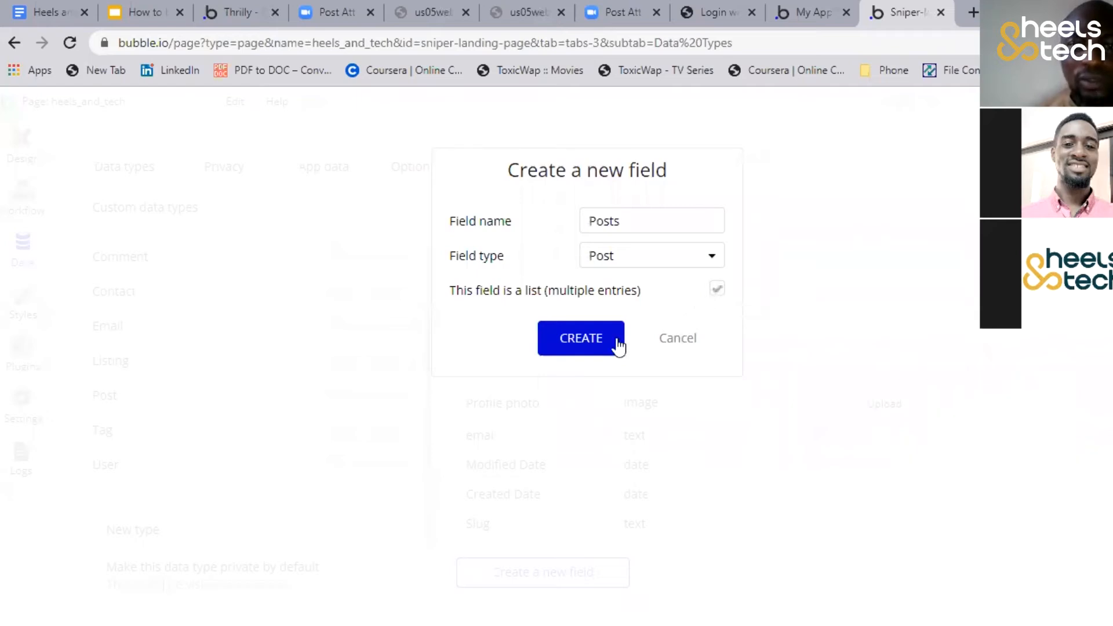
pyautogui.click(576, 348)
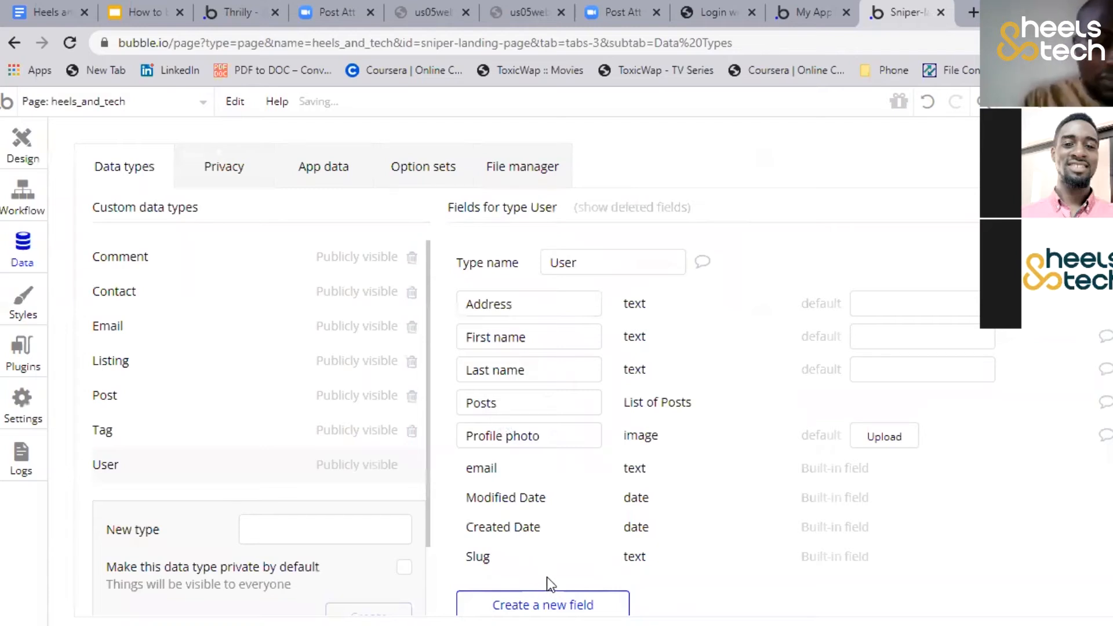
# Create a Comments field of type Comment for the User type
pyautogui.click(548, 597)
pyautogui.write('Comments')
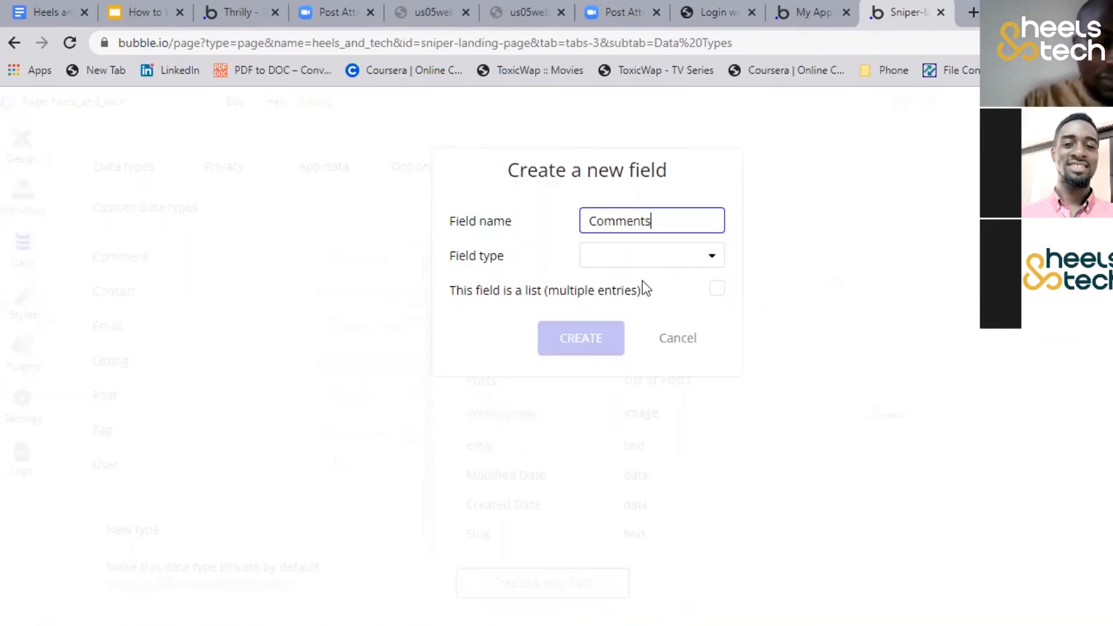
pyautogui.click(596, 256)
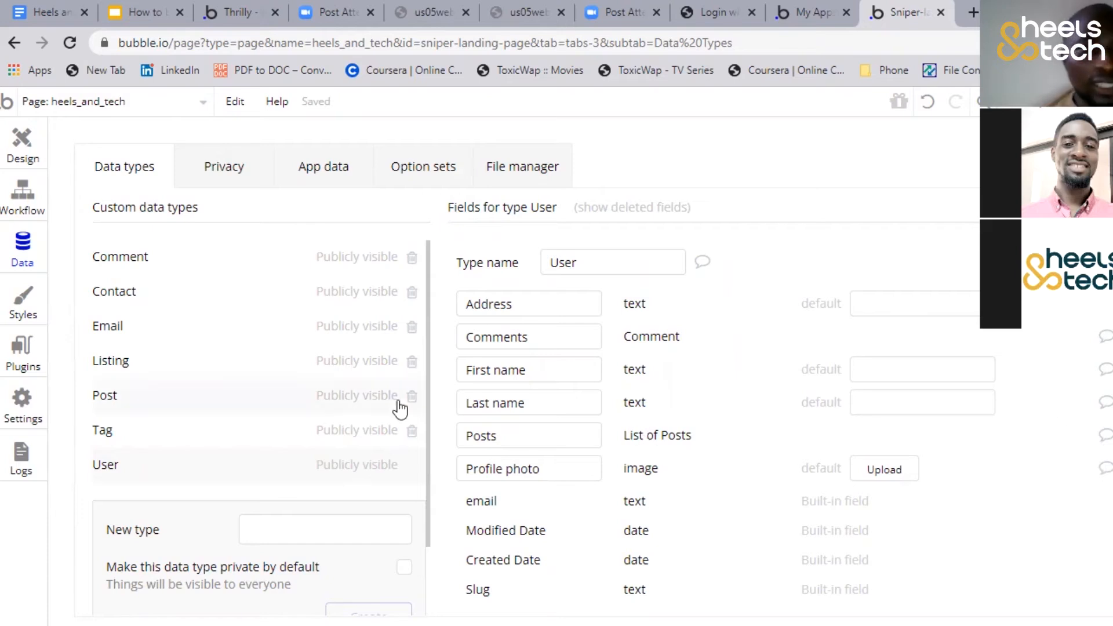
# Return to designing the heels_and_tech page and delete the Header B element from it
pyautogui.click(26, 159)
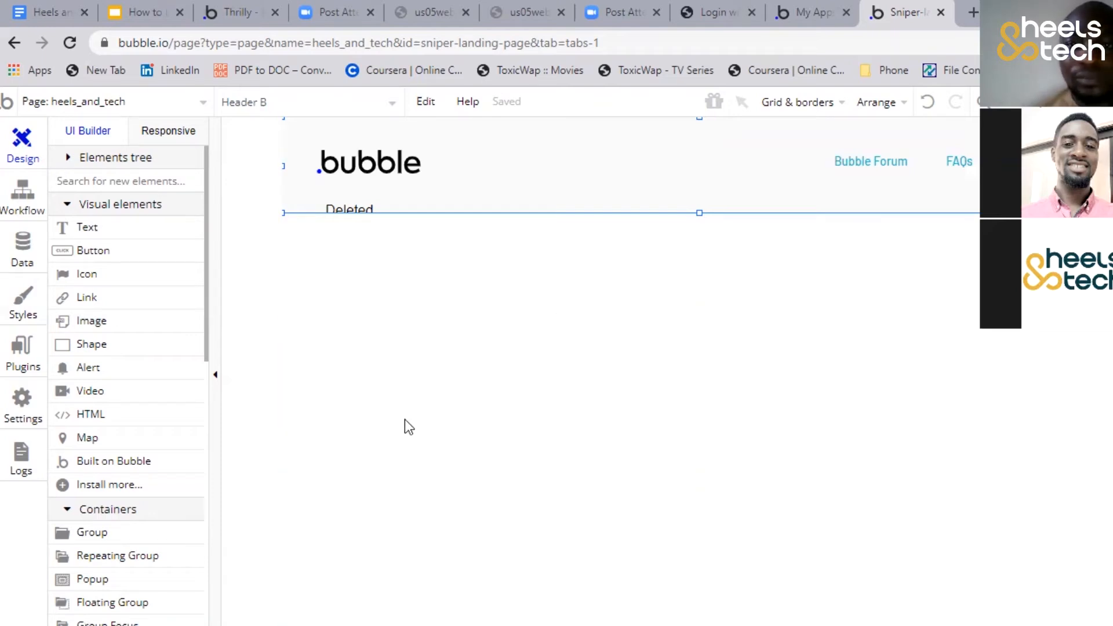
pyautogui.press('Delete')
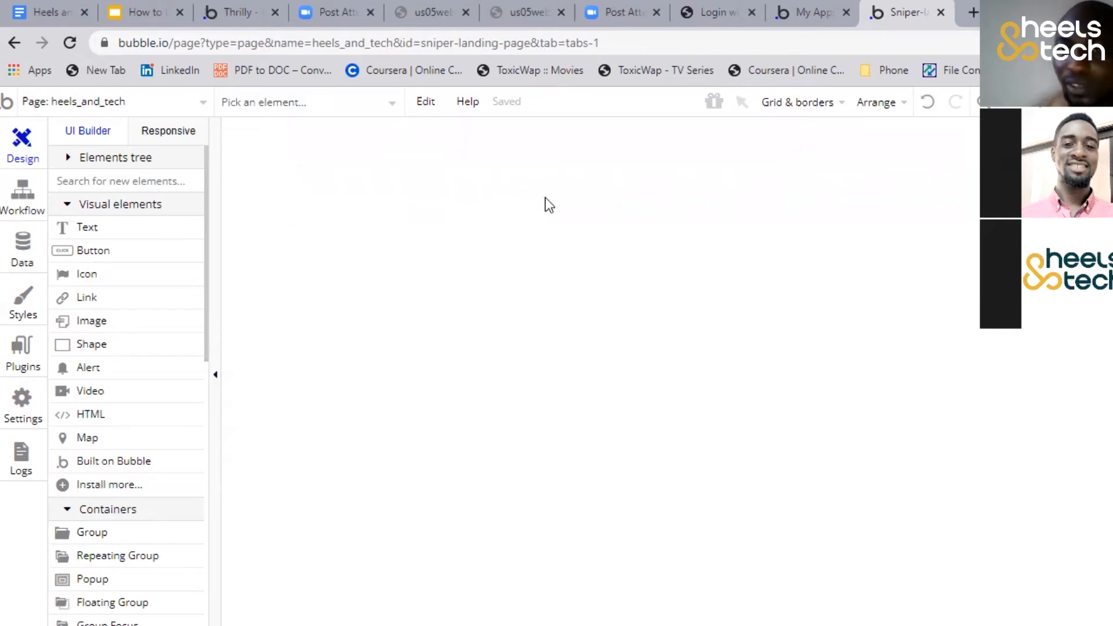
pyautogui.click(879, 102)
pyautogui.click(676, 182)
# Show the layout grid on the page and set the grid step to 20
pyautogui.click(806, 107)
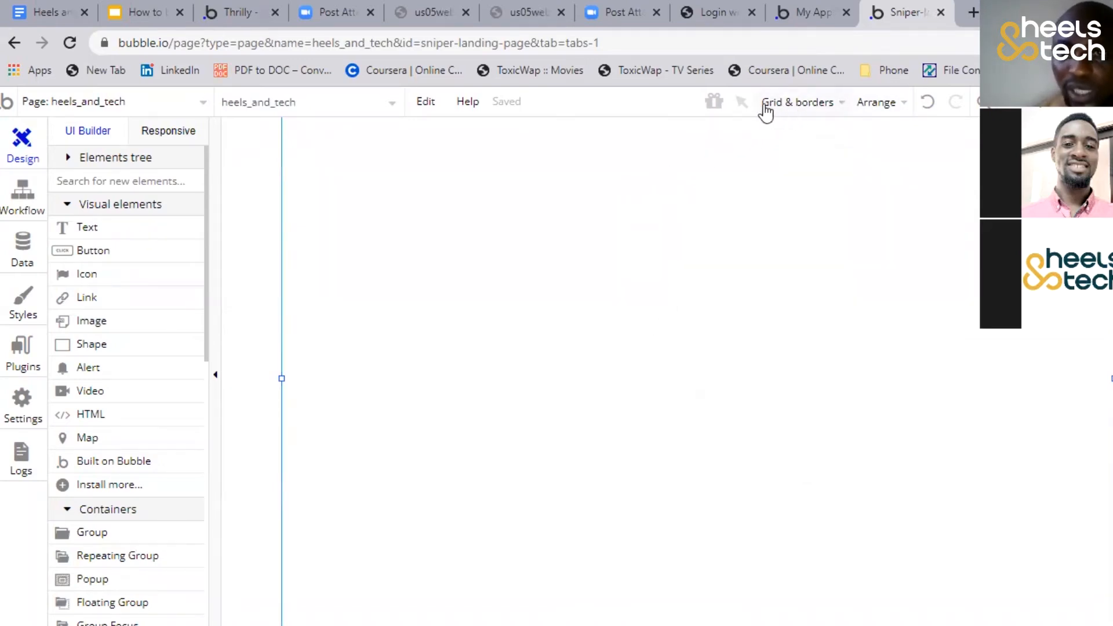
pyautogui.click(803, 104)
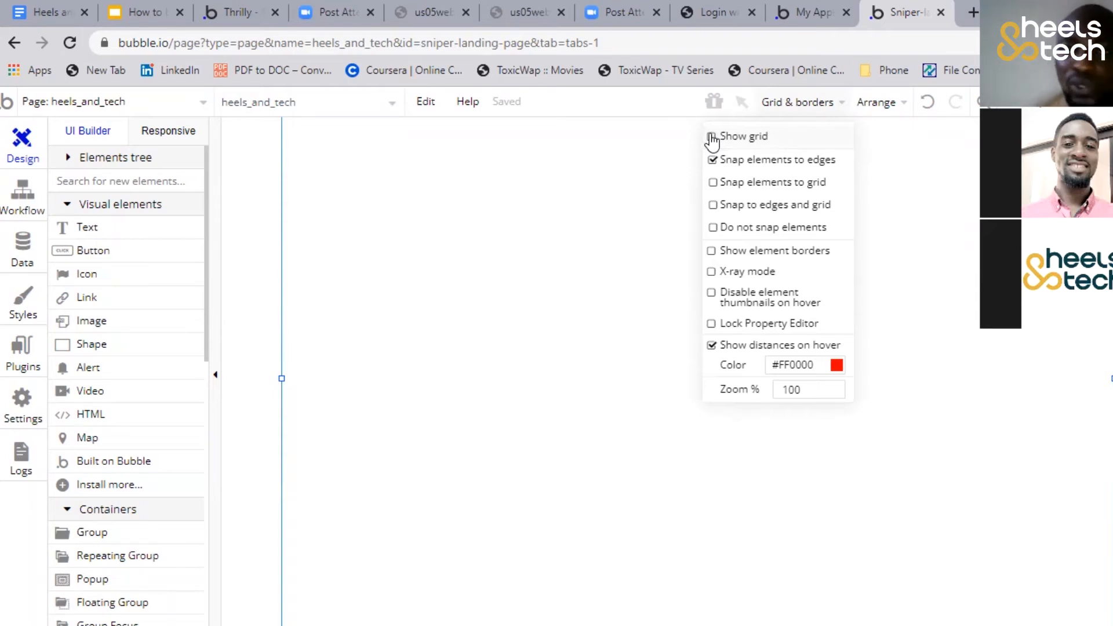
pyautogui.click(713, 138)
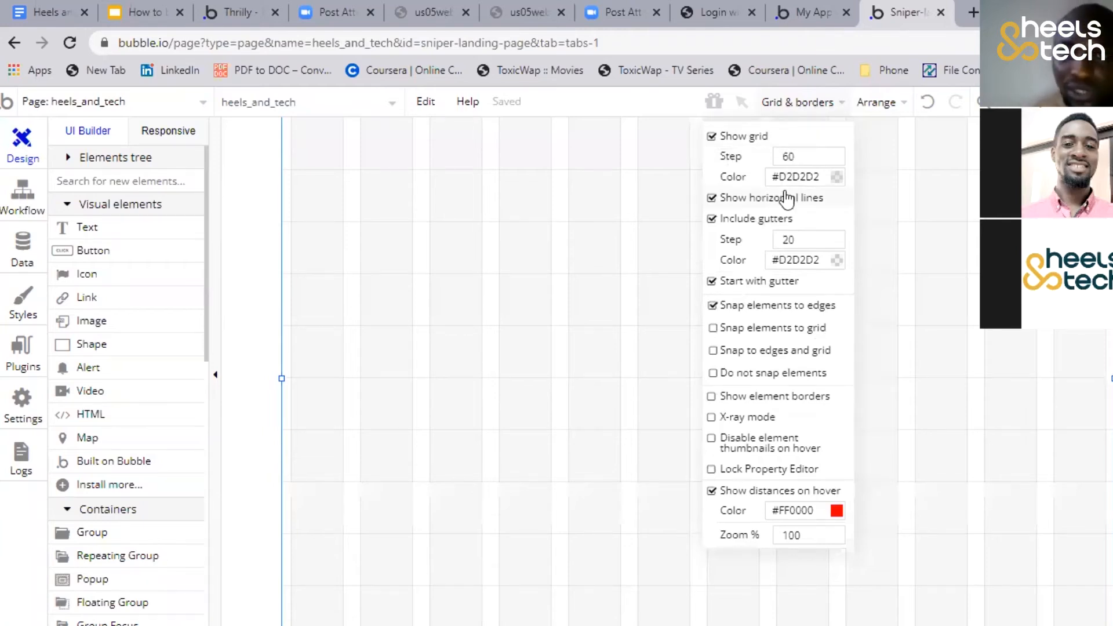
pyautogui.click(817, 138)
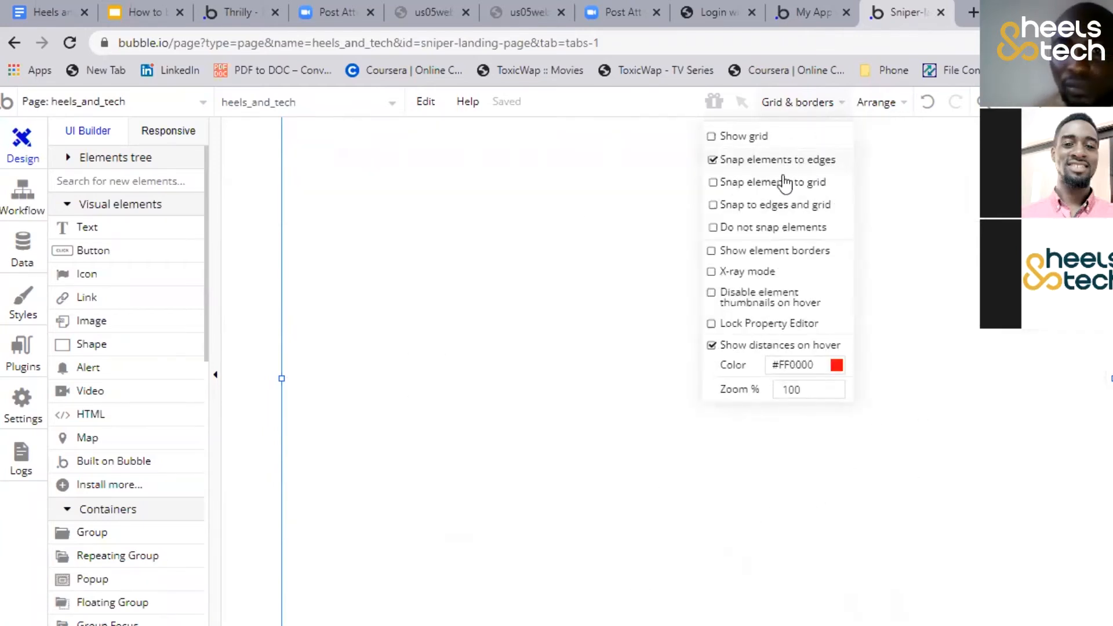
pyautogui.click(719, 135)
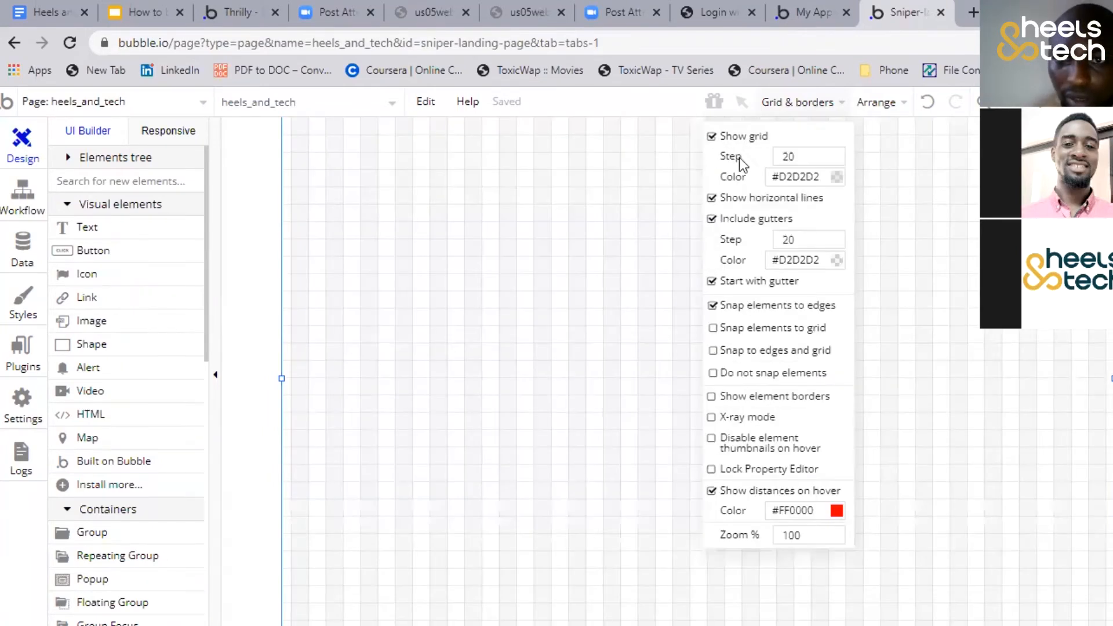
# Set the grid color to #D1D1D1 and adjust its opacity
pyautogui.click(837, 176)
pyautogui.moveTo(907, 257); pyautogui.dragTo(927, 293)
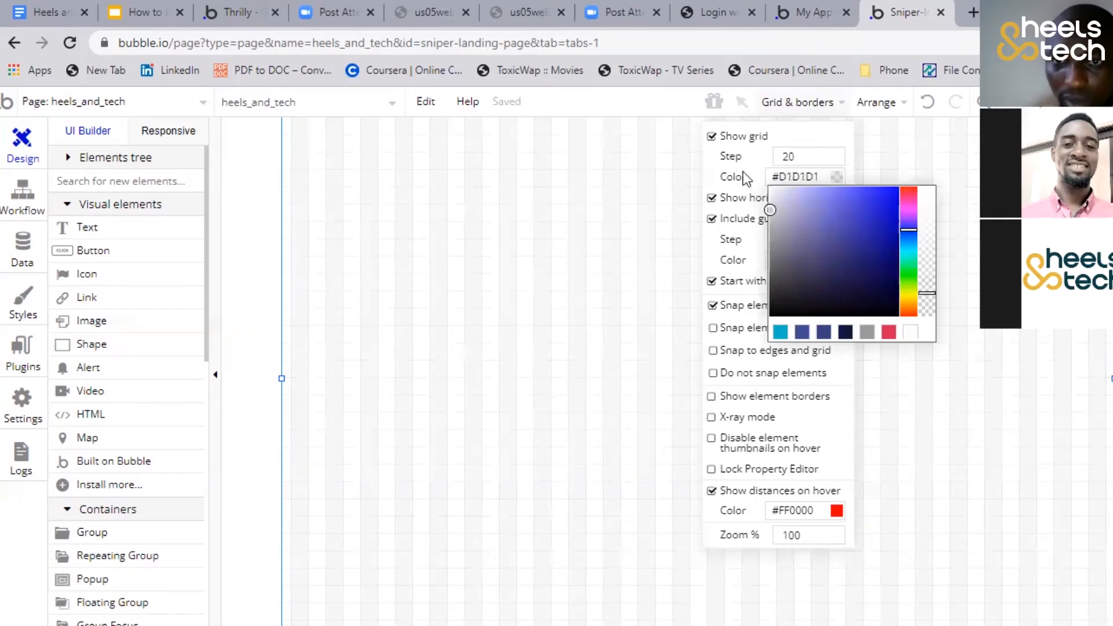
pyautogui.click(975, 164)
# Exclude the gutters from the grid and make elements snap to both edges and grid
pyautogui.click(809, 104)
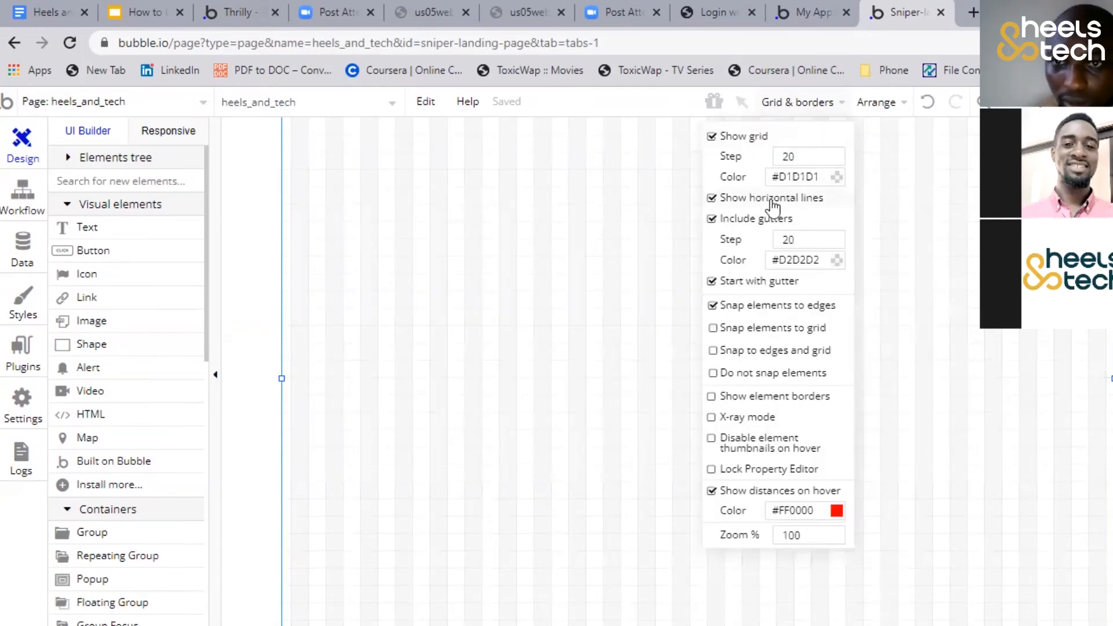
pyautogui.click(711, 220)
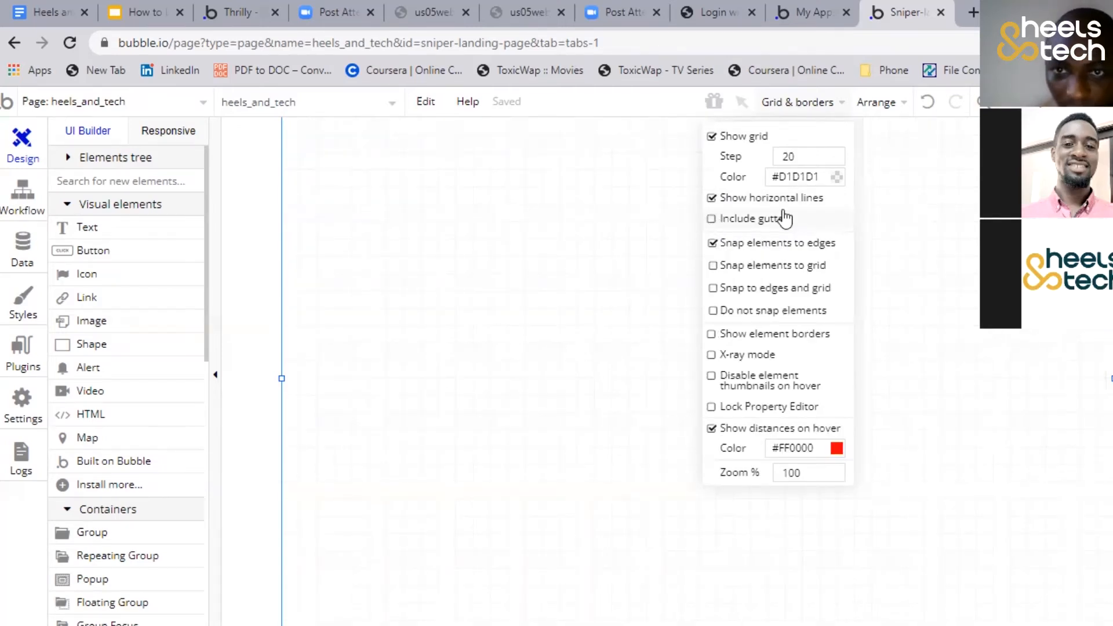
pyautogui.click(713, 289)
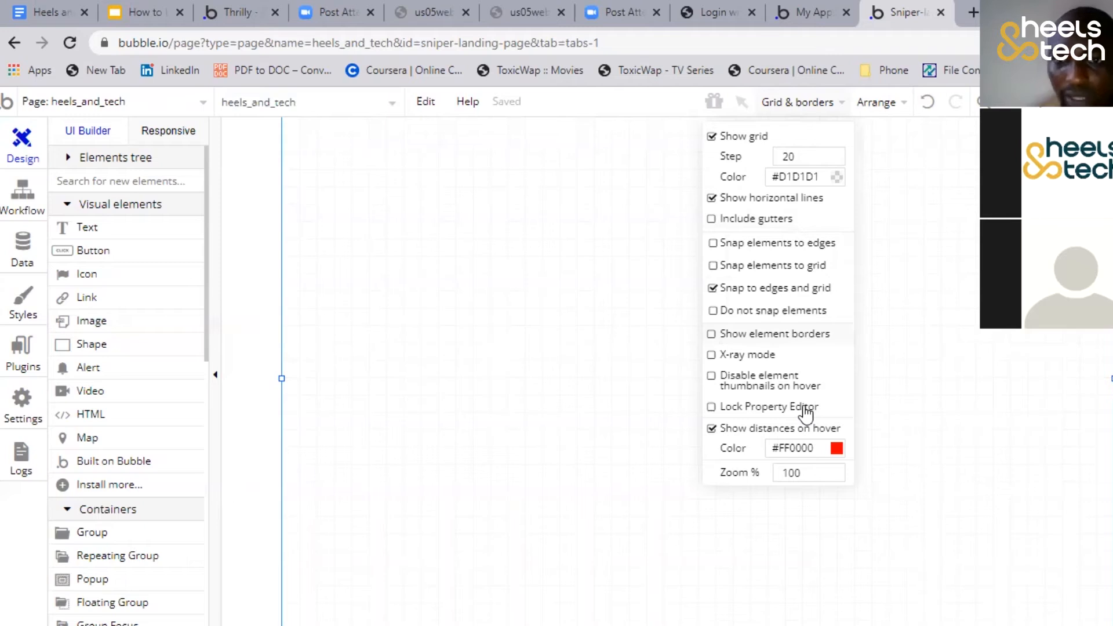
pyautogui.click(954, 327)
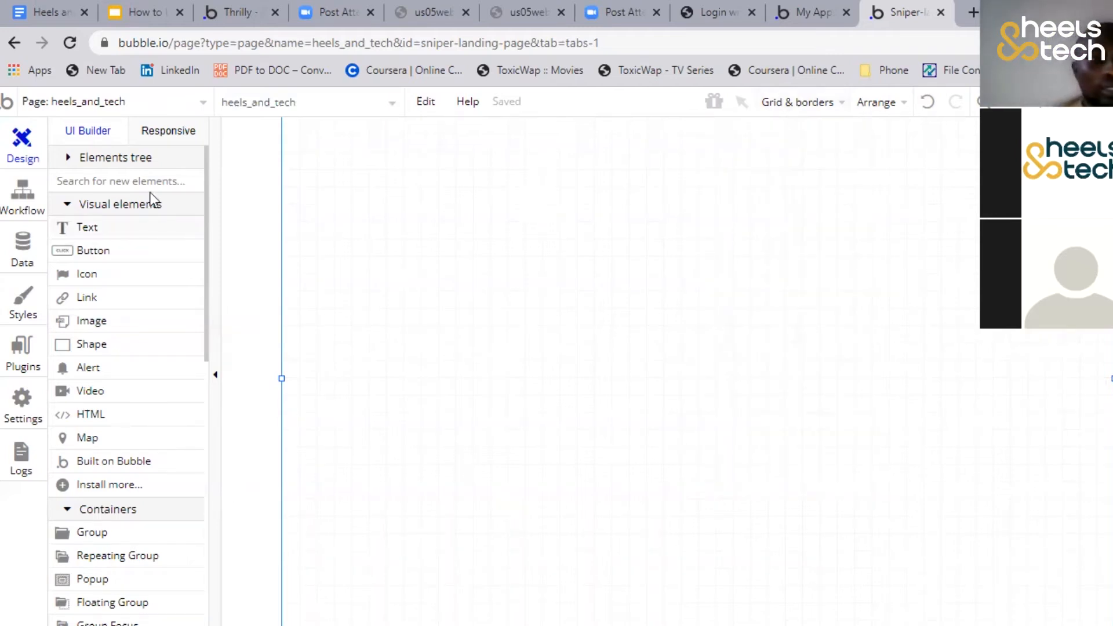
# Look through the available design elements and choose the Group container for placement on the page
pyautogui.scroll(-2, 146, 209)
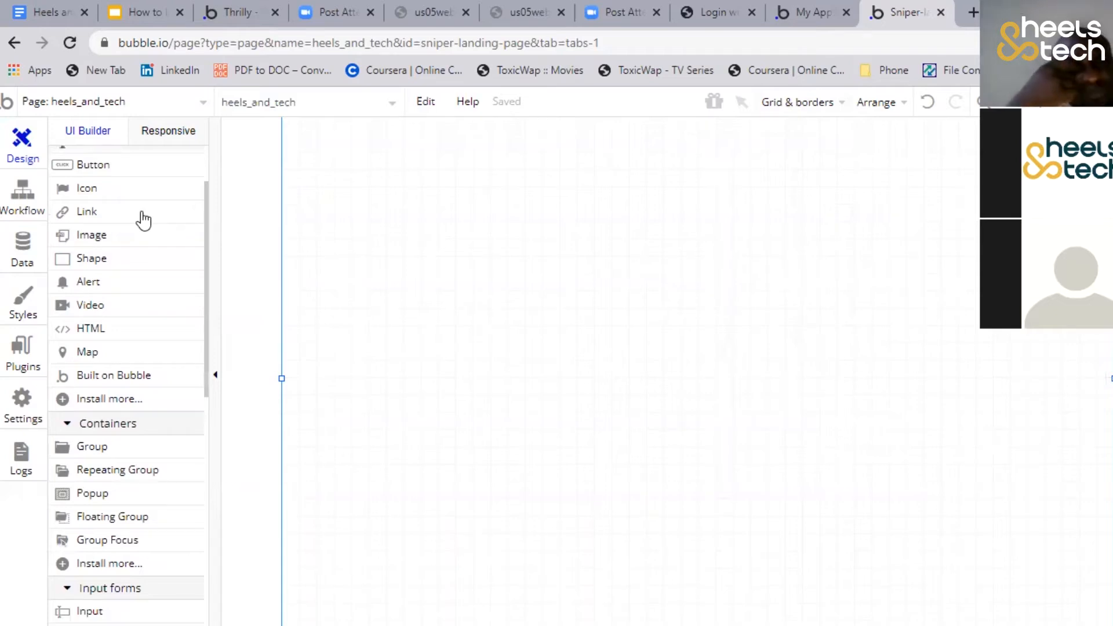
pyautogui.scroll(-3, 144, 221)
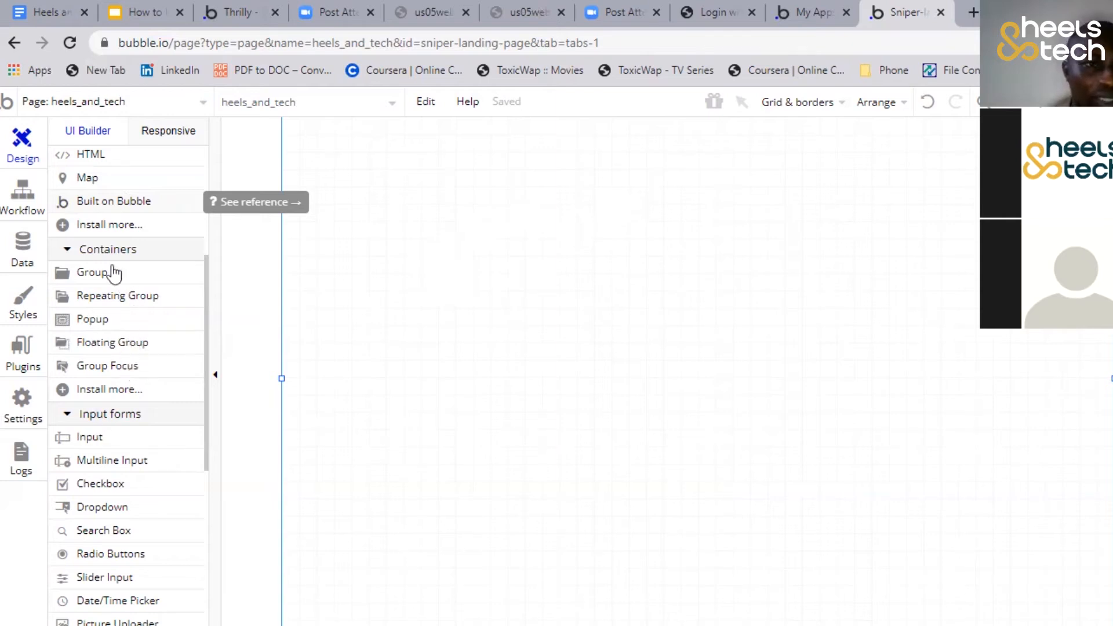
pyautogui.scroll(2, 112, 325)
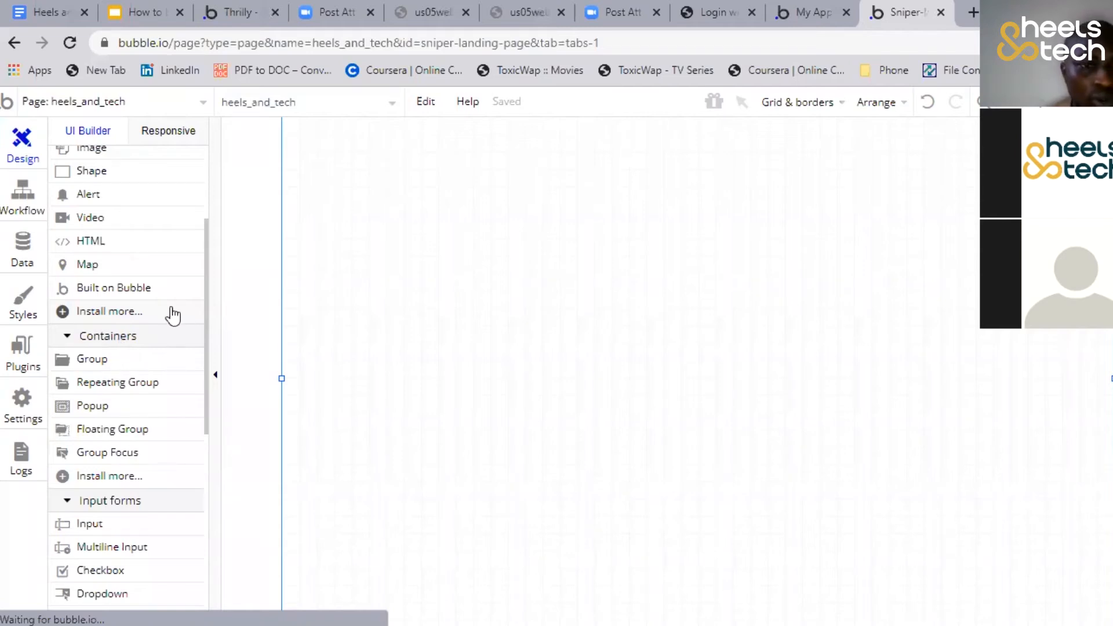
pyautogui.click(107, 360)
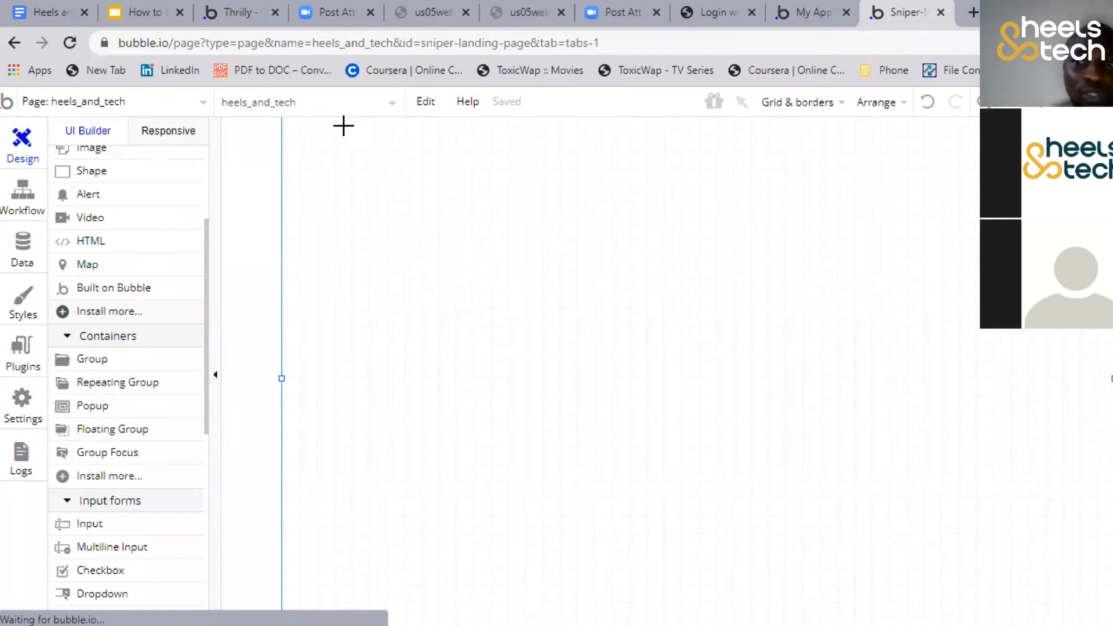
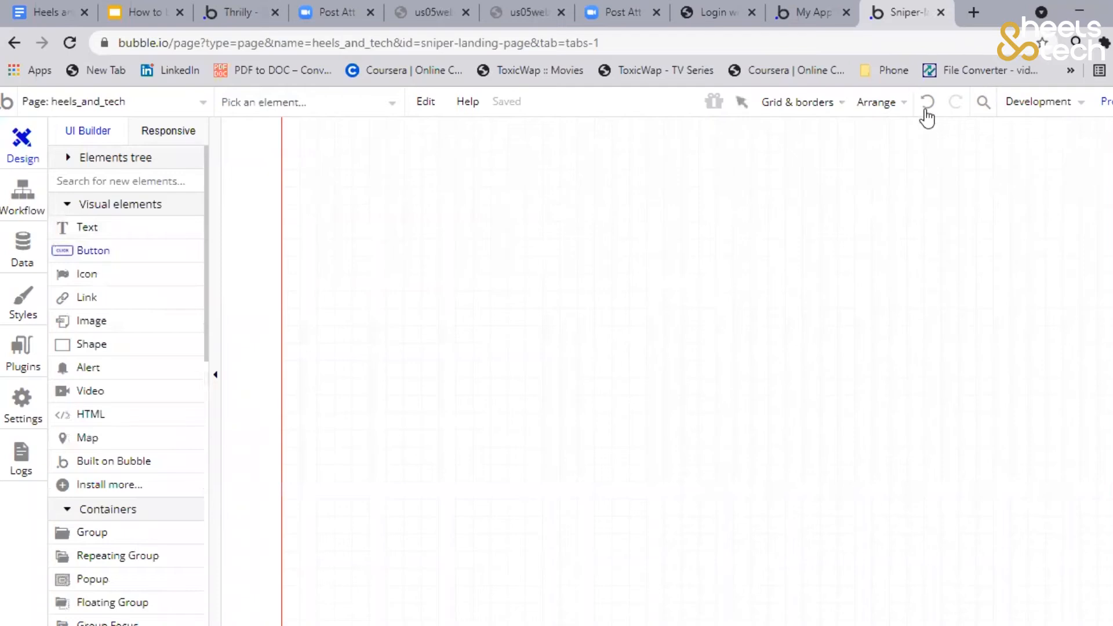
# Draw a button about 94 by 34 px in the header, label it "Login" and place it at about X 694, Y 20
pyautogui.moveTo(953, 128); pyautogui.dragTo(1034, 157)
pyautogui.moveTo(1004, 144); pyautogui.dragTo(949, 150)
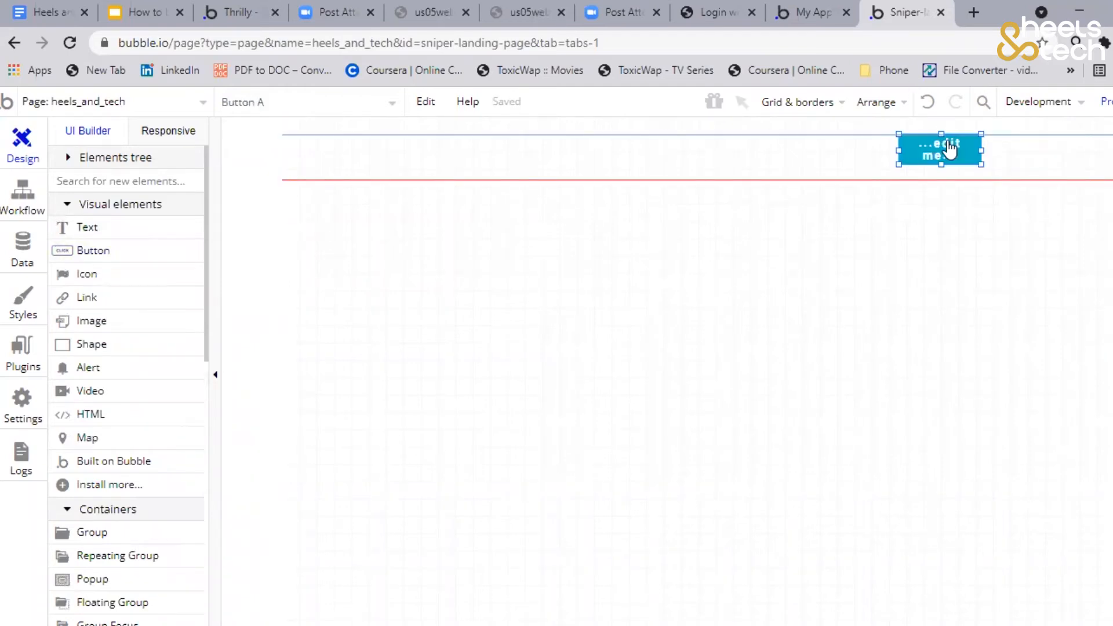
pyautogui.click(448, 286)
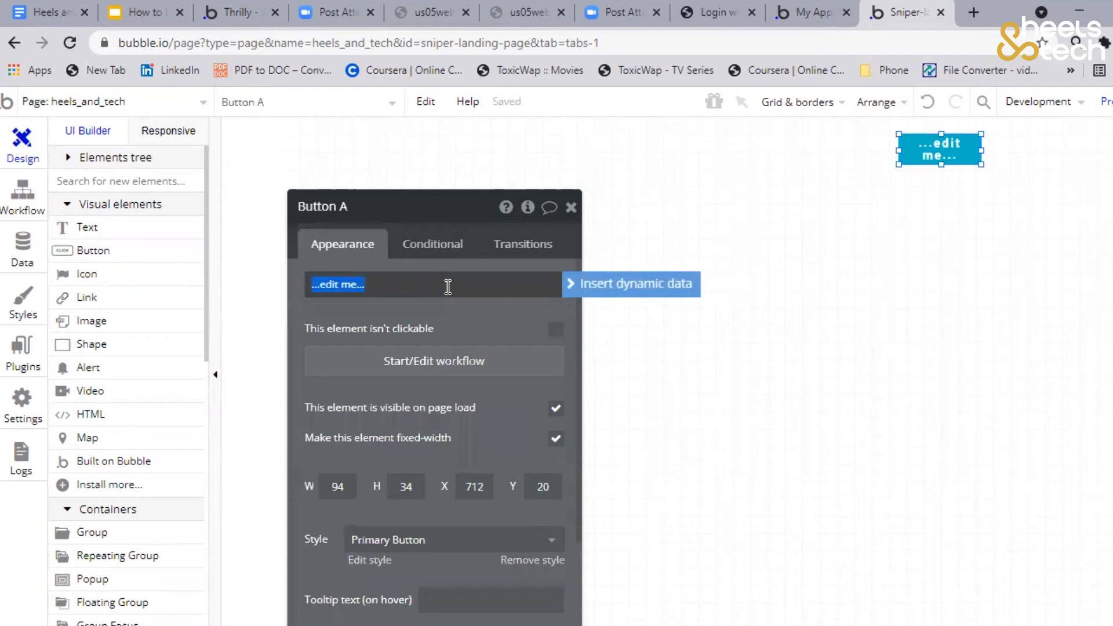
pyautogui.write('Login')
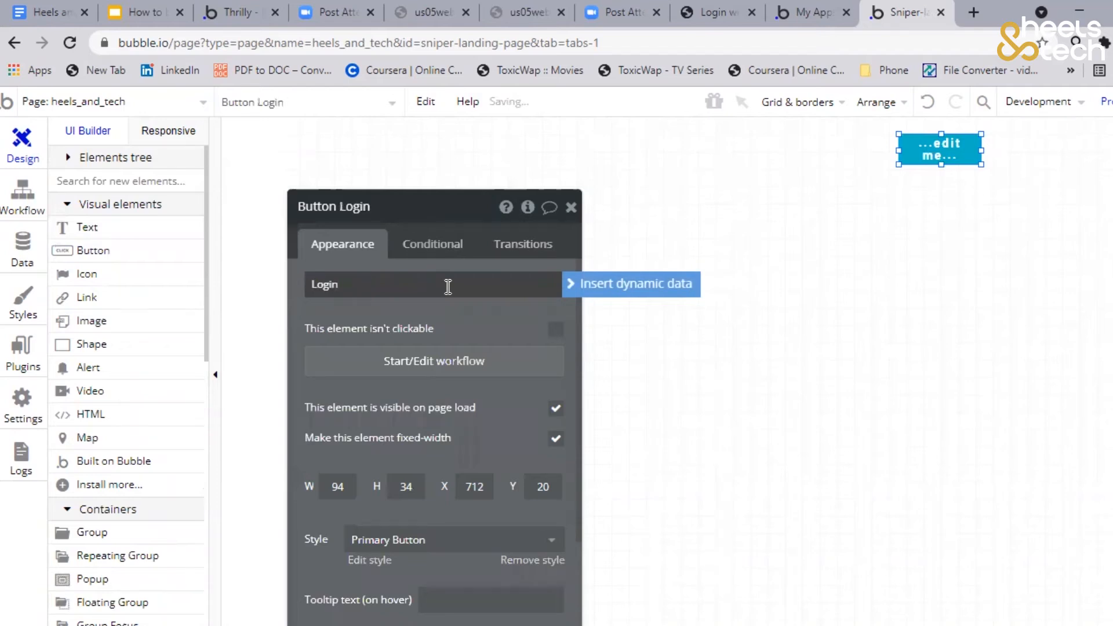
pyautogui.moveTo(954, 144)
pyautogui.mouseDown()
pyautogui.moveTo(940, 146)
pyautogui.moveTo(1064, 158)
pyautogui.moveTo(1019, 150)
pyautogui.mouseUp()
# Draw a second button about 82 by 29 px to the right of Login and set the Login button's height to 40
pyautogui.click(87, 250)
pyautogui.click(922, 152)
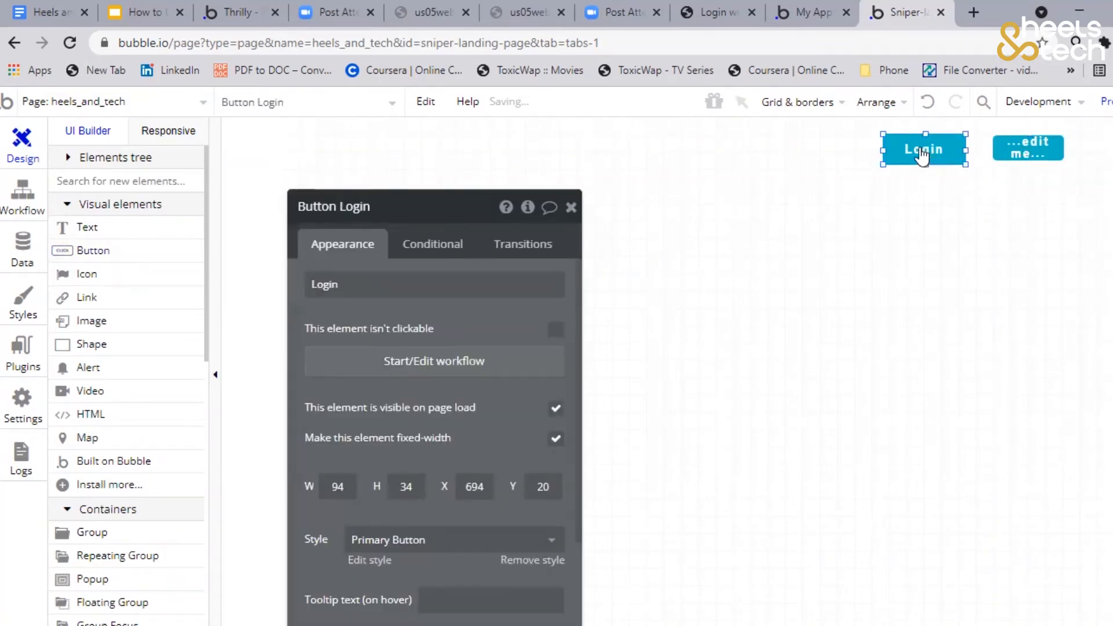
pyautogui.click(424, 491)
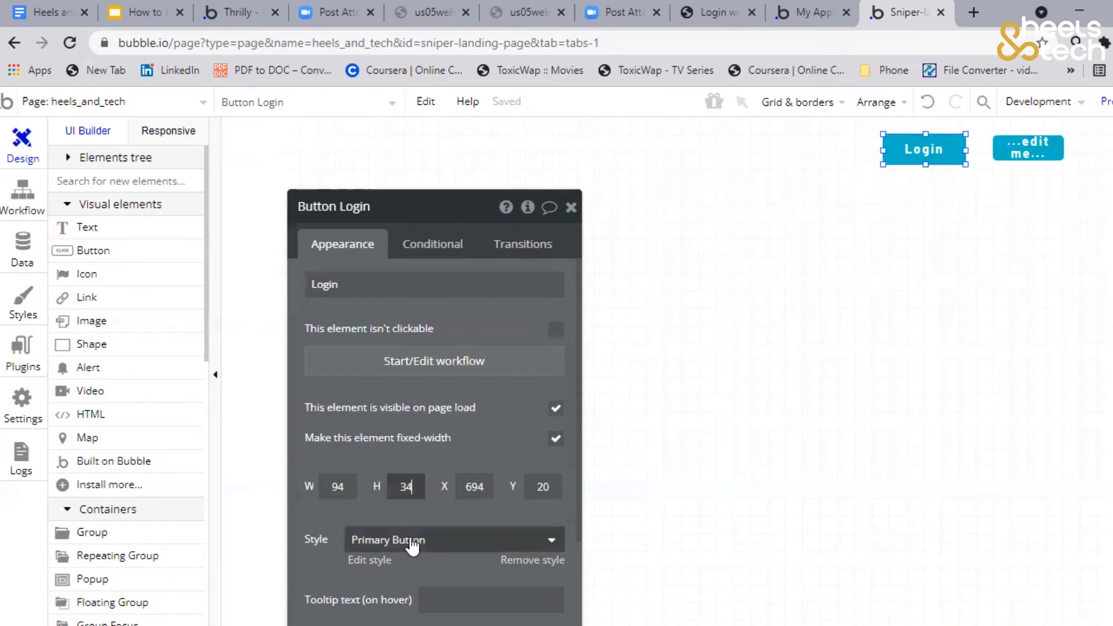
pyautogui.write('40')
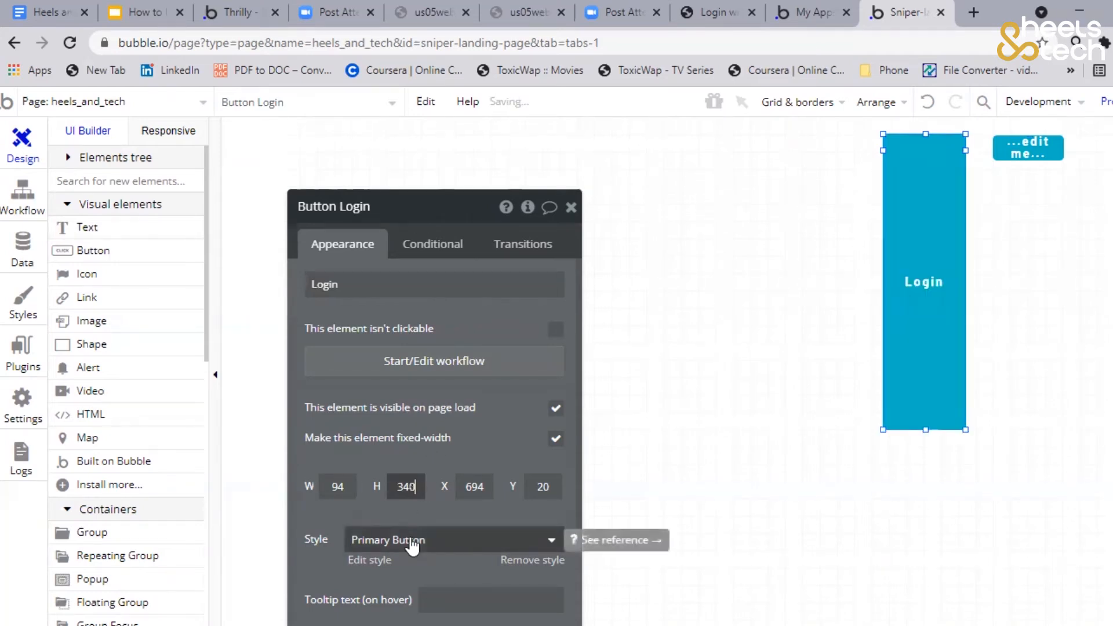
pyautogui.press('BackSpace')
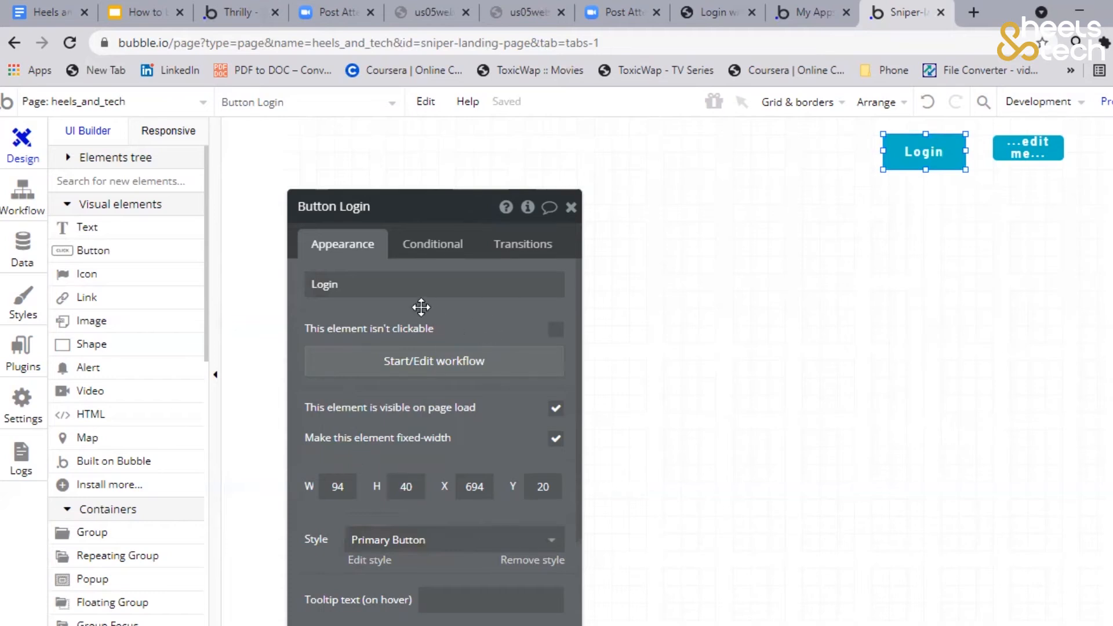
pyautogui.moveTo(402, 307); pyautogui.dragTo(411, 240)
pyautogui.scroll(-3, 429, 277)
pyautogui.scroll(3, 295, 200)
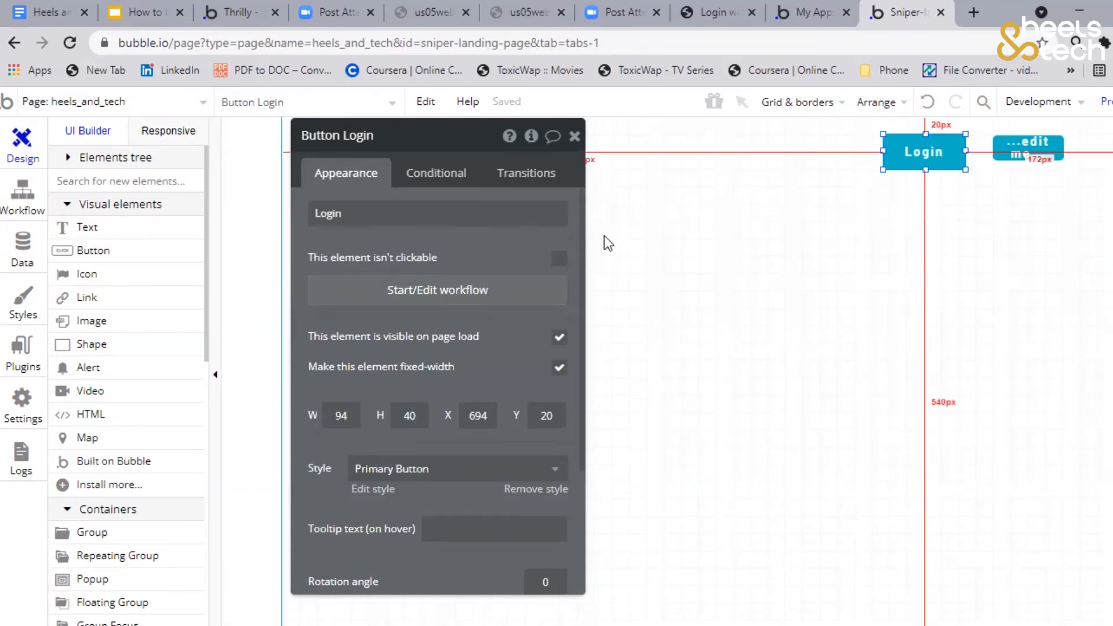
# Resize the second button to a height of 40 and label it "Sign up"
pyautogui.click(1021, 156)
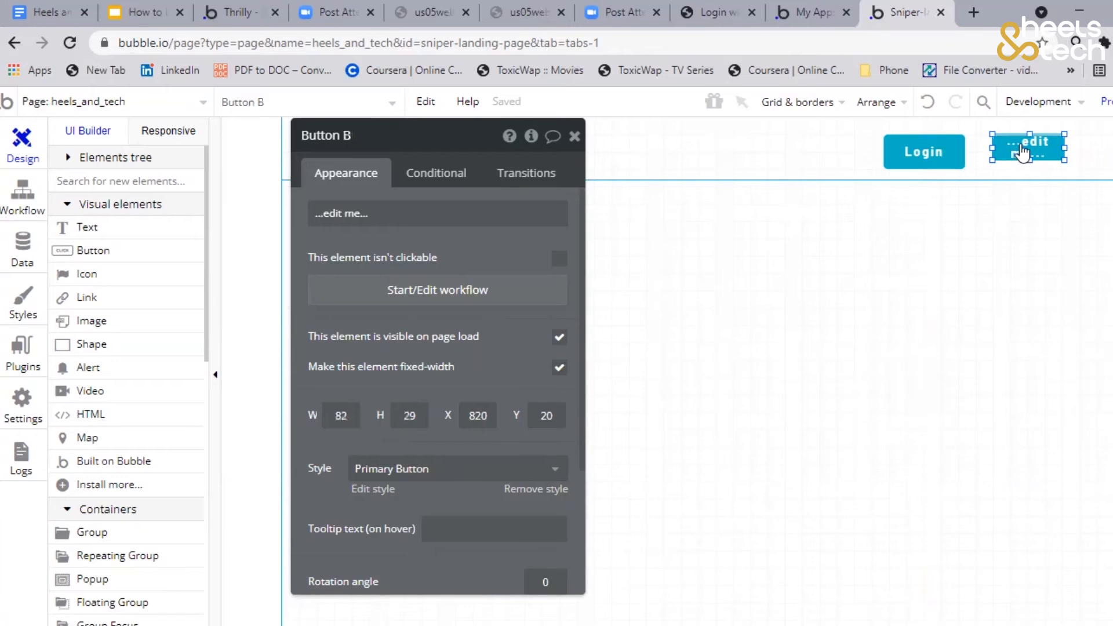
pyautogui.moveTo(1029, 162); pyautogui.dragTo(1021, 169)
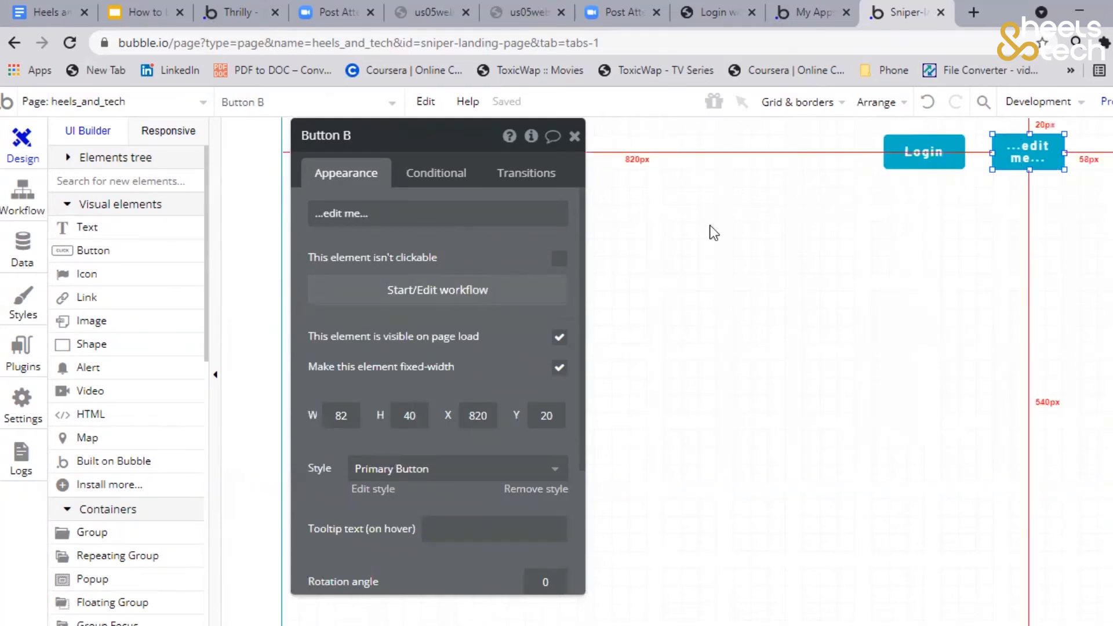
pyautogui.tripleClick(403, 213)
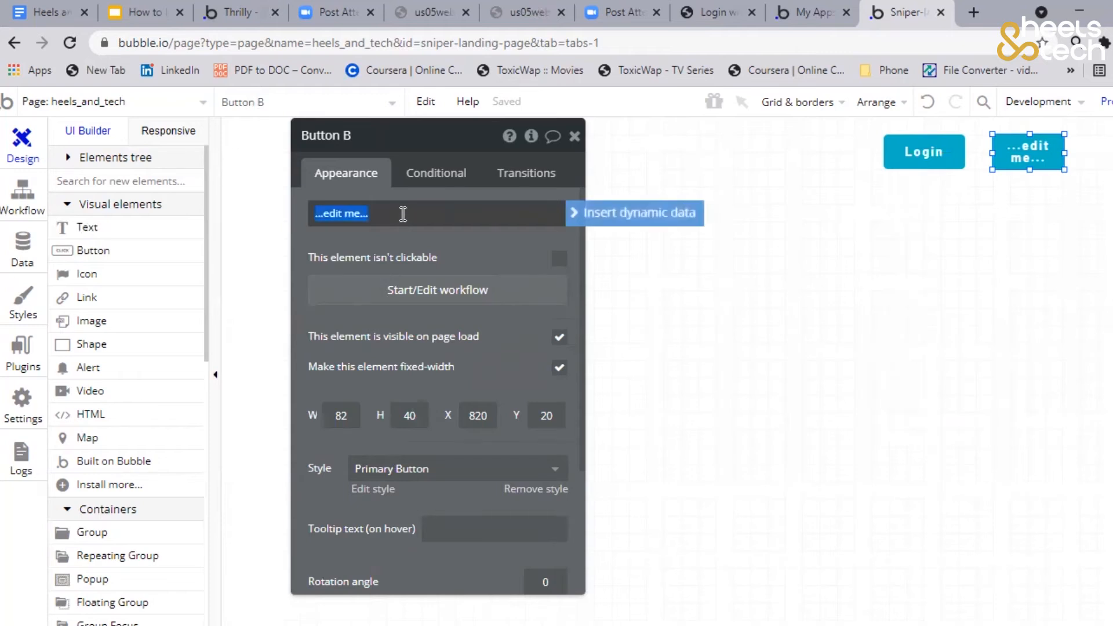
pyautogui.write('Sign up')
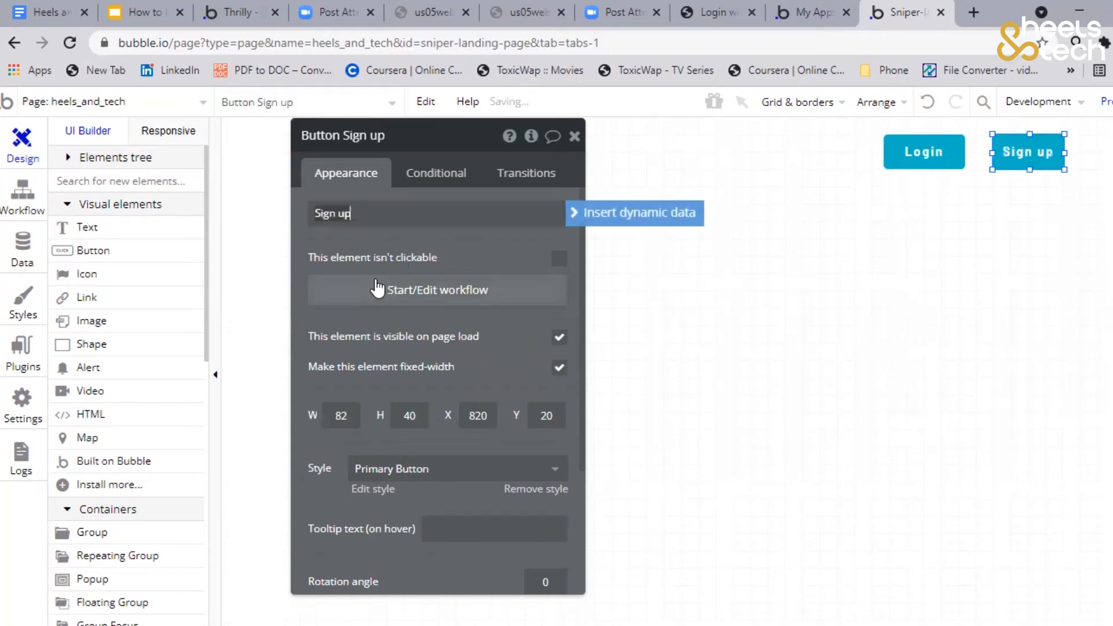
pyautogui.click(402, 240)
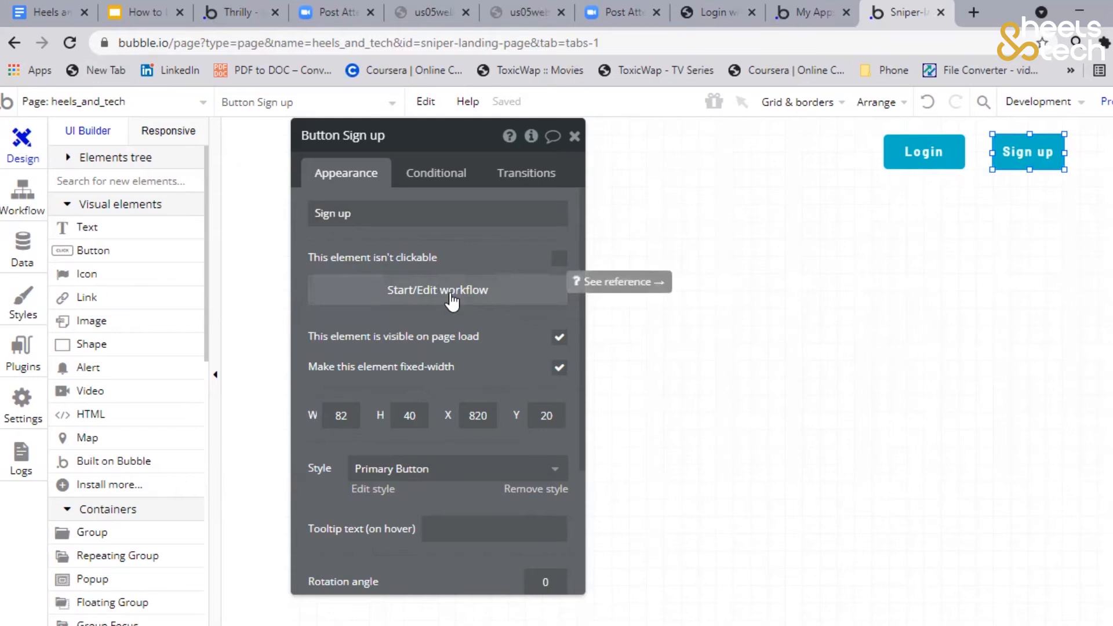
# Start a workflow for the Login button, delete its click event and return to the page design
pyautogui.click(904, 159)
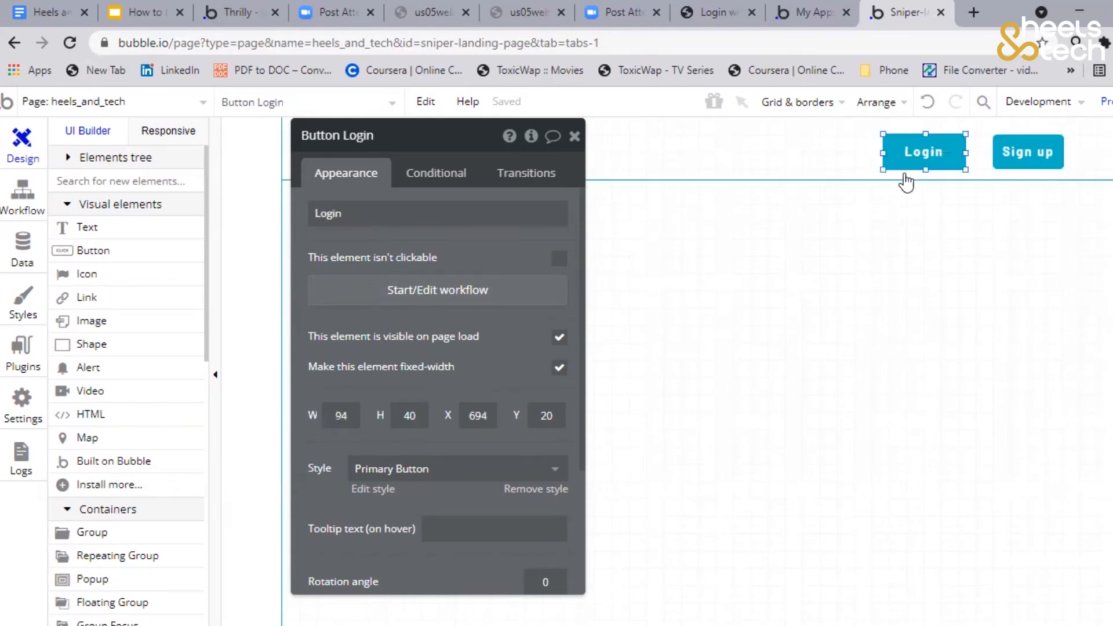
pyautogui.click(366, 304)
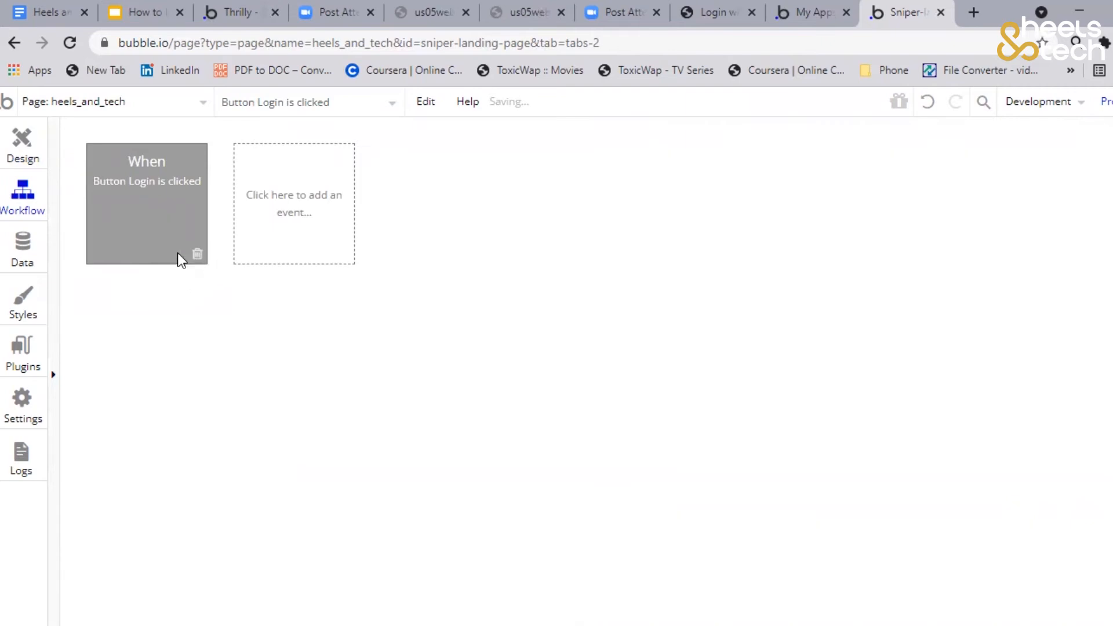
pyautogui.click(197, 255)
pyautogui.click(25, 144)
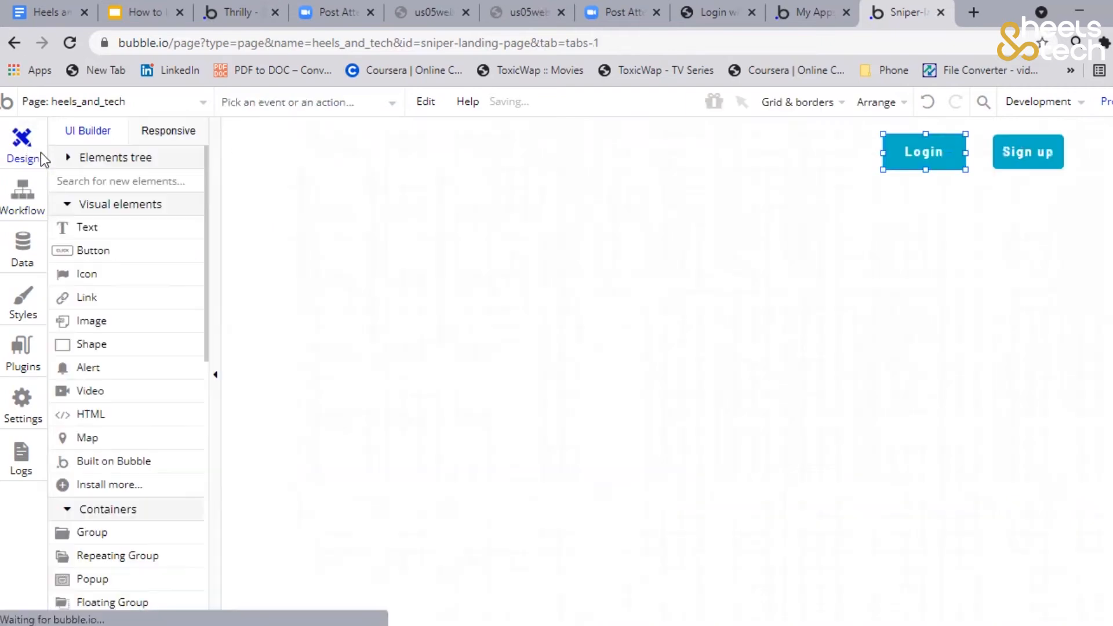
# Examine the appearance settings of the Login and Sign up buttons, including the fixed-width option
pyautogui.scroll(-2, 544, 357)
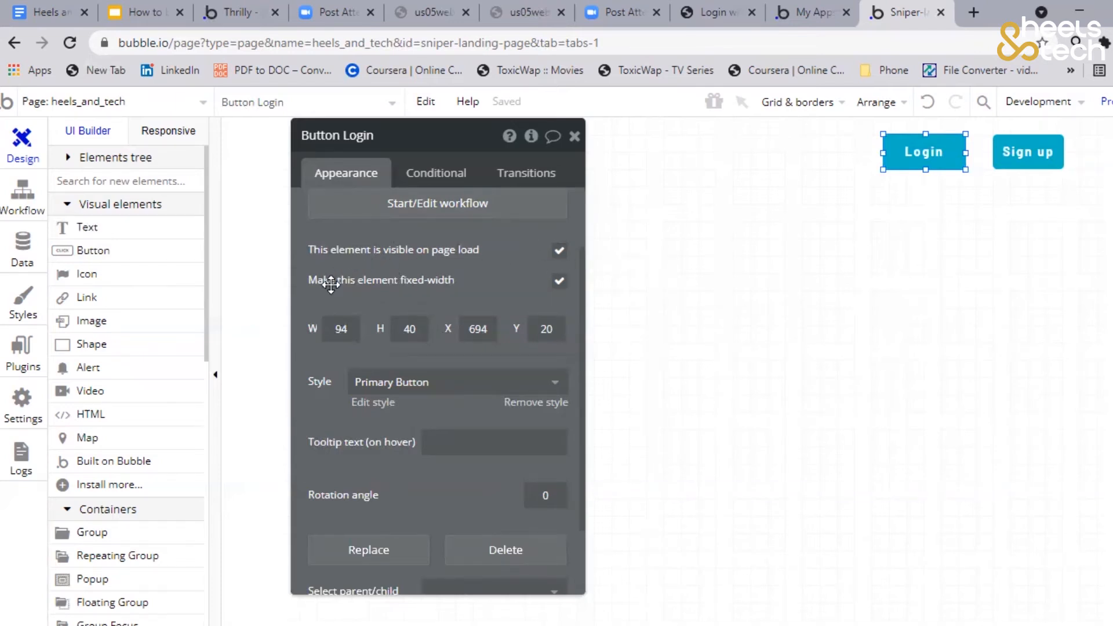
pyautogui.click(559, 281)
pyautogui.click(558, 282)
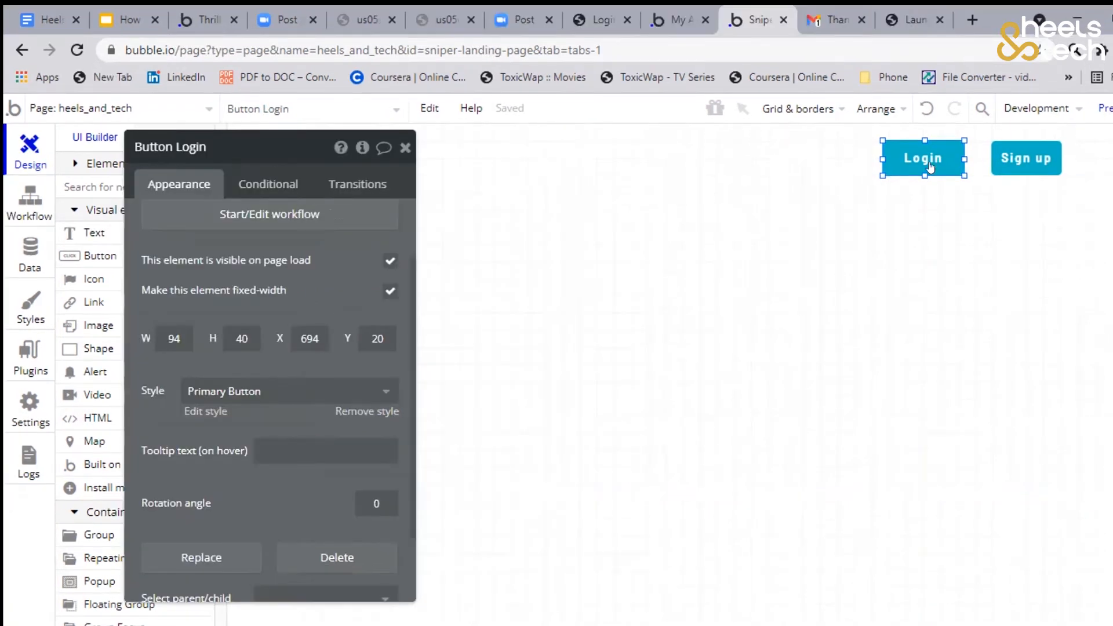
pyautogui.click(1026, 158)
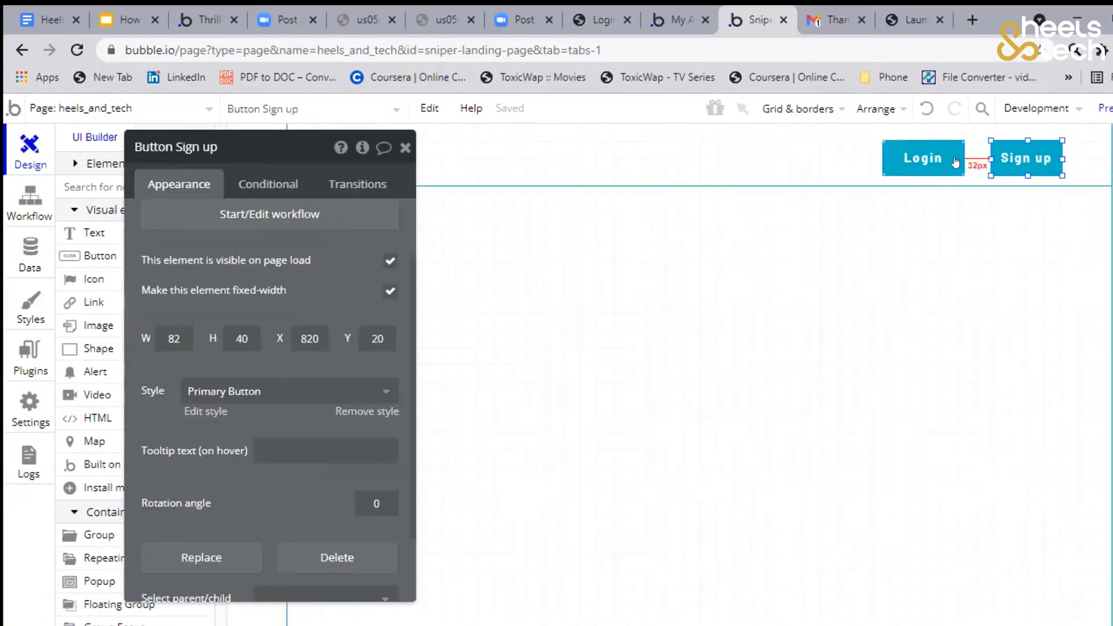
pyautogui.click(923, 157)
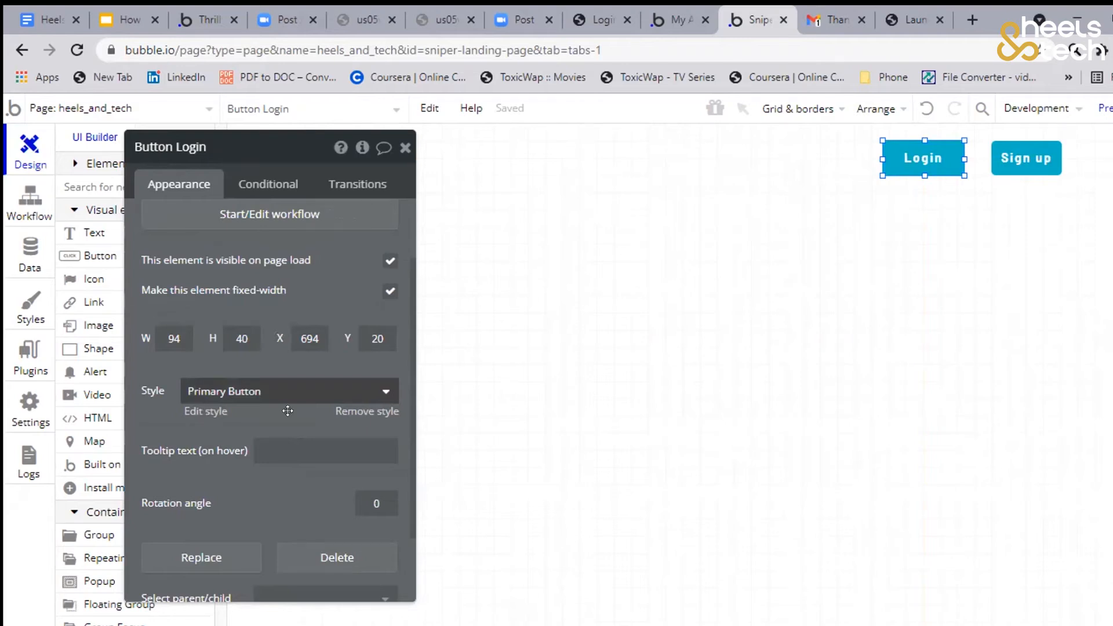
pyautogui.scroll(-2, 269, 447)
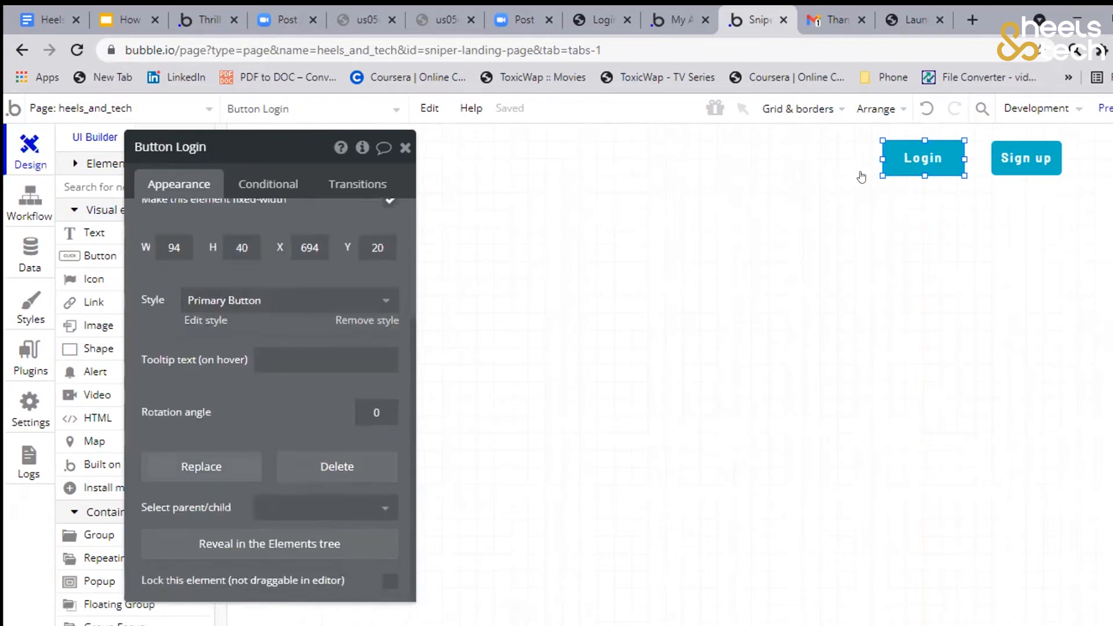
# Move the Sign up button closer to the Login button, to about X 809
pyautogui.click(913, 164)
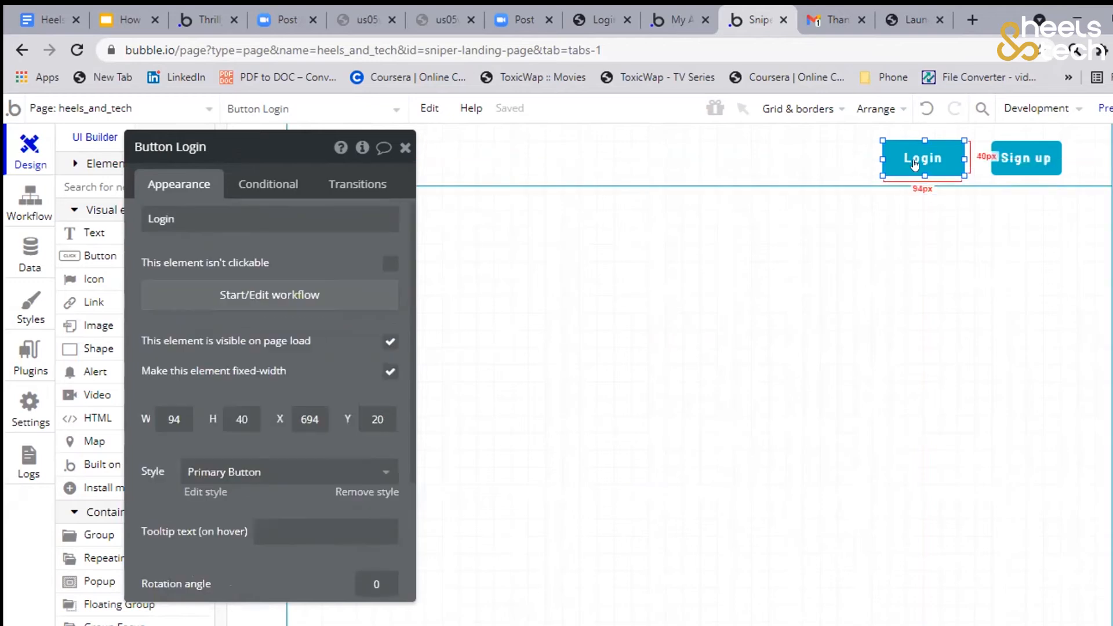
pyautogui.click(1009, 164)
pyautogui.moveTo(1006, 164); pyautogui.dragTo(996, 163)
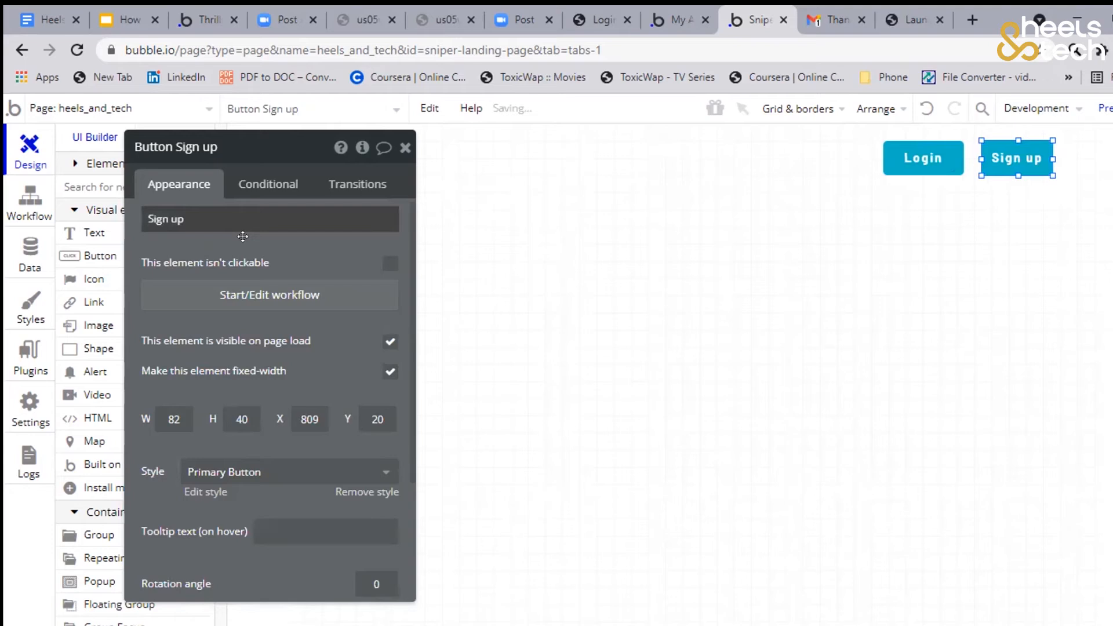
# Add a text element about 194 by 41 px at the left end of the header, reading "Facebook"
pyautogui.click(94, 233)
pyautogui.moveTo(323, 145)
pyautogui.mouseDown()
pyautogui.moveTo(481, 188)
pyautogui.moveTo(489, 178)
pyautogui.mouseUp()
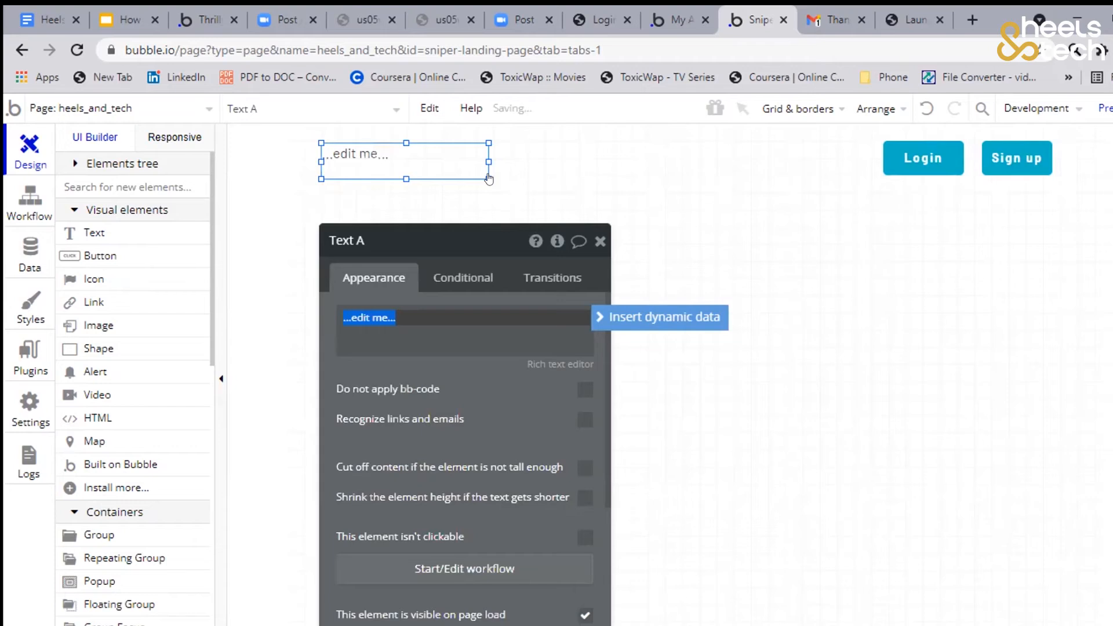
pyautogui.write('Facebook')
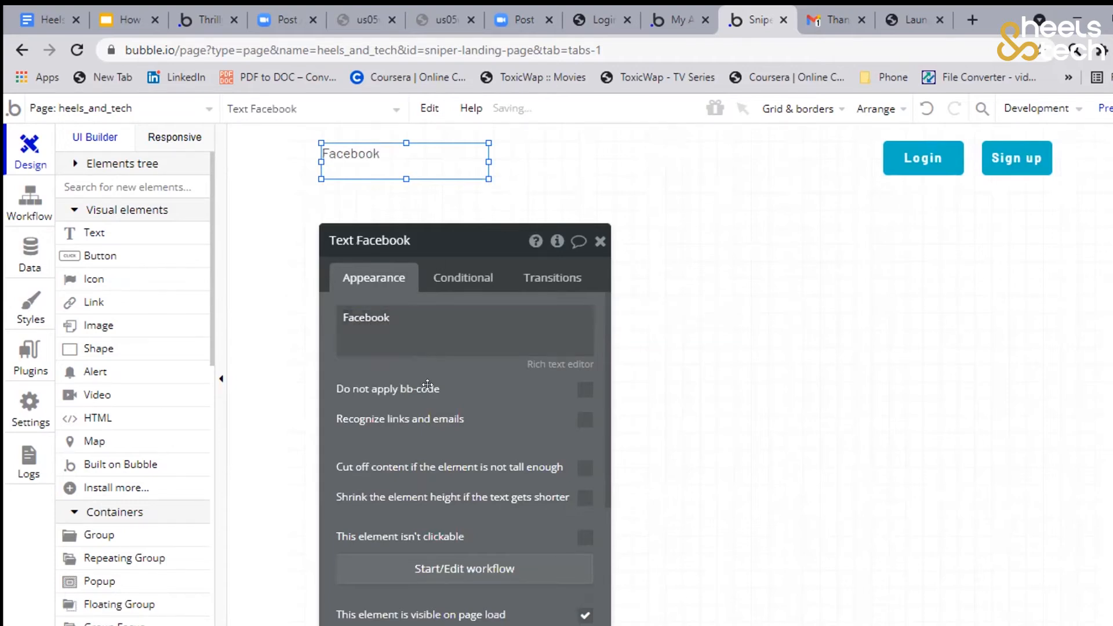
# Remove the Facebook text's style, make it bold at size 18 and nudge it slightly up and to the left
pyautogui.scroll(-2, 466, 368)
pyautogui.scroll(-3, 466, 368)
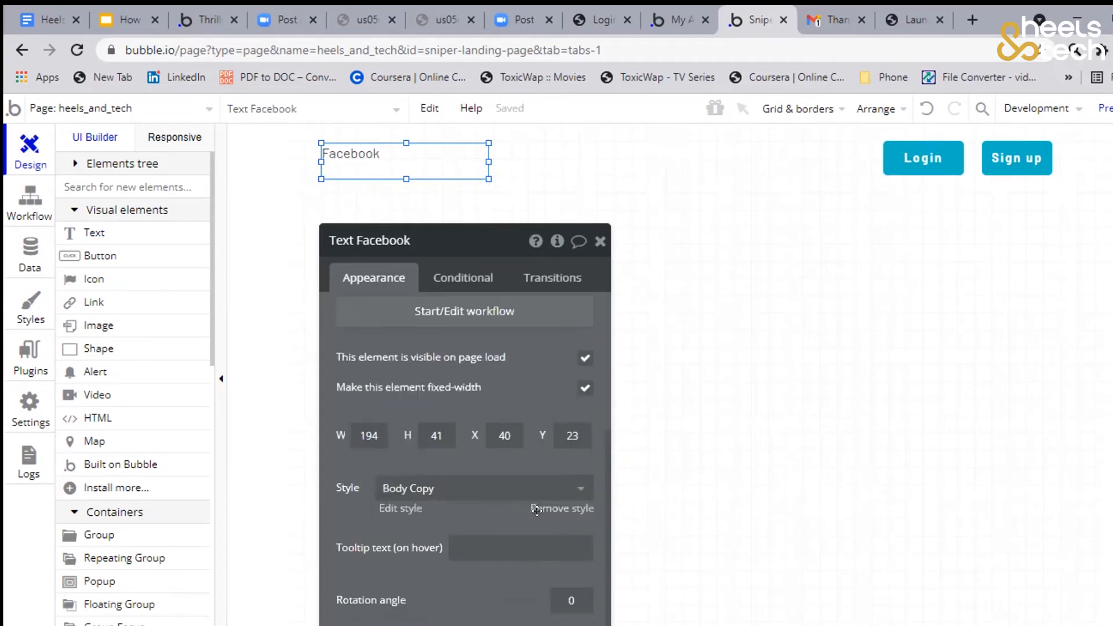
pyautogui.scroll(1, 462, 452)
pyautogui.scroll(-1, 462, 453)
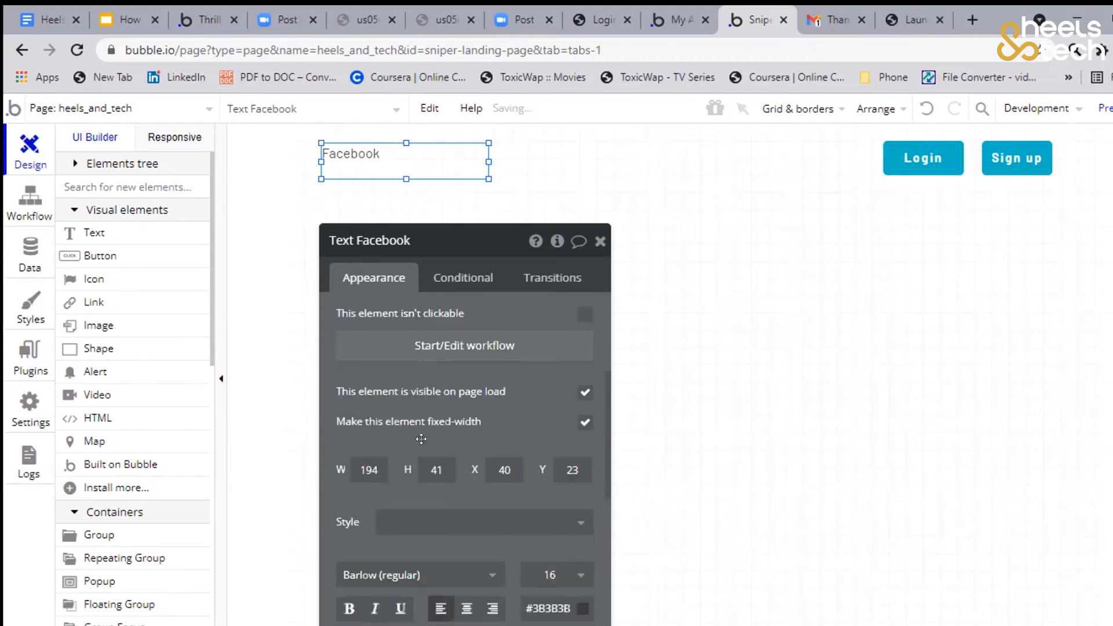
pyautogui.scroll(-3, 422, 439)
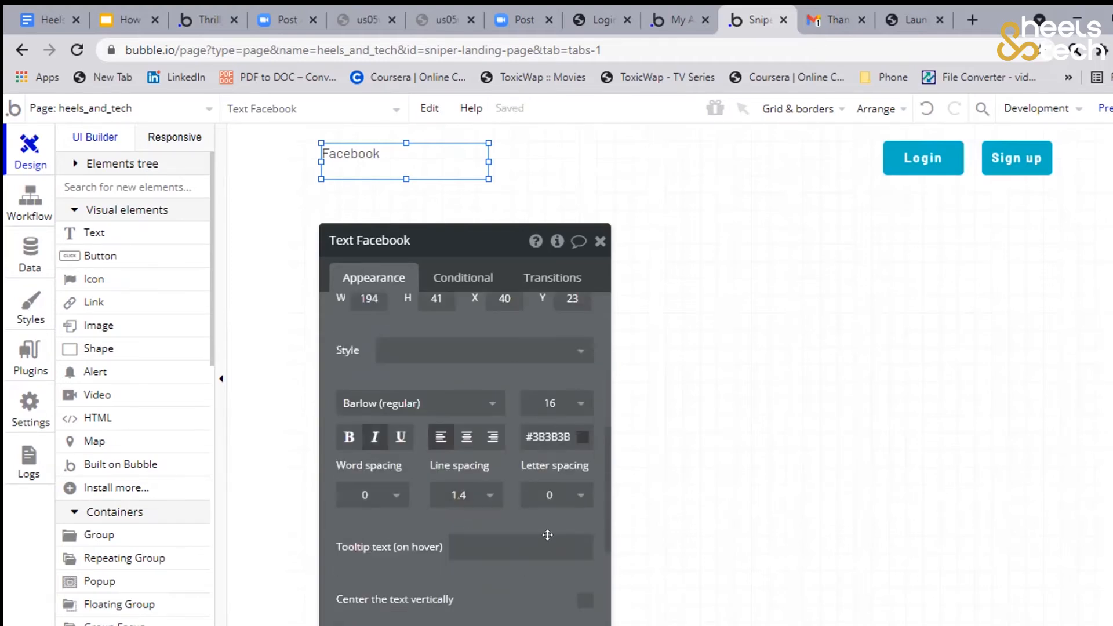
pyautogui.click(551, 403)
pyautogui.press('BackSpace')
pyautogui.write('8')
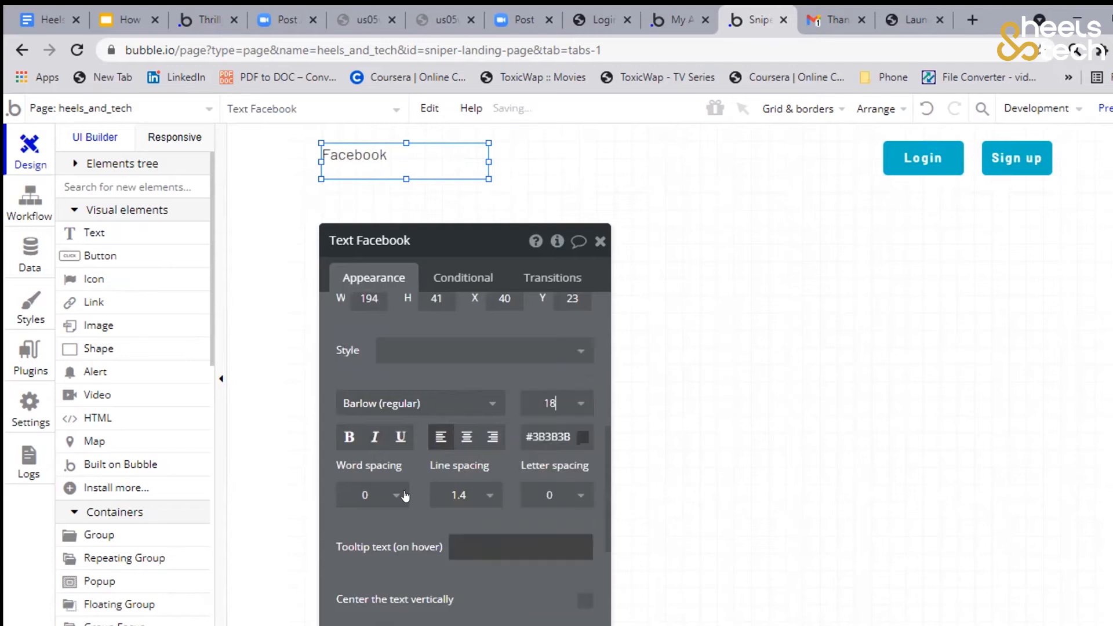
pyautogui.click(352, 439)
pyautogui.moveTo(368, 174); pyautogui.dragTo(362, 167)
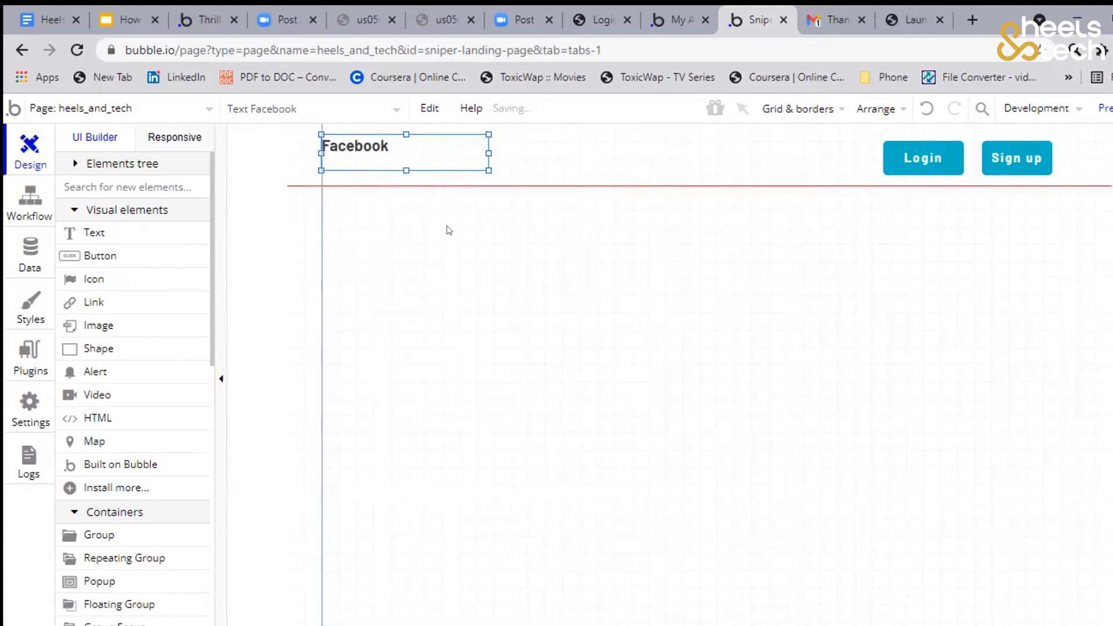
# Remove the Header group's style and give all its borders a Solid style
pyautogui.click(667, 249)
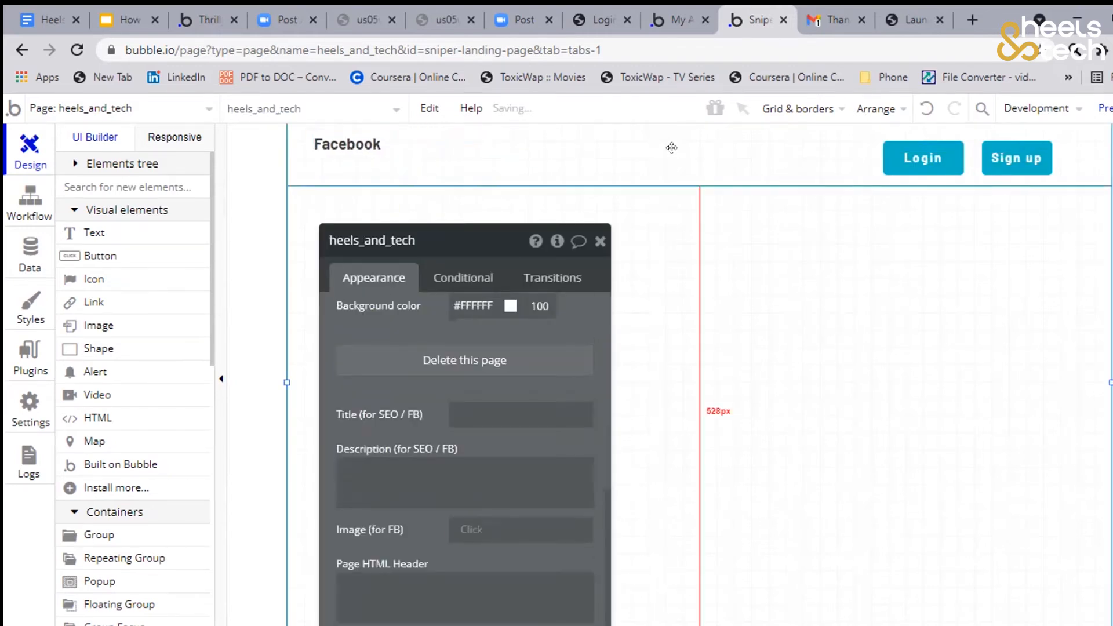
pyautogui.click(670, 151)
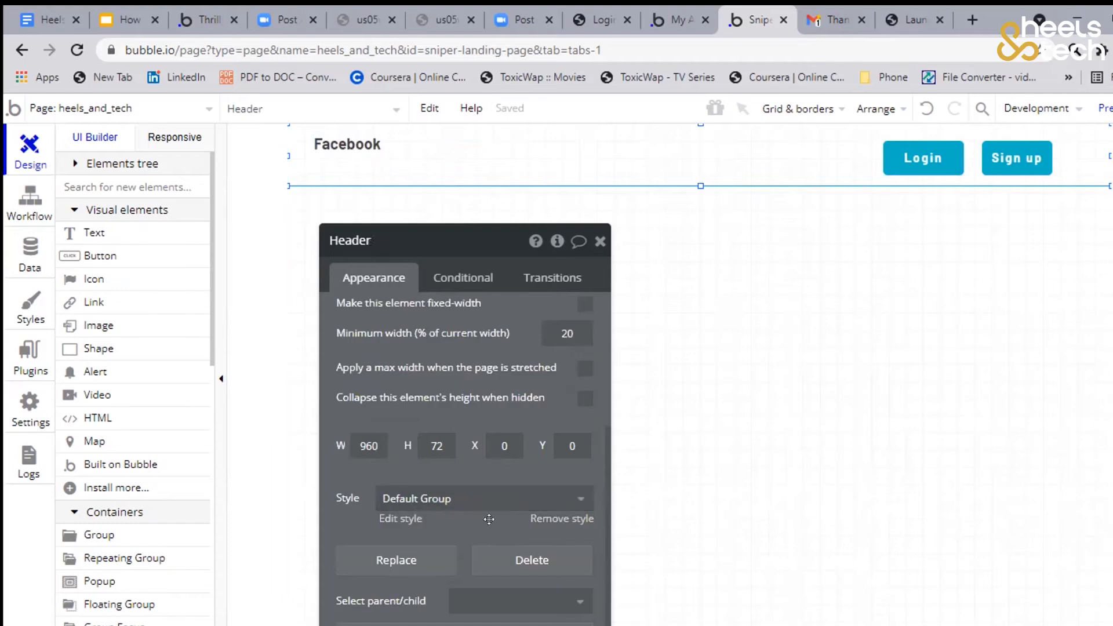
pyautogui.click(551, 518)
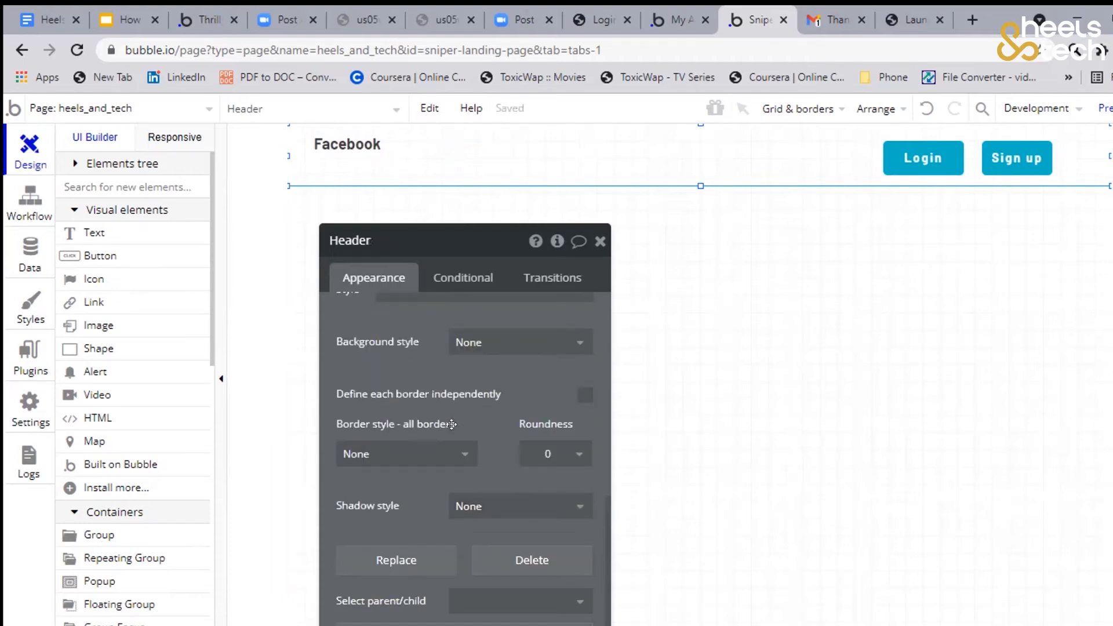
pyautogui.click(462, 454)
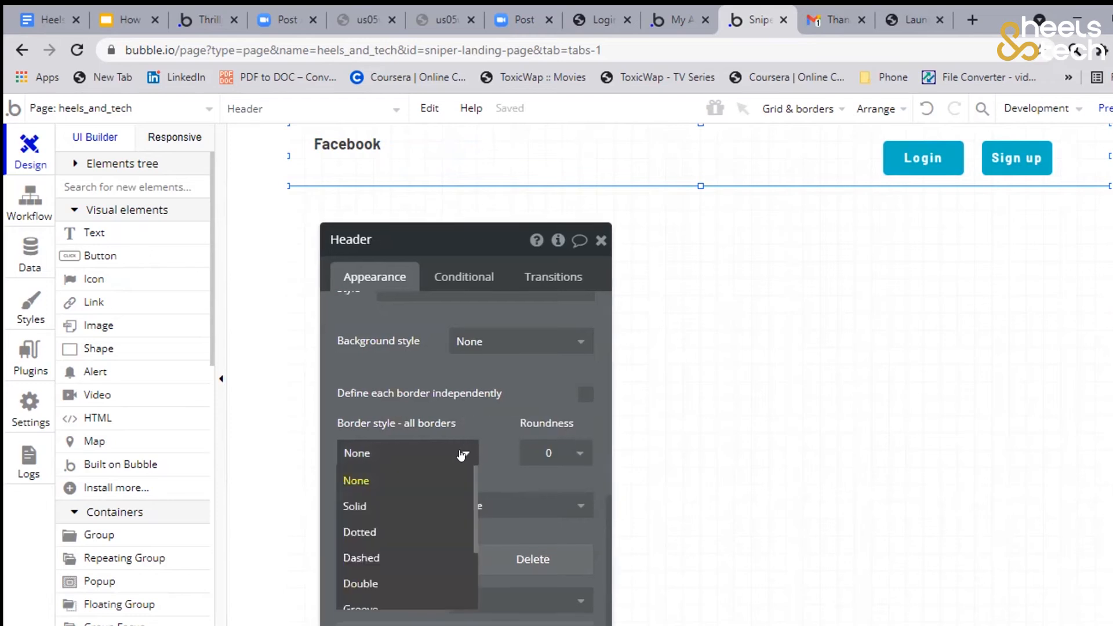
pyautogui.click(423, 503)
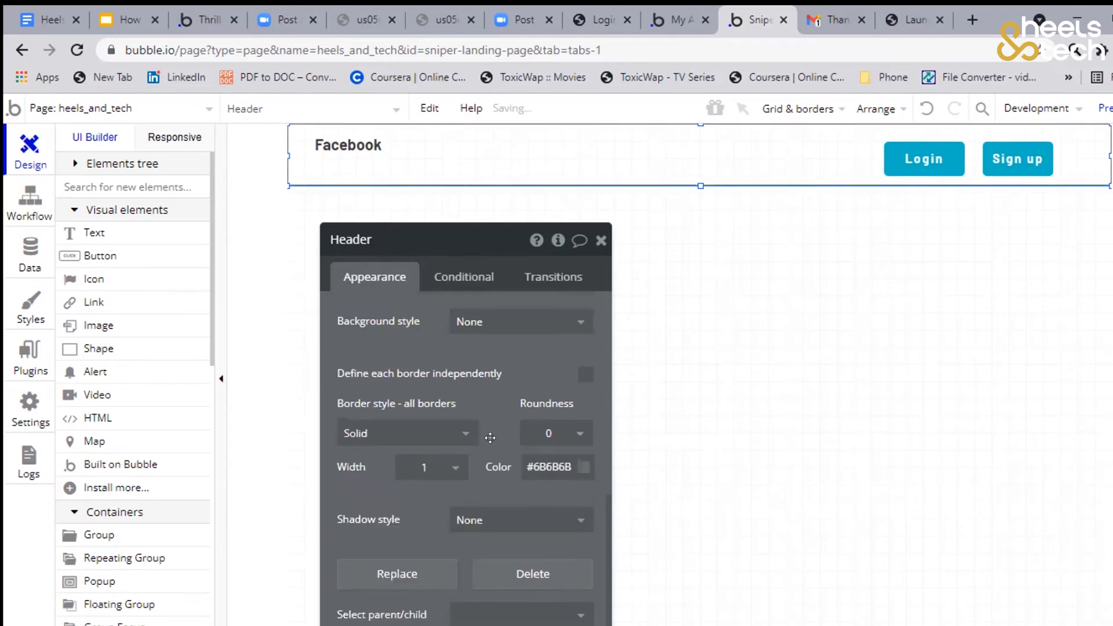
# Add an input about 306 px wide below the header with the placeholder "First name" and move it toward the page's left edge
pyautogui.click(701, 406)
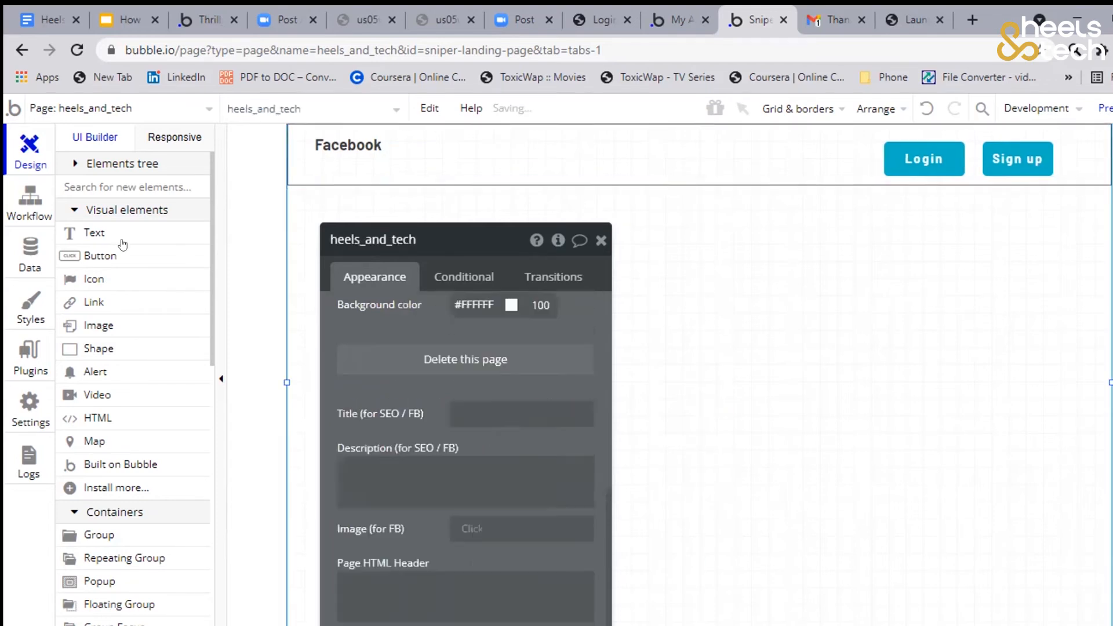
pyautogui.scroll(-5, 118, 253)
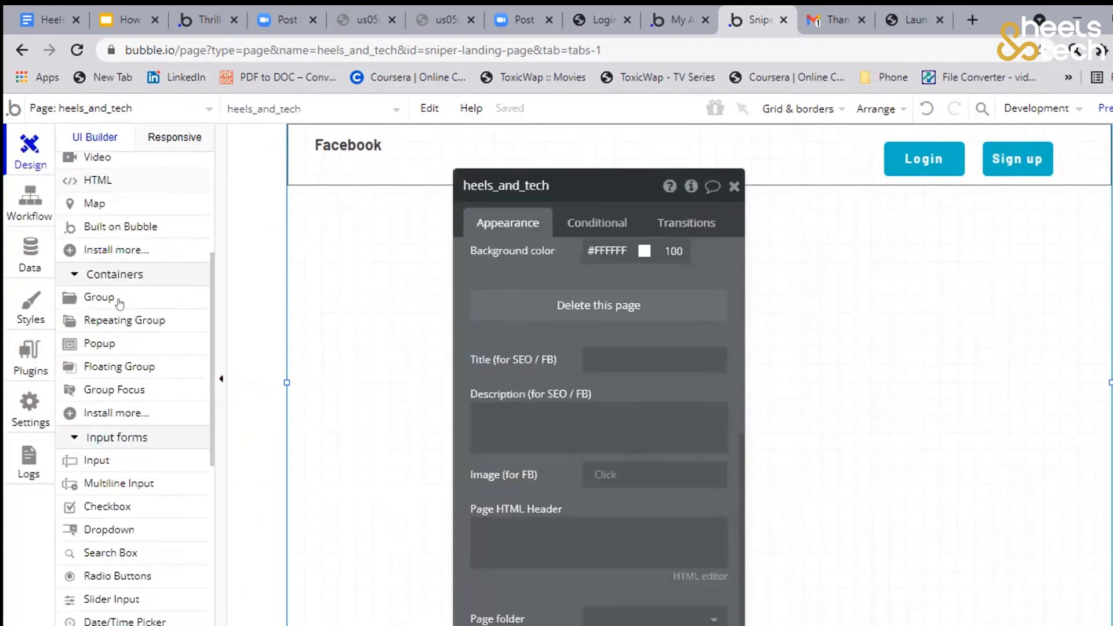
pyautogui.scroll(-4, 138, 300)
pyautogui.scroll(3, 112, 356)
pyautogui.click(113, 355)
pyautogui.moveTo(400, 238); pyautogui.dragTo(638, 269)
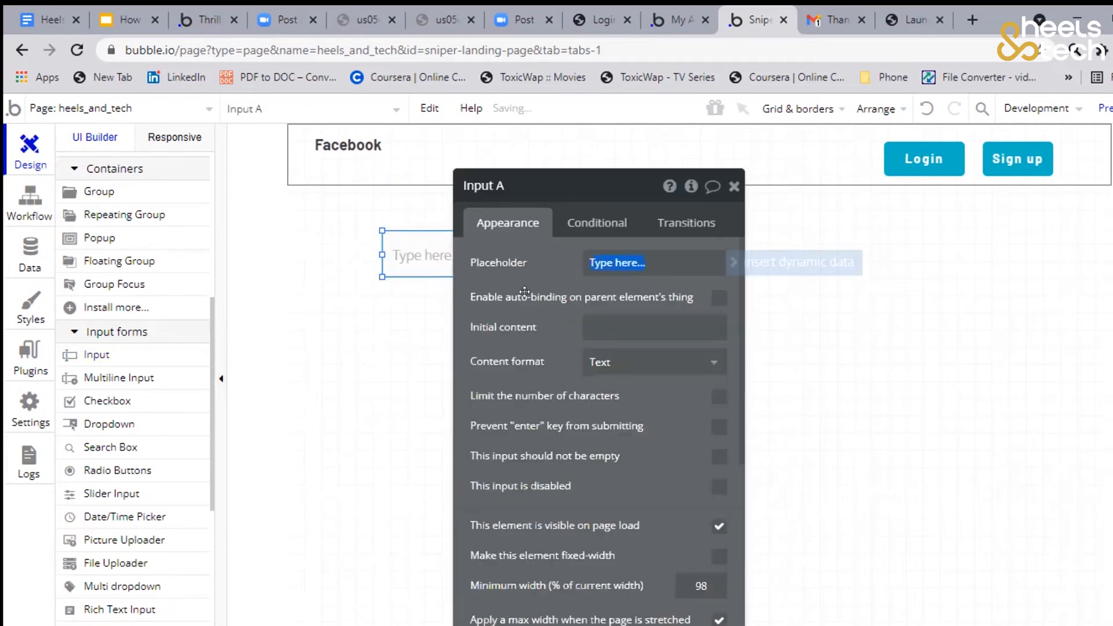
pyautogui.write('First name')
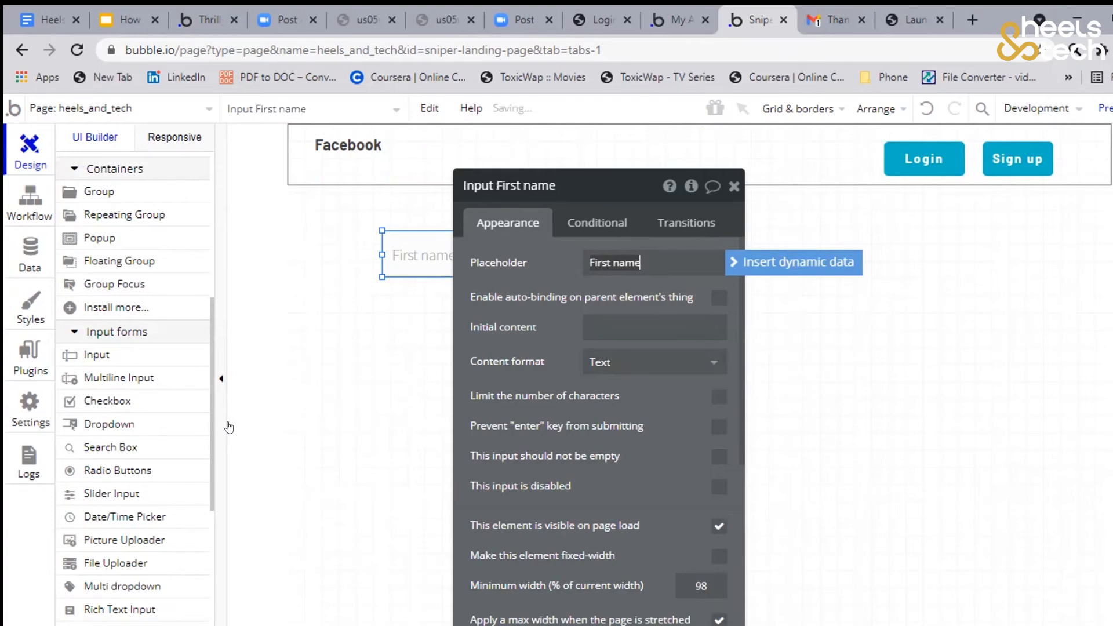
pyautogui.press('ctrl')
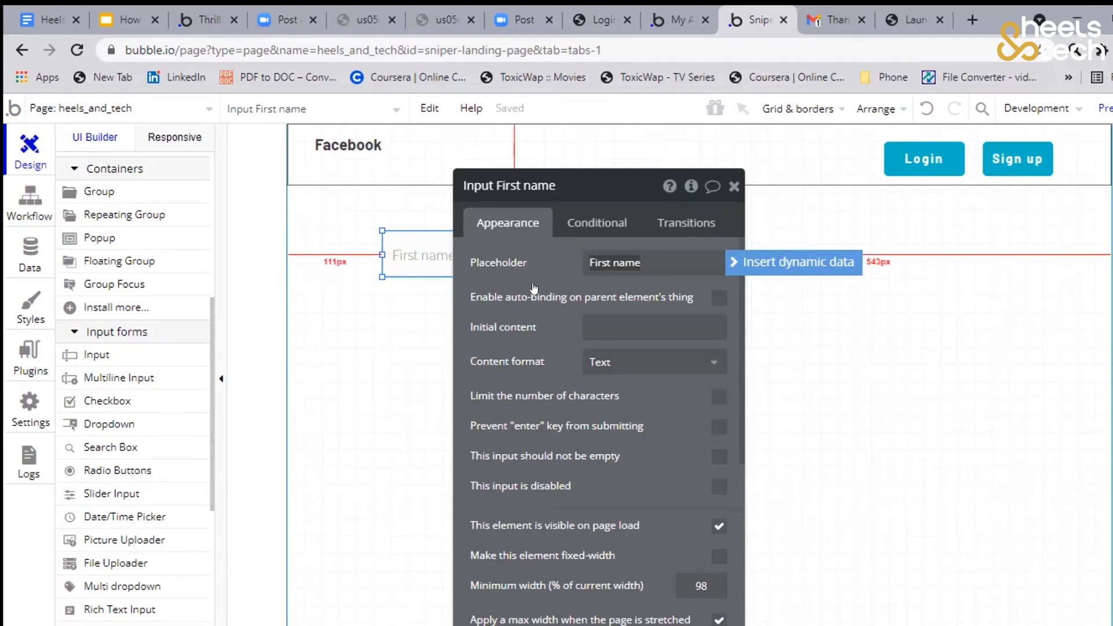
pyautogui.moveTo(423, 269); pyautogui.dragTo(452, 244)
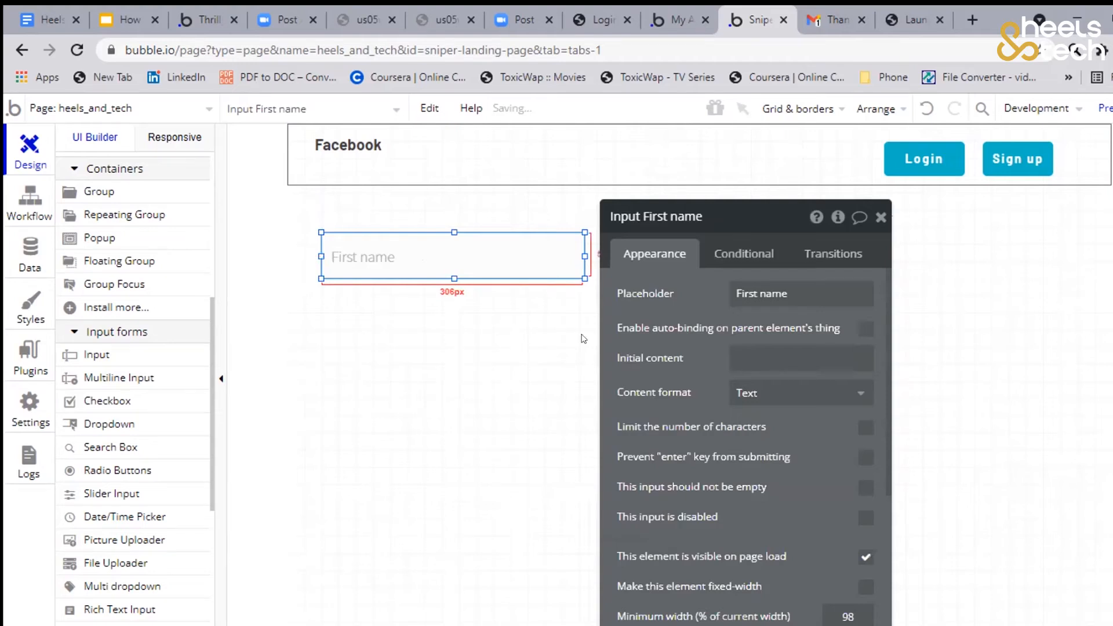
# Add a second input about 304 px wide directly below First name, with the placeholder "Last name"
pyautogui.moveTo(322, 292); pyautogui.dragTo(584, 334)
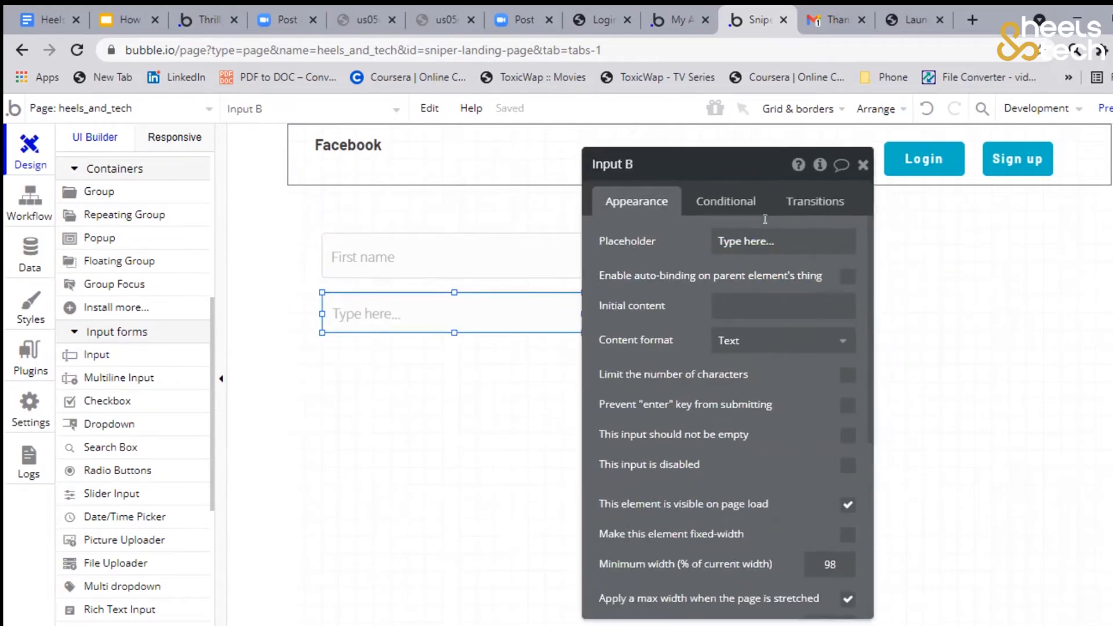
pyautogui.click(765, 219)
pyautogui.write('Last name')
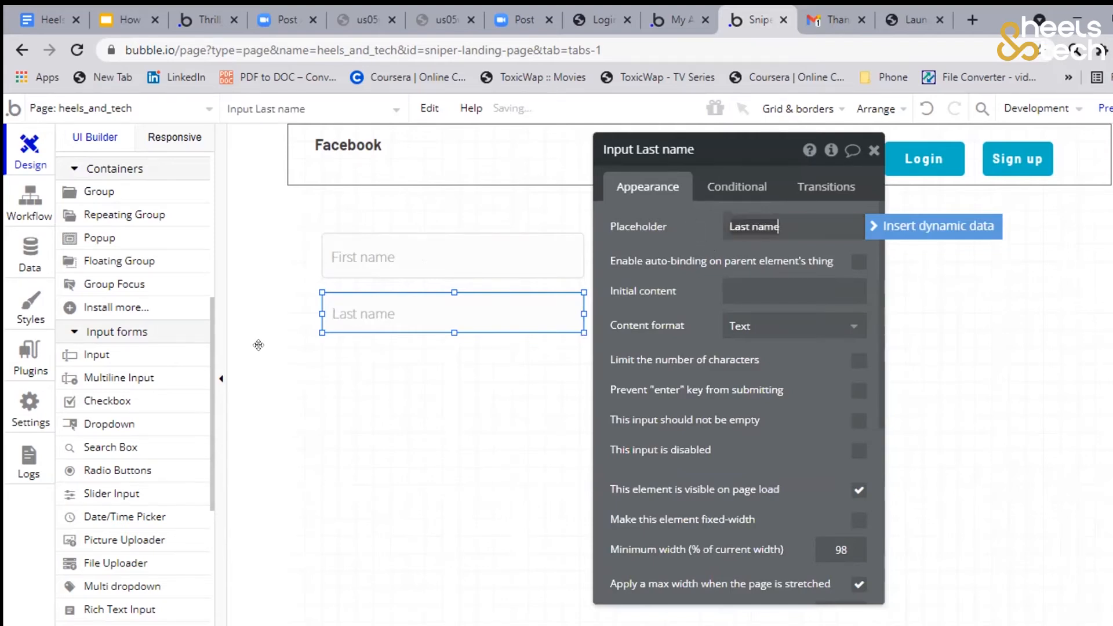
pyautogui.click(346, 317)
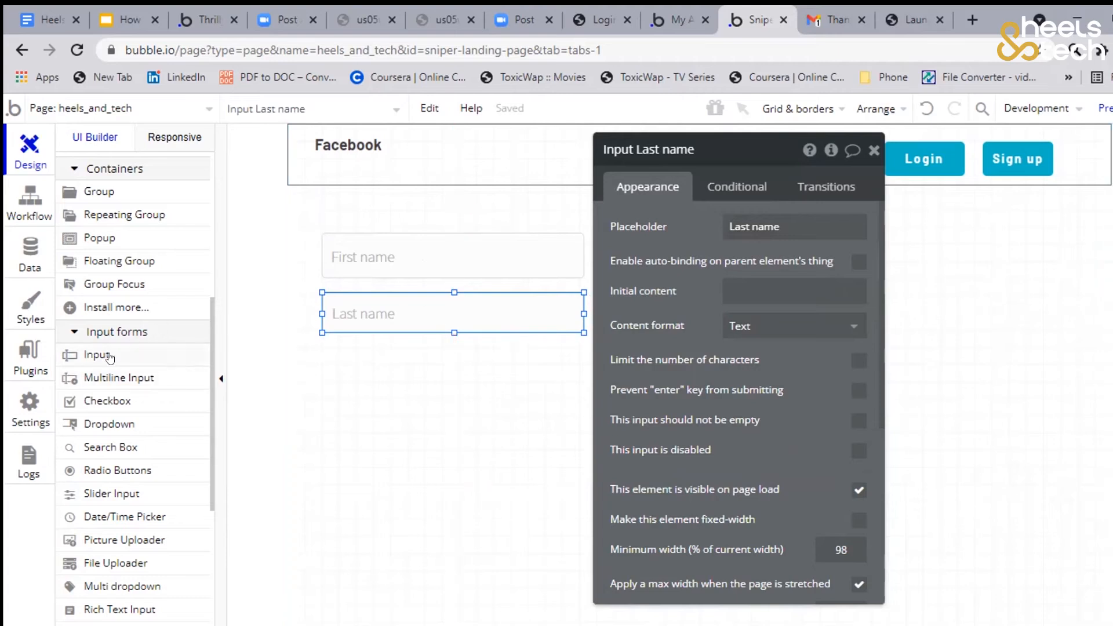
# Duplicate the Last name input about 23 px below it and set the copy's placeholder to "Email address"
pyautogui.click(357, 304)
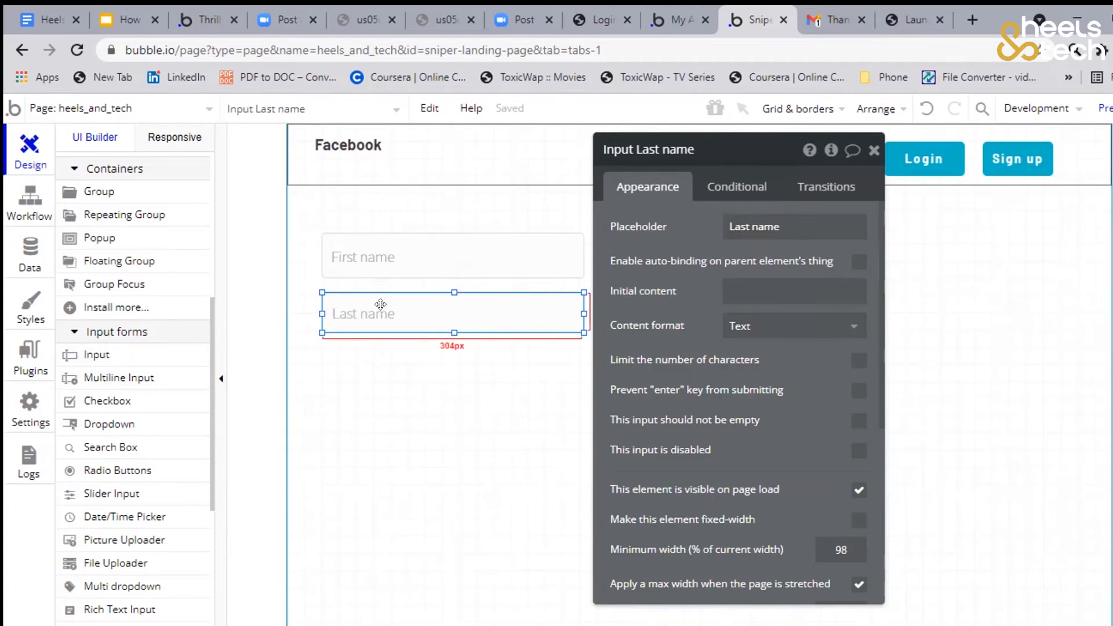
pyautogui.click(379, 346)
pyautogui.hotkey('ctrl', 'v')
pyautogui.moveTo(380, 362); pyautogui.dragTo(380, 366)
pyautogui.doubleClick(528, 368)
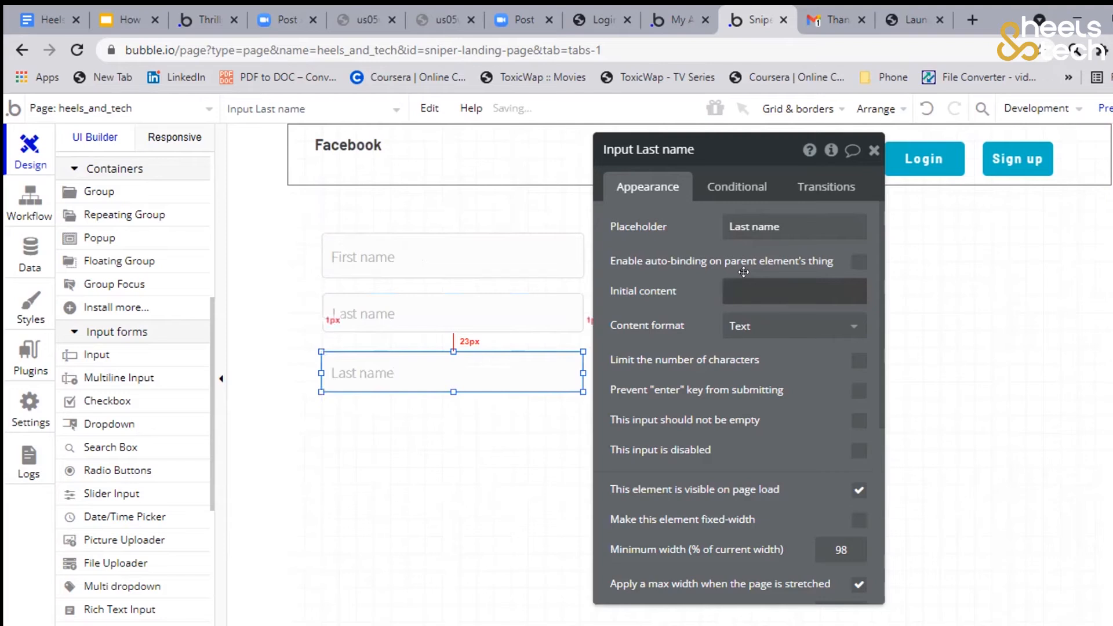
pyautogui.click(753, 228)
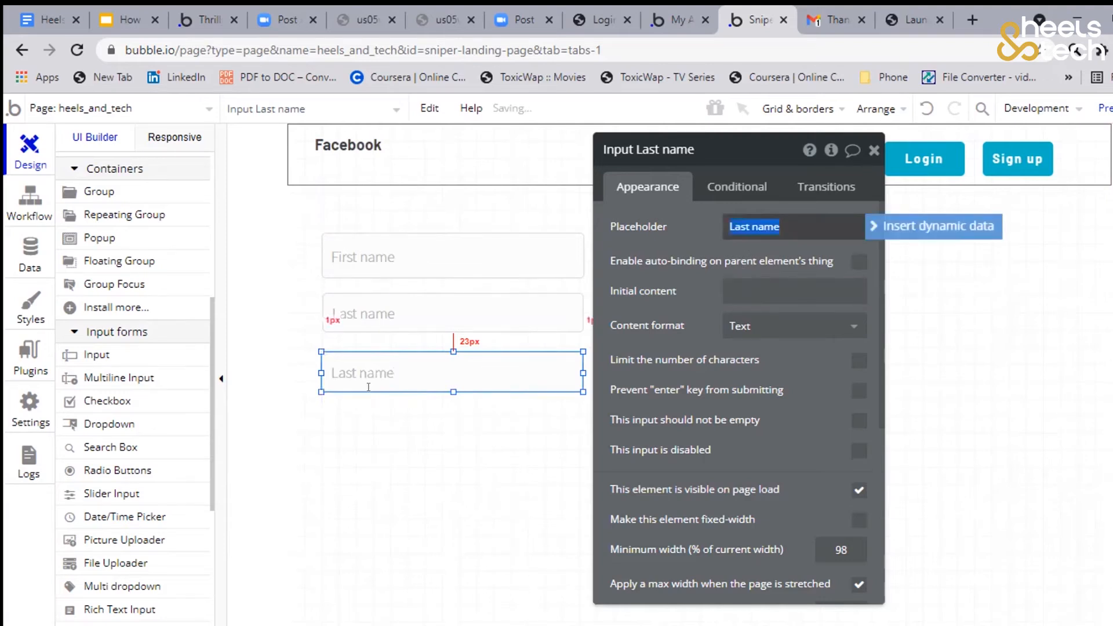
pyautogui.write('Em')
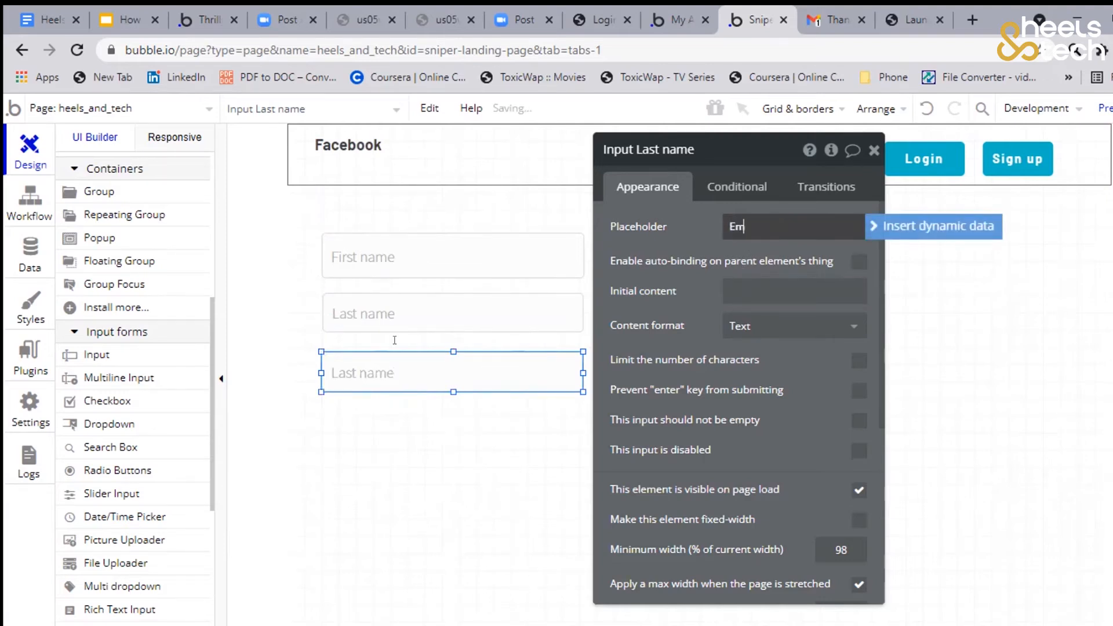
pyautogui.write('ail address')
# Duplicate the Email address input about 17 px below it and set the copy's placeholder to "Address"
pyautogui.click(449, 360)
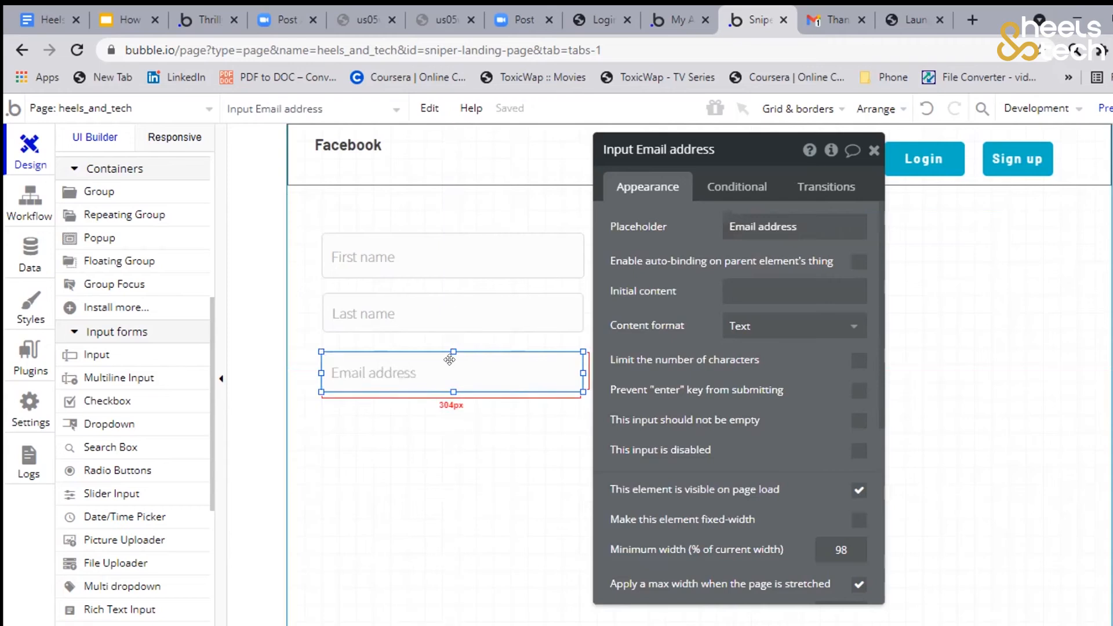
pyautogui.moveTo(426, 372); pyautogui.dragTo(434, 424)
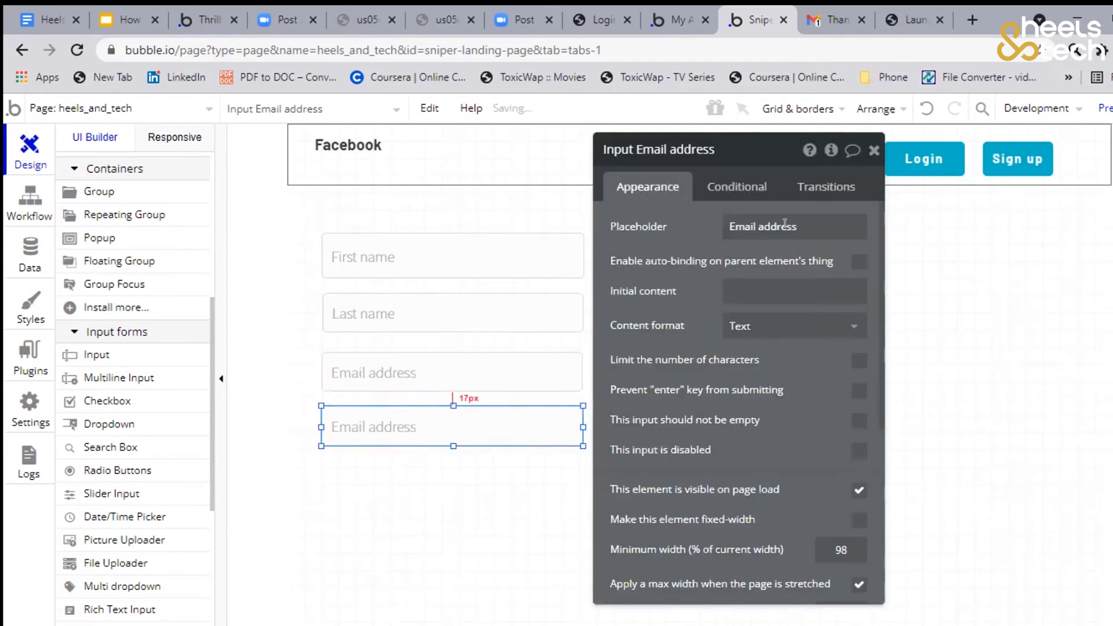
pyautogui.tripleClick(785, 226)
pyautogui.write('Address')
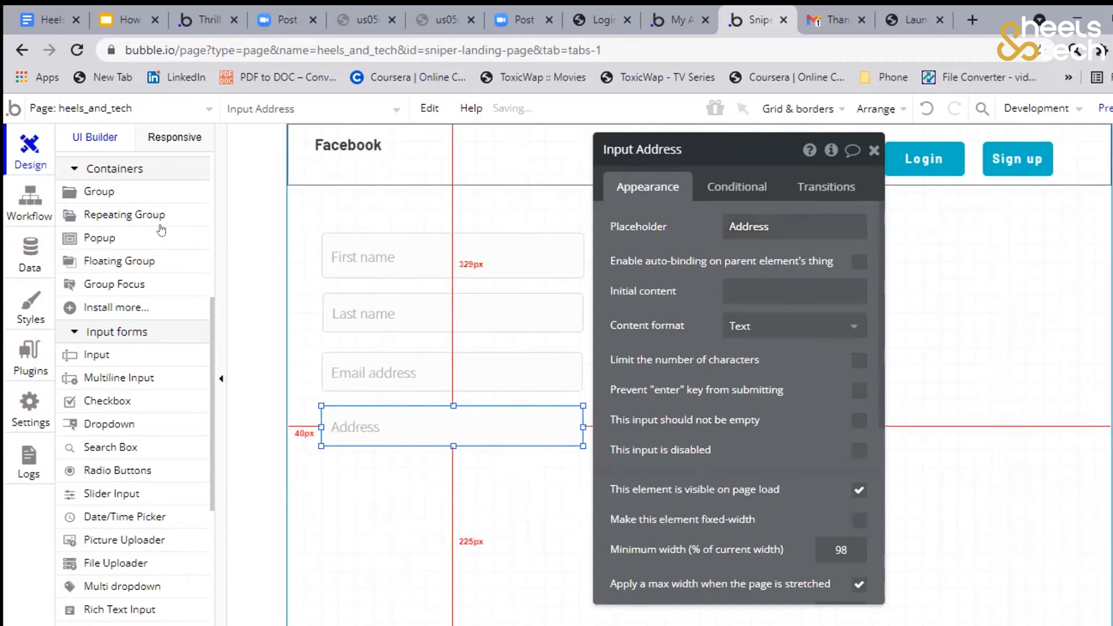
# Check the User data type's fields and add a picture uploader beside the First name input, about 400 px from the page's left edge
pyautogui.click(30, 249)
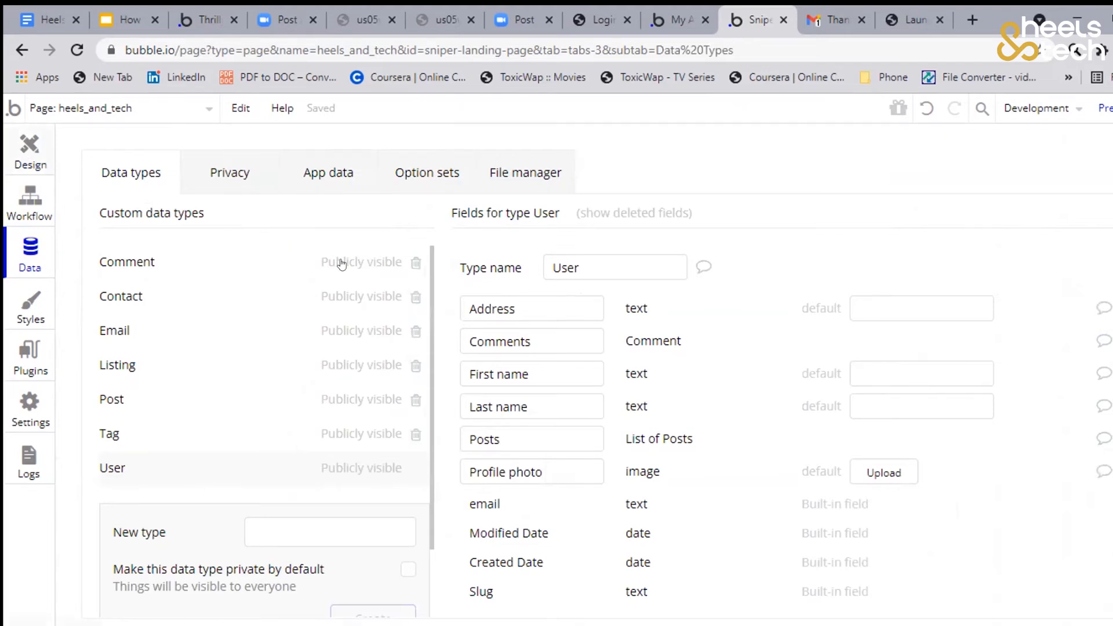
pyautogui.click(30, 151)
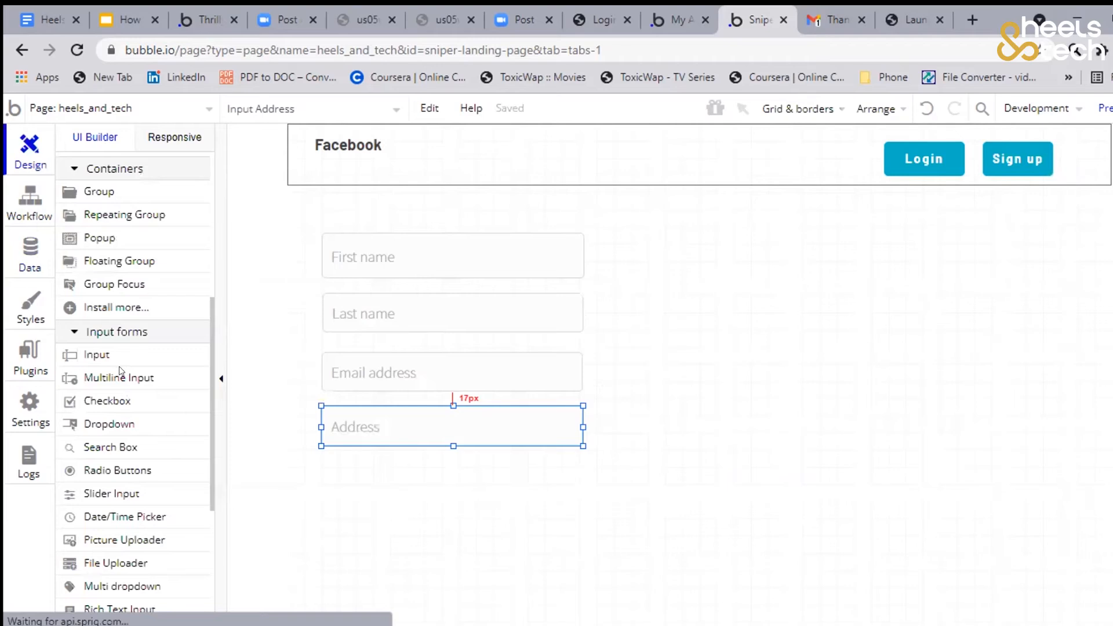
pyautogui.scroll(-3, 117, 371)
pyautogui.click(144, 368)
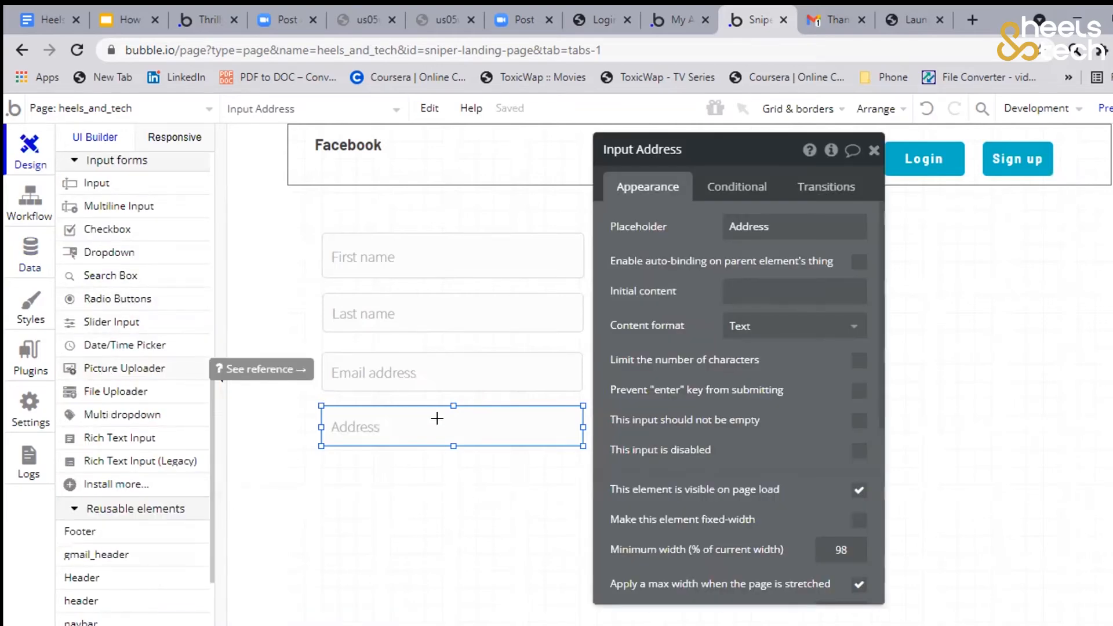
pyautogui.scroll(-2, 593, 295)
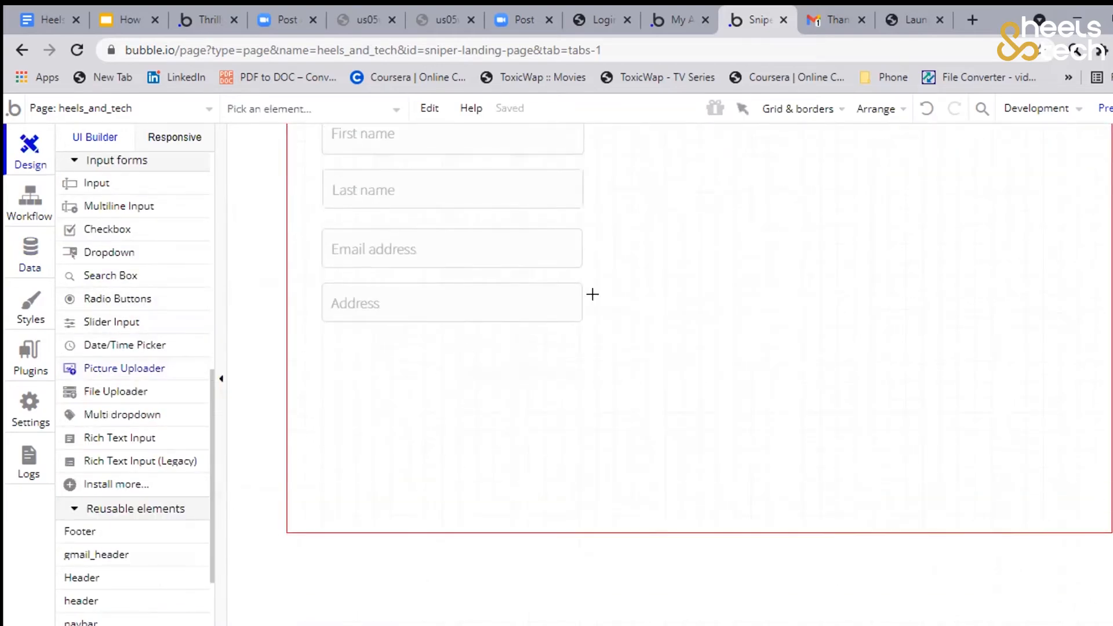
pyautogui.scroll(2, 592, 295)
pyautogui.moveTo(631, 237); pyautogui.dragTo(731, 312)
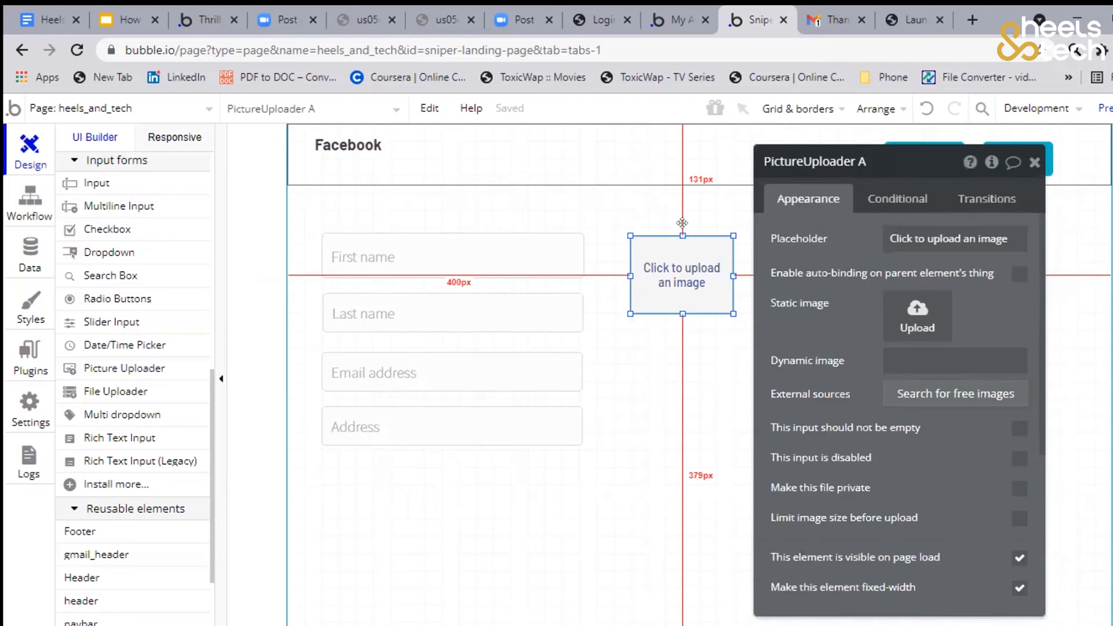
pyautogui.click(1071, 261)
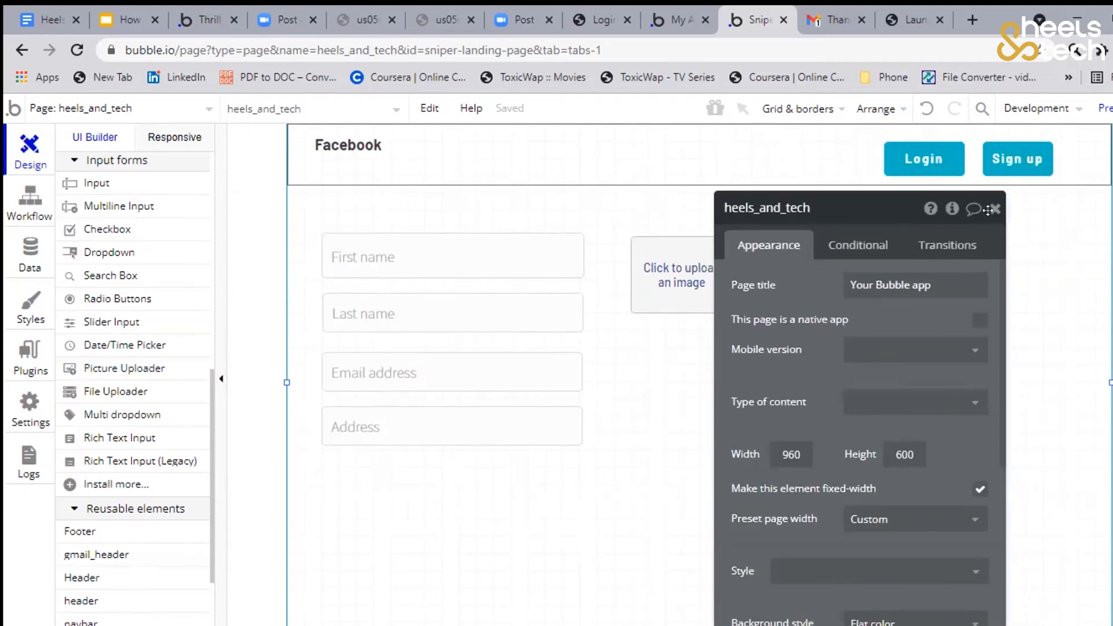
pyautogui.click(990, 209)
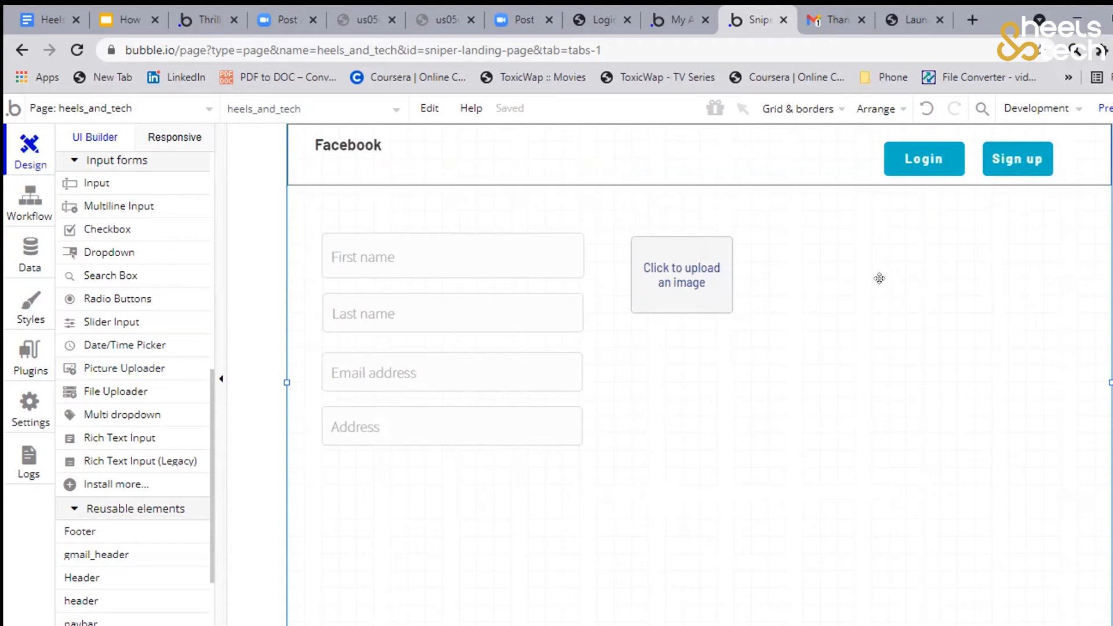
pyautogui.scroll(6, 916, 164)
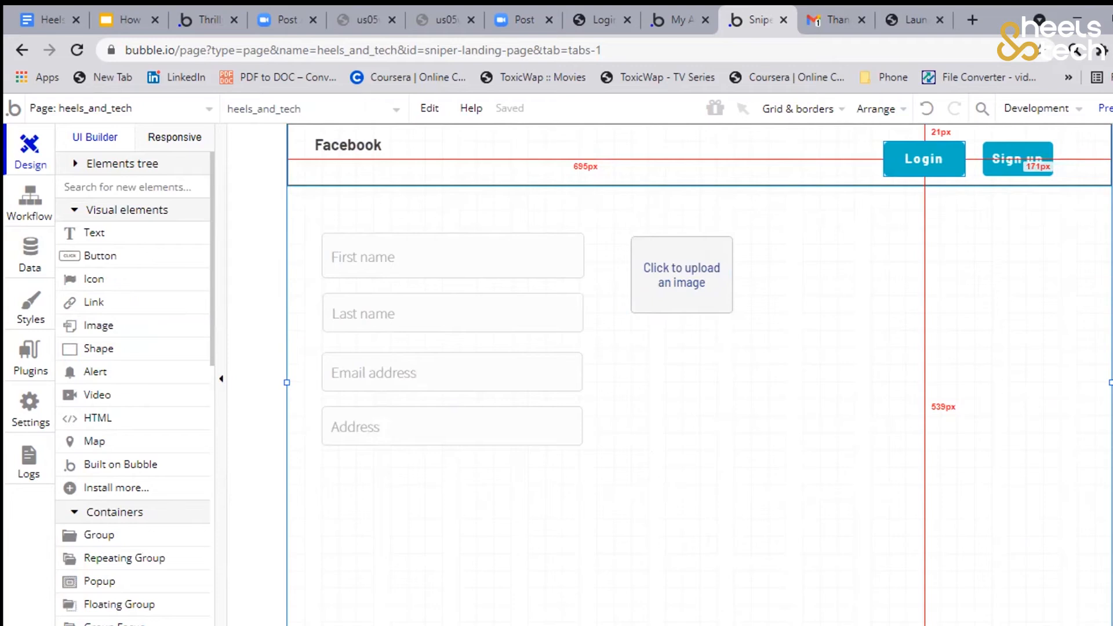
pyautogui.rightClick(1016, 159)
pyautogui.press('Escape')
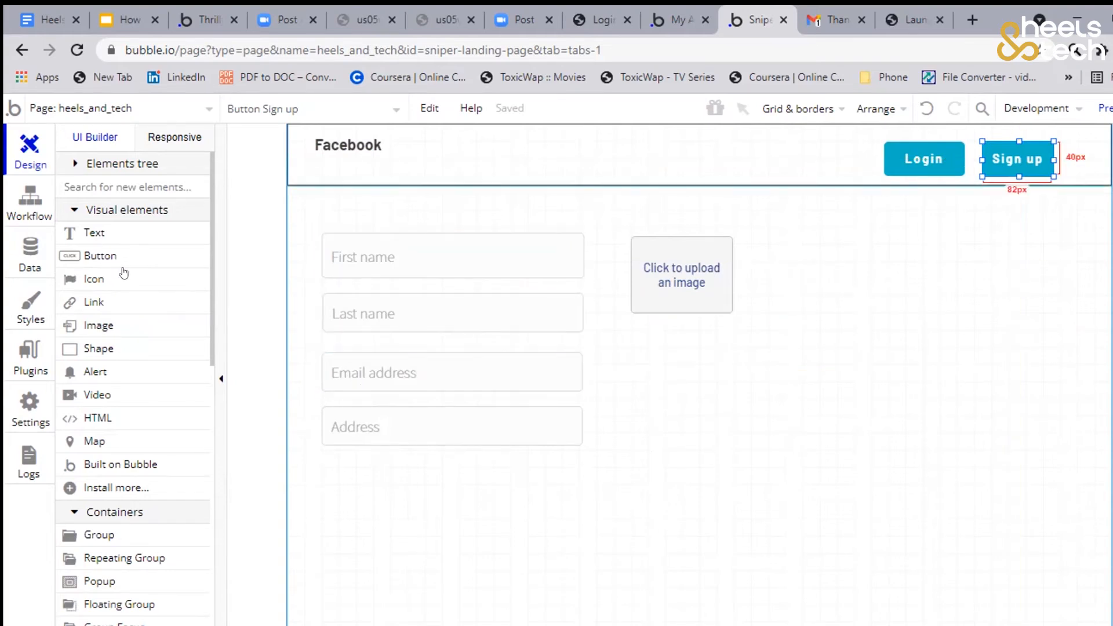
# Add a popup of about 400 by 374 px to the page
pyautogui.scroll(-7, 124, 273)
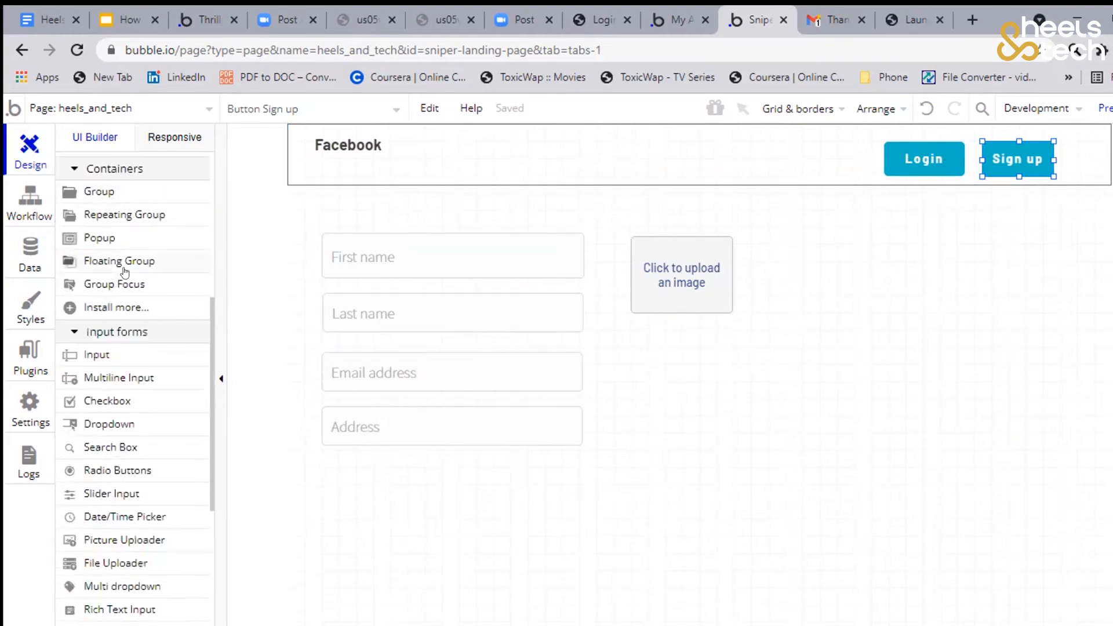
pyautogui.scroll(8, 123, 273)
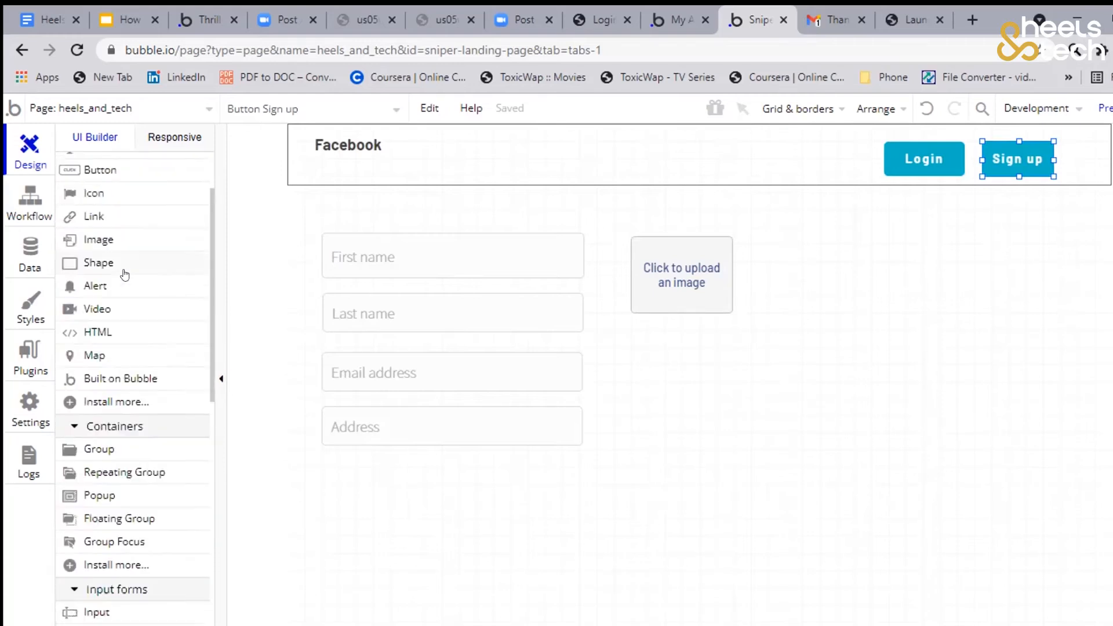
pyautogui.scroll(-4, 132, 256)
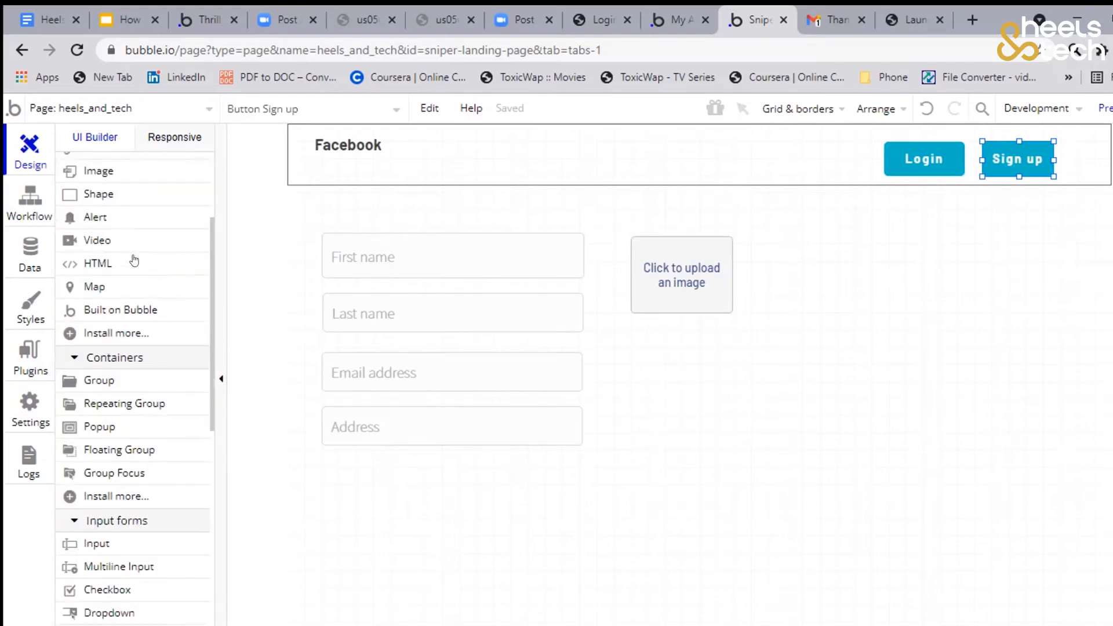
pyautogui.scroll(-1, 97, 304)
pyautogui.click(95, 323)
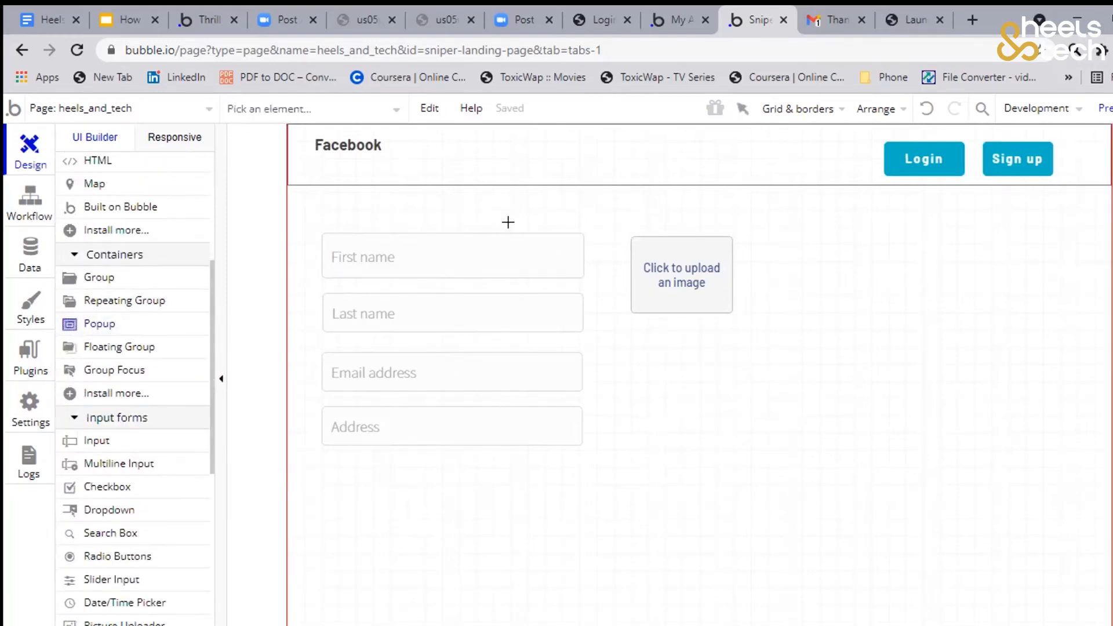
pyautogui.moveTo(498, 194)
pyautogui.mouseDown()
pyautogui.moveTo(698, 362)
pyautogui.moveTo(814, 487)
pyautogui.mouseUp()
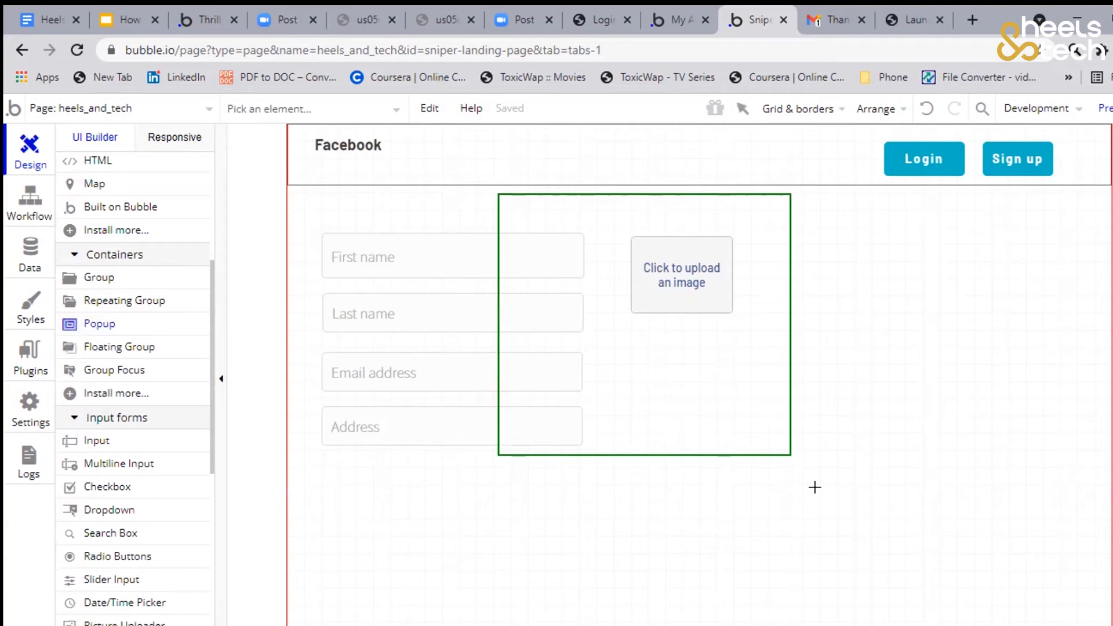
pyautogui.moveTo(814, 486); pyautogui.dragTo(836, 519)
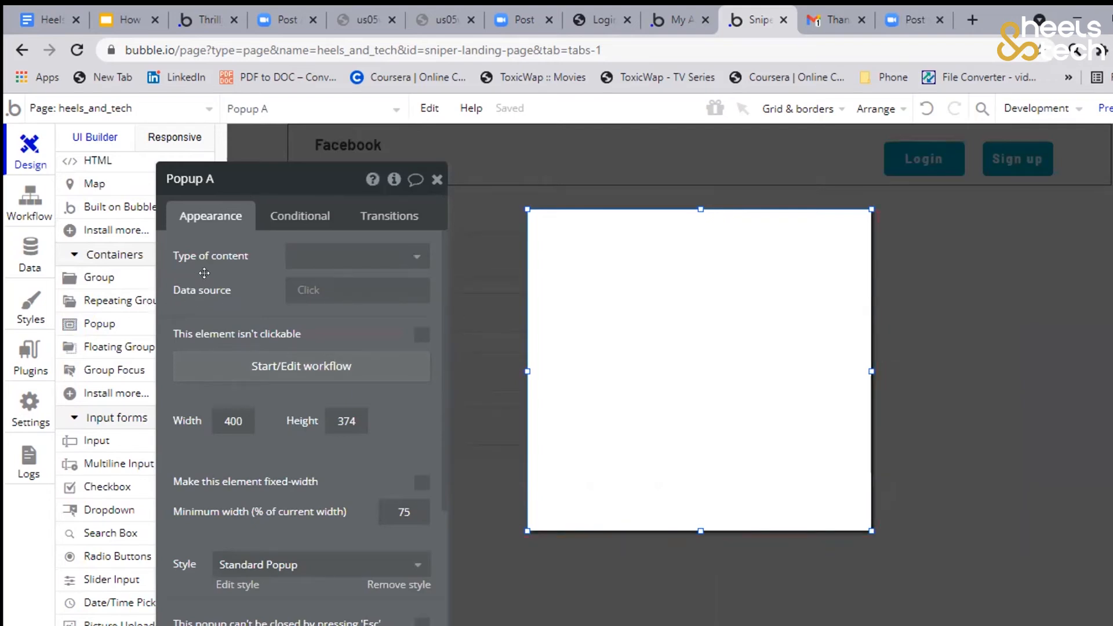
# Add a text element about 221 by 55 px near the popup's upper edge, reading "Sign up on Facebook"
pyautogui.moveTo(174, 302); pyautogui.dragTo(235, 275)
pyautogui.scroll(-3, 145, 354)
pyautogui.scroll(-2, 144, 355)
pyautogui.scroll(10, 144, 355)
pyautogui.click(100, 256)
pyautogui.moveTo(606, 232); pyautogui.dragTo(800, 294)
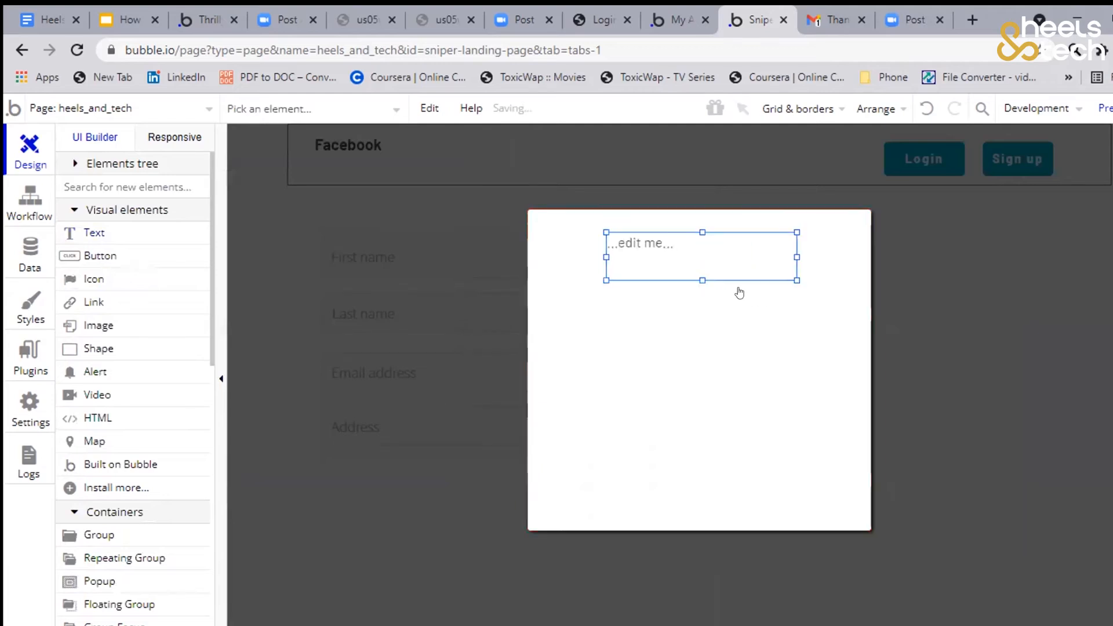
pyautogui.doubleClick(686, 235)
pyautogui.write('Sign up ')
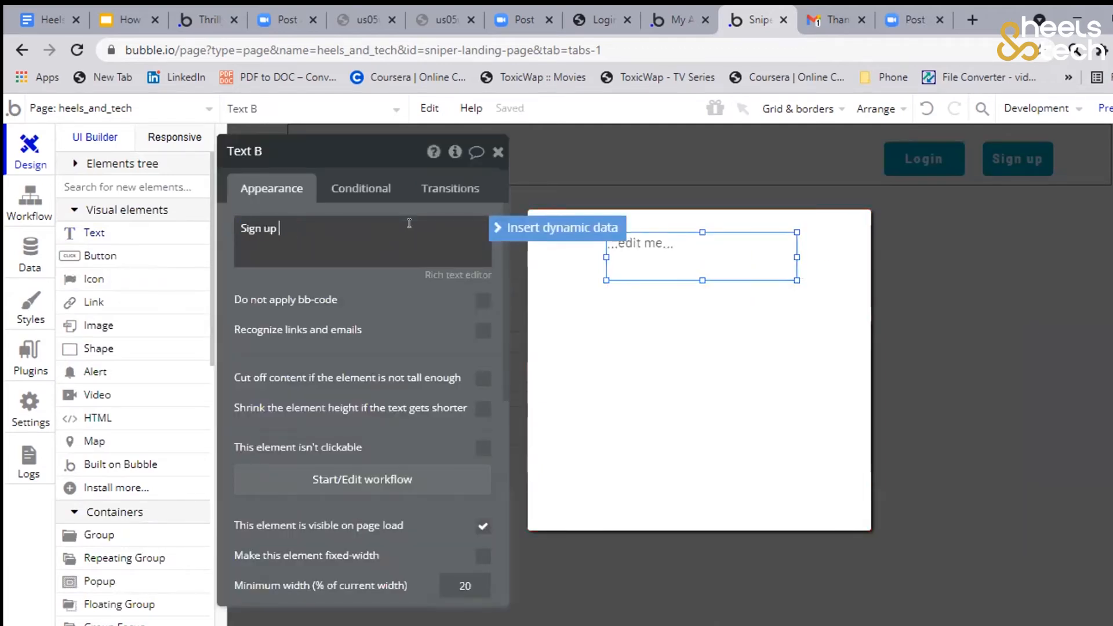
pyautogui.write('on Facebook')
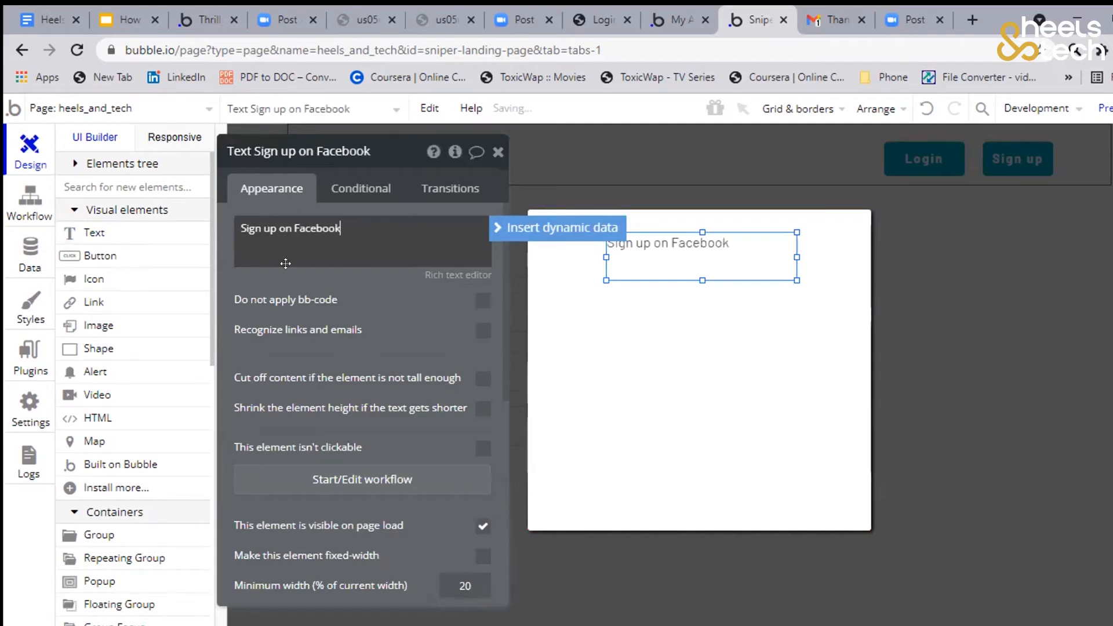
# Remove the popup heading's preset style, make it bold at font size 18, and shorten its box to about 33 px
pyautogui.click(422, 303)
pyautogui.scroll(-2, 290, 495)
pyautogui.scroll(-2, 289, 494)
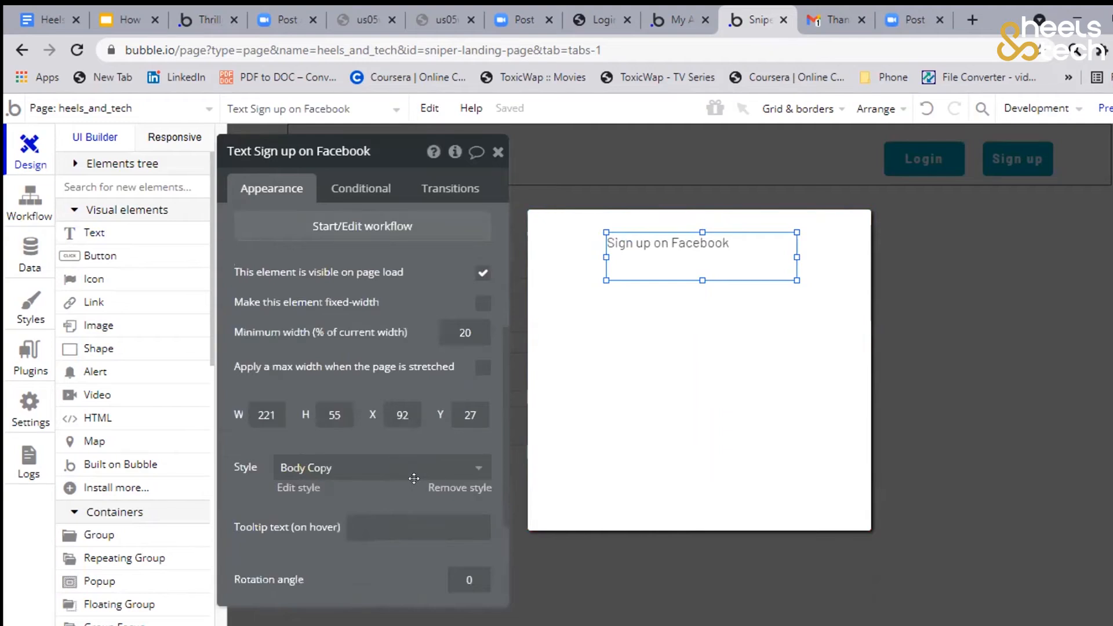
pyautogui.scroll(-1, 414, 478)
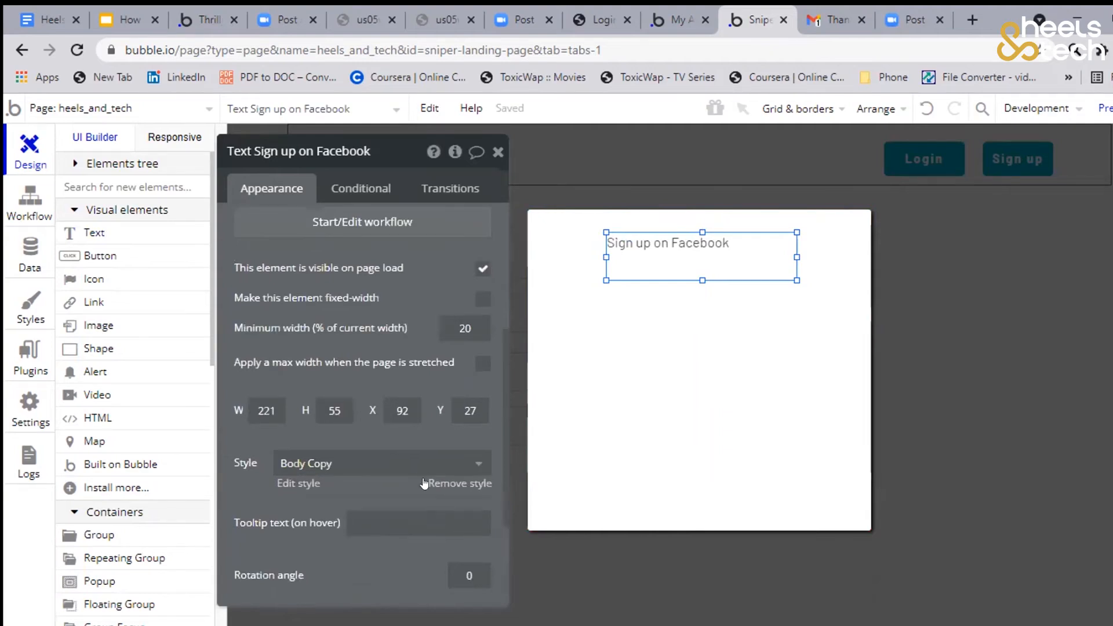
pyautogui.click(440, 483)
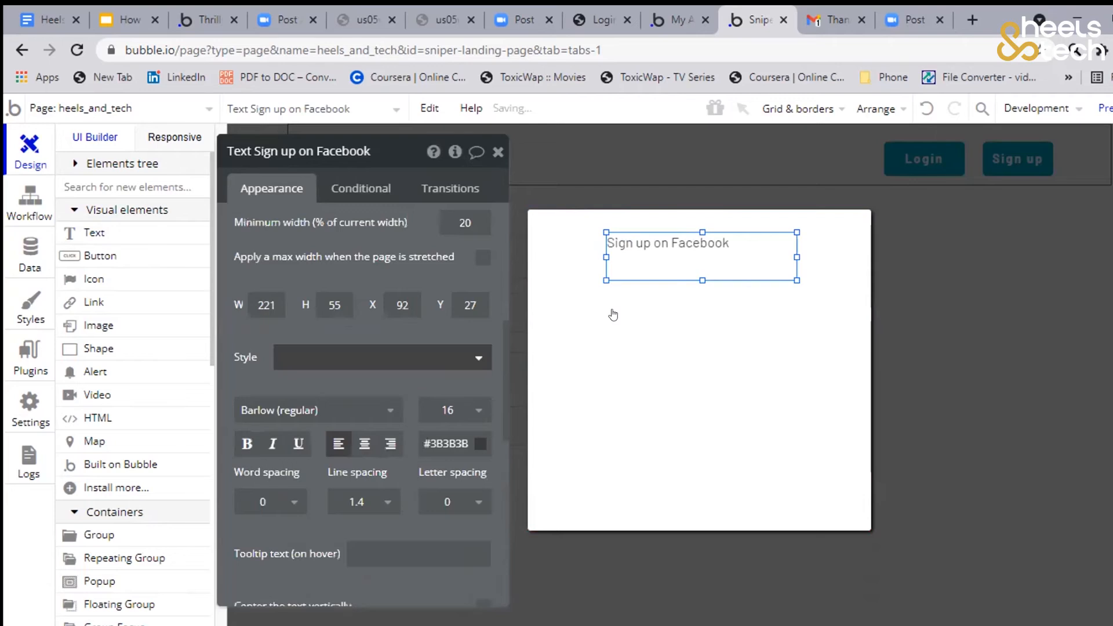
pyautogui.scroll(-2, 504, 291)
pyautogui.click(247, 326)
pyautogui.click(479, 292)
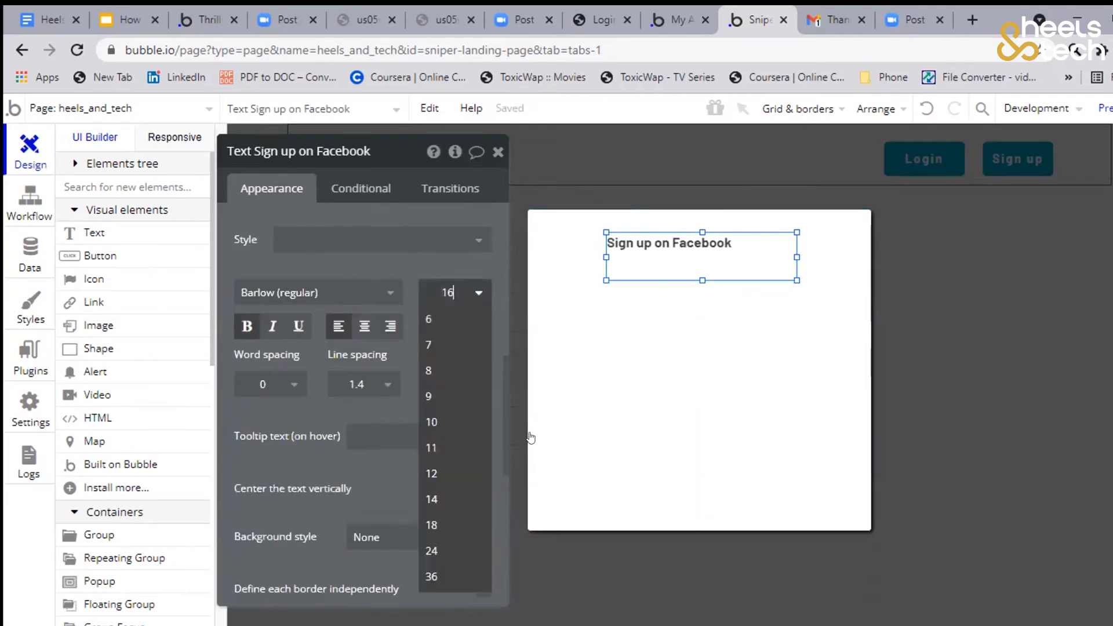
pyautogui.click(432, 525)
pyautogui.moveTo(702, 280); pyautogui.dragTo(702, 262)
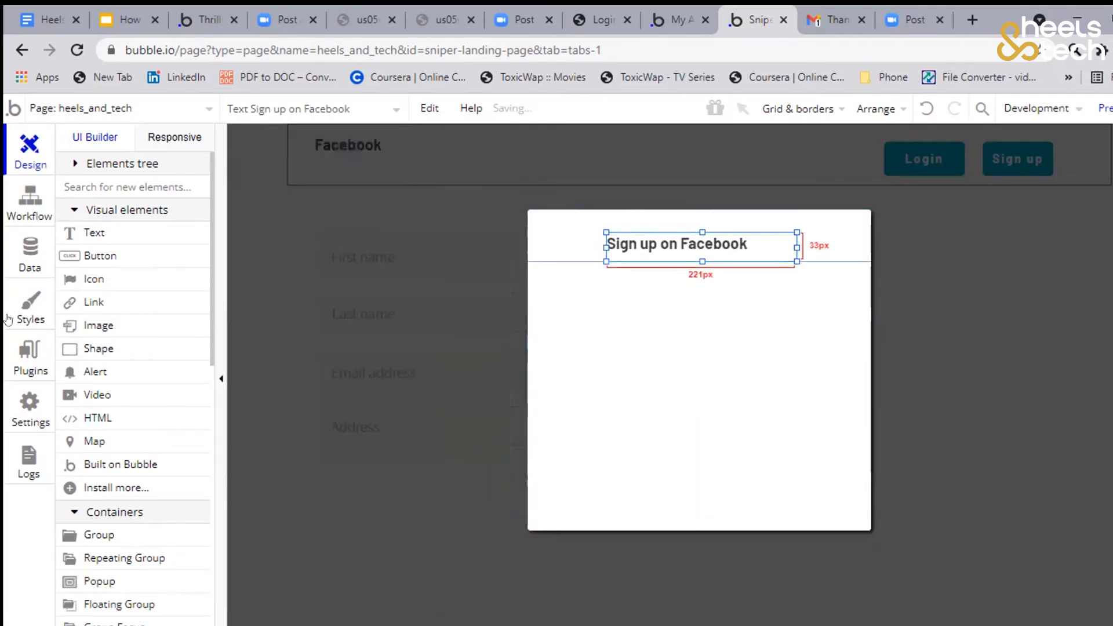
# Add an input of about 275 by 58 px below the popup heading with the placeholder "Email address"
pyautogui.click(588, 400)
pyautogui.scroll(-5, 131, 287)
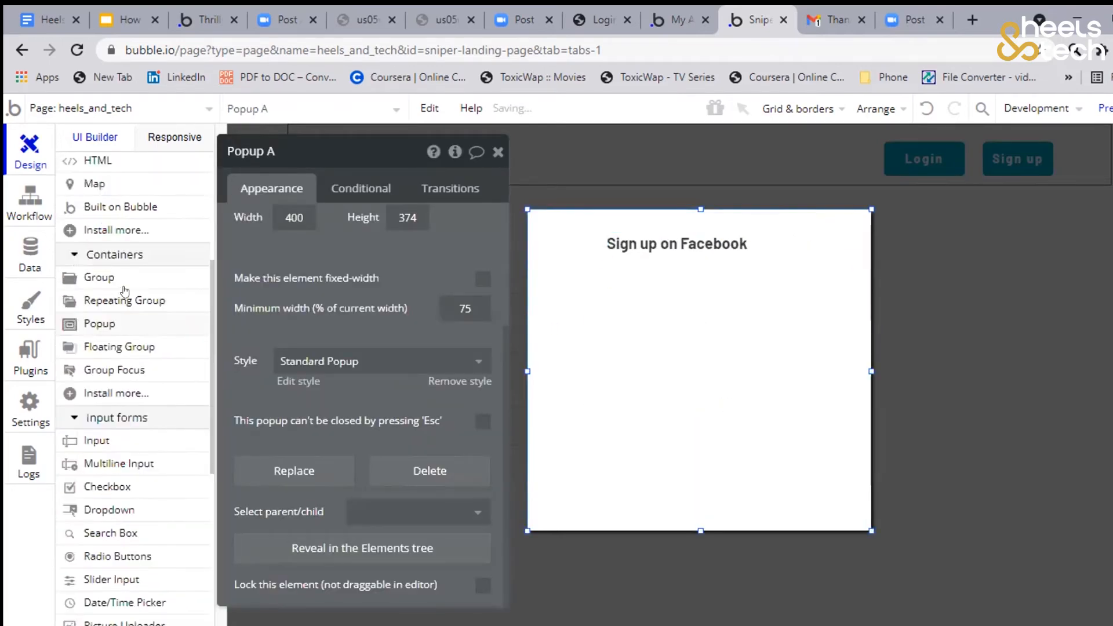
pyautogui.scroll(-1, 117, 454)
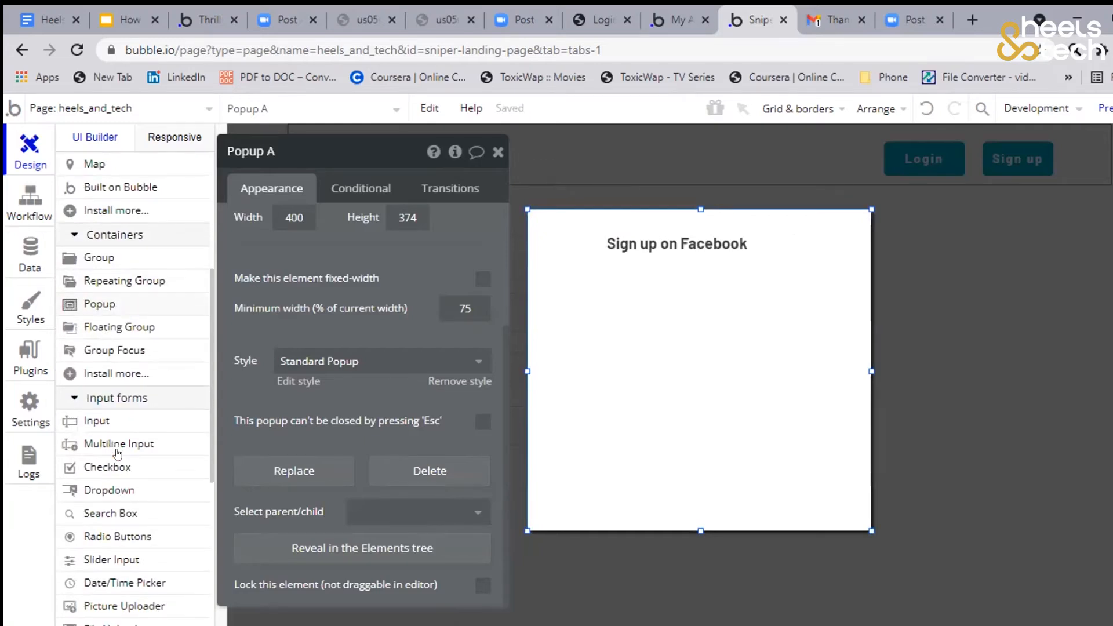
pyautogui.scroll(-1, 118, 454)
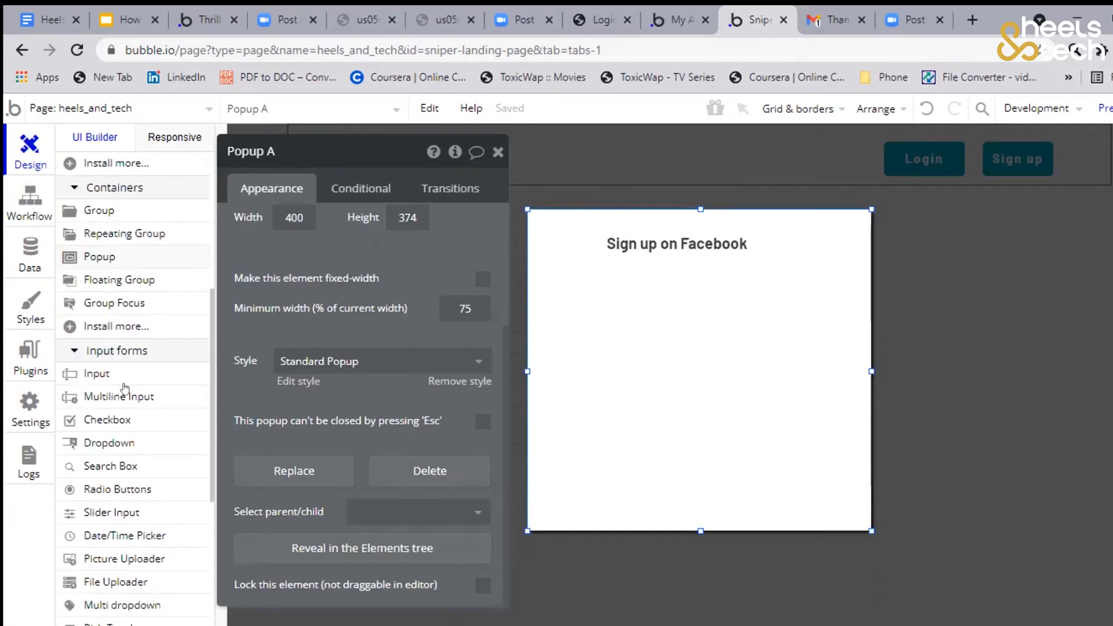
pyautogui.scroll(-1, 124, 388)
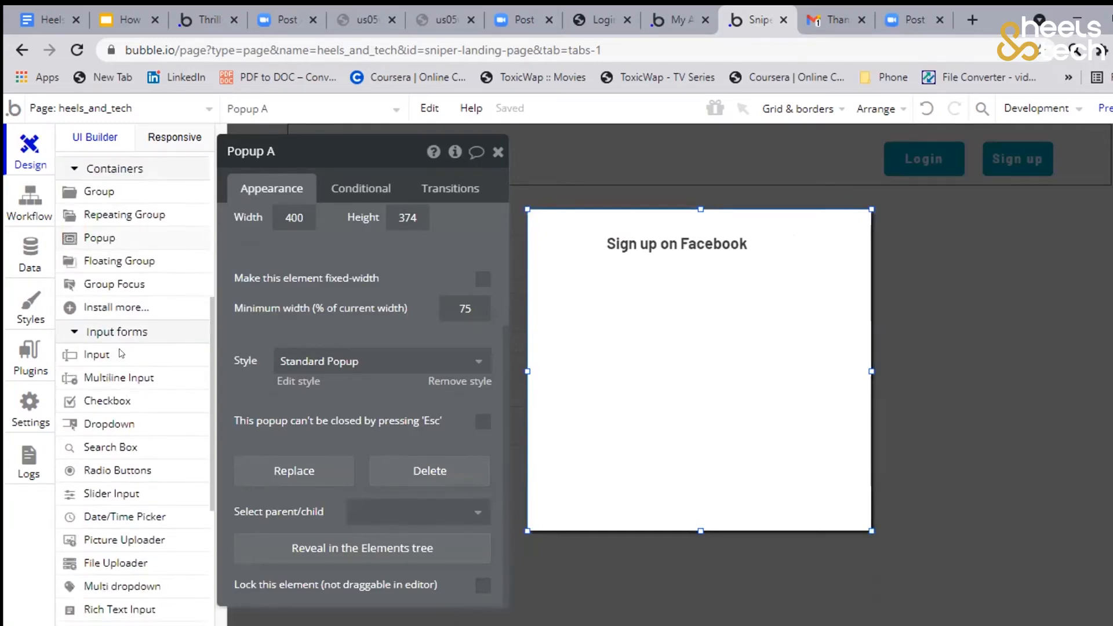
pyautogui.click(157, 356)
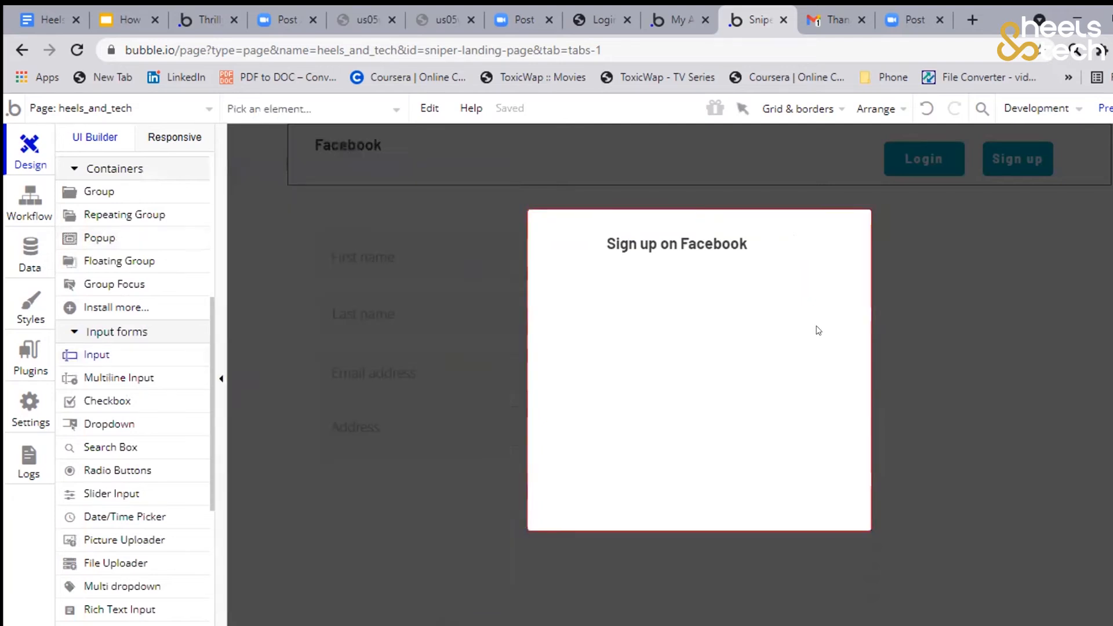
pyautogui.moveTo(583, 281); pyautogui.dragTo(818, 330)
pyautogui.click(395, 231)
pyautogui.write('Email address')
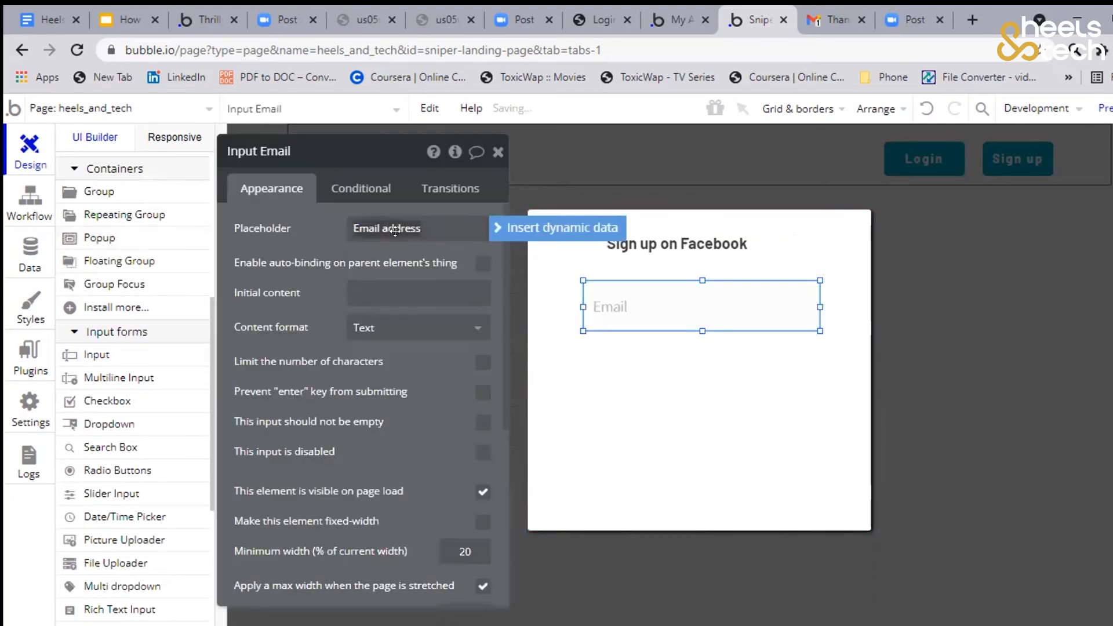
pyautogui.click(328, 237)
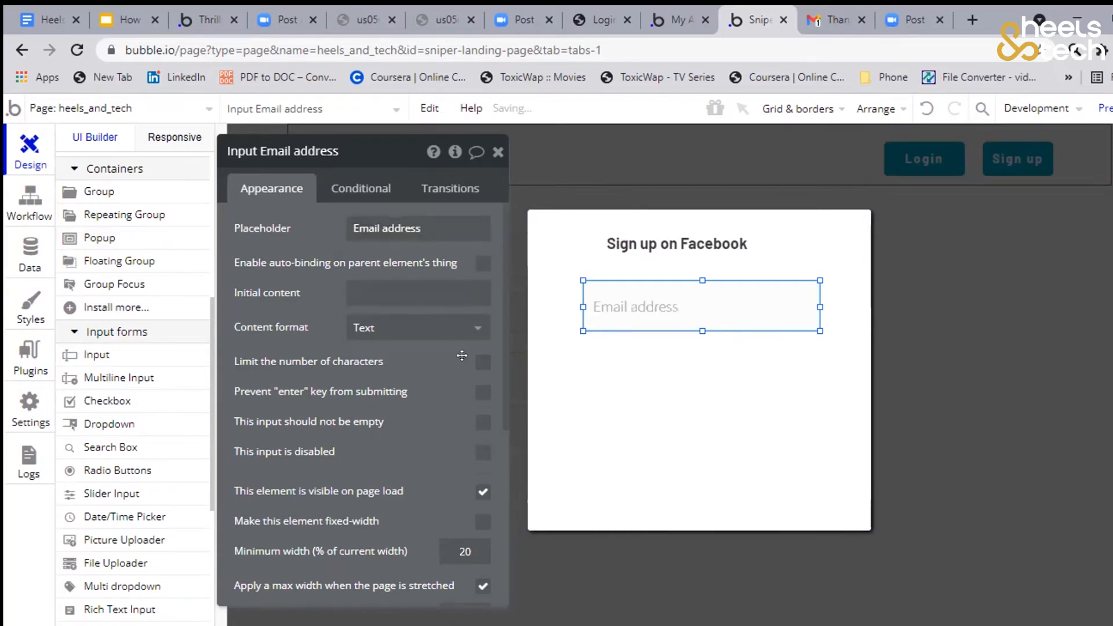
# Set the content format of the popup's Email address input to Email
pyautogui.click(371, 319)
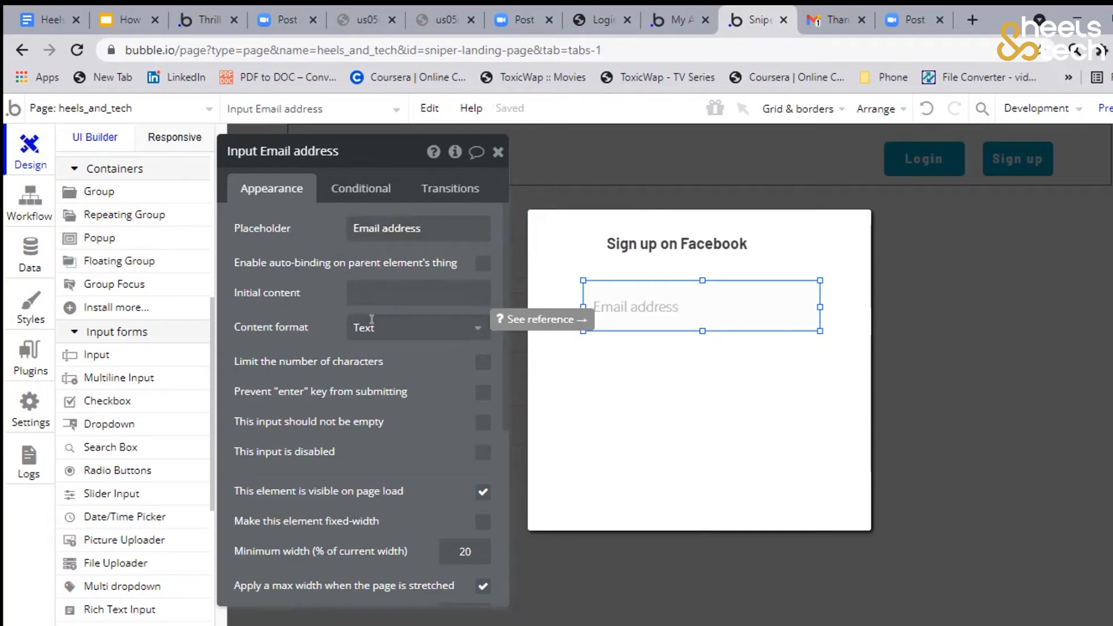
pyautogui.click(372, 320)
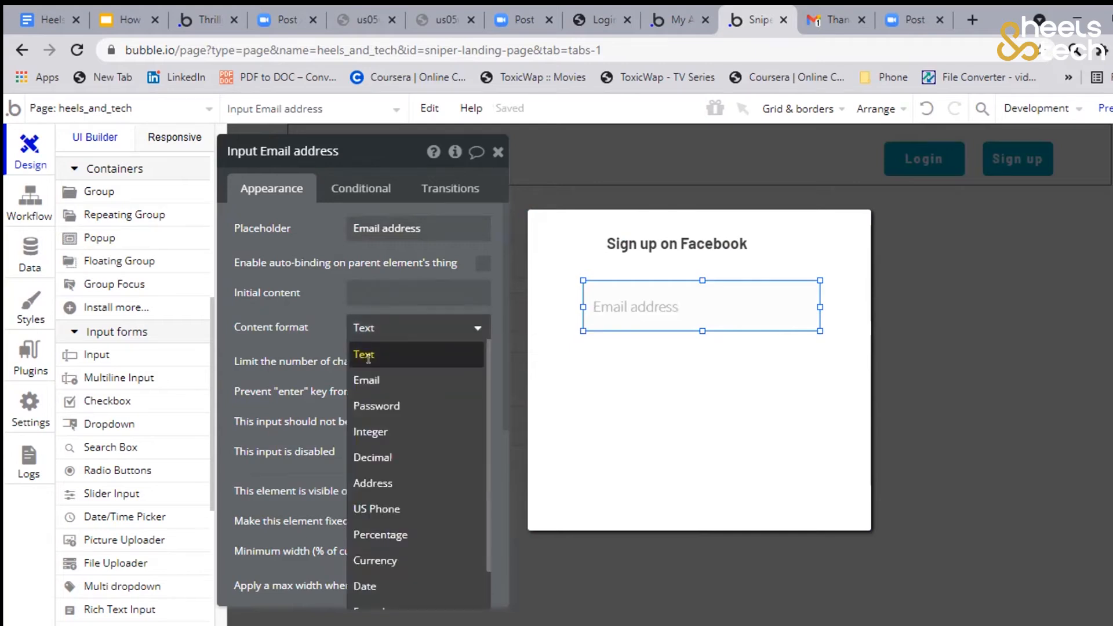
pyautogui.click(367, 381)
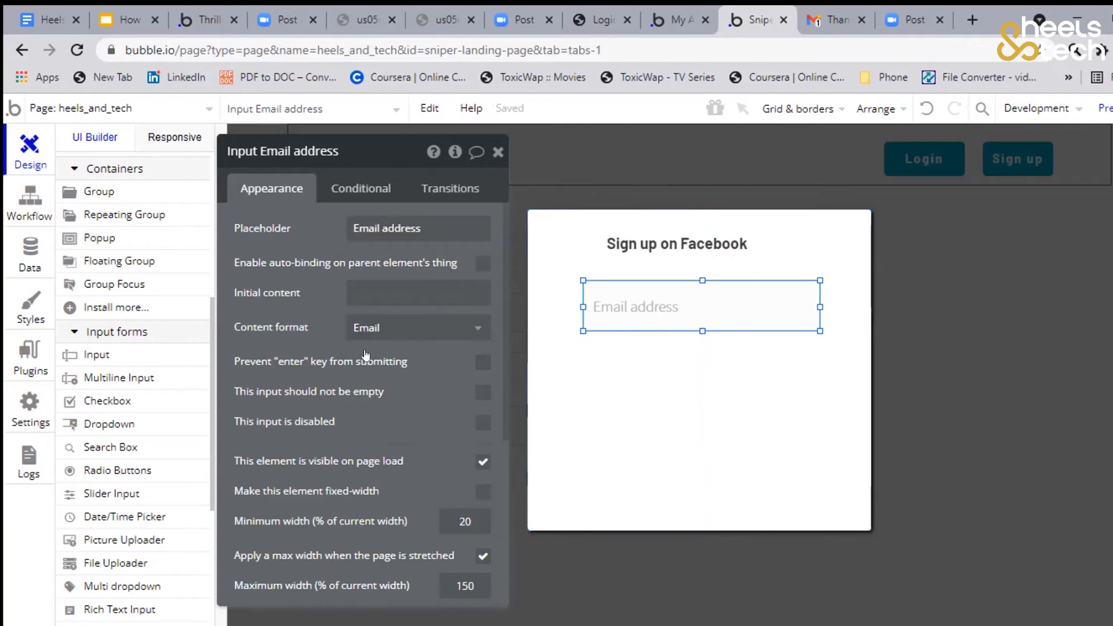
pyautogui.click(362, 328)
pyautogui.click(477, 328)
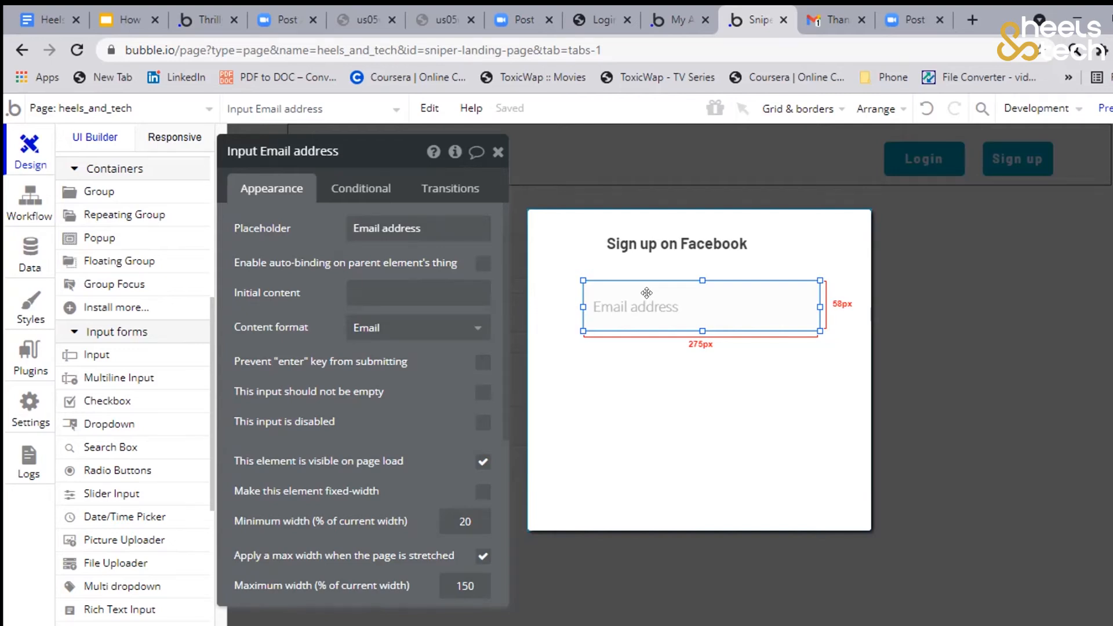
# Duplicate the Email address input about 19 px below with placeholder "Password" and add a "Sign up" button of about 163 by 56 px under it
pyautogui.moveTo(654, 303); pyautogui.dragTo(654, 372)
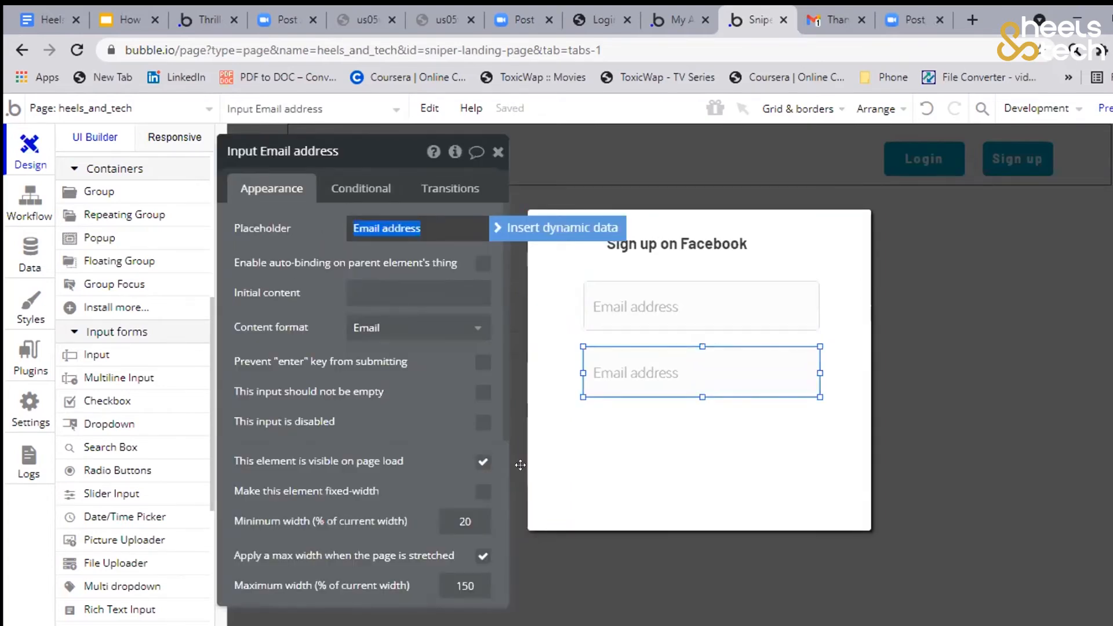
pyautogui.write('Password')
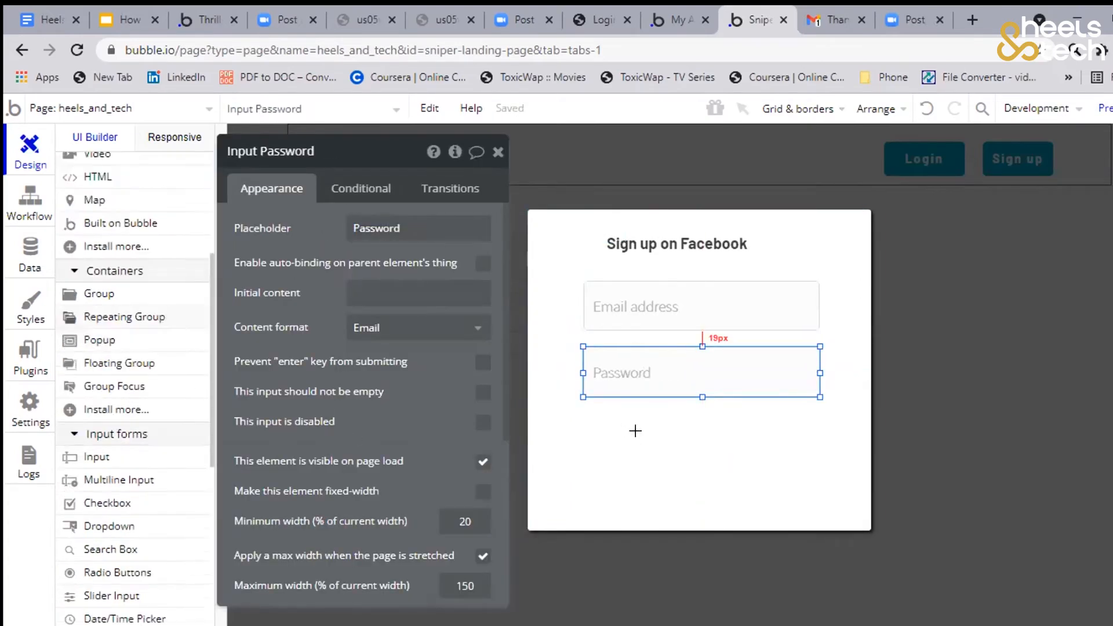
pyautogui.moveTo(628, 439); pyautogui.dragTo(770, 487)
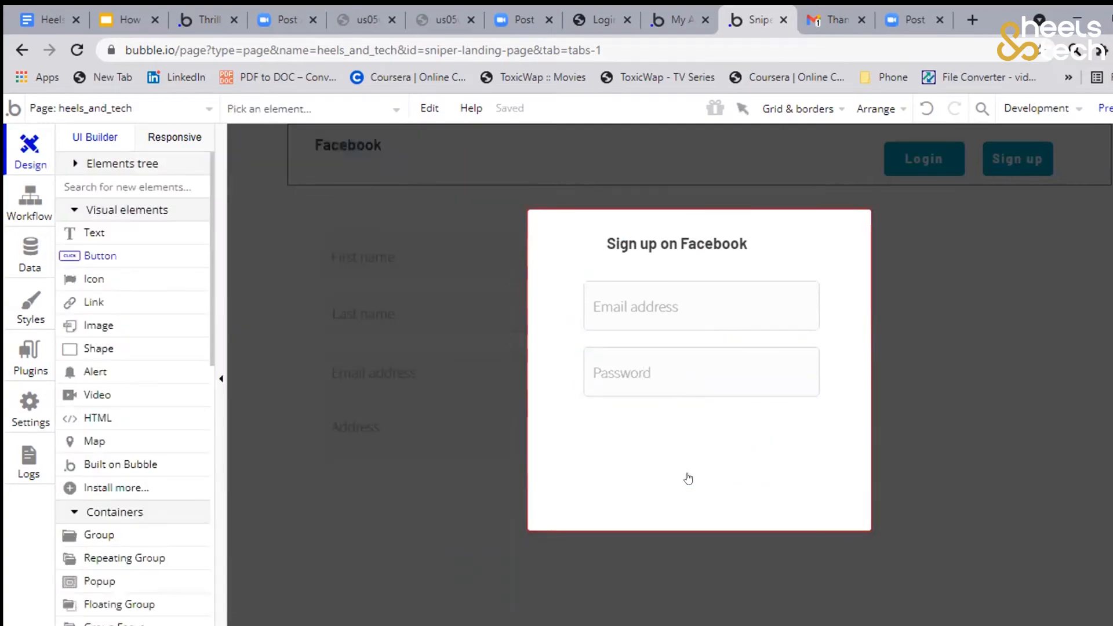
pyautogui.write('Sign up')
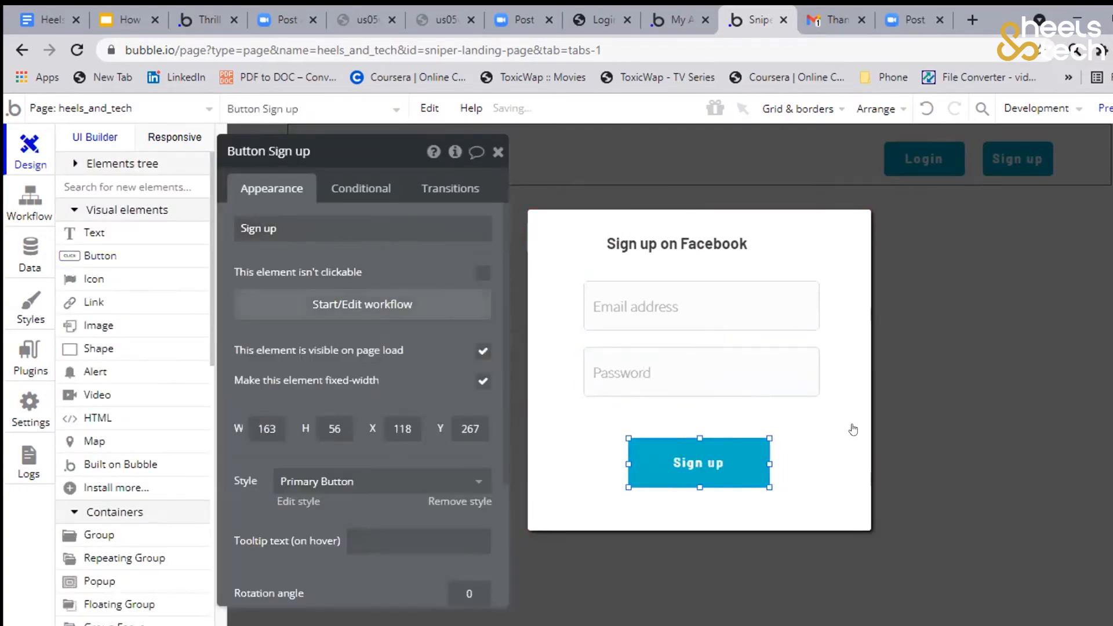
# Rename the popup as "Popup Signup"
pyautogui.click(819, 280)
pyautogui.click(302, 150)
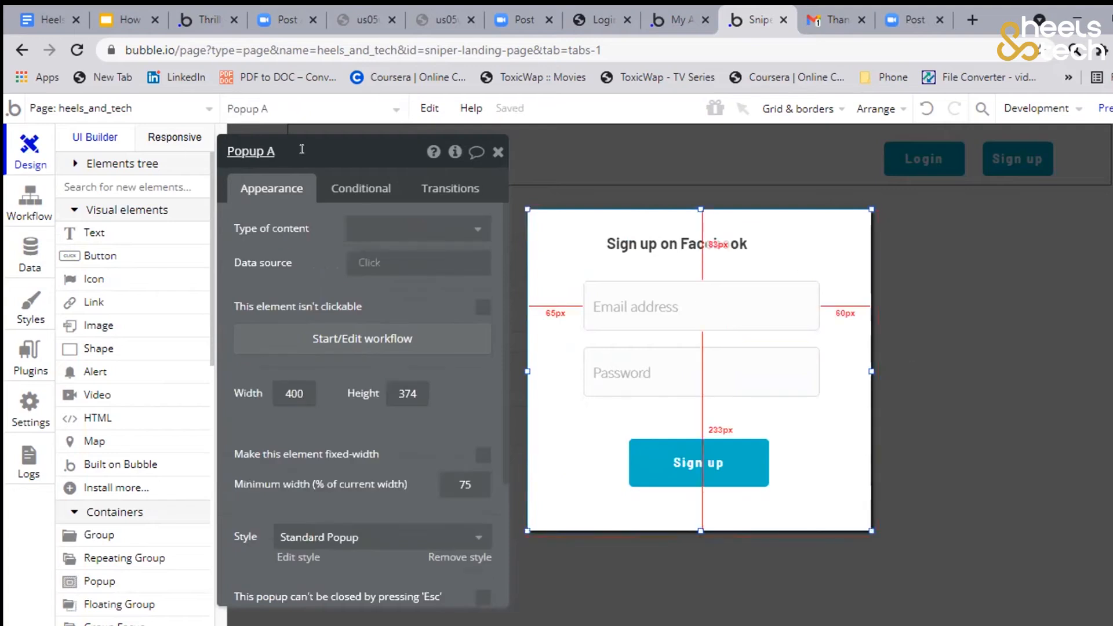
pyautogui.press('BackSpace')
pyautogui.press('BackSpace')
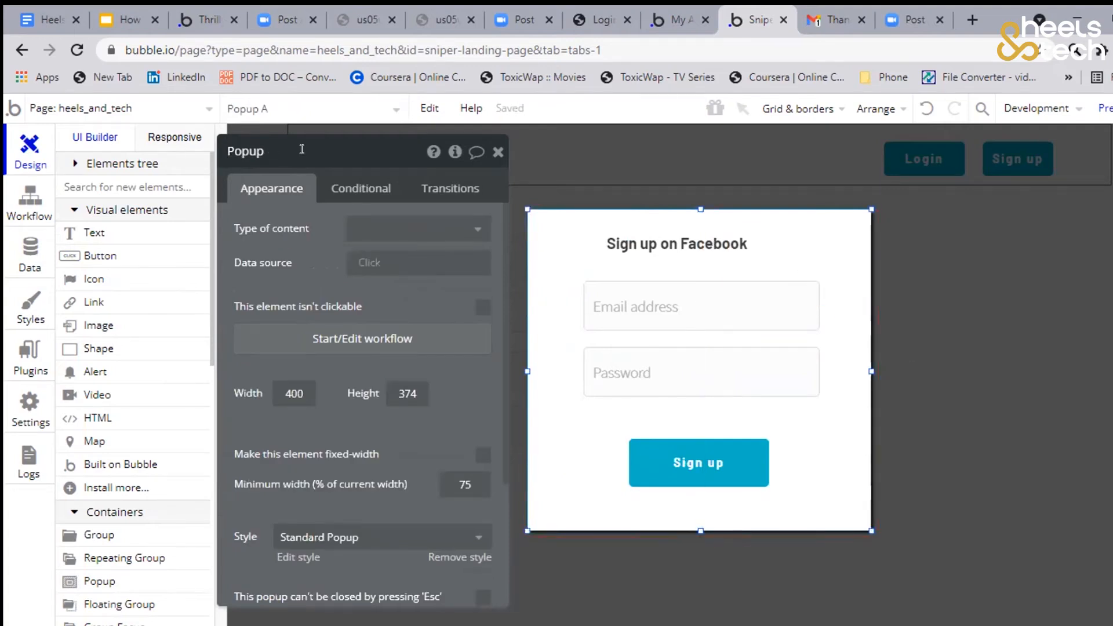
pyautogui.write('Signup')
pyautogui.click(697, 219)
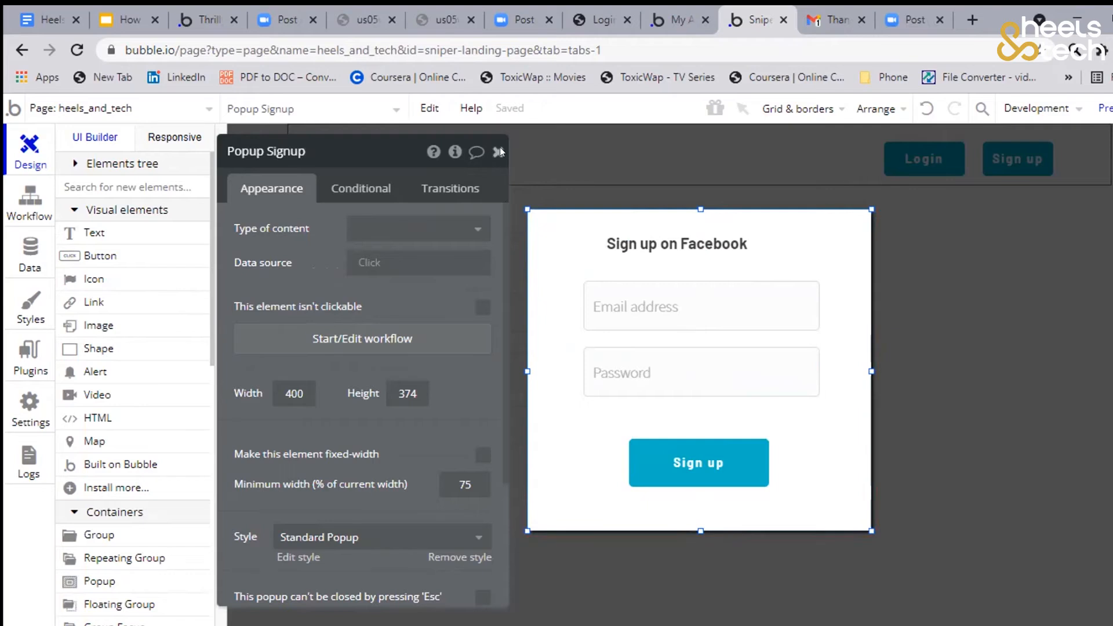
# Copy the Signup popup with its contents and paste the duplicate onto the page
pyautogui.click(497, 151)
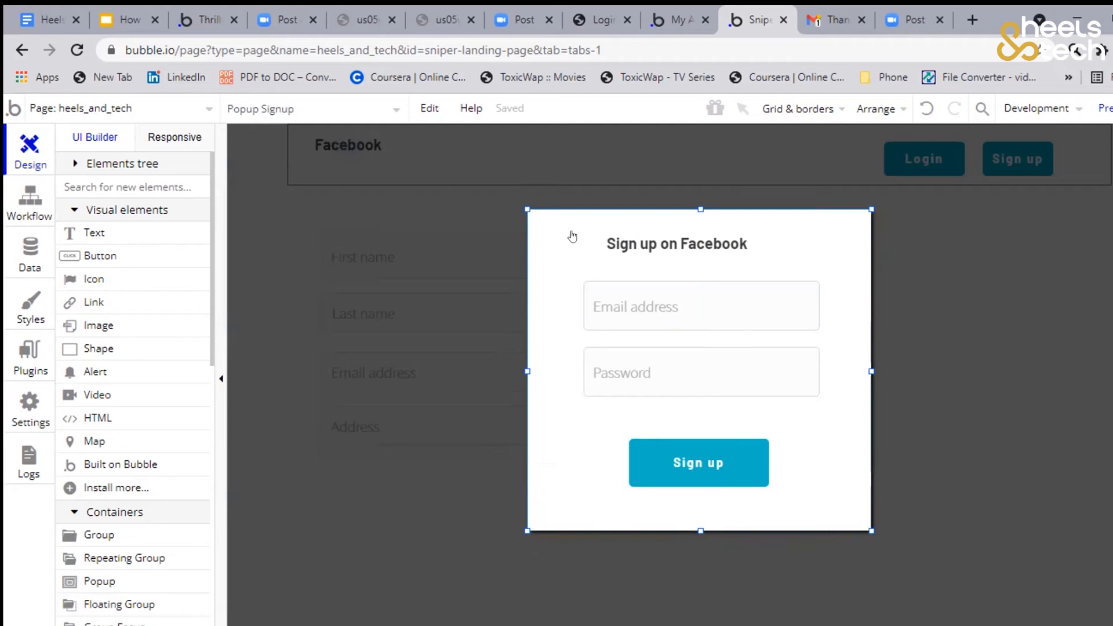
pyautogui.rightClick(574, 275)
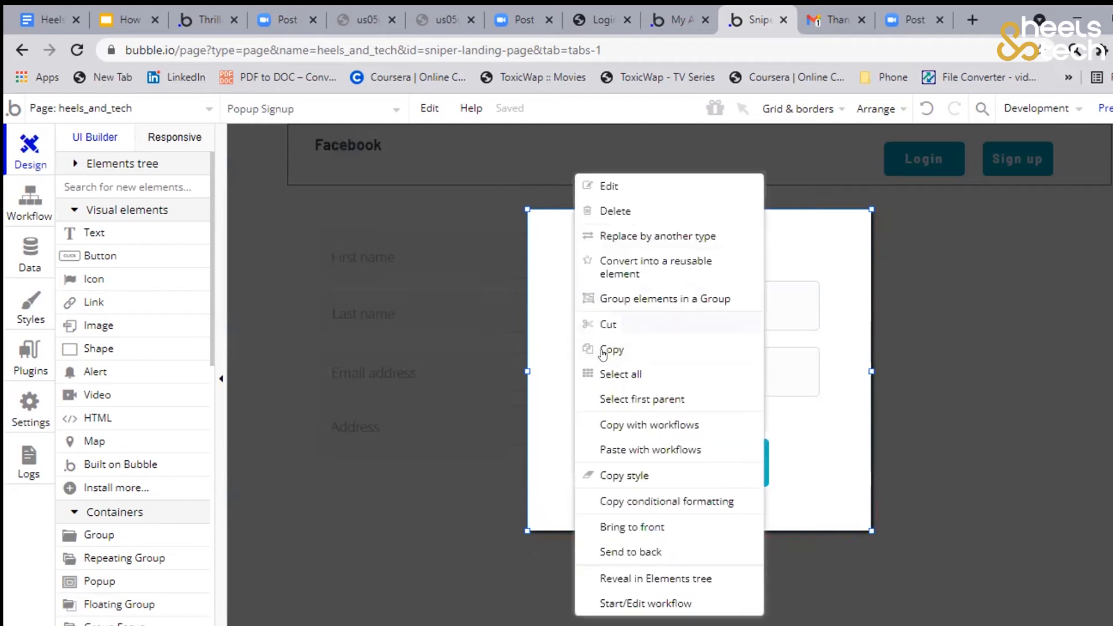
pyautogui.click(520, 373)
pyautogui.hotkey('ctrl', 'c')
pyautogui.hotkey('ctrl', 'v')
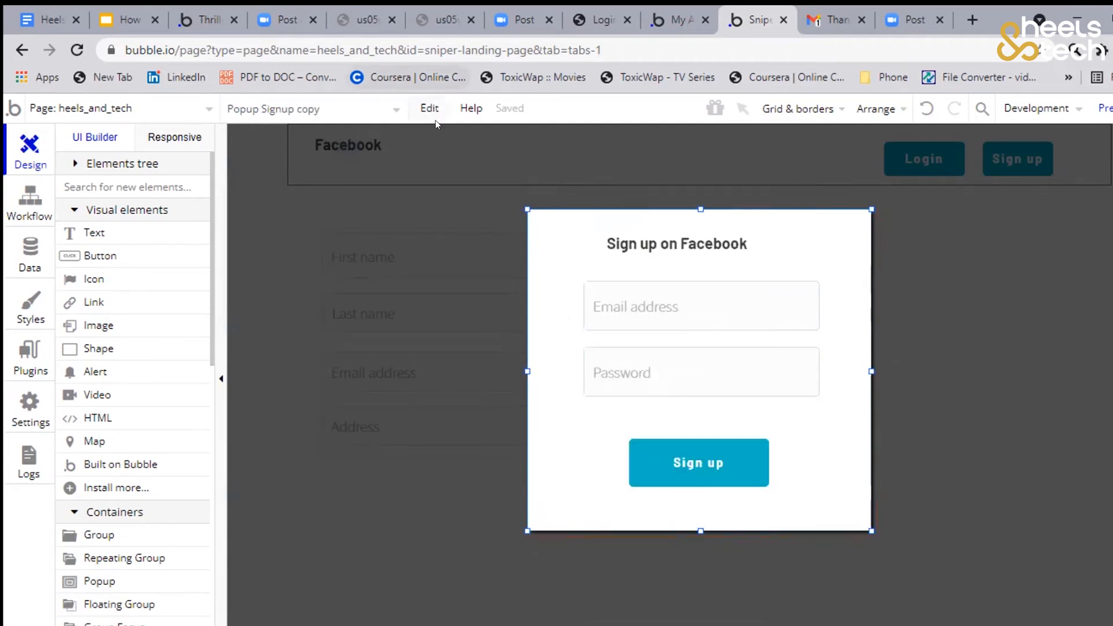
pyautogui.click(422, 109)
pyautogui.click(588, 237)
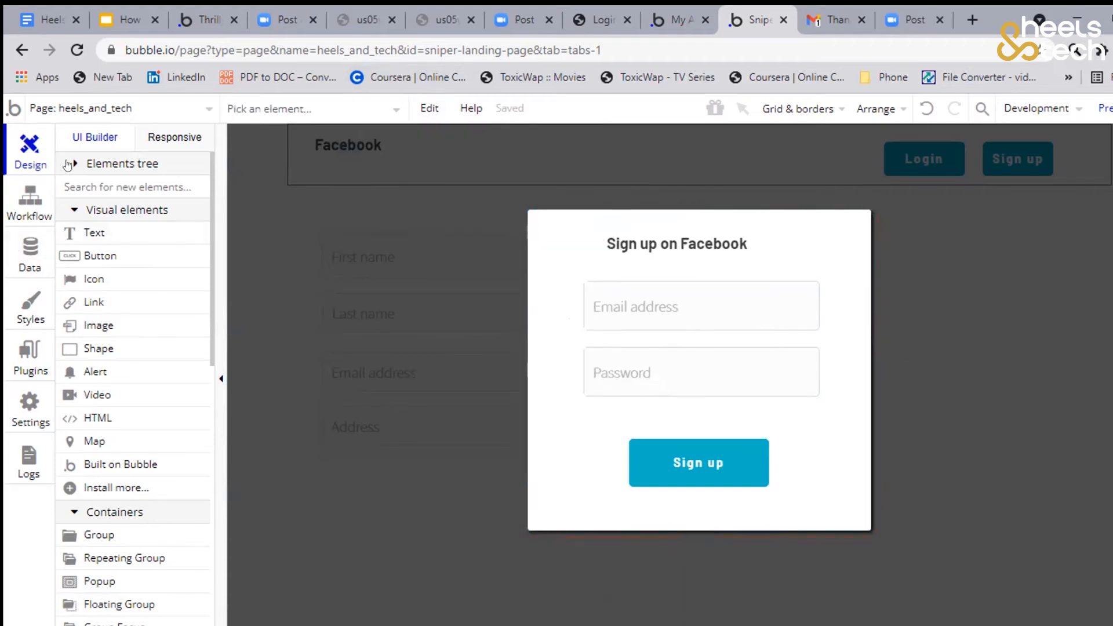
# Check the page's elements tree and delete the surplus Signup popup, keeping one original and one copy
pyautogui.click(70, 164)
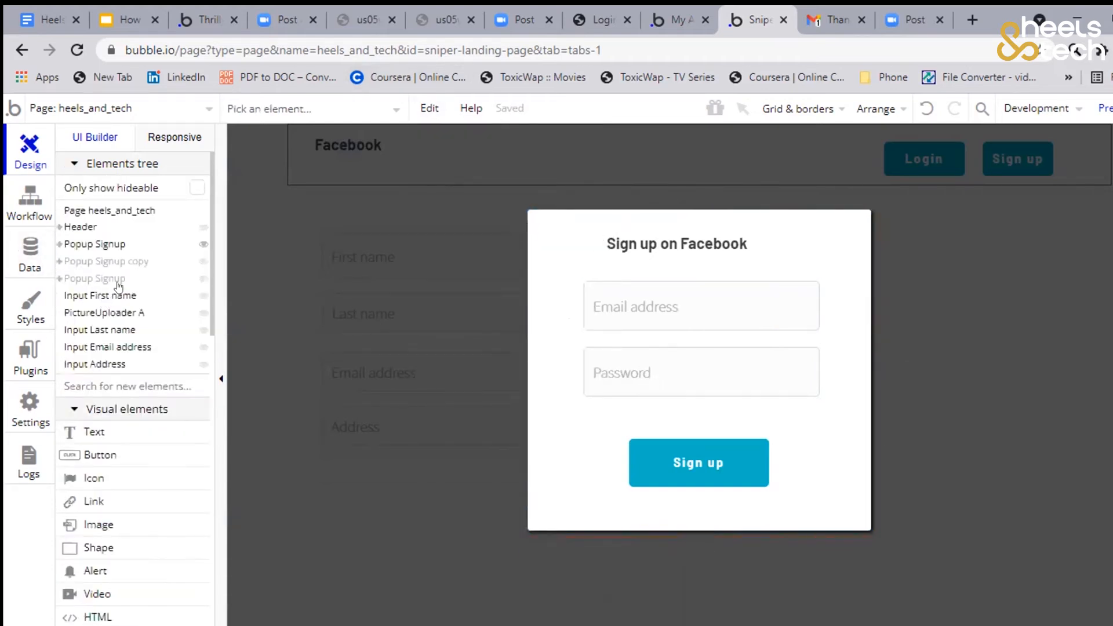
pyautogui.moveTo(112, 244)
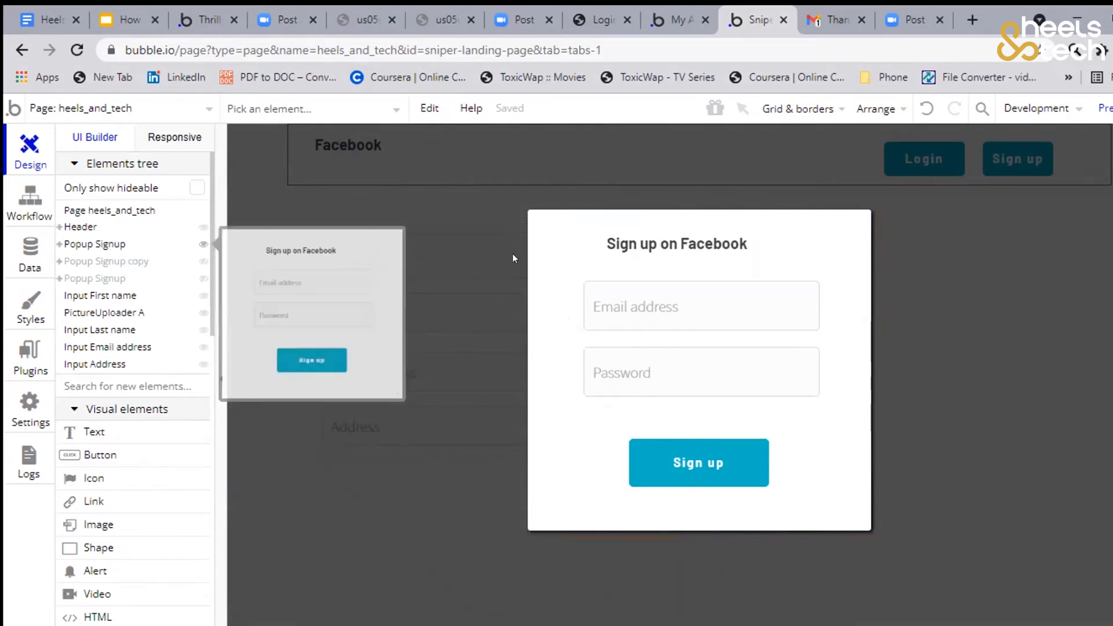
pyautogui.click(106, 243)
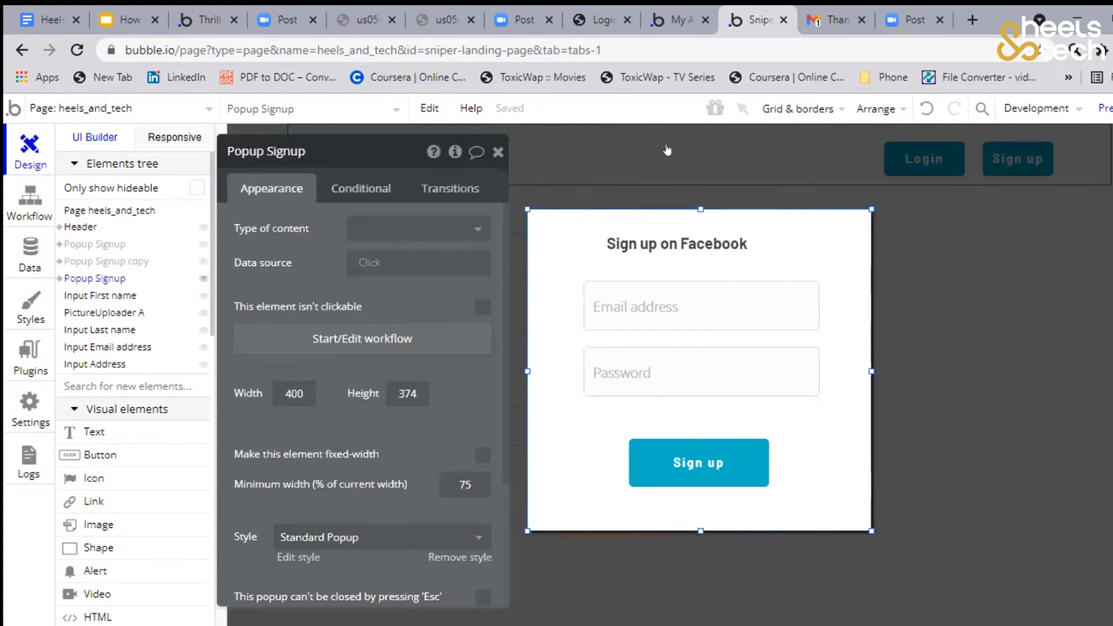
pyautogui.press('Delete')
pyautogui.press('Return')
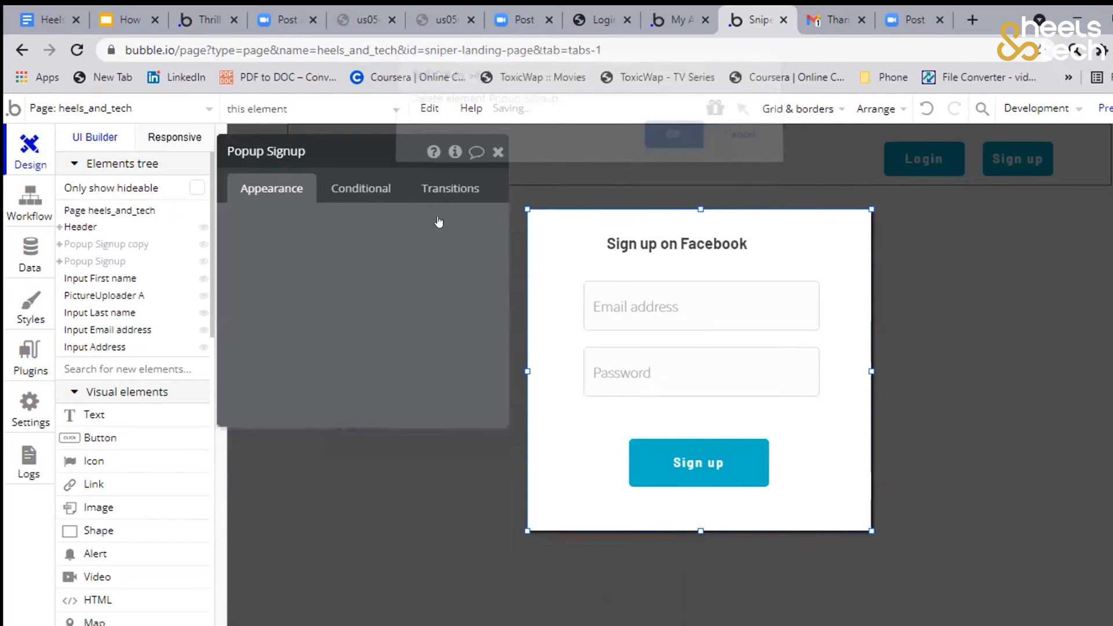
# Rename the copied Signup popup as "Popup Login"
pyautogui.press('BackSpace')
pyautogui.press('BackSpace')
pyautogui.press('BackSpace')
pyautogui.press('BackSpace')
pyautogui.press('BackSpace')
pyautogui.press('BackSpace')
pyautogui.press('BackSpace')
pyautogui.press('BackSpace')
pyautogui.press('BackSpace')
pyautogui.press('BackSpace')
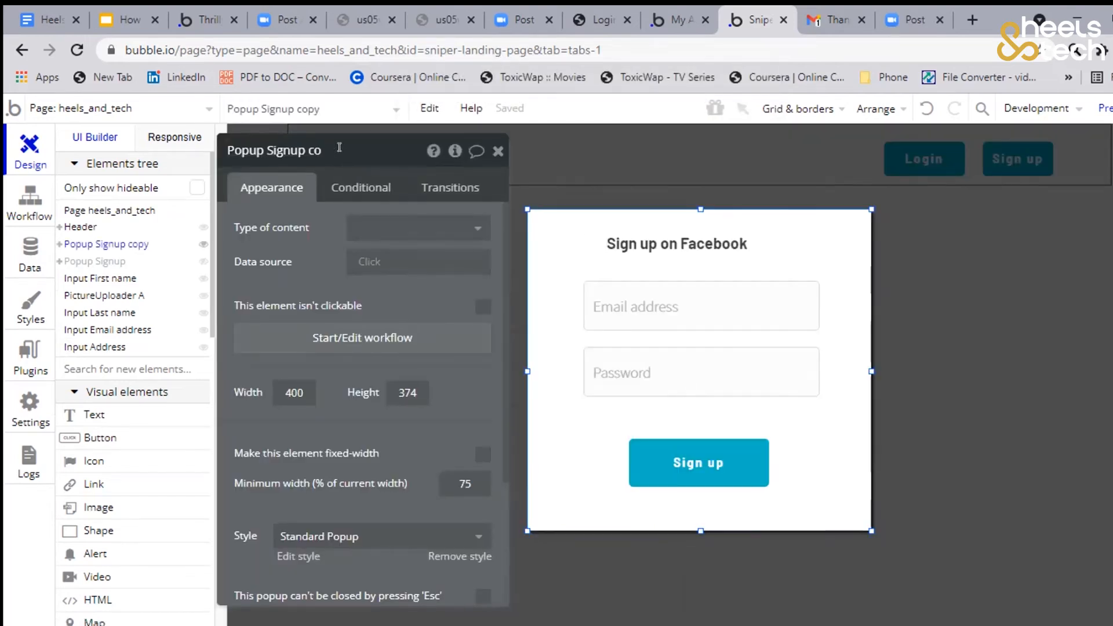
pyautogui.press('BackSpace')
pyautogui.write('Login')
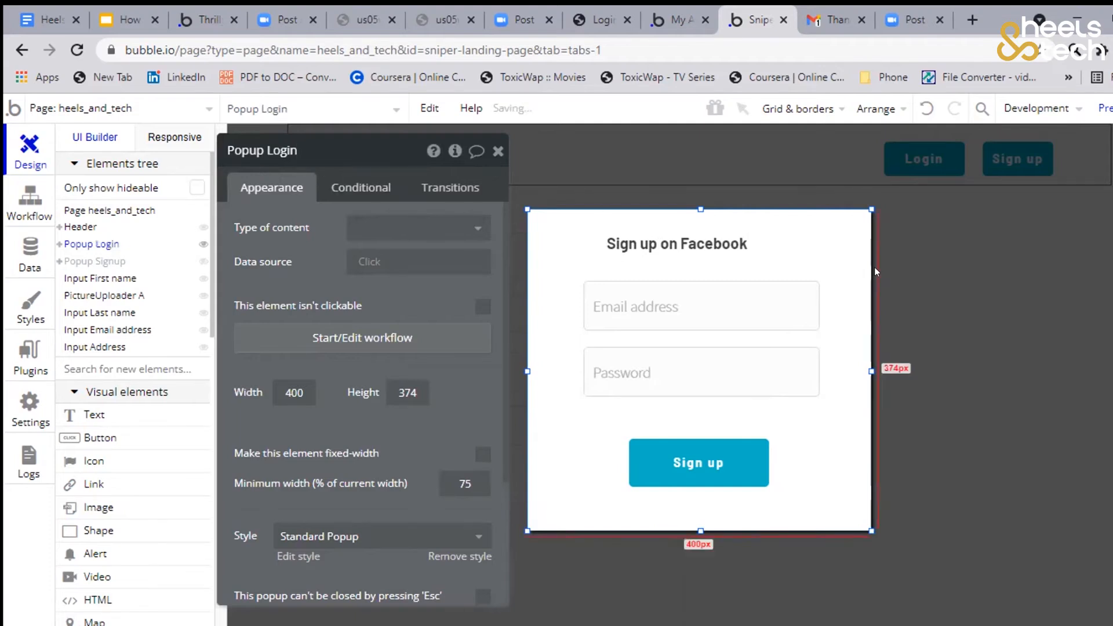
# Change the Login popup's heading text to "Login to Facebook"
pyautogui.click(699, 238)
pyautogui.click(292, 228)
pyautogui.press('BackSpace')
pyautogui.press('BackSpace')
pyautogui.press('BackSpace')
pyautogui.press('BackSpace')
pyautogui.press('BackSpace')
pyautogui.press('BackSpace')
pyautogui.press('BackSpace')
pyautogui.press('BackSpace')
pyautogui.press('BackSpace')
pyautogui.press('BackSpace')
pyautogui.write('Login t')
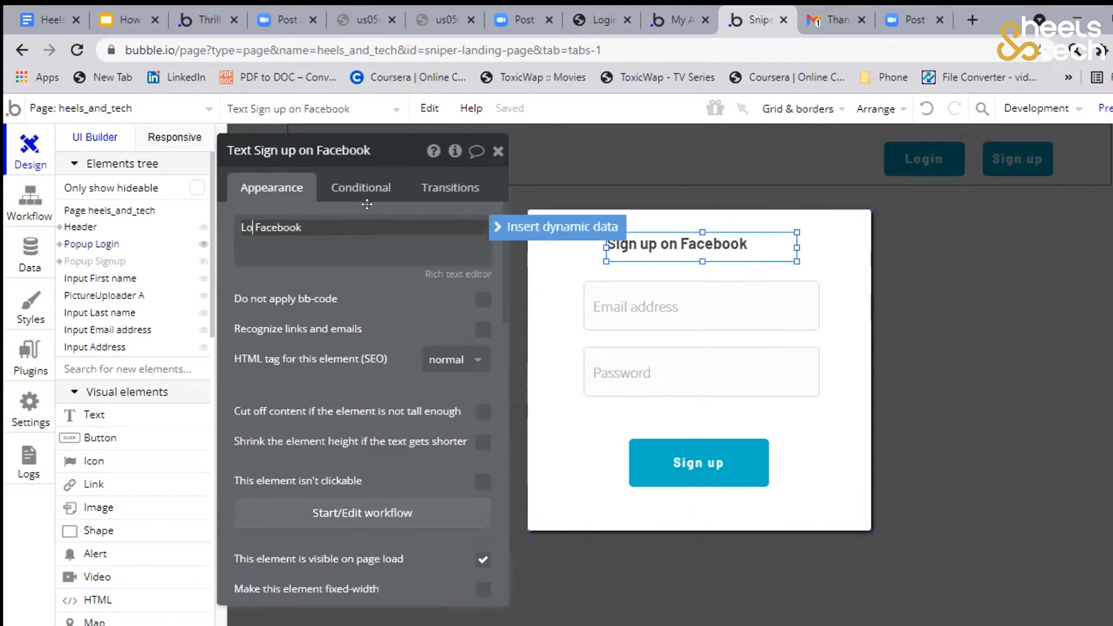
pyautogui.write('o')
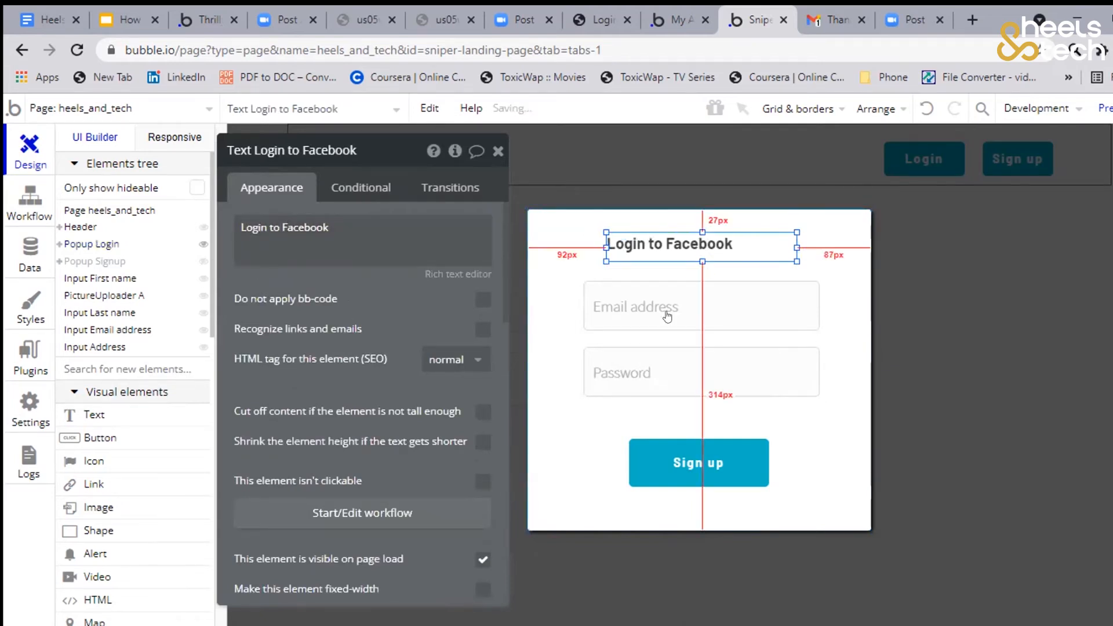
# Change the button caption in the Login popup to "Login"
pyautogui.click(684, 300)
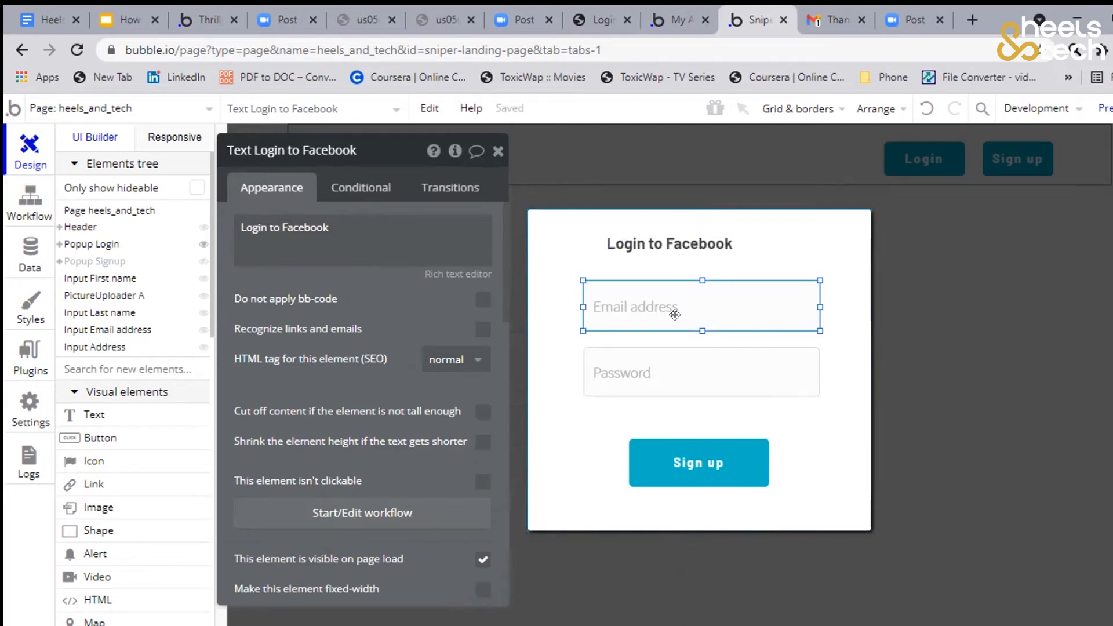
pyautogui.doubleClick(675, 315)
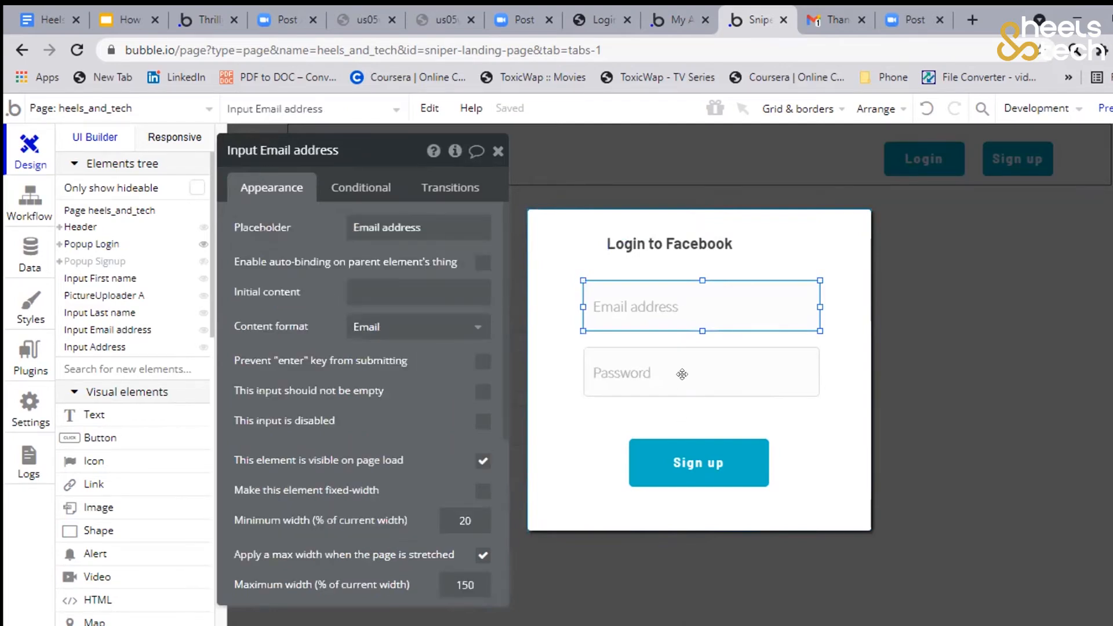
pyautogui.doubleClick(682, 375)
pyautogui.doubleClick(699, 458)
pyautogui.click(367, 237)
pyautogui.write('Fa')
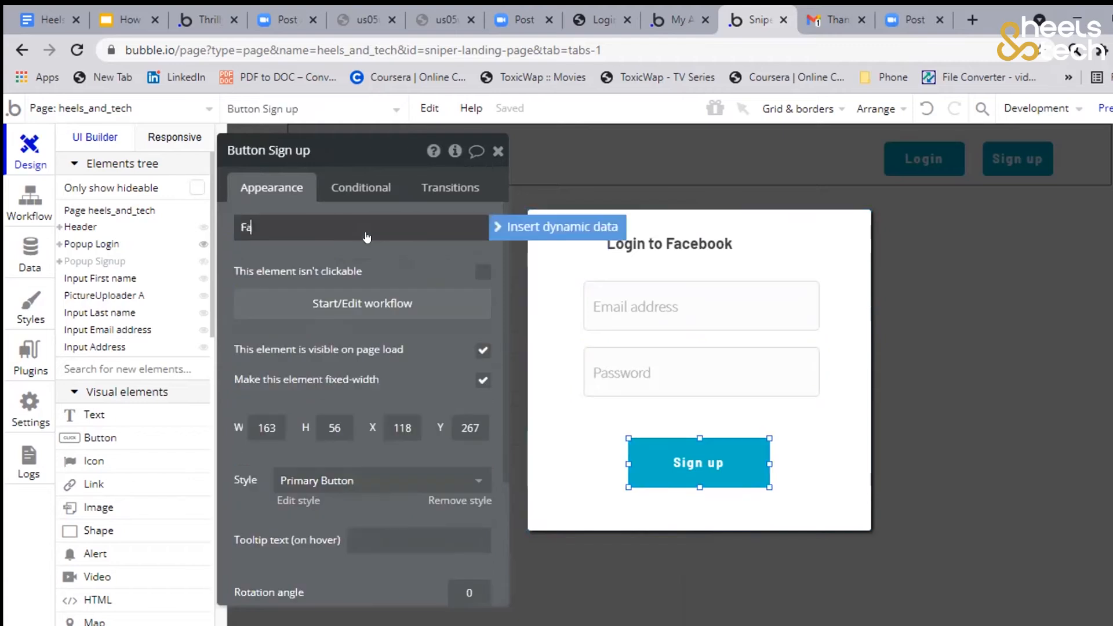
pyautogui.press('BackSpace')
pyautogui.press('BackSpace')
pyautogui.write('Login')
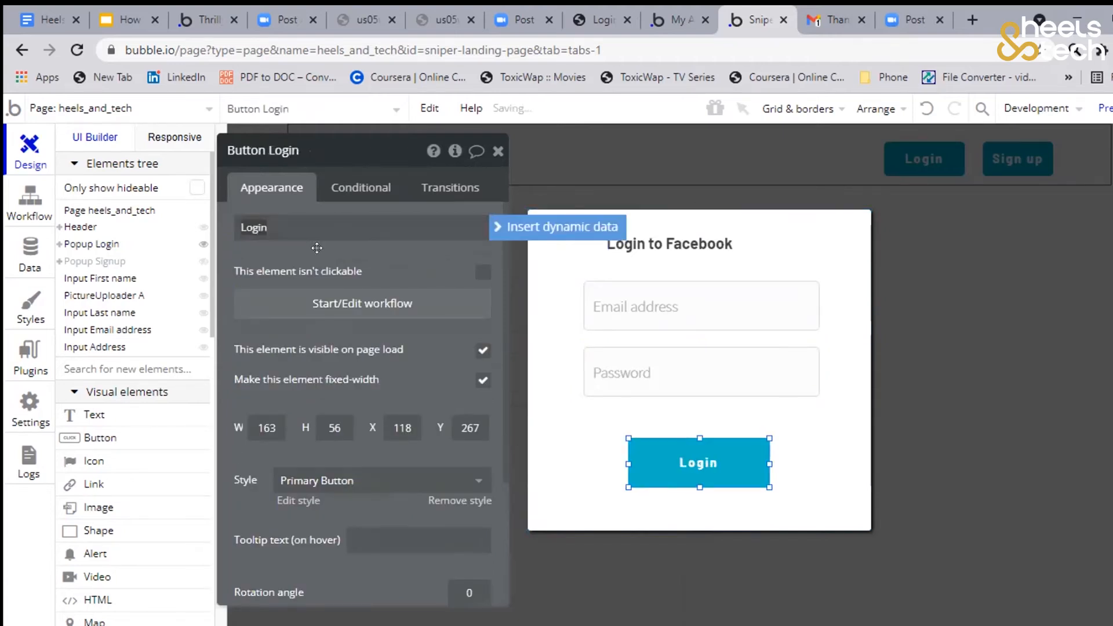
pyautogui.click(964, 424)
# Start a click workflow for the Sign up button in the page header
pyautogui.click(824, 205)
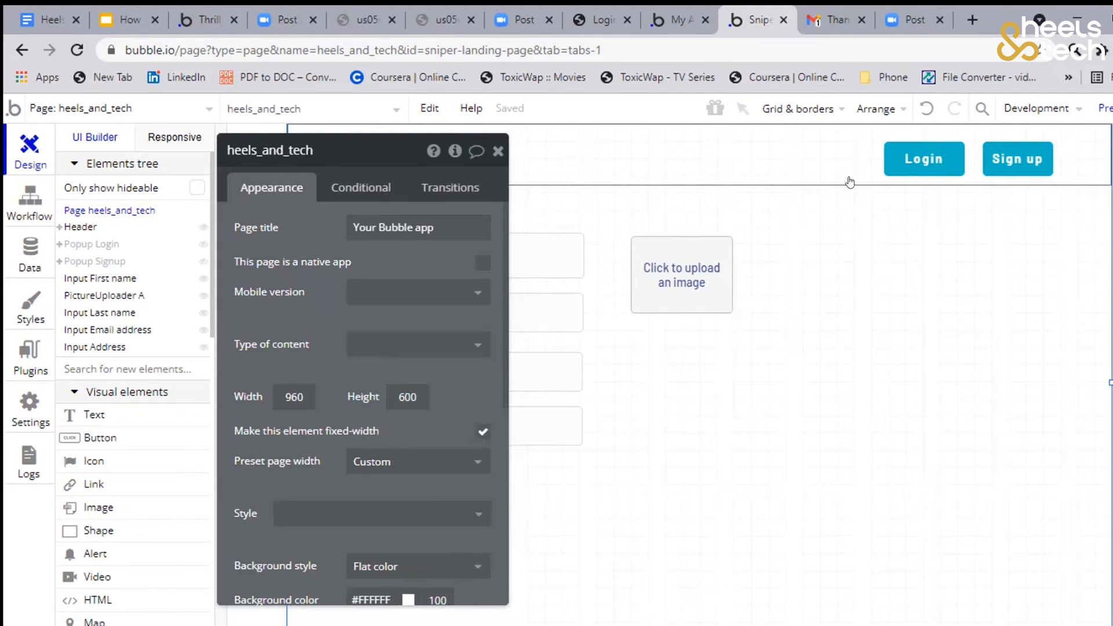
pyautogui.click(1015, 174)
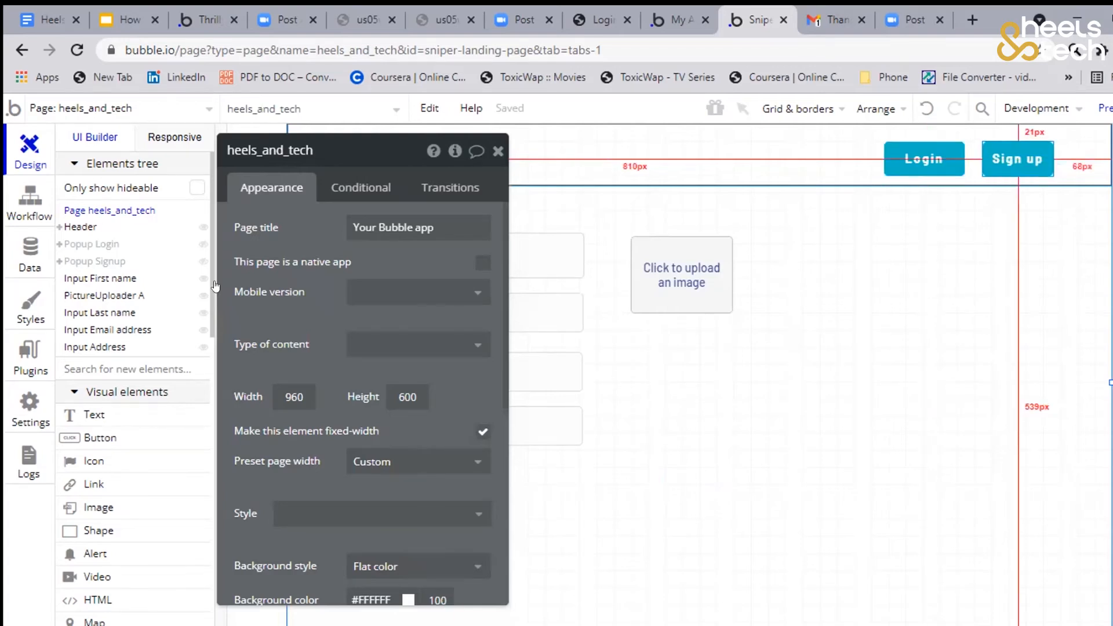
pyautogui.moveTo(94, 262)
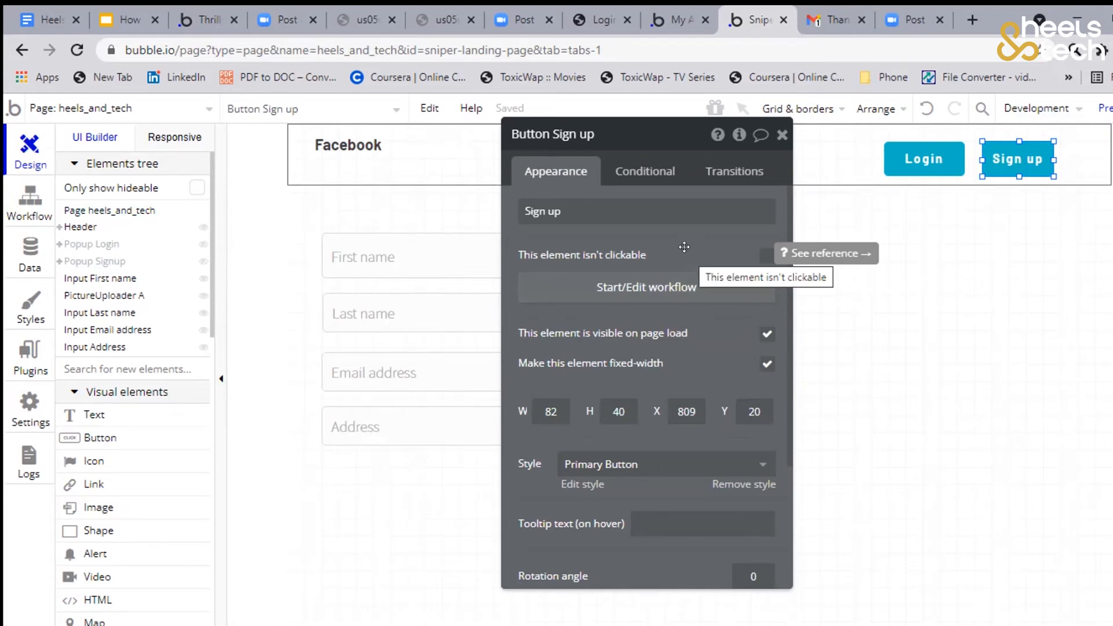
pyautogui.click(665, 288)
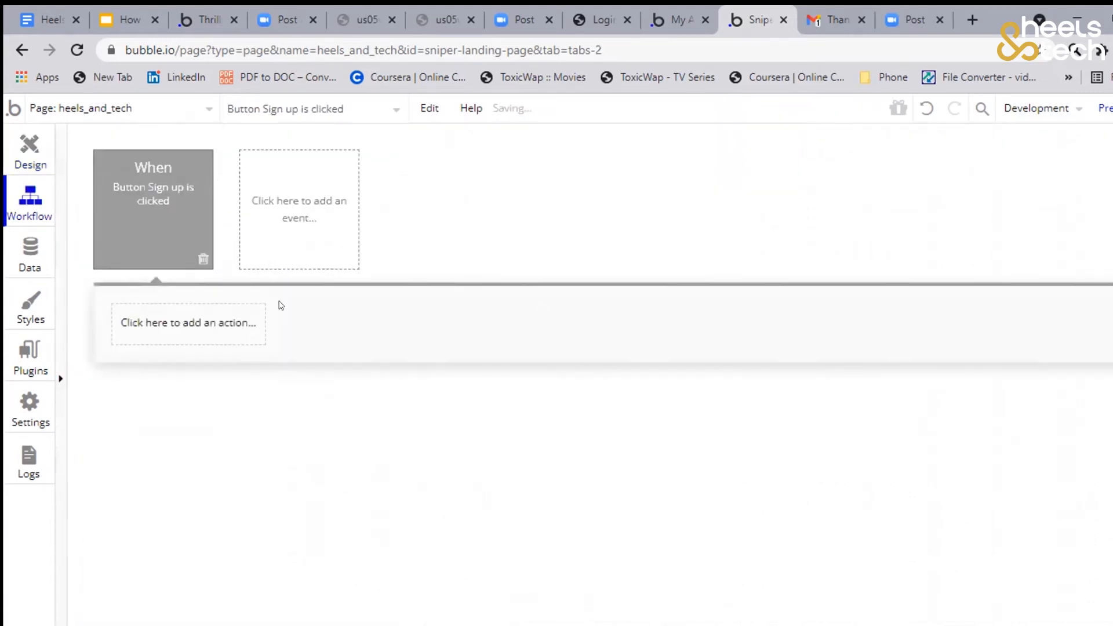
# Add a Show element action to the header Sign up workflow, with Popup Signup as its element
pyautogui.moveTo(154, 165)
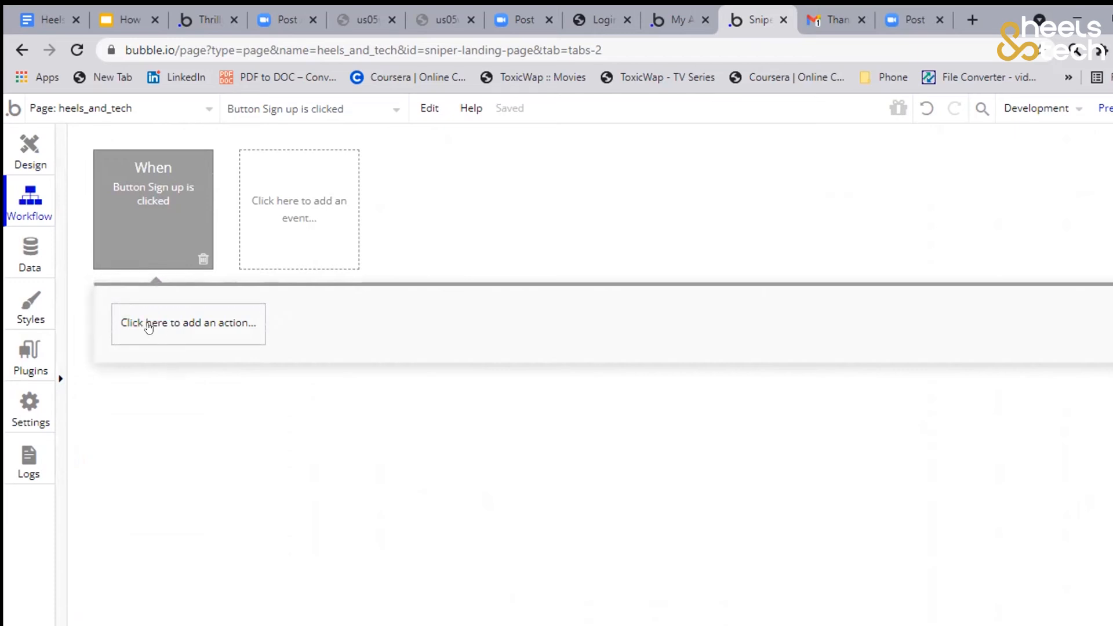
pyautogui.click(149, 328)
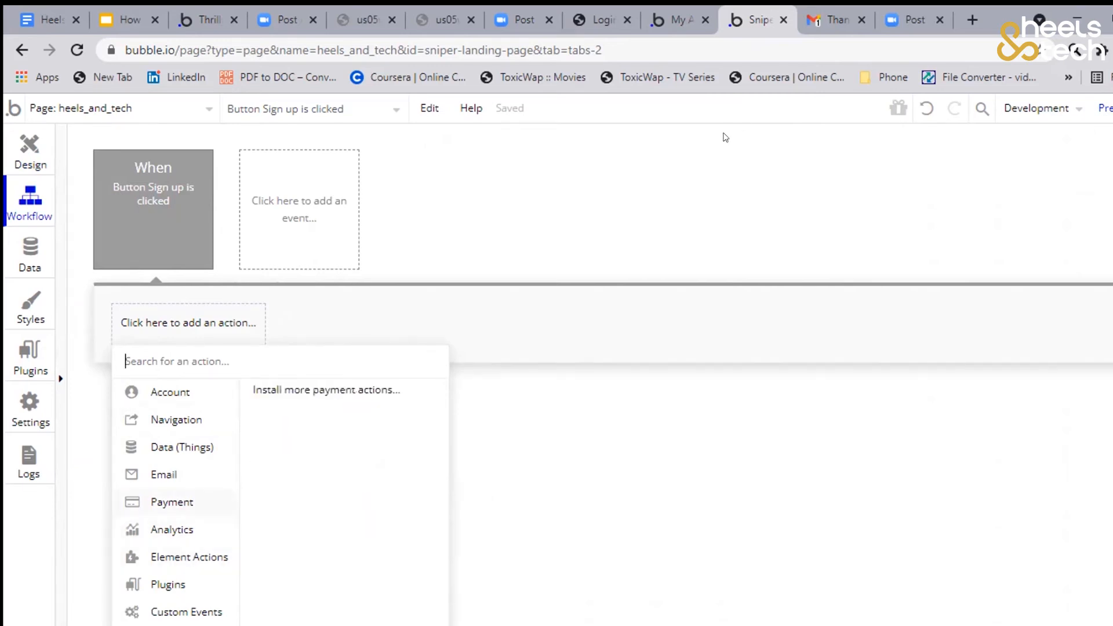
pyautogui.moveTo(189, 557)
pyautogui.click(263, 405)
pyautogui.click(700, 177)
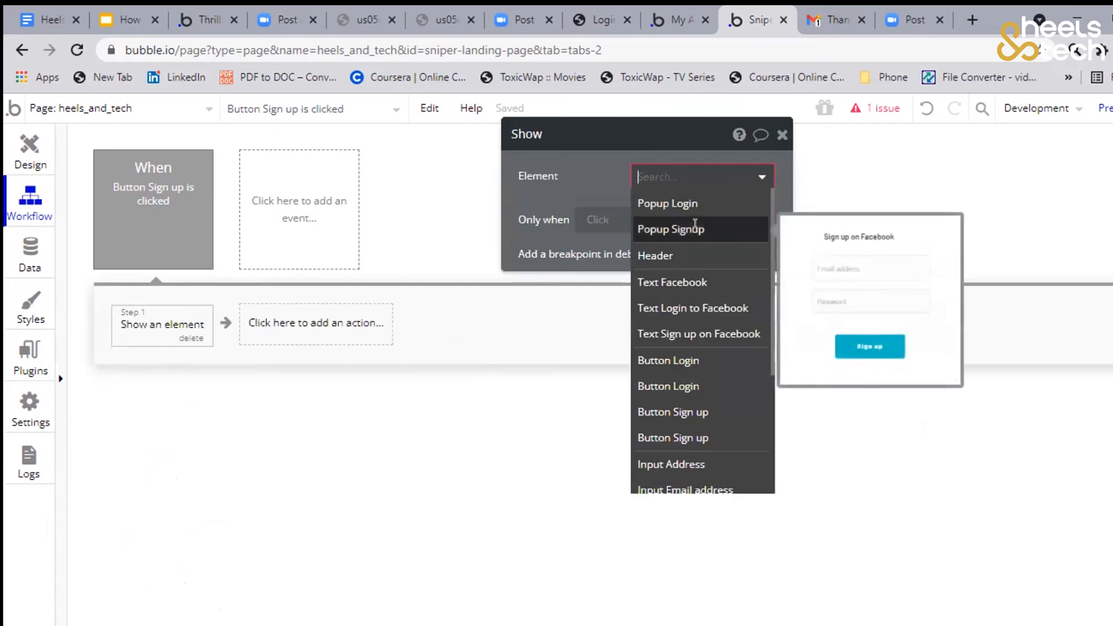
pyautogui.click(695, 227)
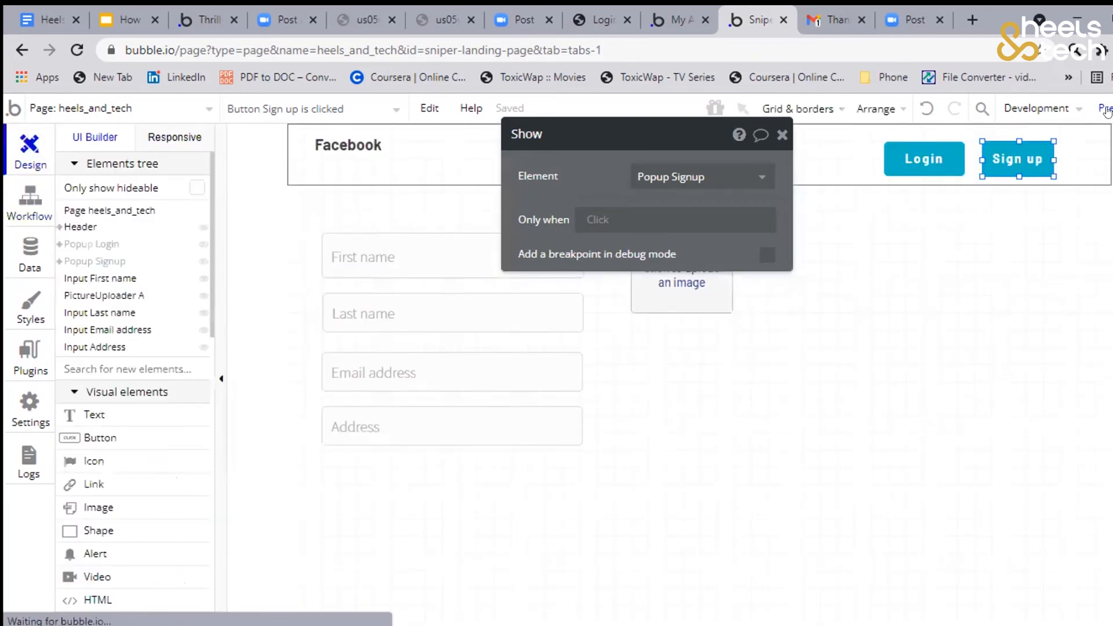
# Preview the heels_and_tech page, test that the header's Sign up button opens its popup, and dismiss the popup
pyautogui.moveTo(1106, 111)
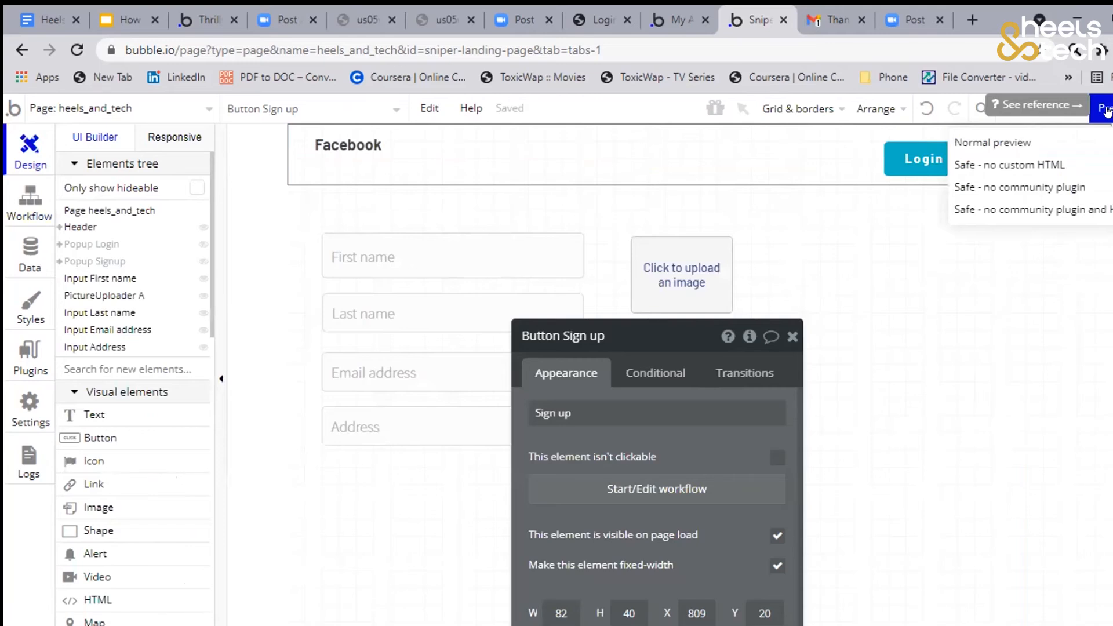
pyautogui.click(902, 251)
pyautogui.click(1106, 109)
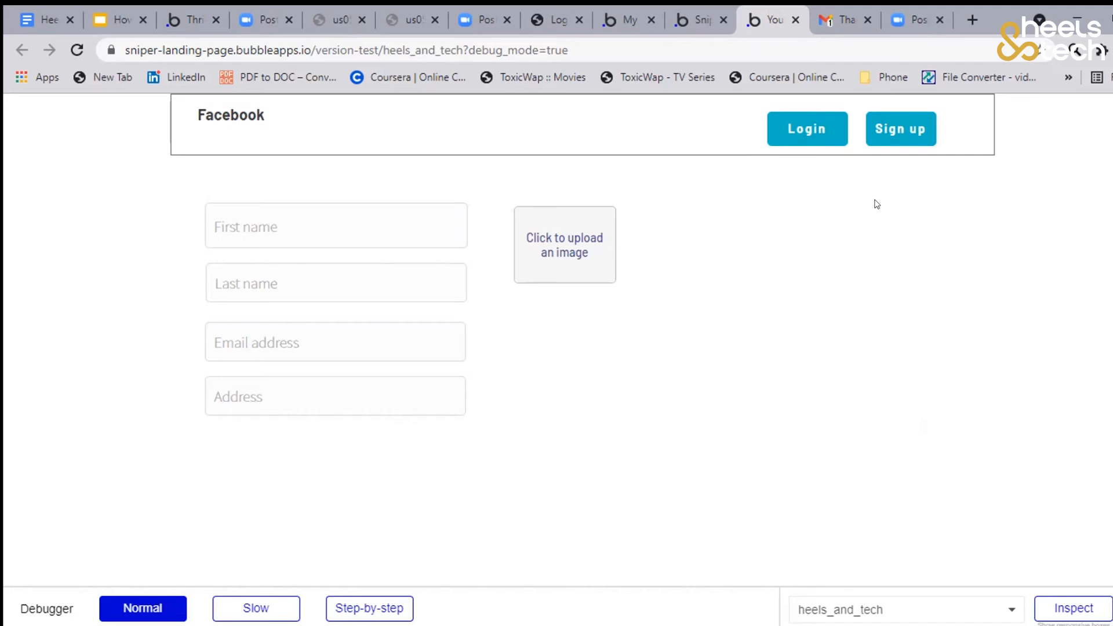
pyautogui.click(893, 131)
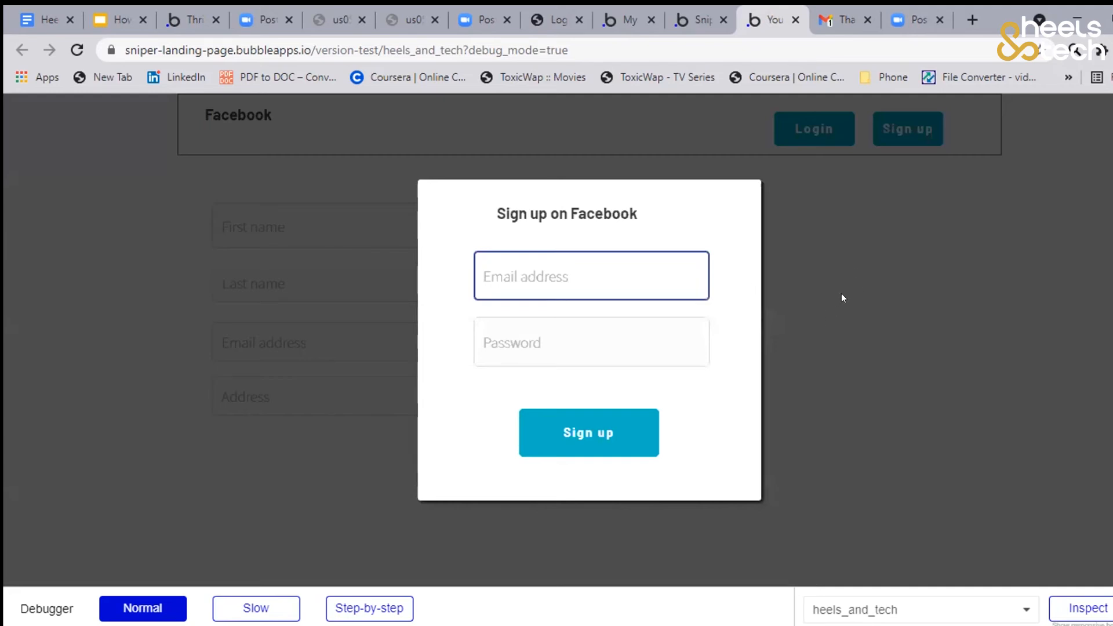
pyautogui.click(858, 315)
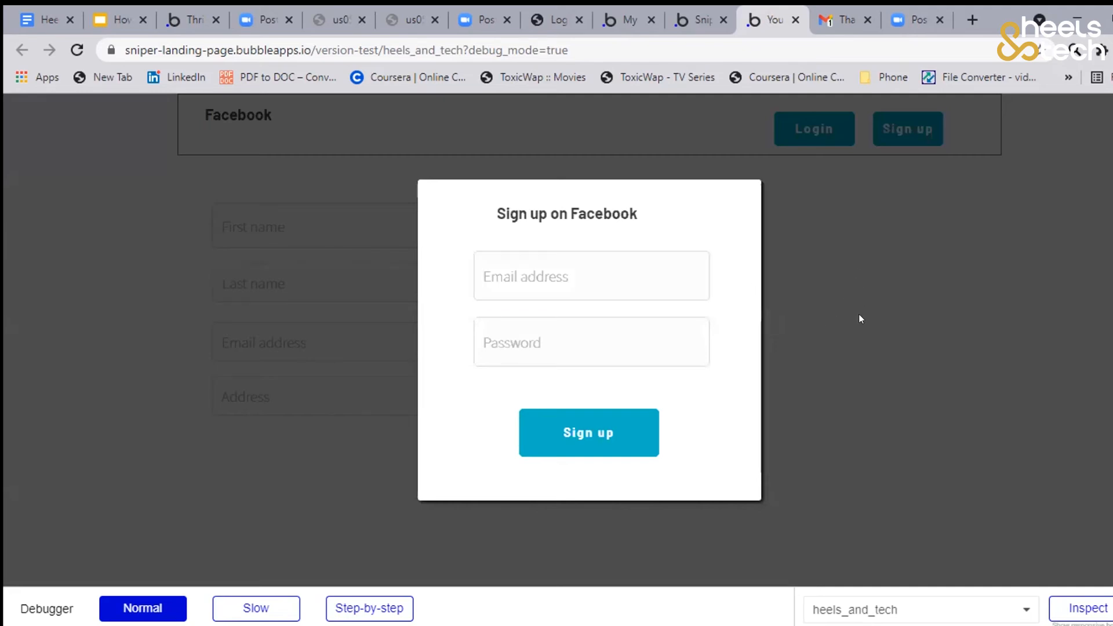
pyautogui.press('Escape')
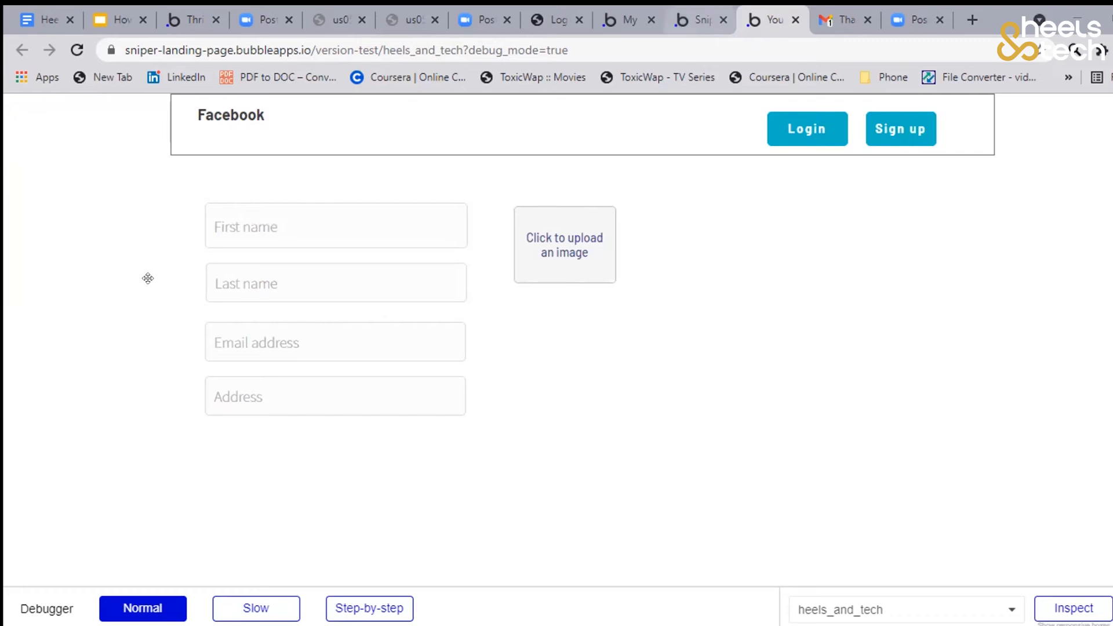
# Return to the page editor and give the header's Login button a workflow that shows Popup Login
pyautogui.click(701, 20)
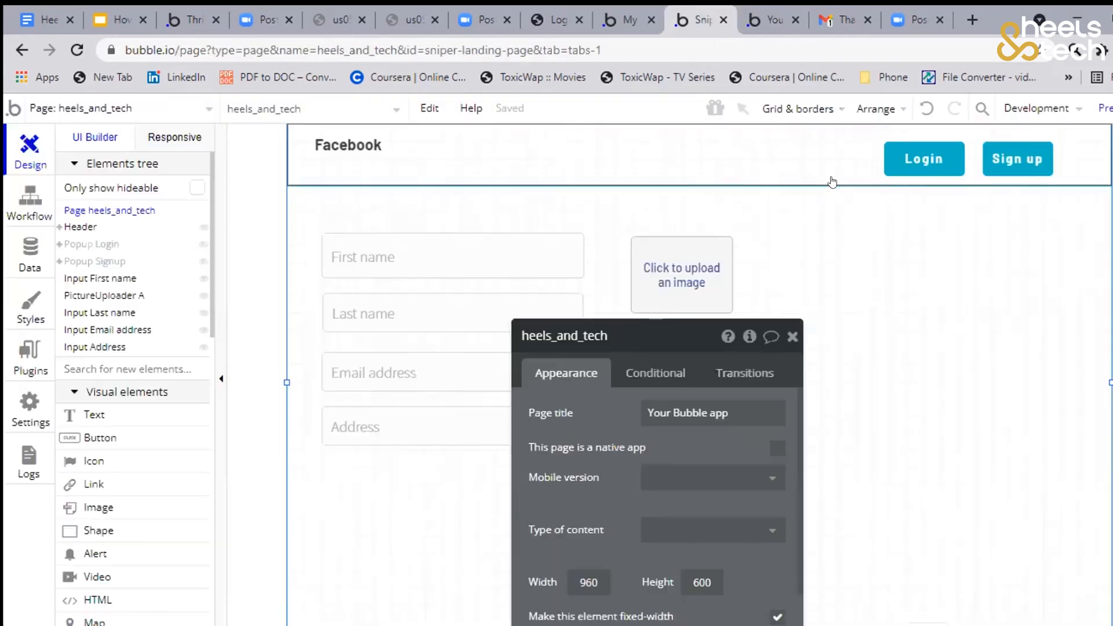
pyautogui.moveTo(608, 334); pyautogui.dragTo(190, 215)
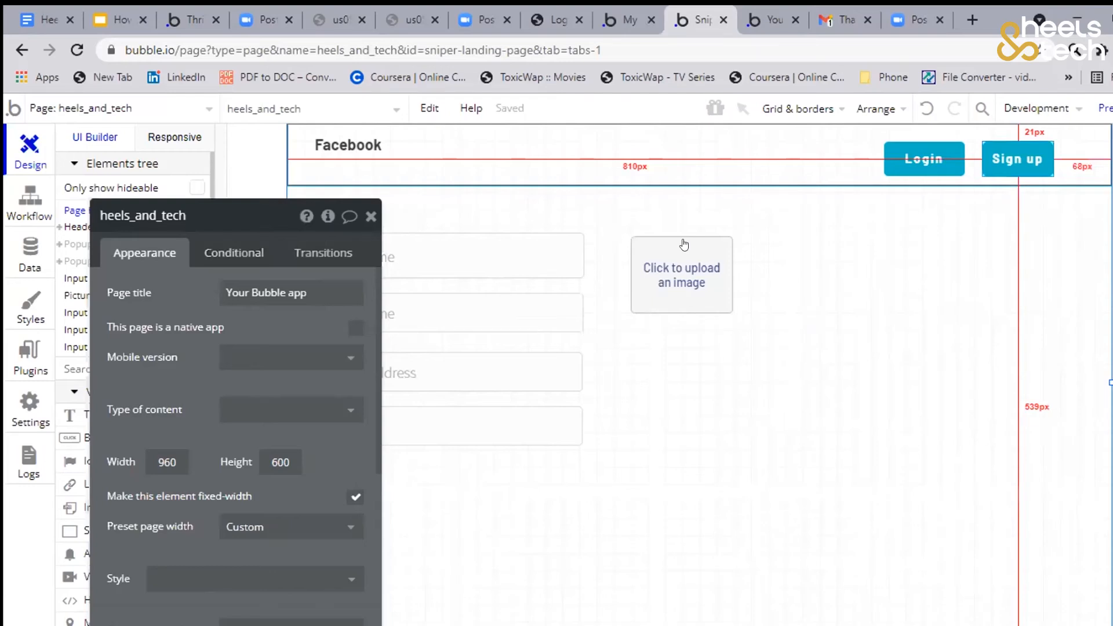
pyautogui.click(1017, 159)
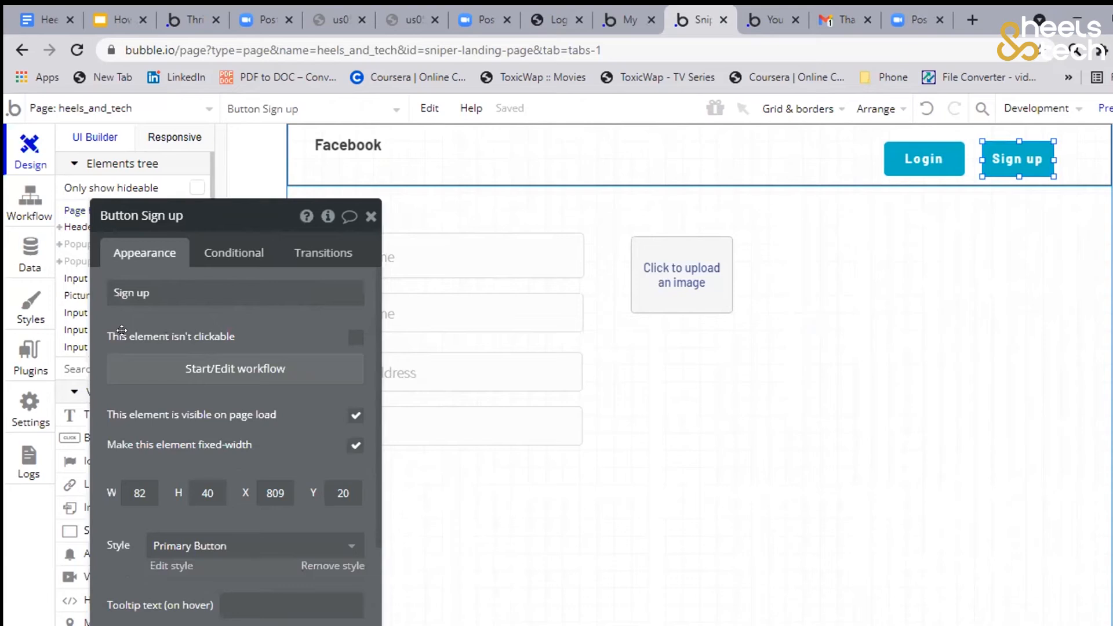
pyautogui.click(924, 158)
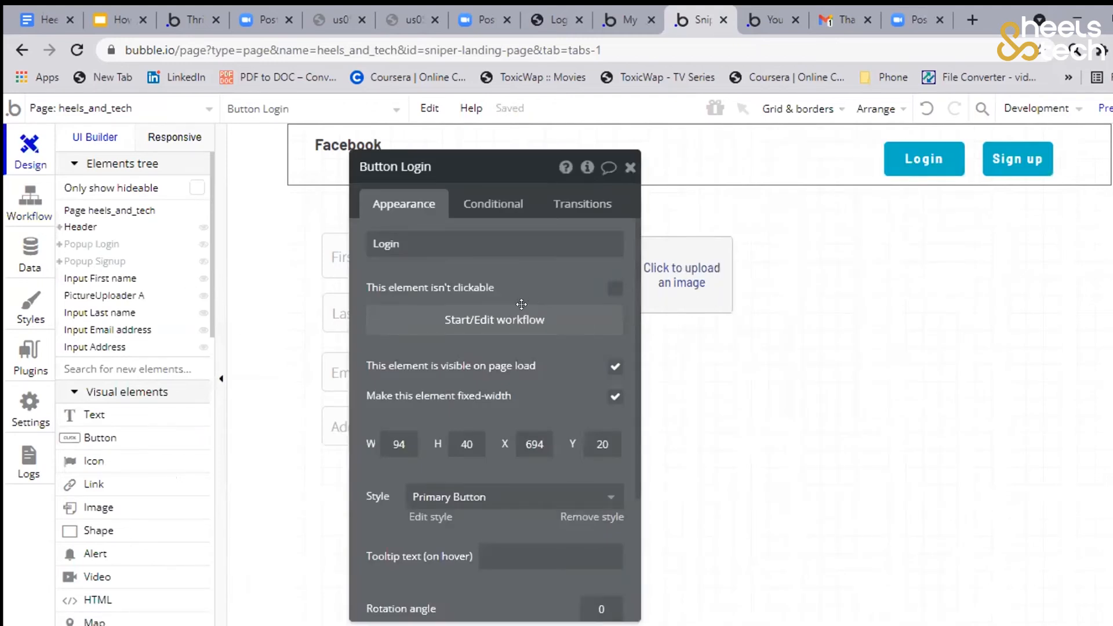
# Create a click workflow for the Sign up button inside Popup Signup with a "Sign the user up" action
pyautogui.click(95, 262)
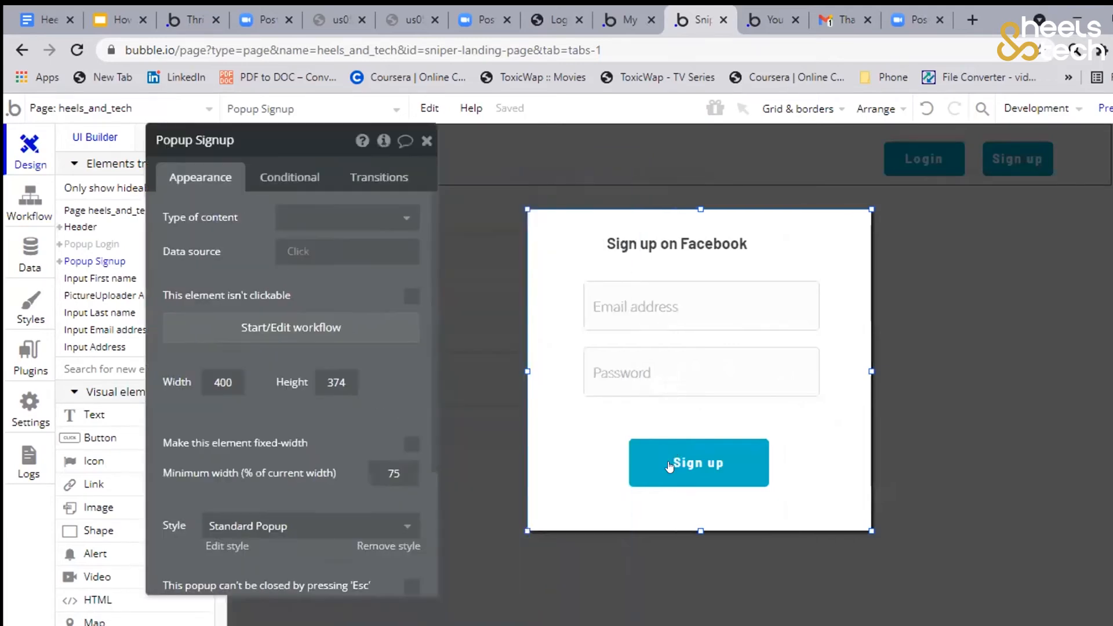
pyautogui.click(687, 443)
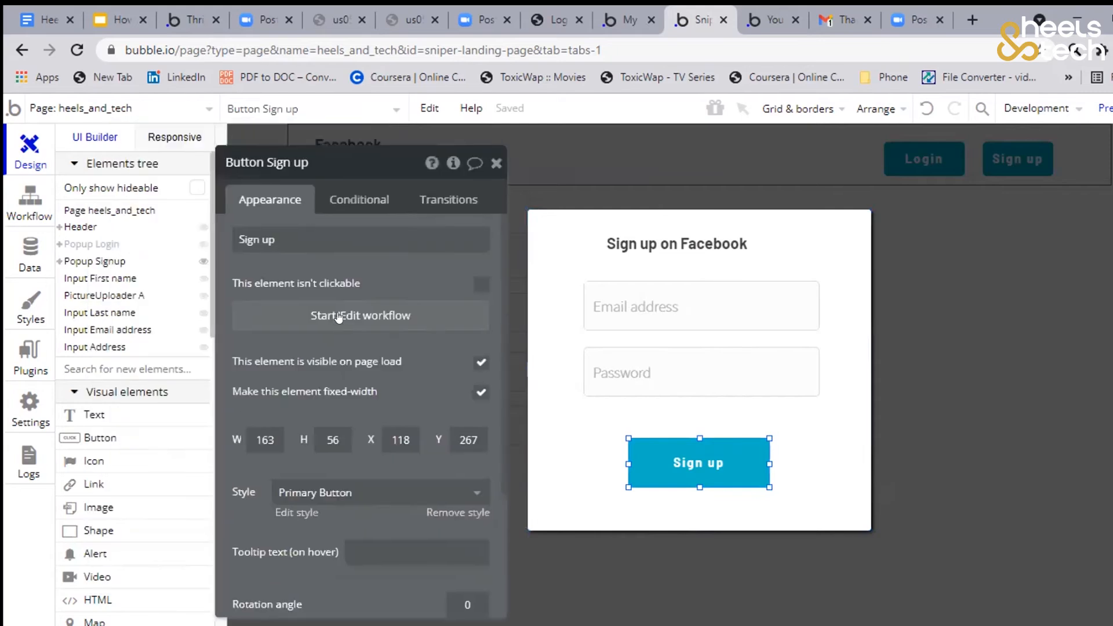
pyautogui.click(330, 296)
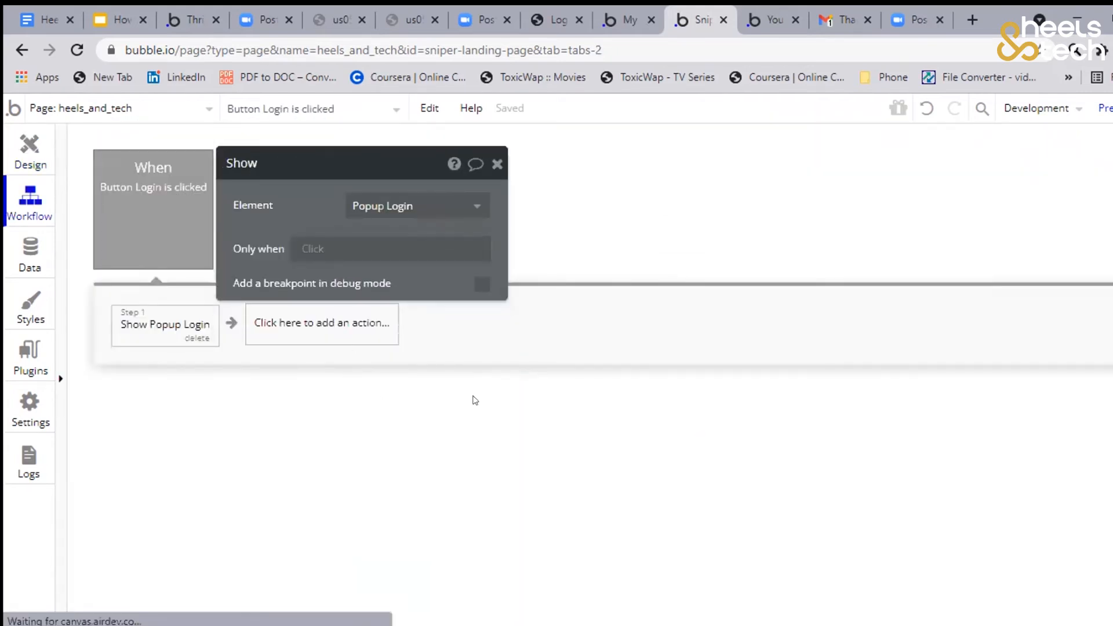
pyautogui.moveTo(451, 206)
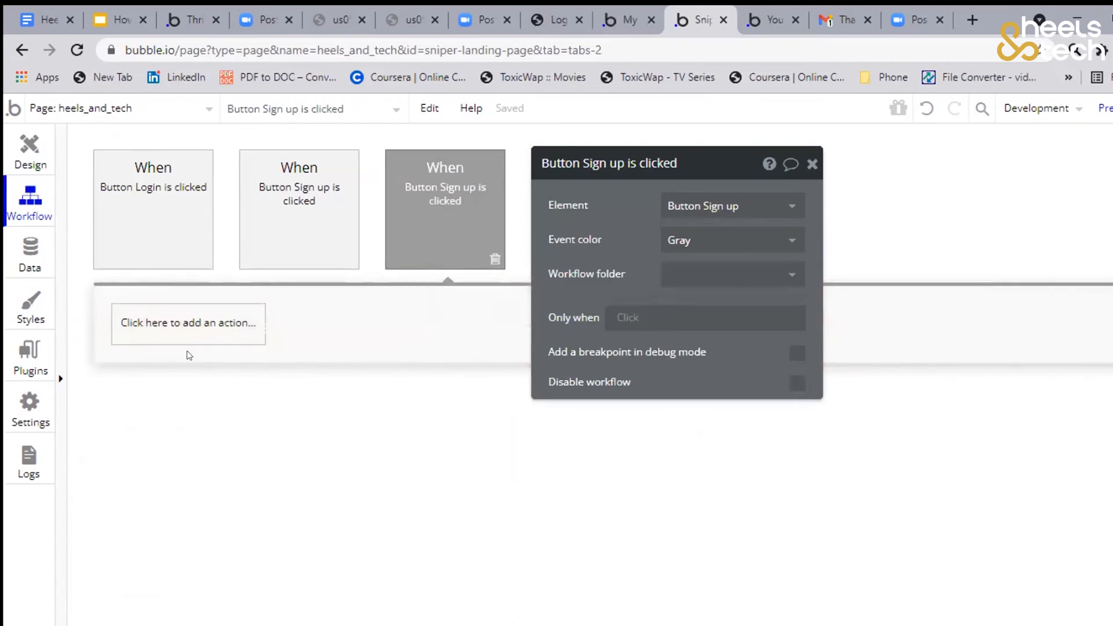
pyautogui.click(187, 329)
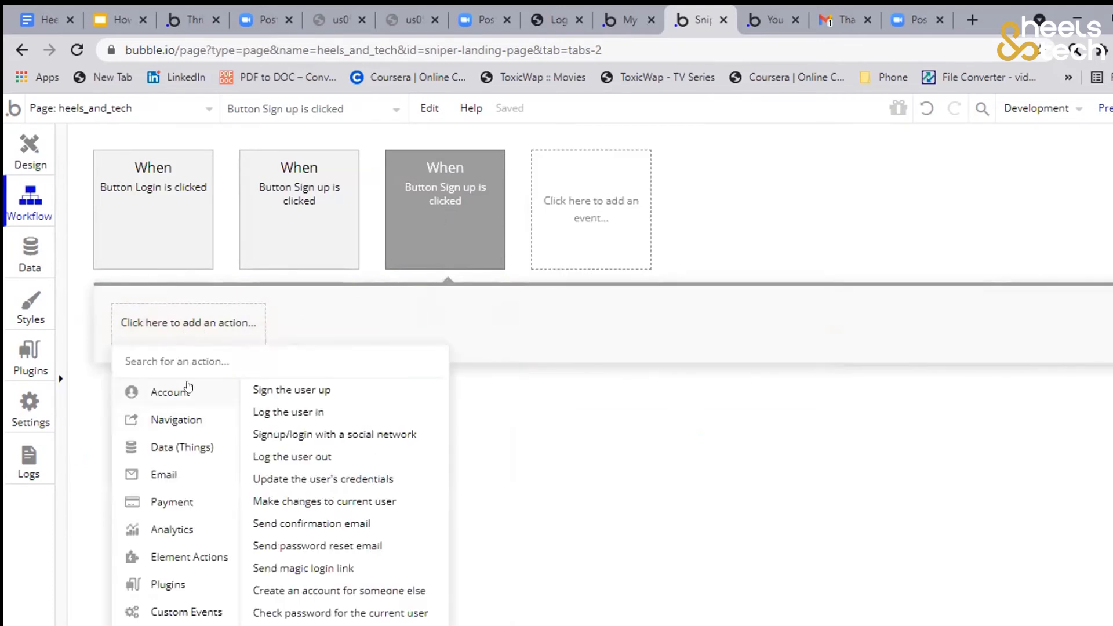
pyautogui.moveTo(285, 392)
pyautogui.click(284, 388)
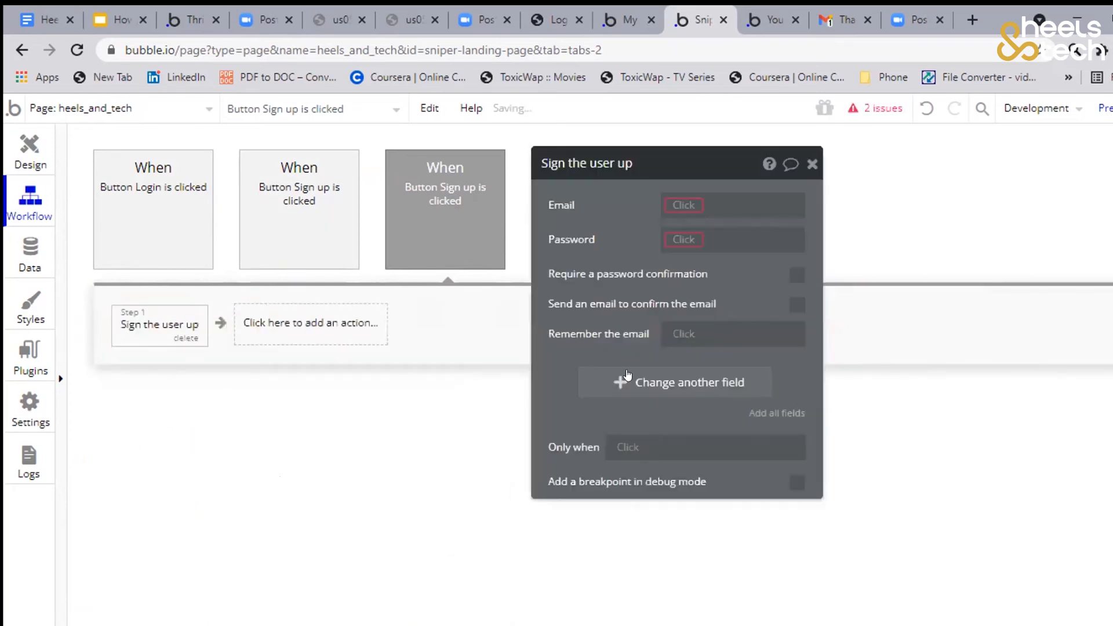
# Rename the Signup popup's two inputs as "Input Email address Signup" and "Input Password Signup"
pyautogui.moveTo(606, 213); pyautogui.dragTo(671, 237)
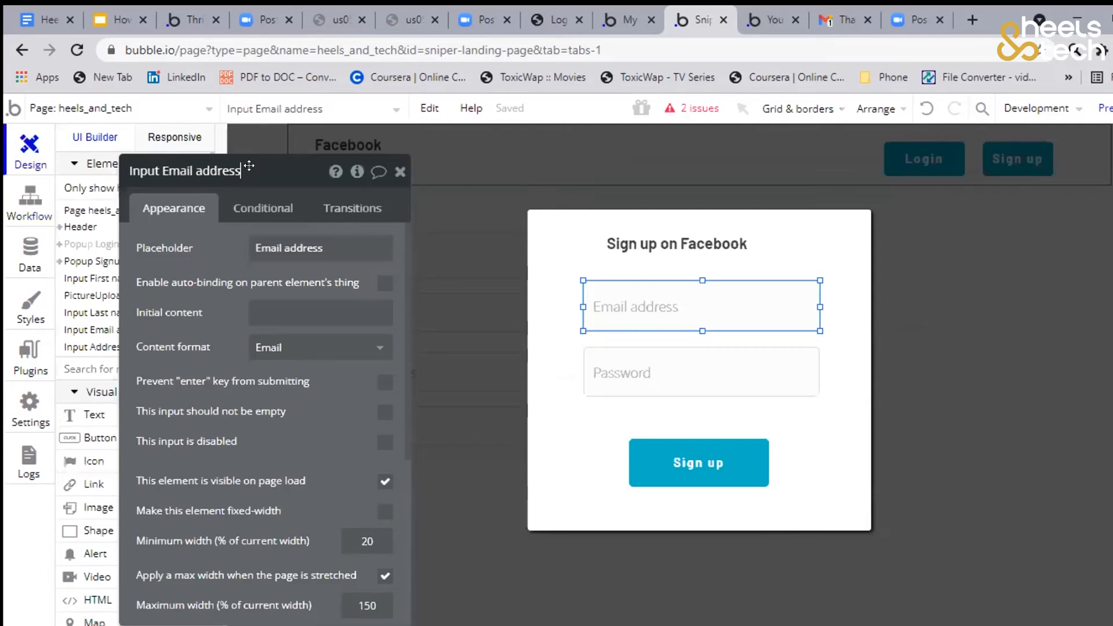
pyautogui.write('Signup')
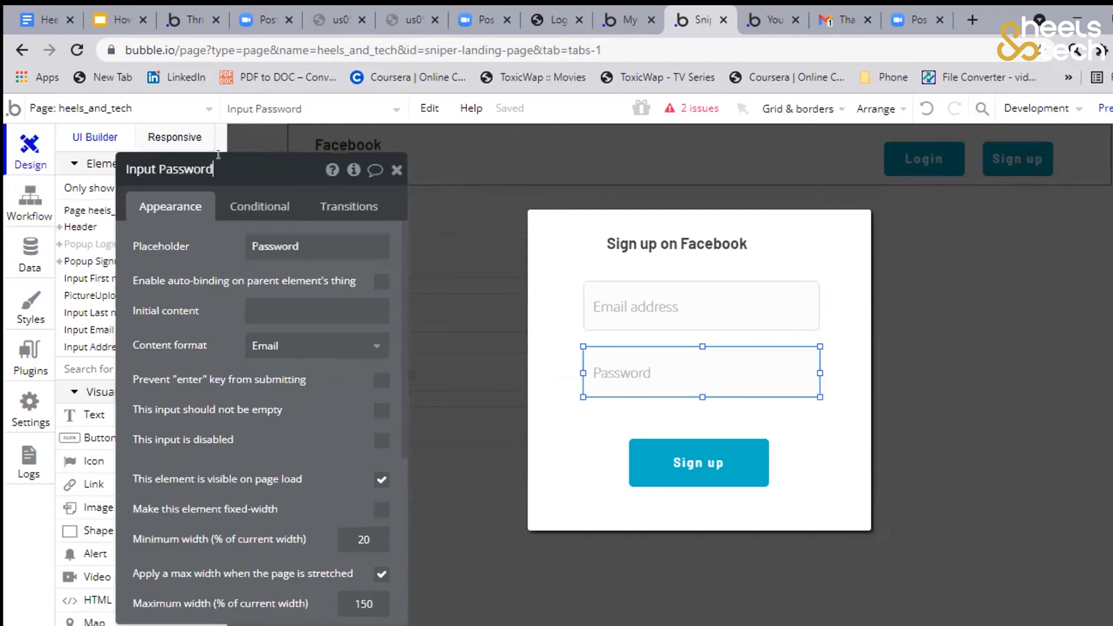
pyautogui.write('Signup')
pyautogui.click(187, 223)
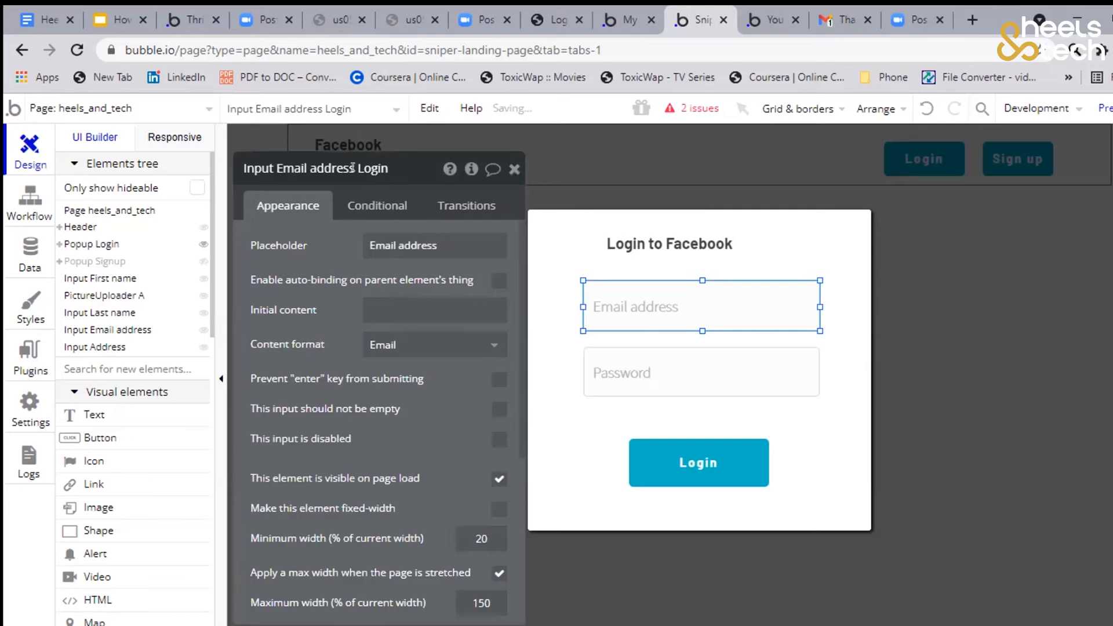
# Rename the Login popup's two inputs as "Input Email address Login" and "Input Password Login"
pyautogui.click(353, 167)
pyautogui.write('Login')
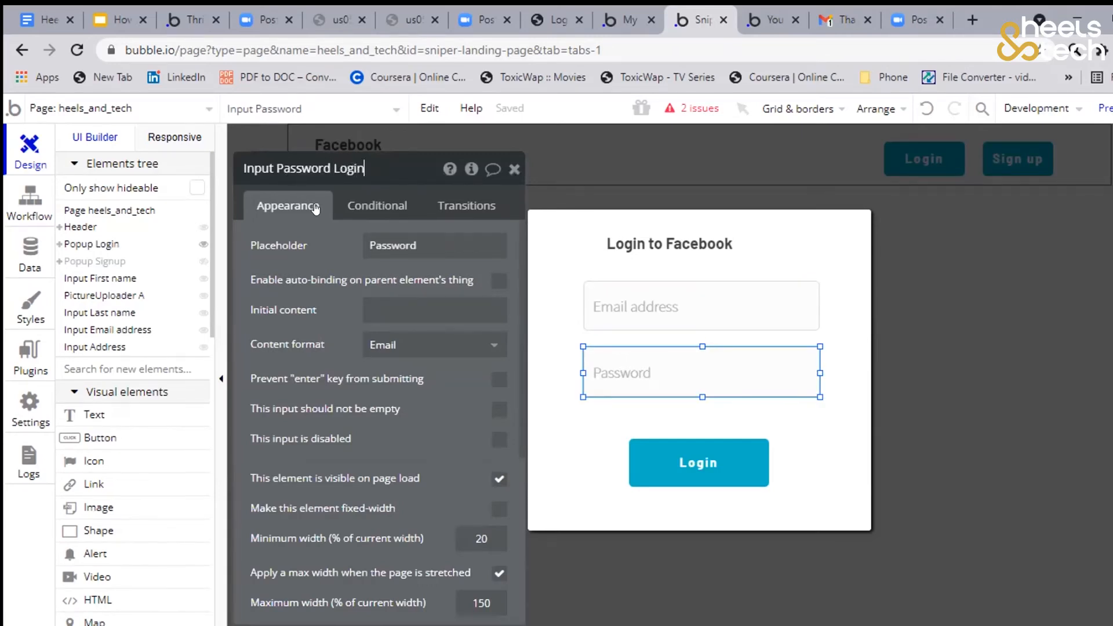
pyautogui.click(356, 244)
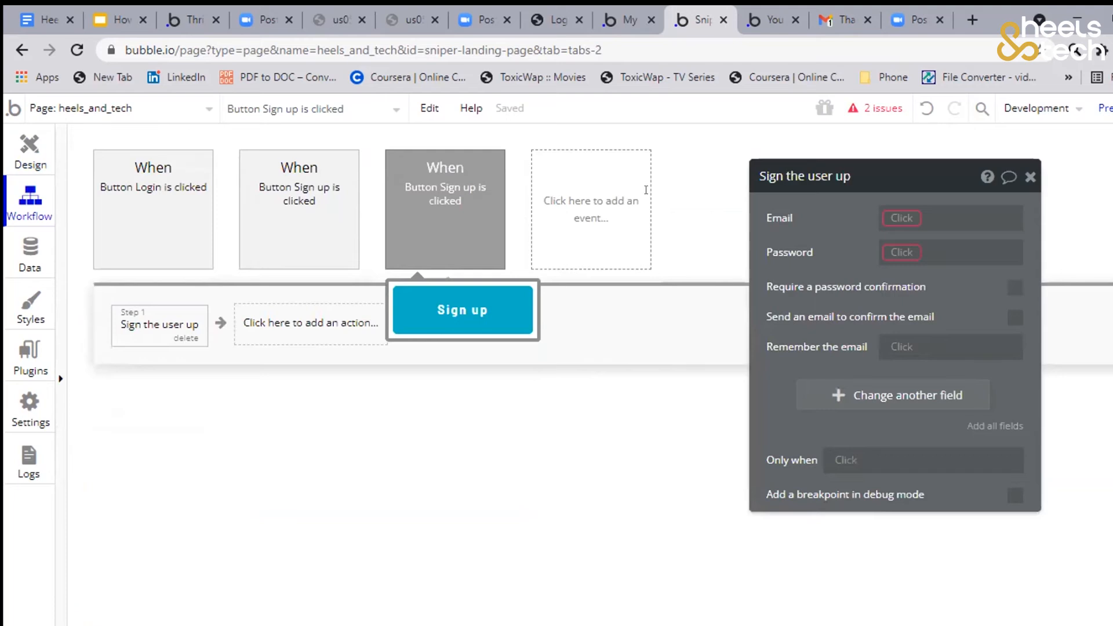
# Set the Email of the "Sign the user up" action to Input Email address Signup's value
pyautogui.click(646, 189)
pyautogui.write('inpu')
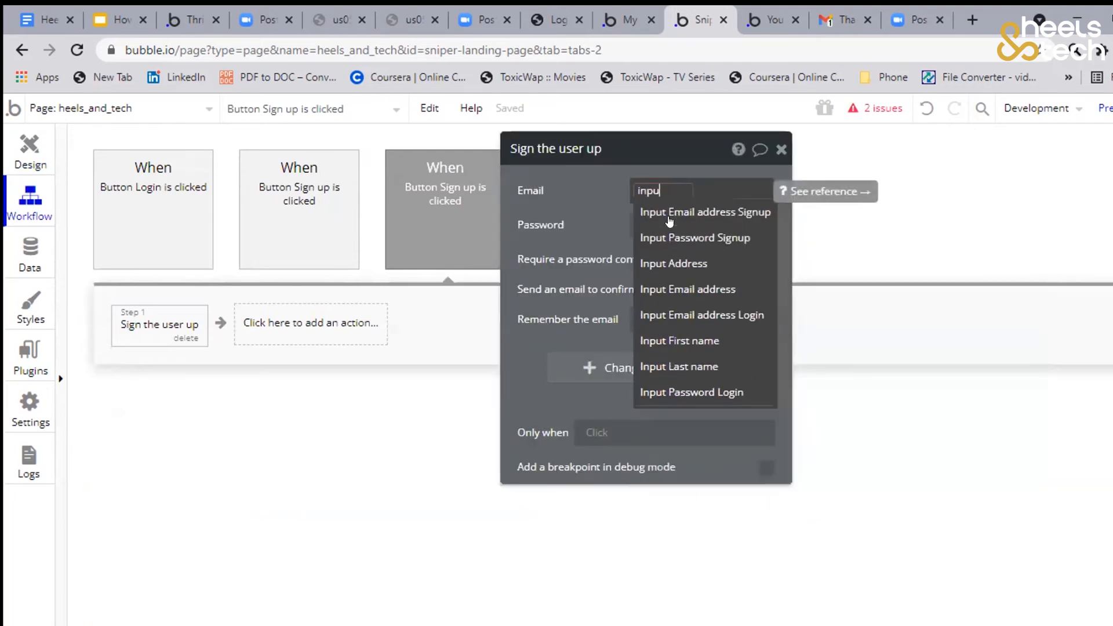
pyautogui.click(670, 215)
pyautogui.click(667, 226)
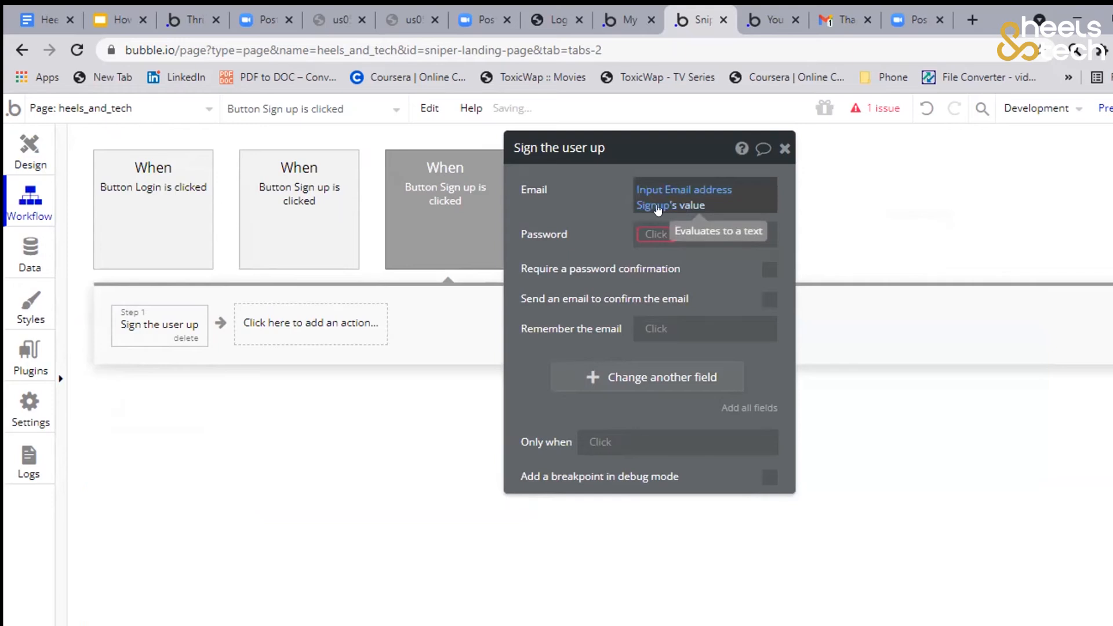
pyautogui.moveTo(654, 207)
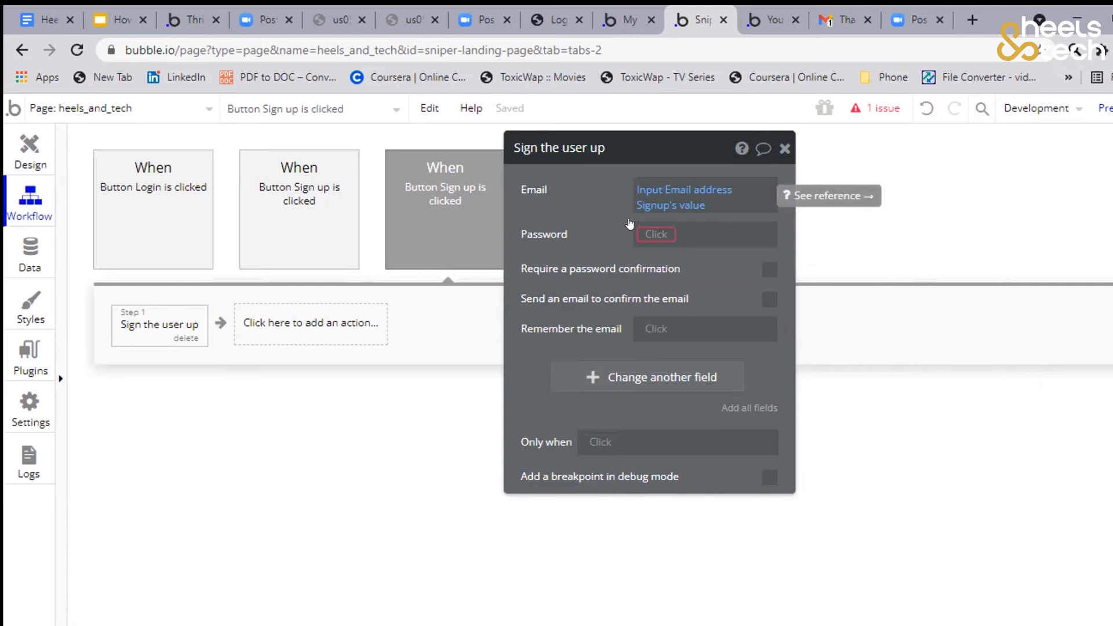
# Set the Password of the "Sign the user up" action to Input Password Signup's value
pyautogui.click(643, 233)
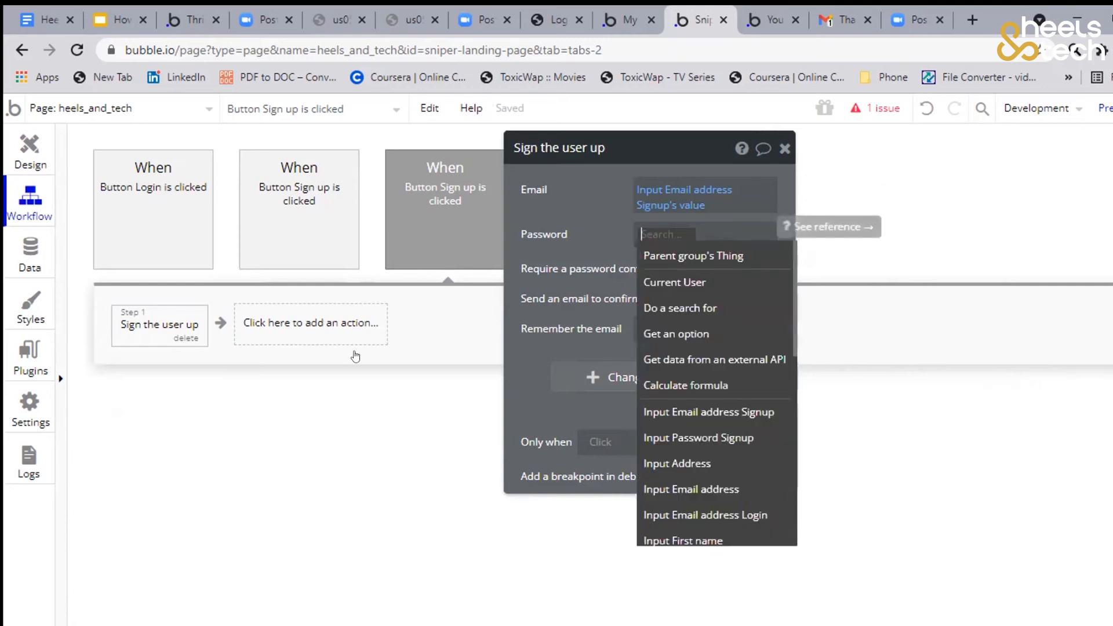
pyautogui.click(355, 357)
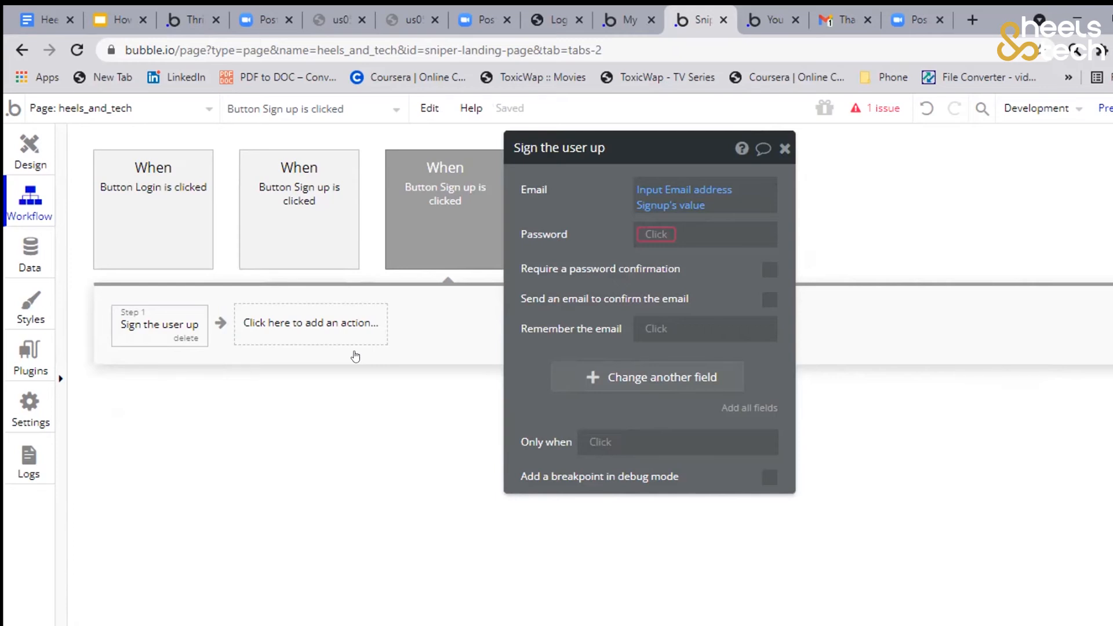
pyautogui.hotkey('alt', 'Left')
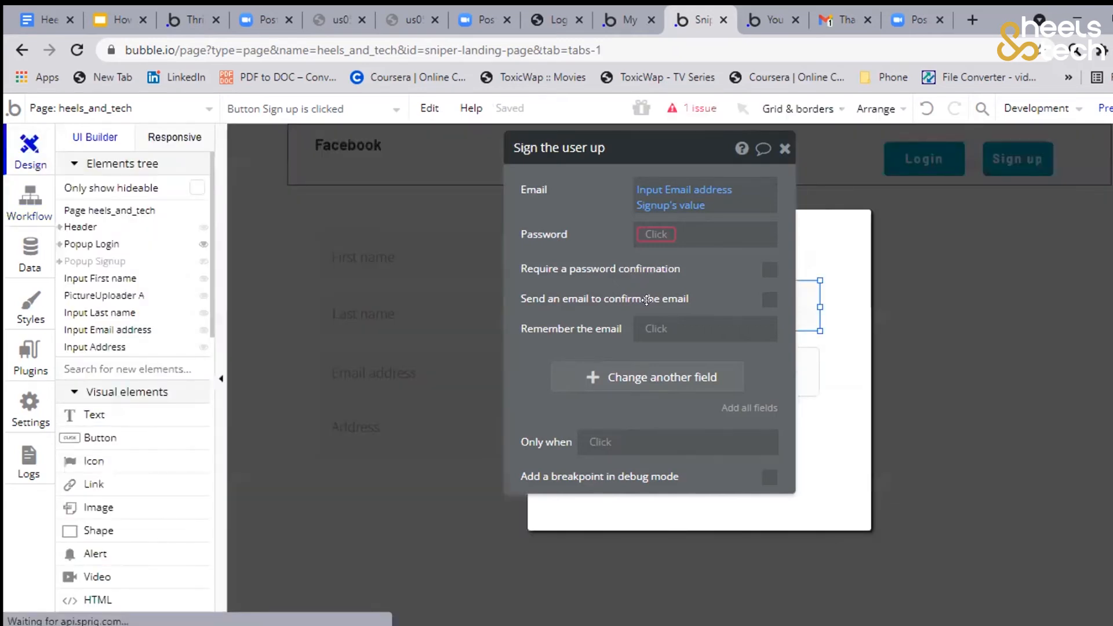
pyautogui.write('pass')
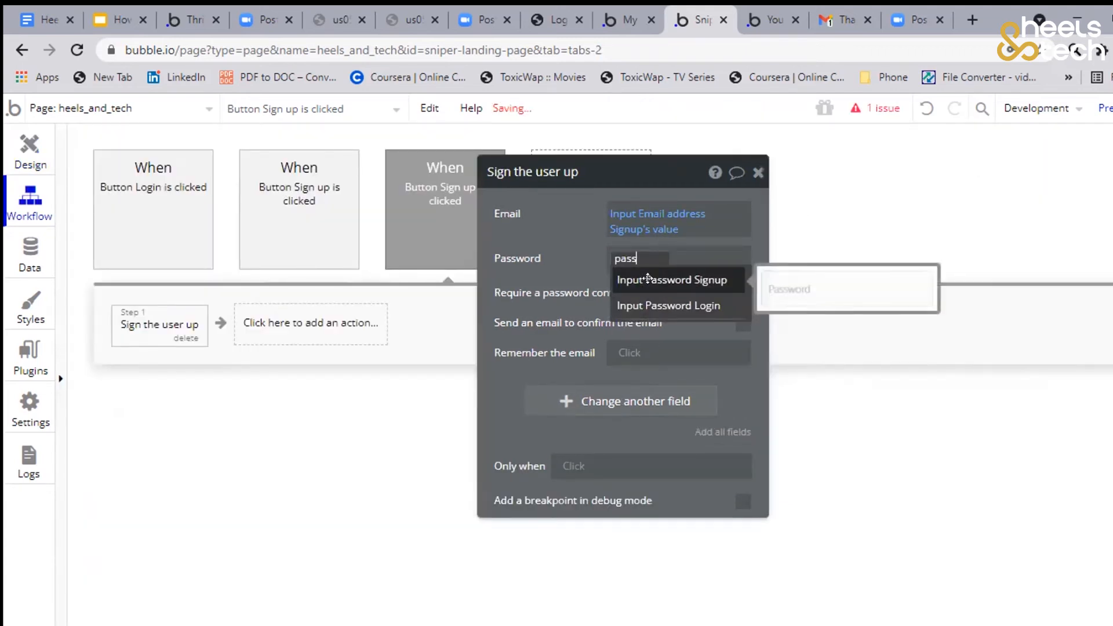
pyautogui.click(647, 279)
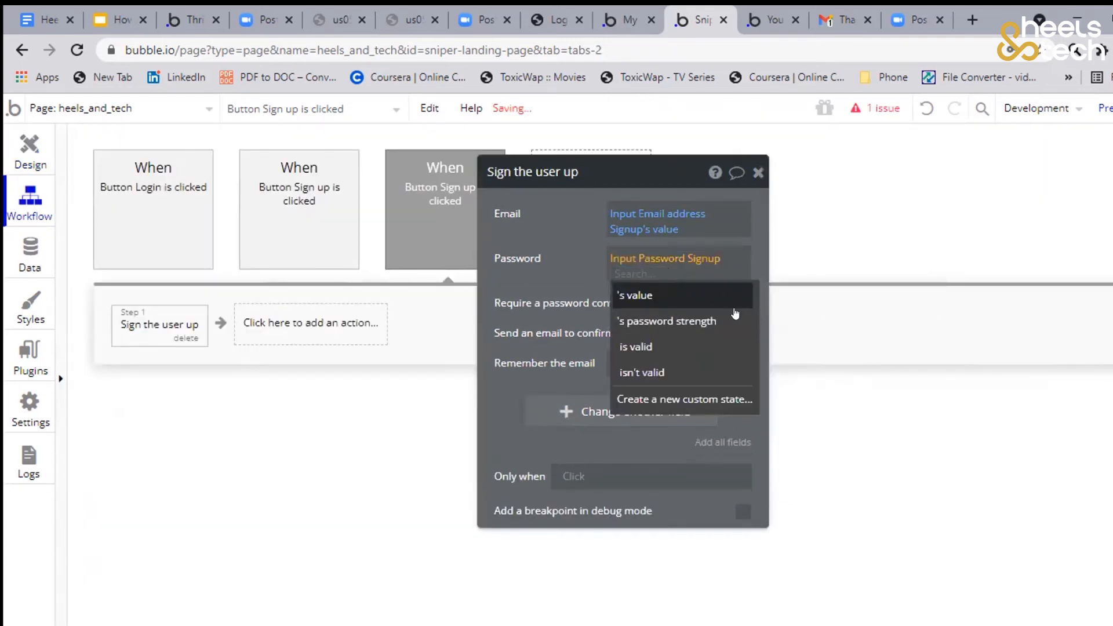
pyautogui.click(731, 298)
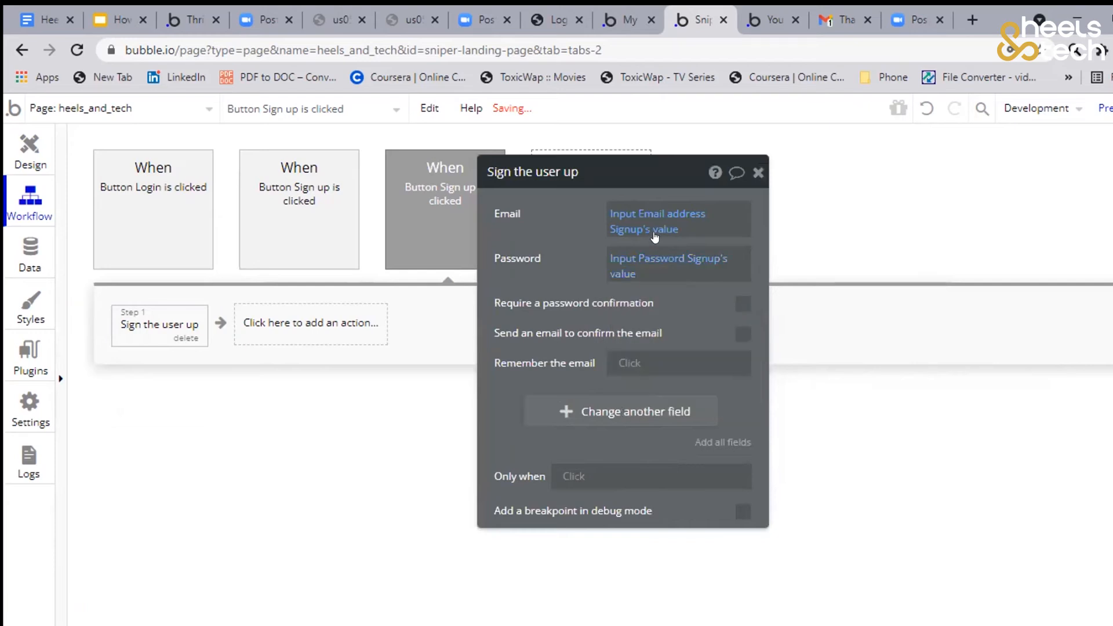
# Create a click workflow for the Login button inside Popup Login with a "Log the user in" action
pyautogui.moveTo(702, 318); pyautogui.dragTo(778, 265)
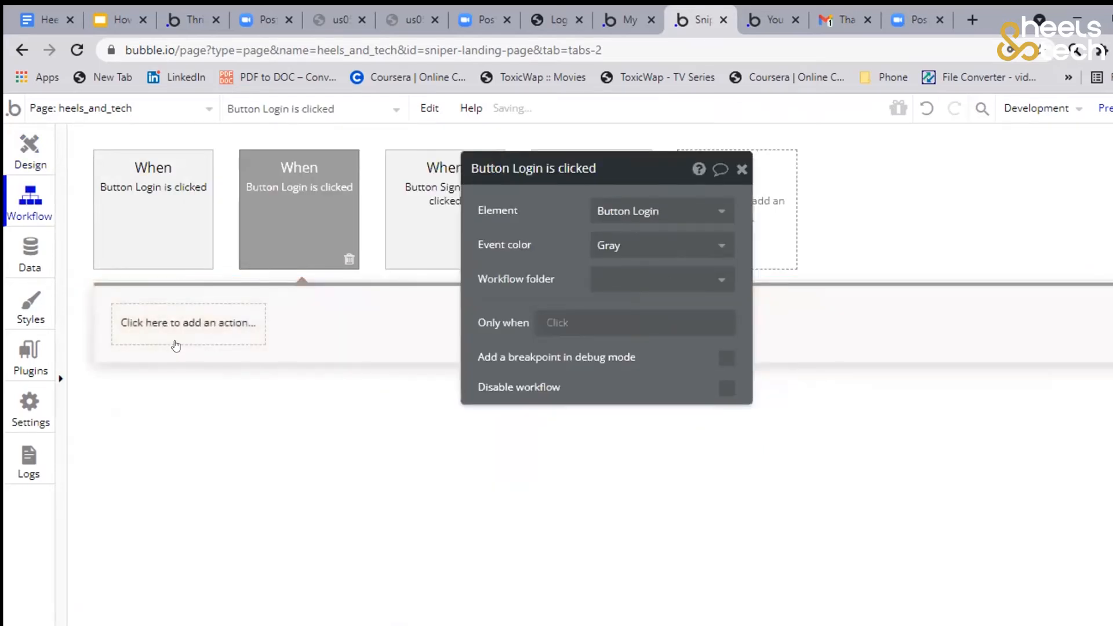
pyautogui.click(176, 345)
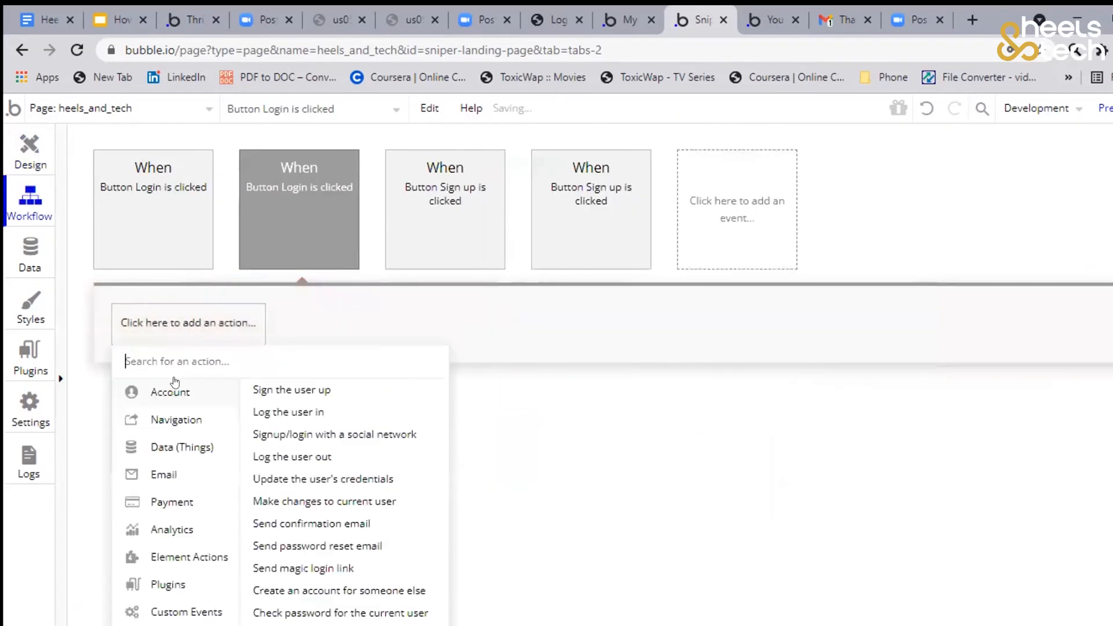
pyautogui.click(276, 413)
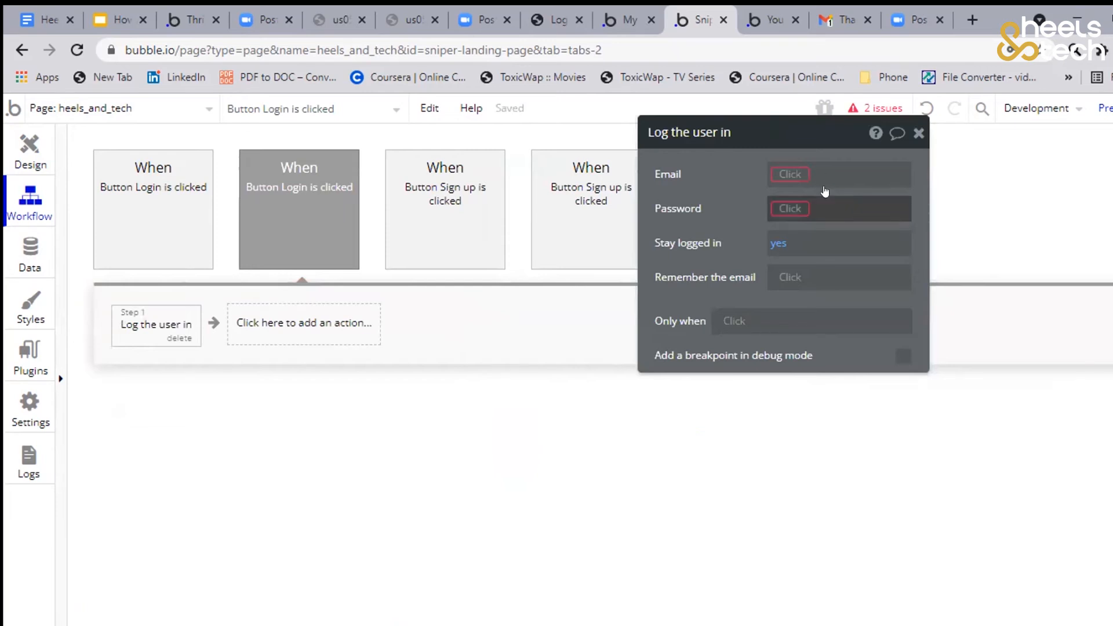
# Set the Email of the "Log the user in" action to Input Email address Login's value
pyautogui.click(825, 191)
pyautogui.write('inpu')
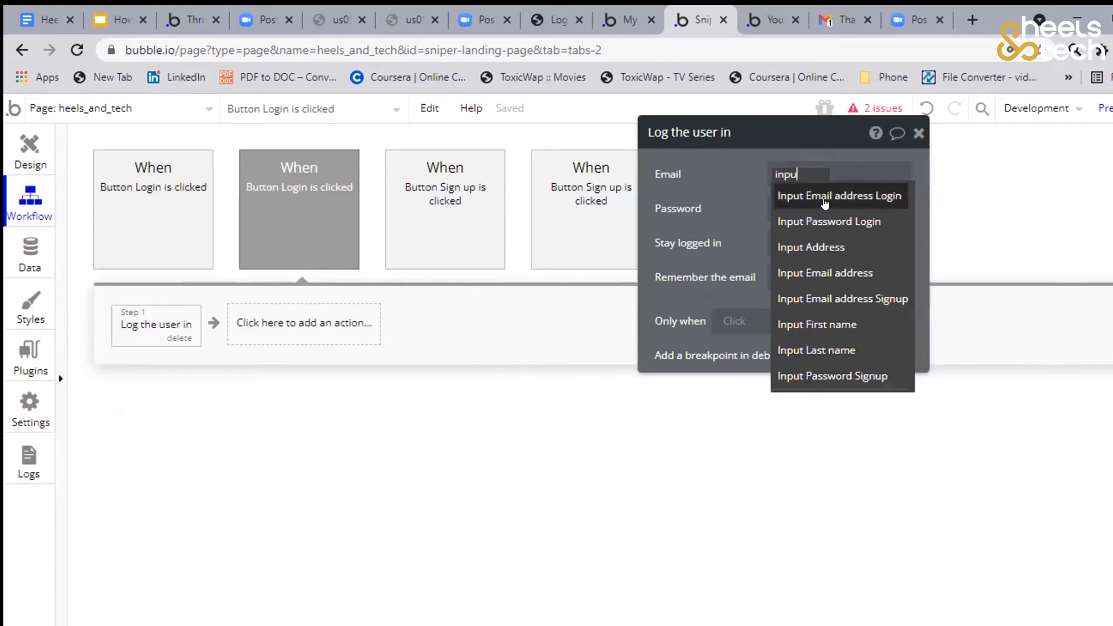
pyautogui.click(825, 197)
pyautogui.click(792, 215)
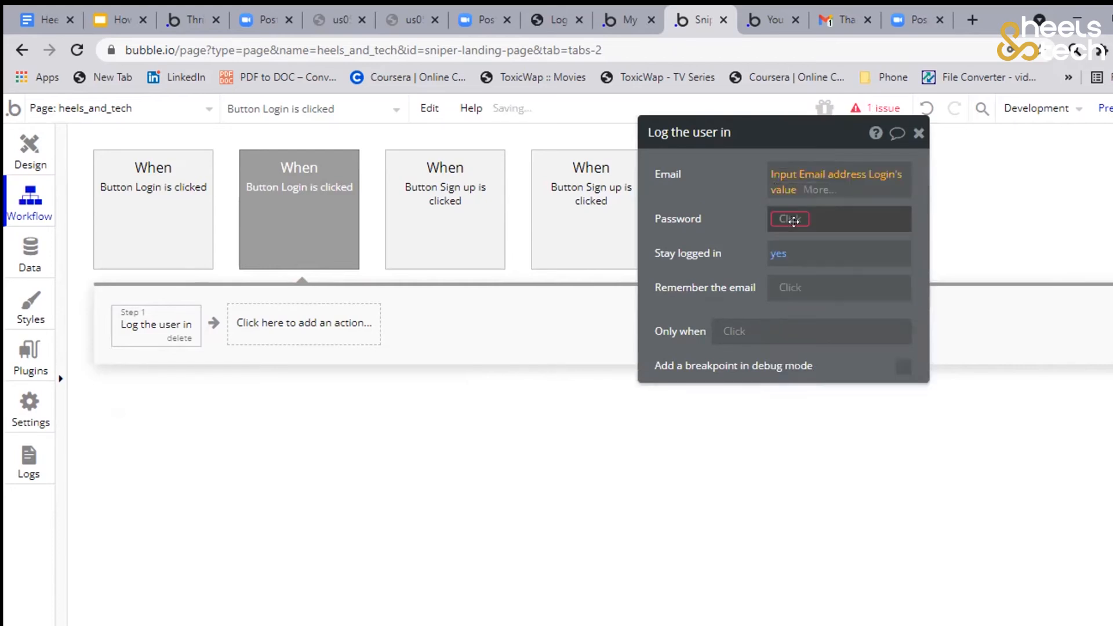
pyautogui.moveTo(799, 210); pyautogui.dragTo(798, 209)
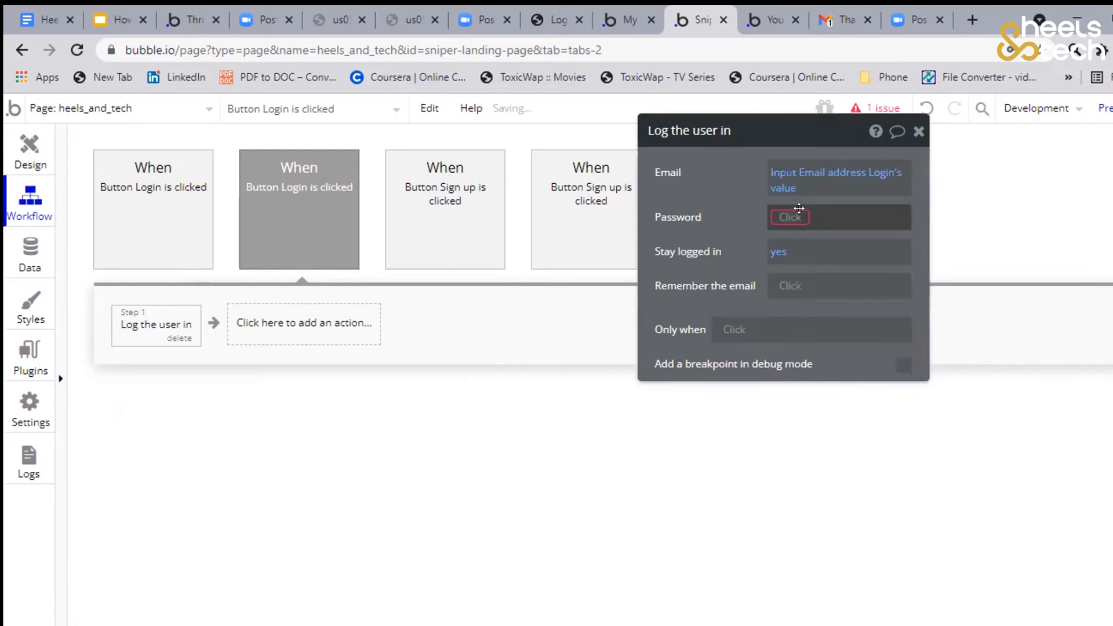
# Set the Password of the "Log the user in" action to Input Password Login's value
pyautogui.click(831, 216)
pyautogui.write('input')
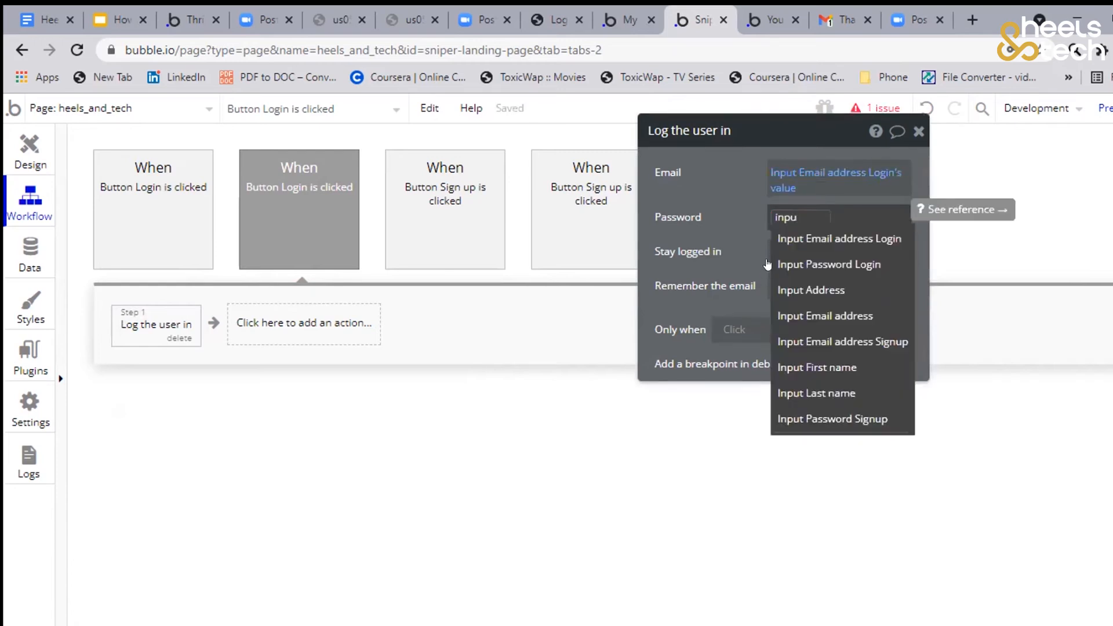
pyautogui.press('Down')
pyautogui.press('Down')
pyautogui.press('Return')
pyautogui.press('Down')
pyautogui.press('Return')
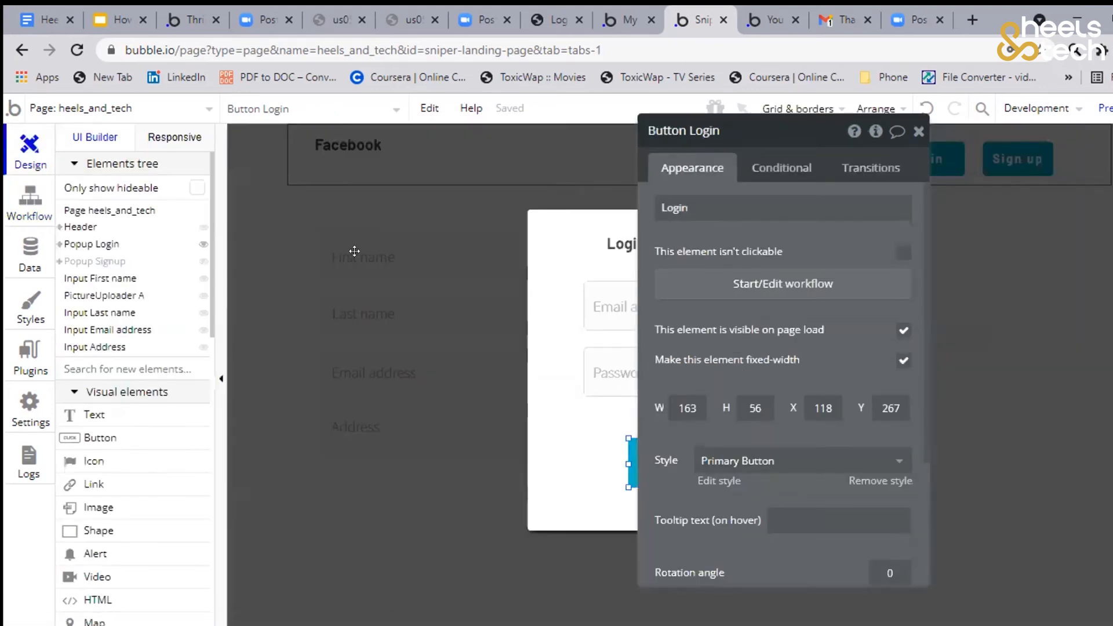
pyautogui.moveTo(711, 135); pyautogui.dragTo(355, 131)
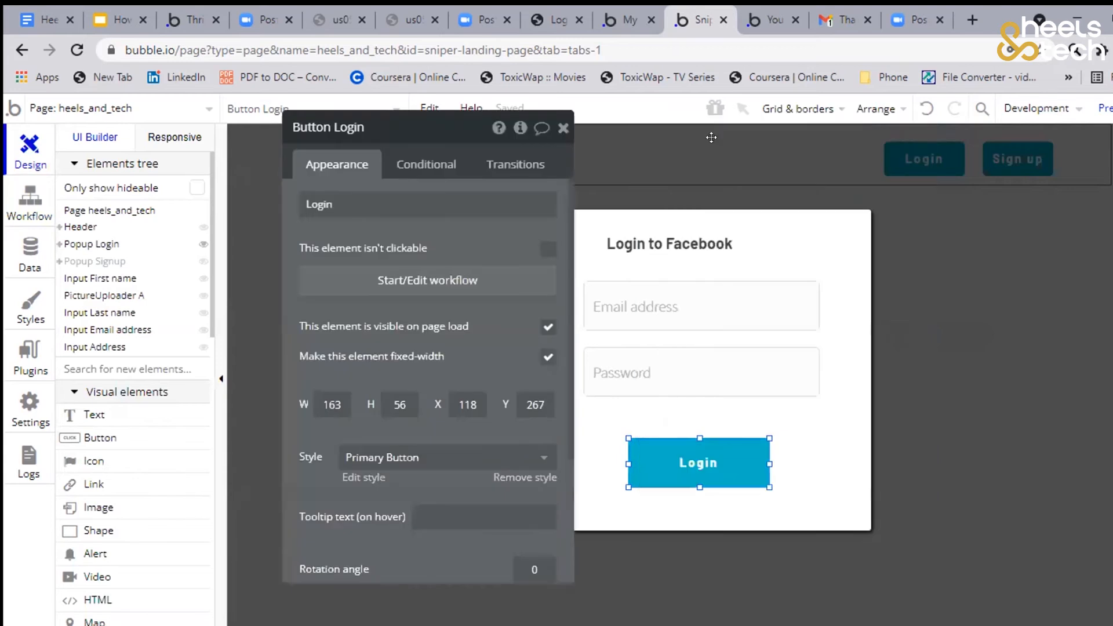
pyautogui.click(591, 196)
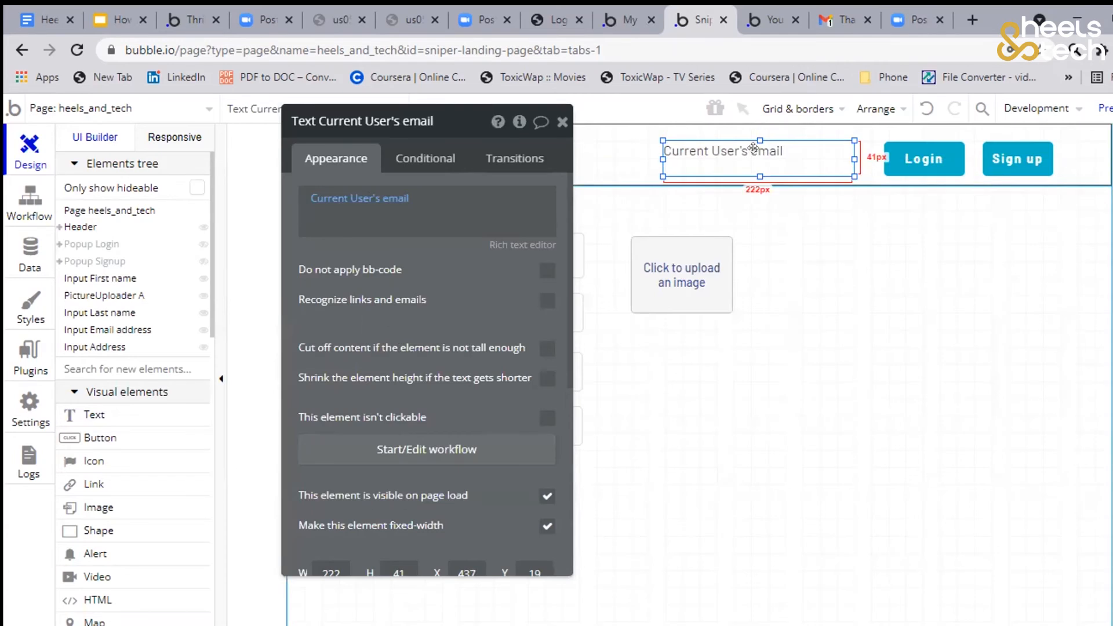
pyautogui.moveTo(753, 148); pyautogui.dragTo(749, 151)
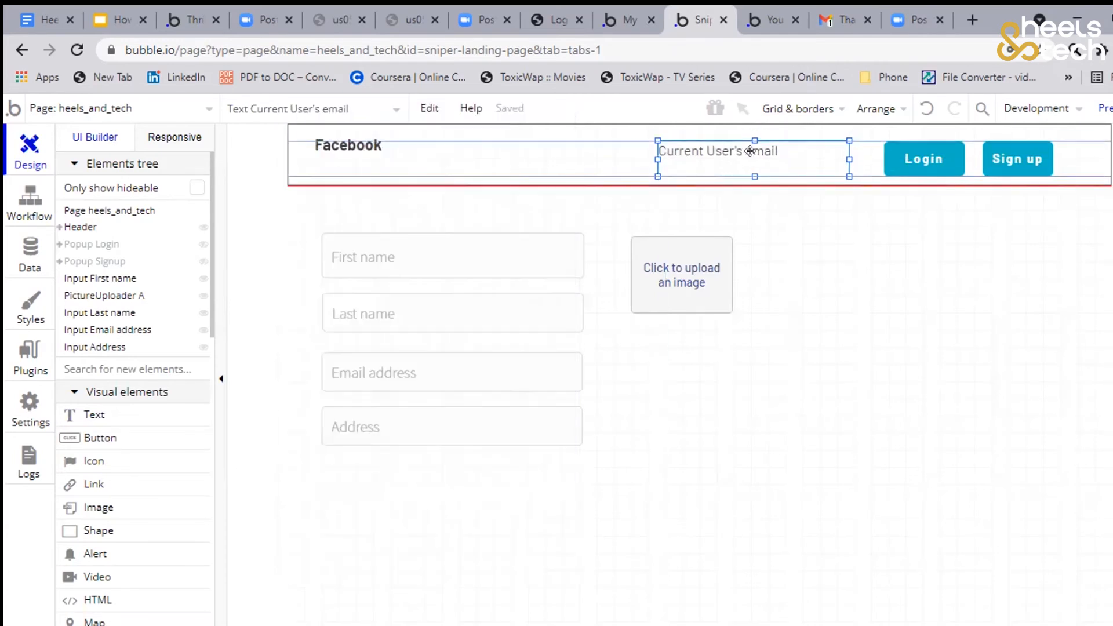
pyautogui.doubleClick(765, 150)
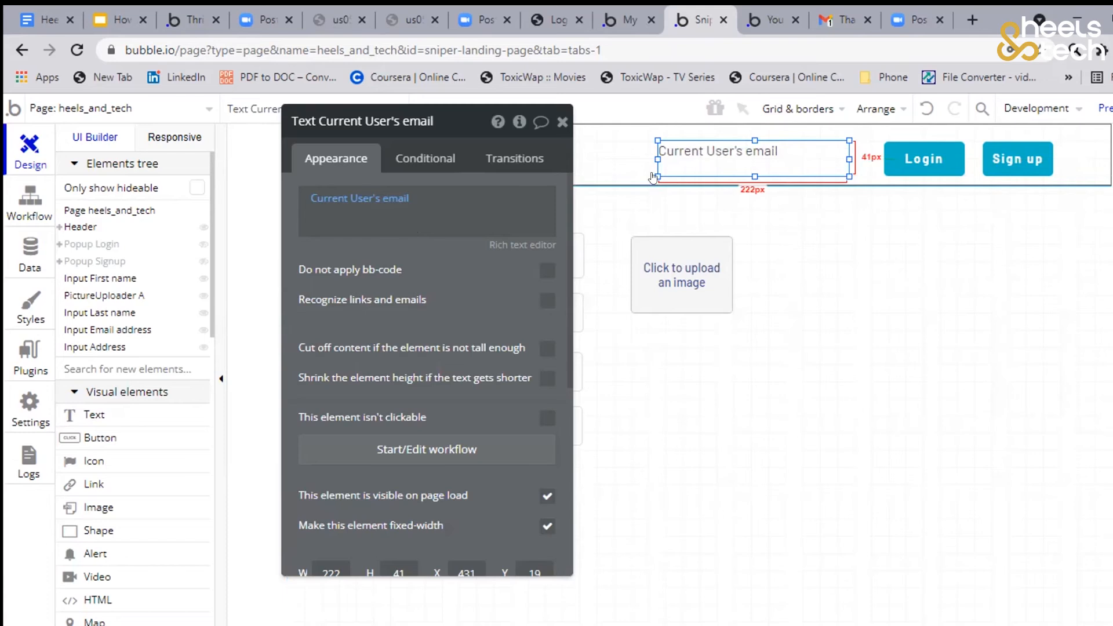
# Switch to the heels_and_tech page preview, reload it, and check the header's Login popup before opening the Sign up popup
pyautogui.click(773, 21)
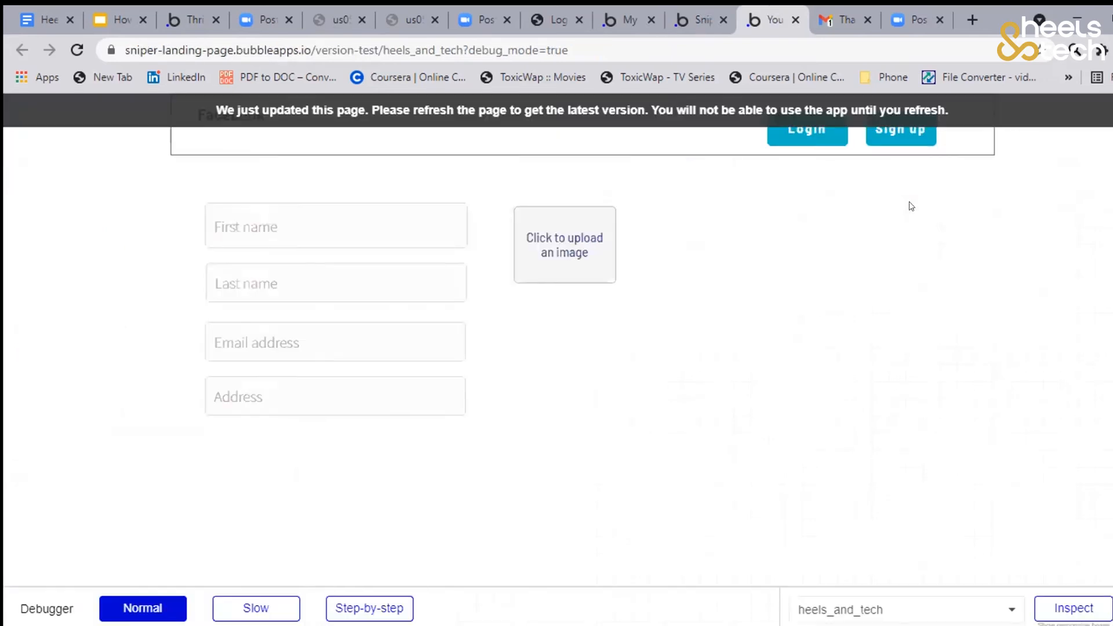
pyautogui.press('F5')
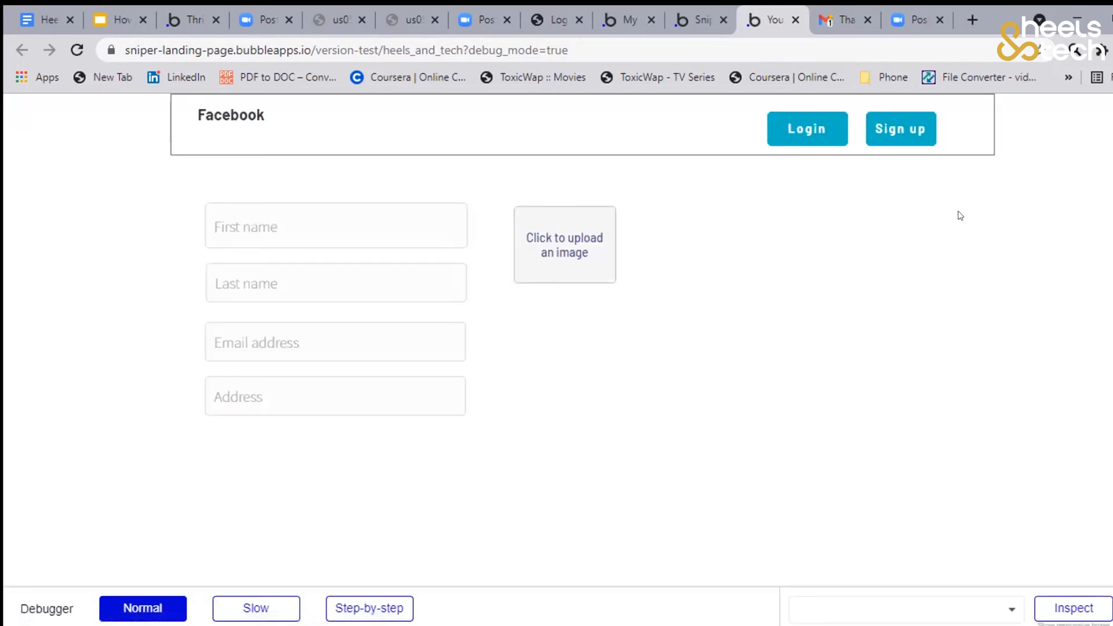
pyautogui.click(805, 135)
pyautogui.click(819, 219)
pyautogui.click(900, 126)
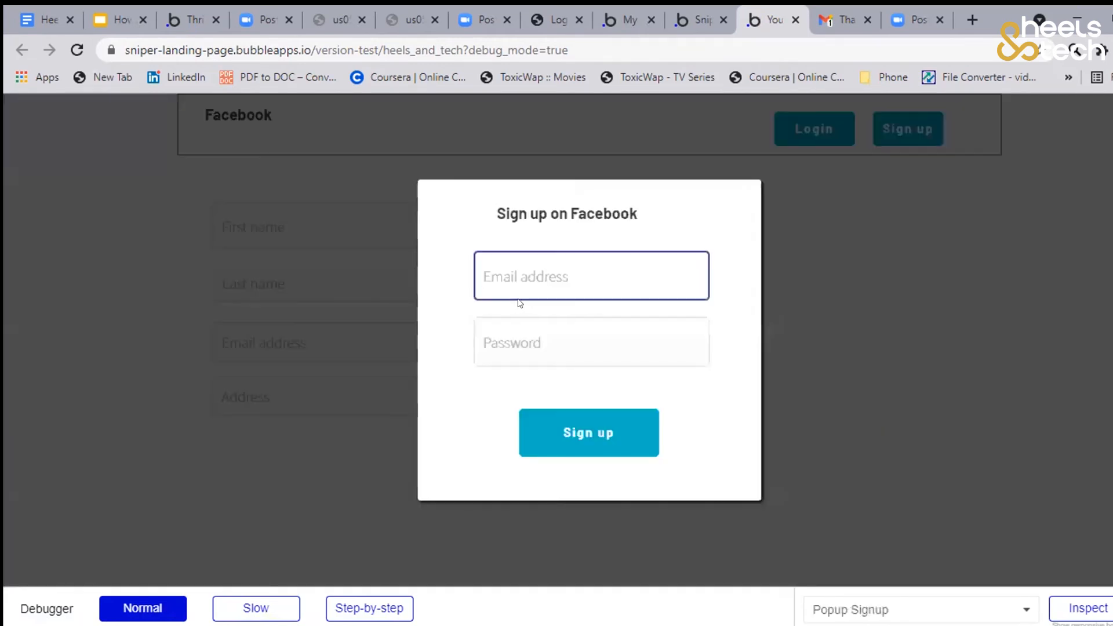
# Fill in the test user's email address in the "Sign up on Facebook" popup
pyautogui.click(537, 274)
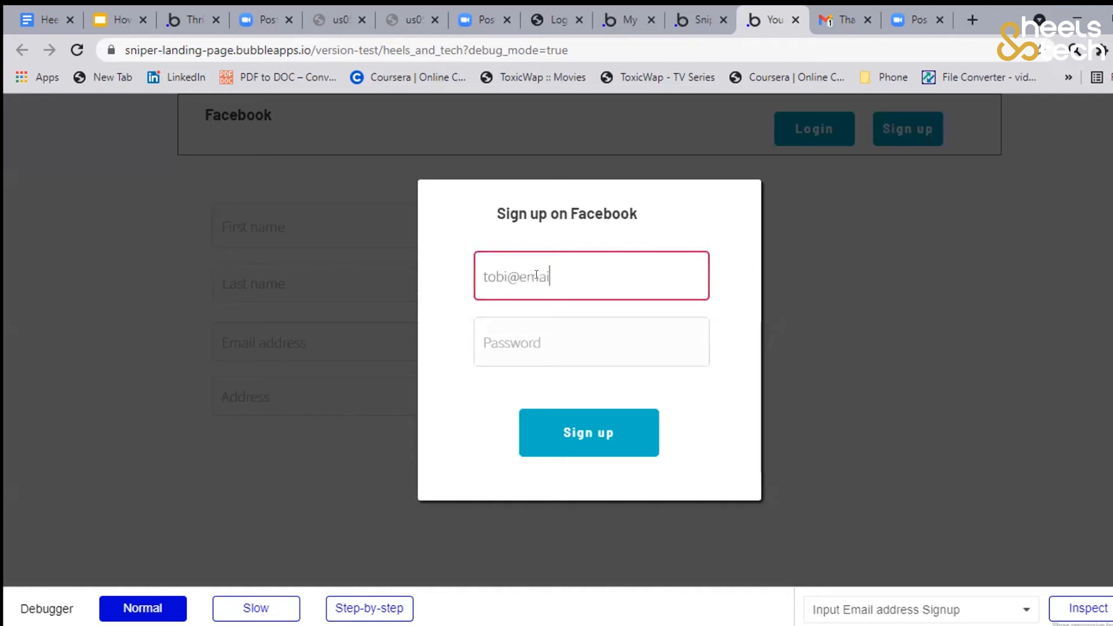
# Enter the account password in the "Sign up on Facebook" popup
pyautogui.click(546, 329)
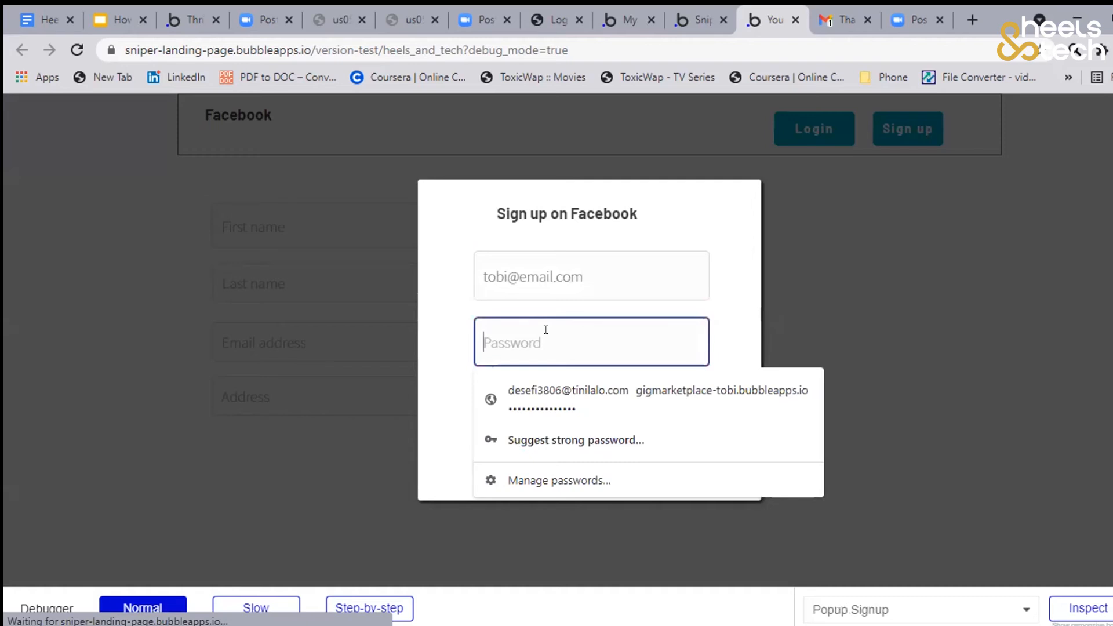
pyautogui.write('p')
pyautogui.write('••')
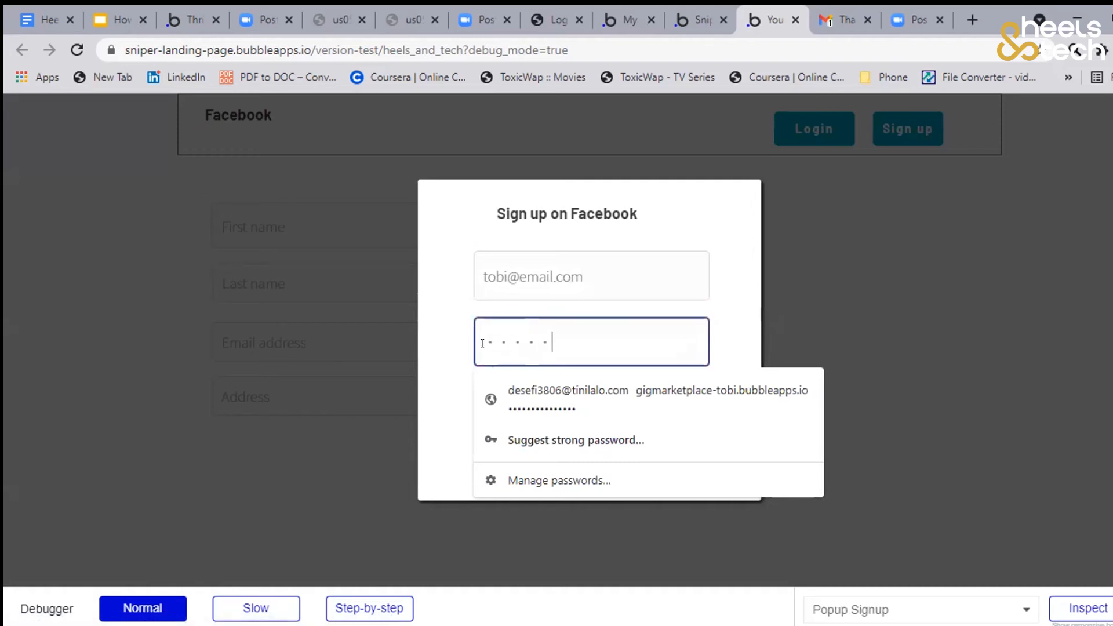
pyautogui.press('BackSpace')
pyautogui.press('BackSpace')
pyautogui.press('BackSpace')
pyautogui.press('BackSpace')
pyautogui.press('BackSpace')
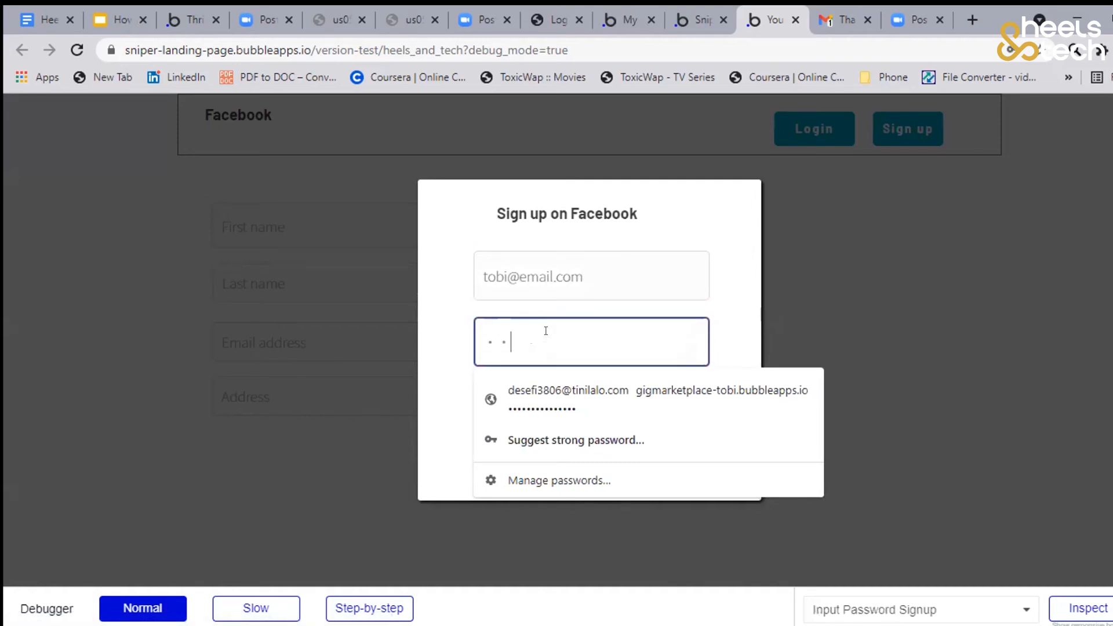
pyautogui.write('•')
pyautogui.click(445, 387)
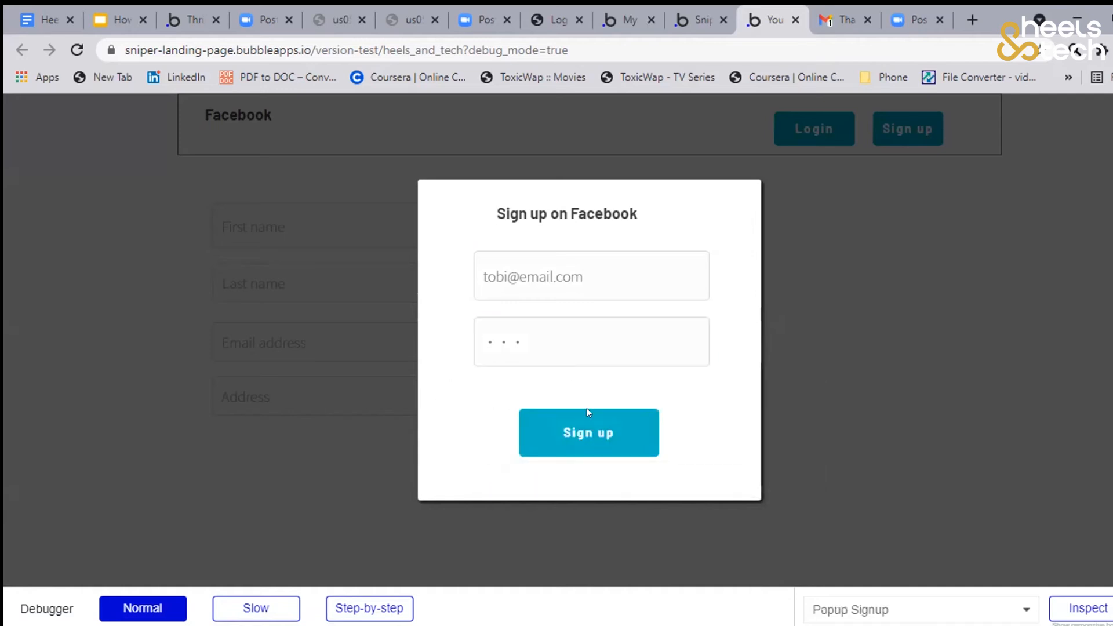
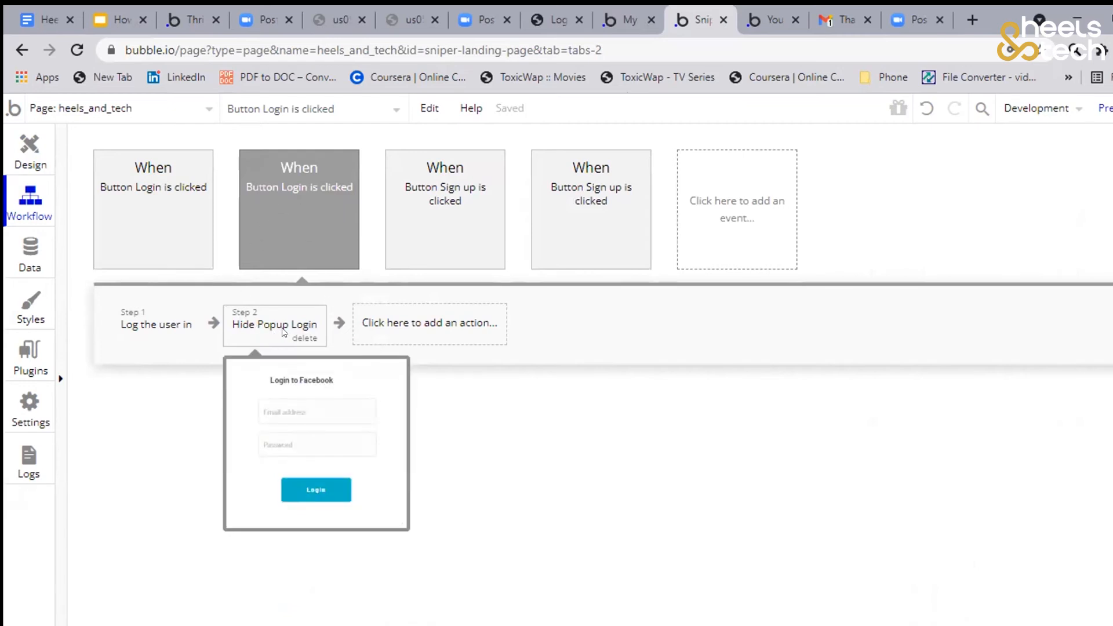
# Switch to the heels_and_tech preview, open the Sign up popup and fill in the test user's email address
pyautogui.click(22, 152)
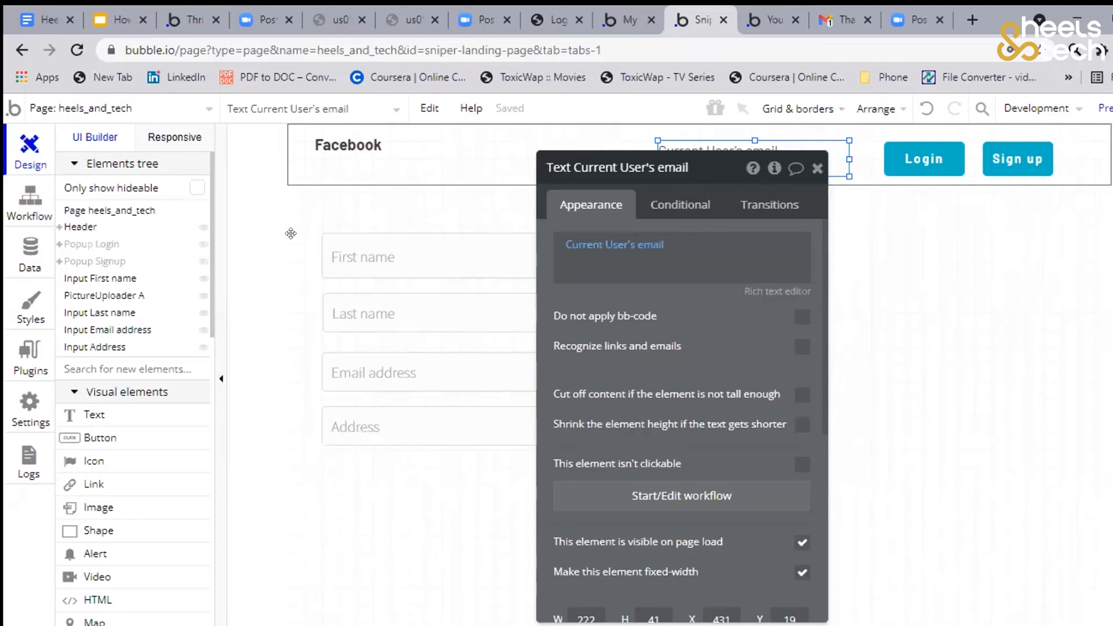
pyautogui.click(773, 21)
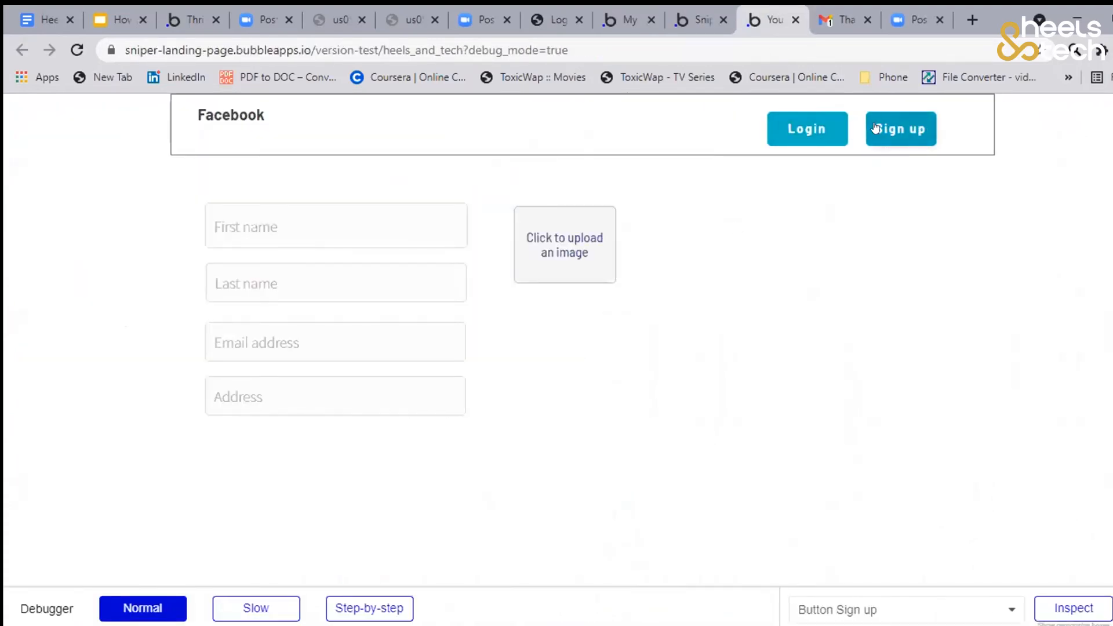
pyautogui.click(895, 132)
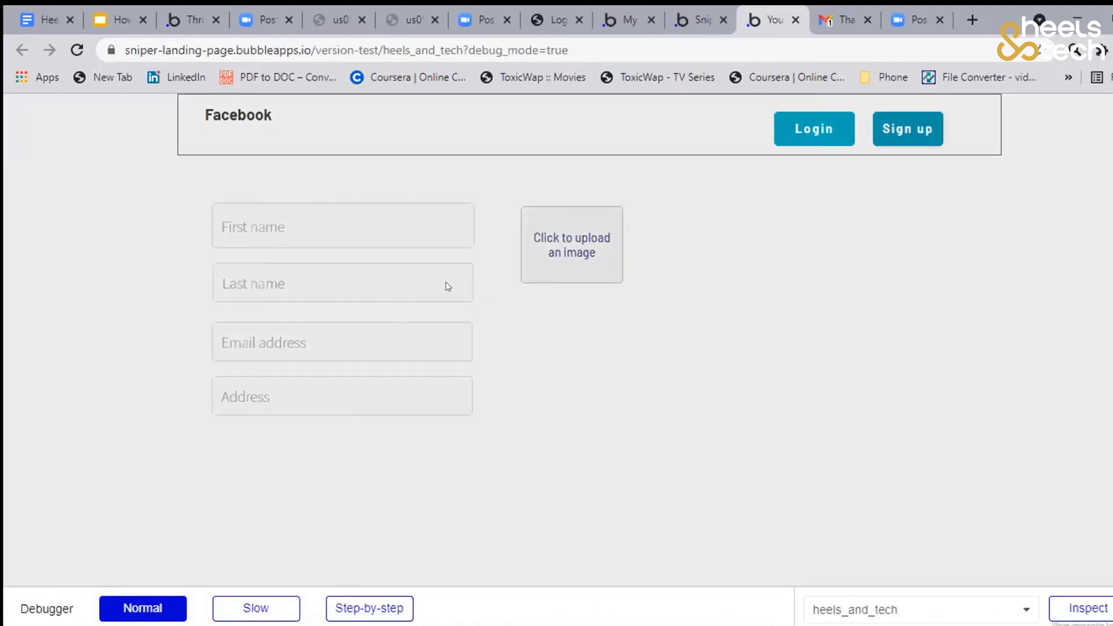
pyautogui.click(517, 256)
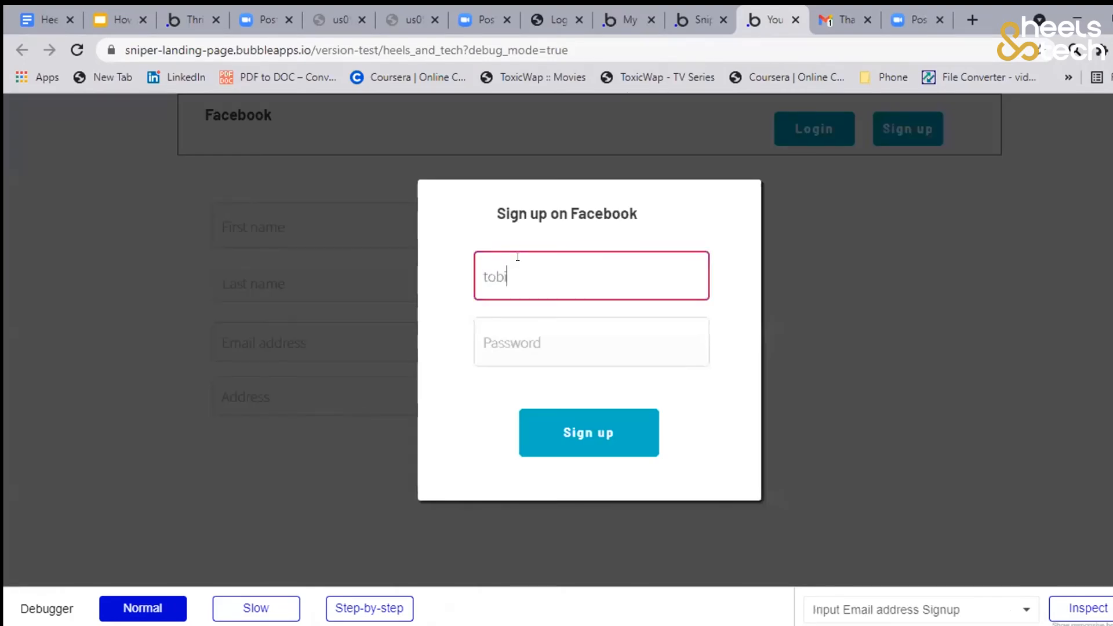
# Enter the account password in the "Sign up on Facebook" popup and submit the sign-up
pyautogui.click(533, 355)
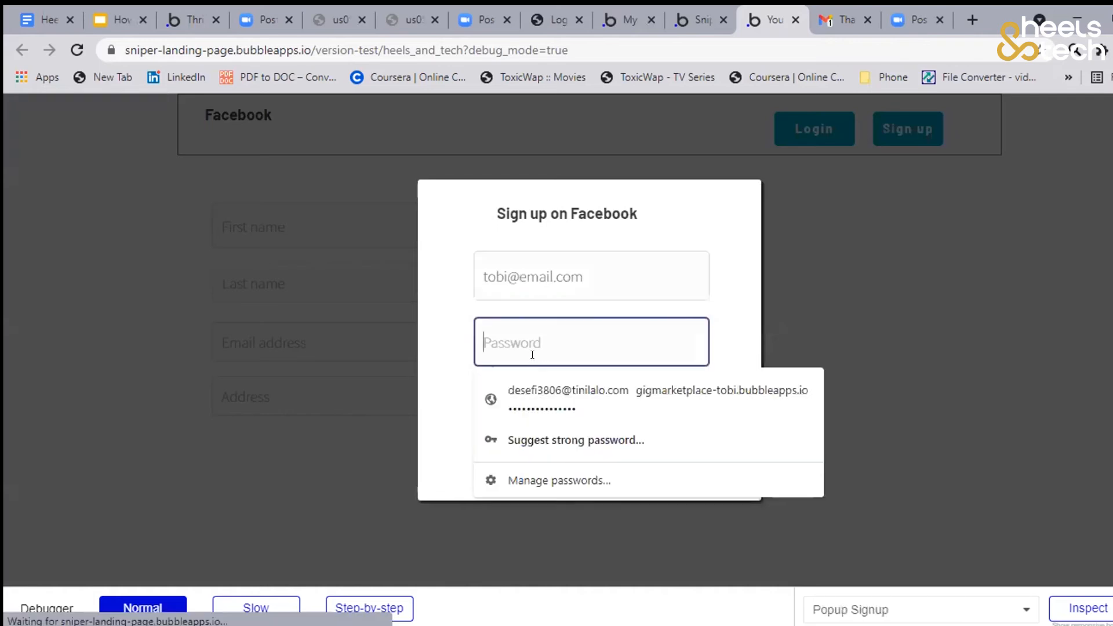
pyautogui.write('•••')
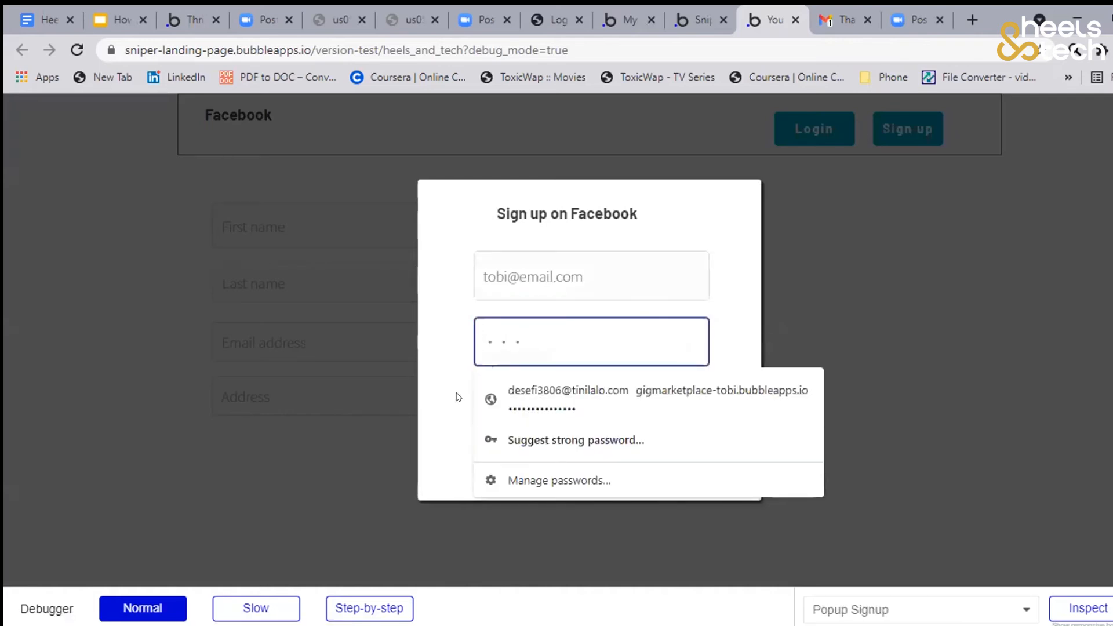
pyautogui.click(457, 397)
pyautogui.click(590, 439)
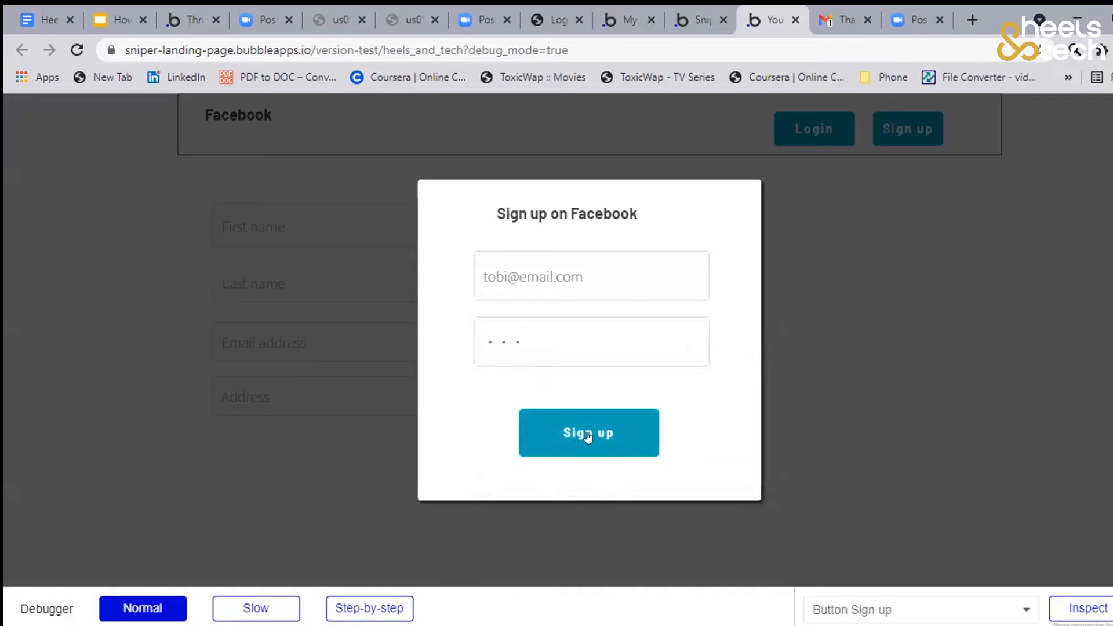
pyautogui.click(587, 437)
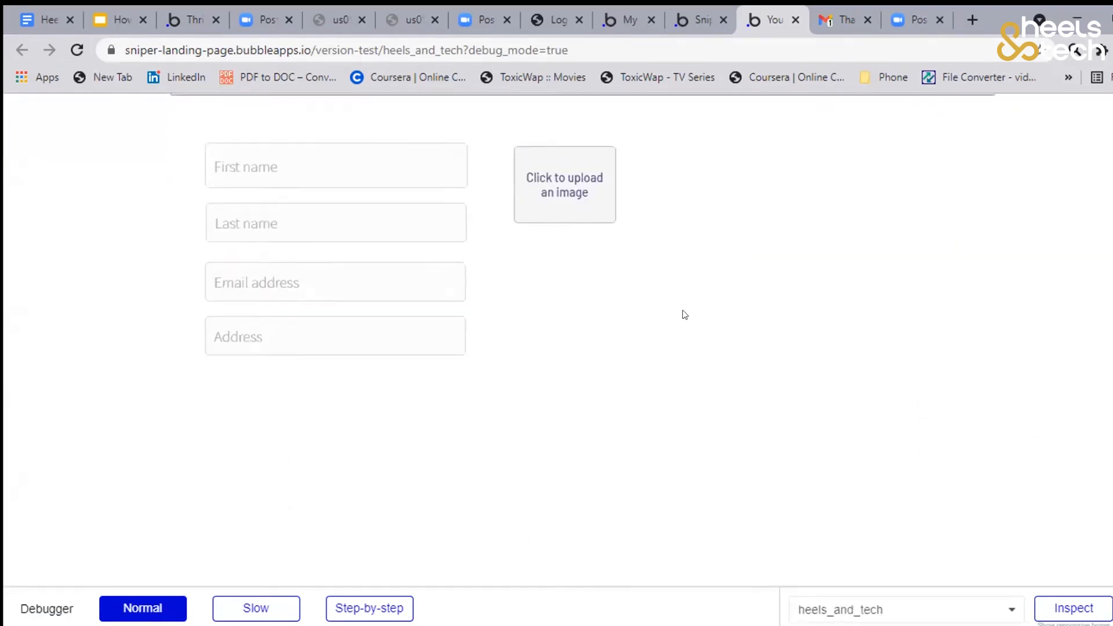
pyautogui.click(546, 107)
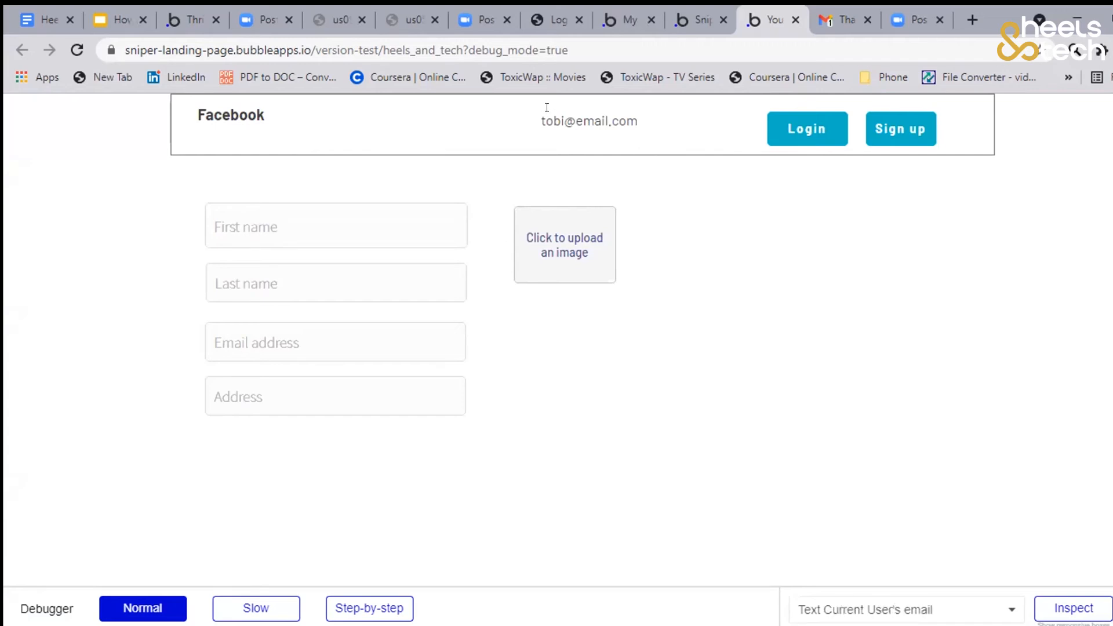
pyautogui.moveTo(638, 121); pyautogui.dragTo(601, 122)
pyautogui.click(592, 120)
pyautogui.click(544, 121)
pyautogui.moveTo(536, 113); pyautogui.dragTo(638, 121)
pyautogui.click(640, 146)
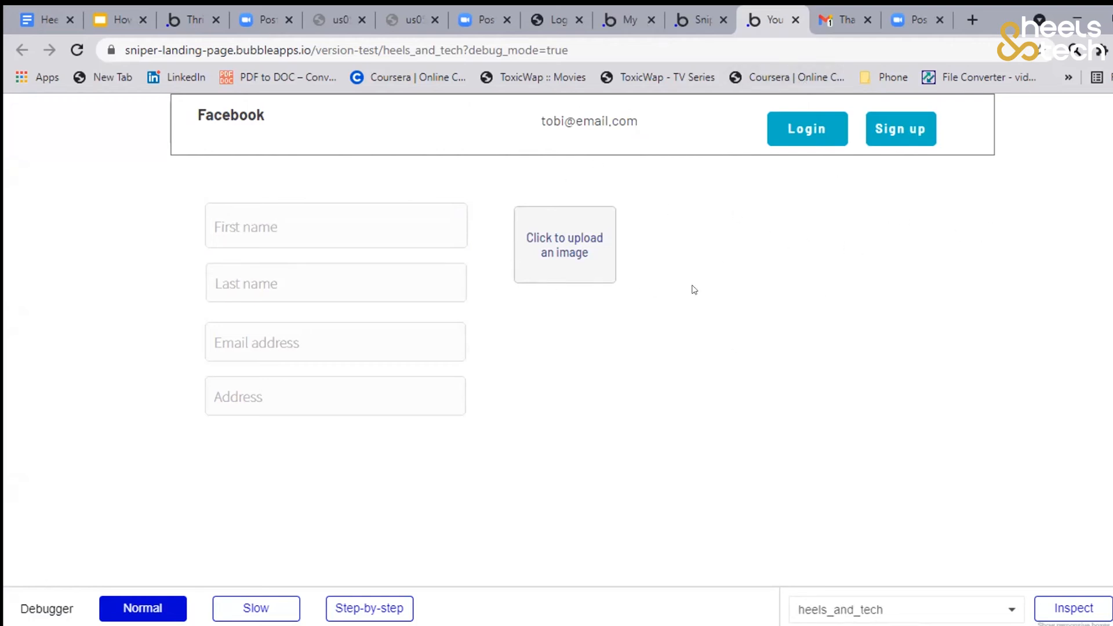
pyautogui.hotkey('ctrl', 'shift', 'Tab')
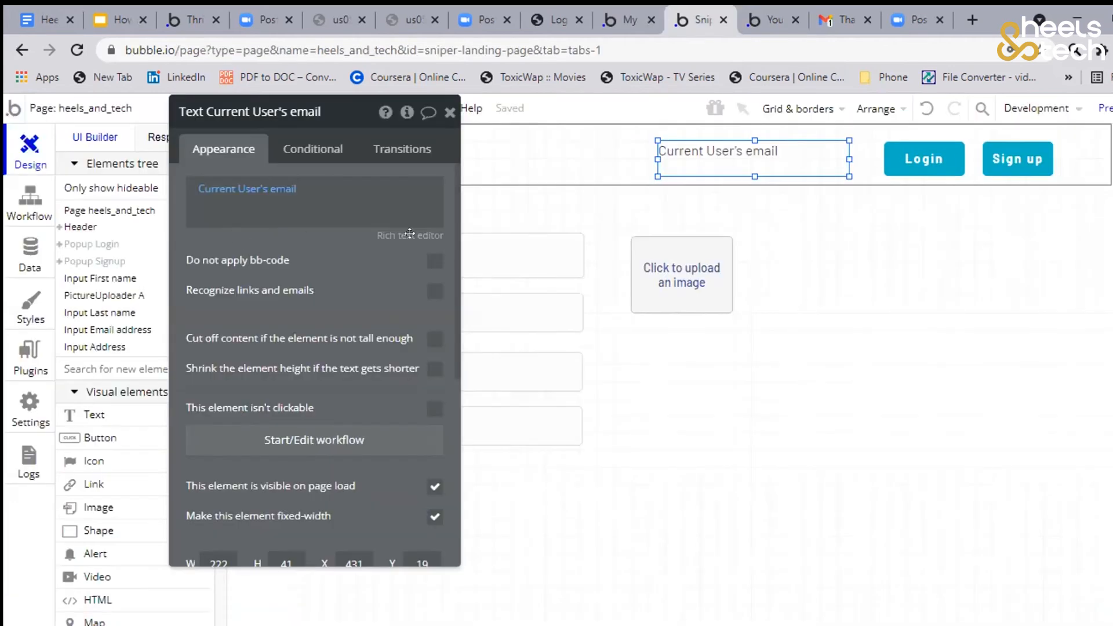
pyautogui.moveTo(749, 148); pyautogui.dragTo(629, 148)
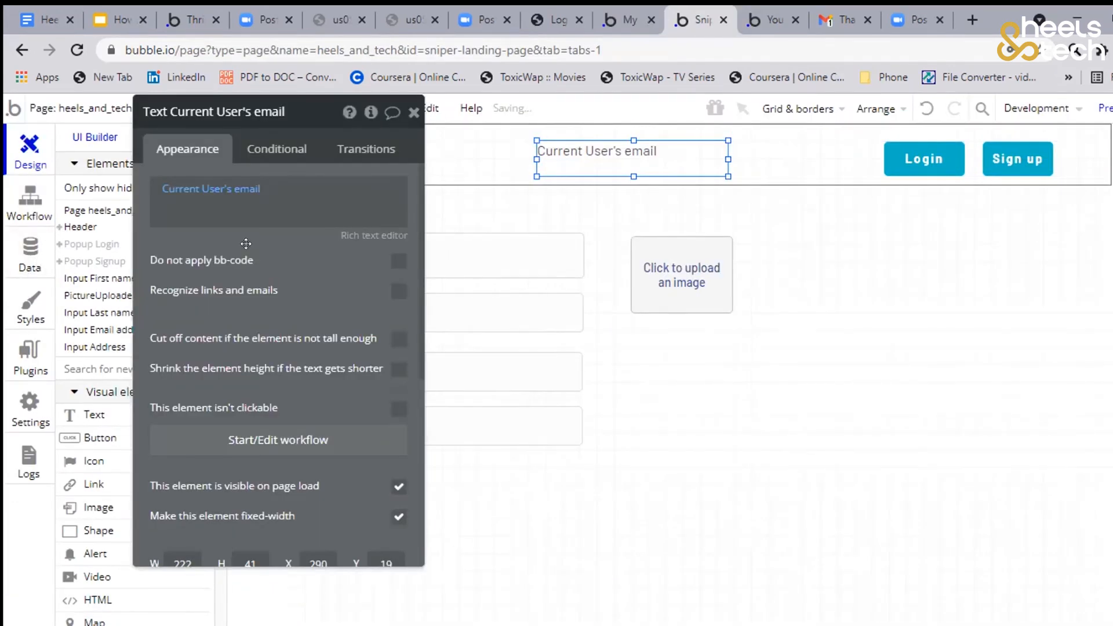
pyautogui.click(915, 153)
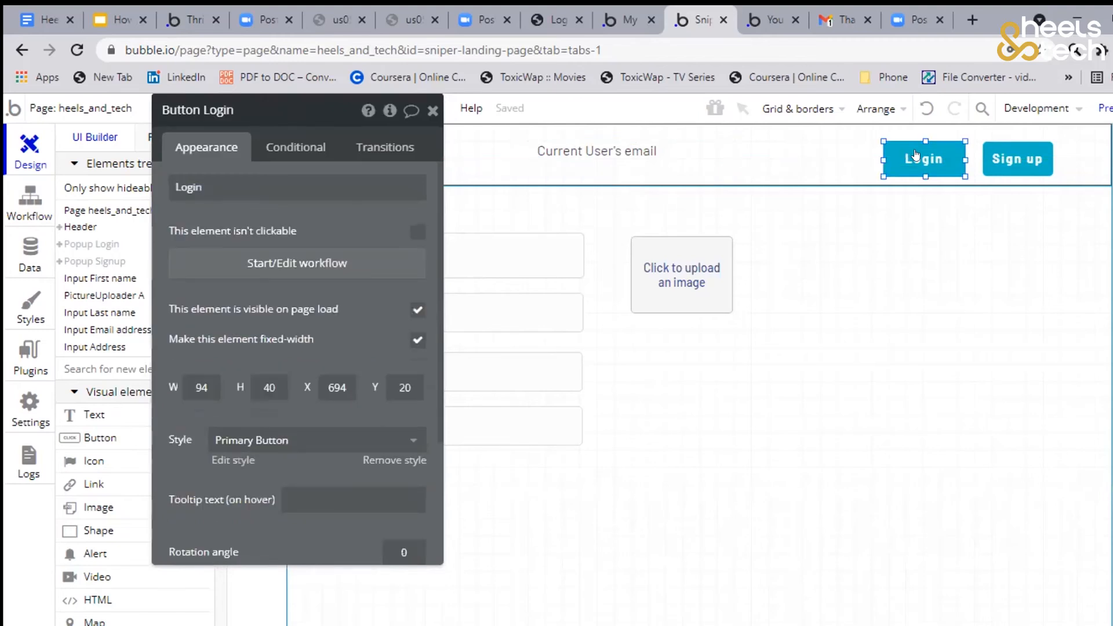
pyautogui.moveTo(915, 155); pyautogui.dragTo(808, 155)
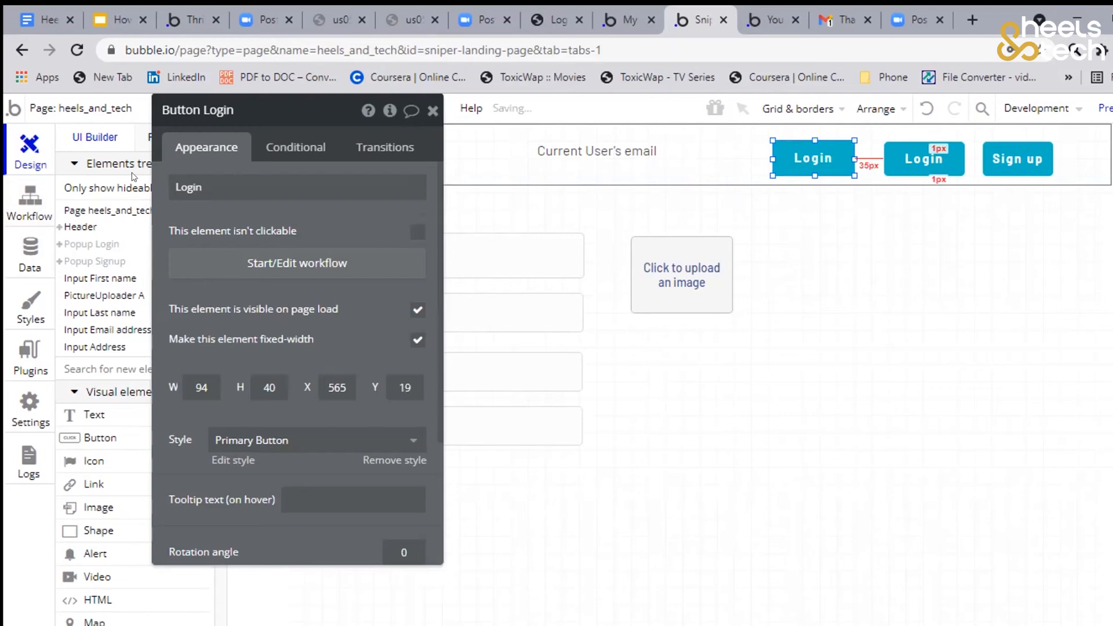
# Relabel the copied Login button in the header as "Logout"
pyautogui.doubleClick(200, 175)
pyautogui.write('Log')
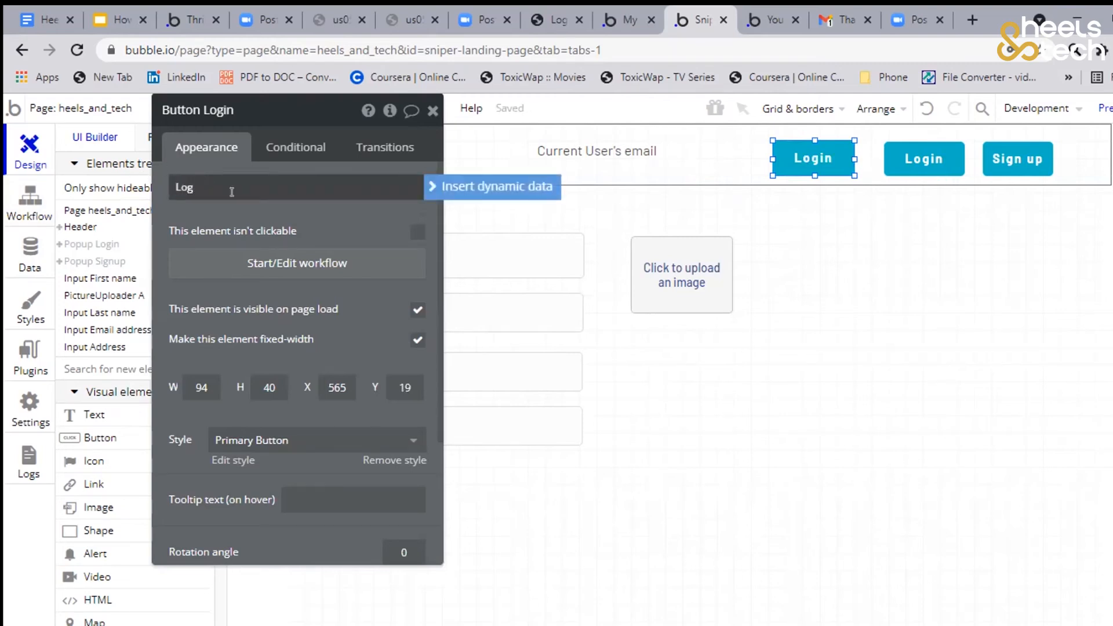
pyautogui.write('out')
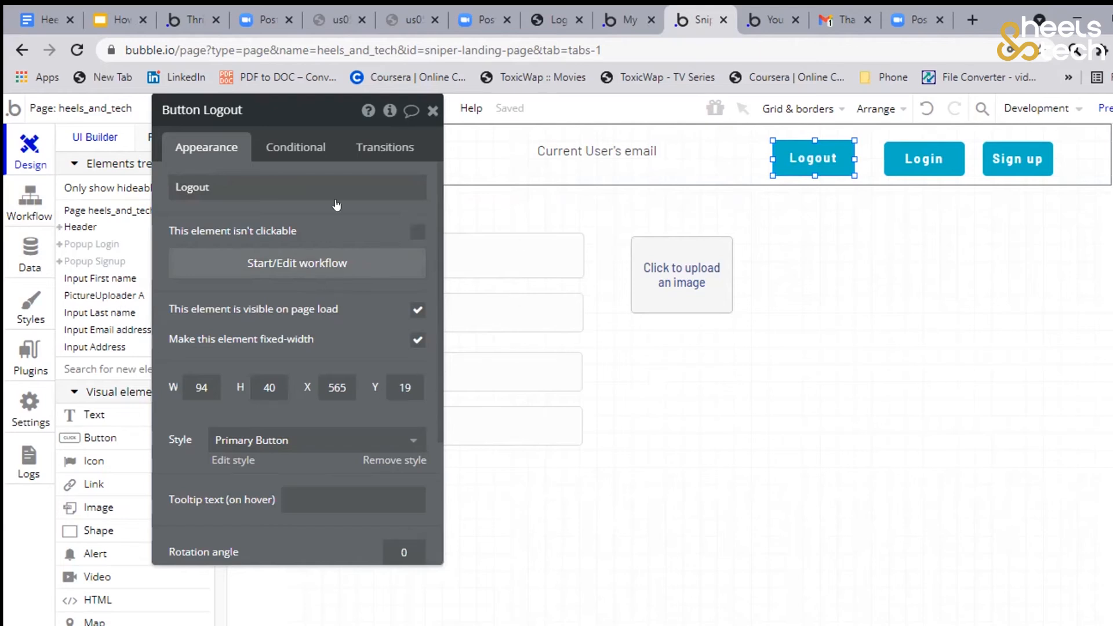
# Add a "Log the user out" action to the Logout button's click workflow and test logging out in the preview
pyautogui.click(313, 258)
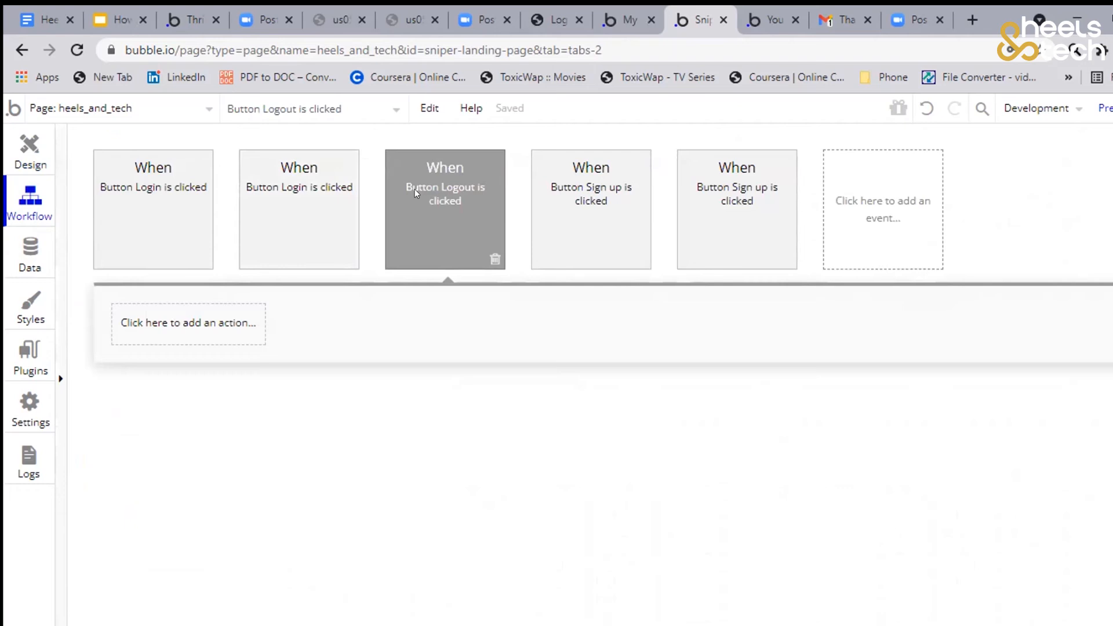
pyautogui.click(132, 318)
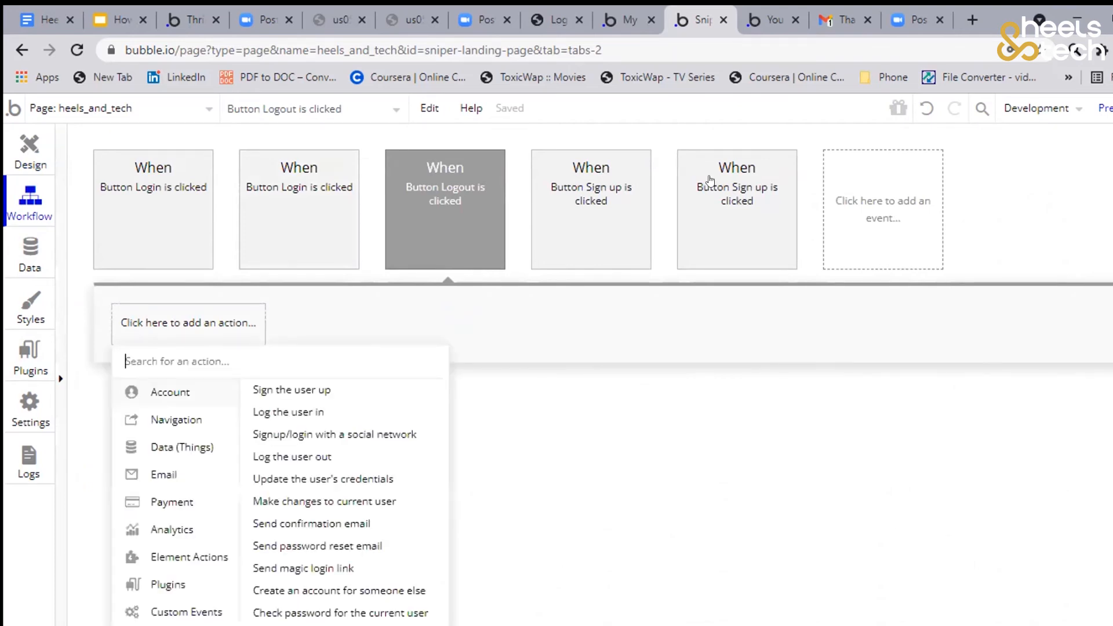
pyautogui.hotkey('ctrl', 'Tab')
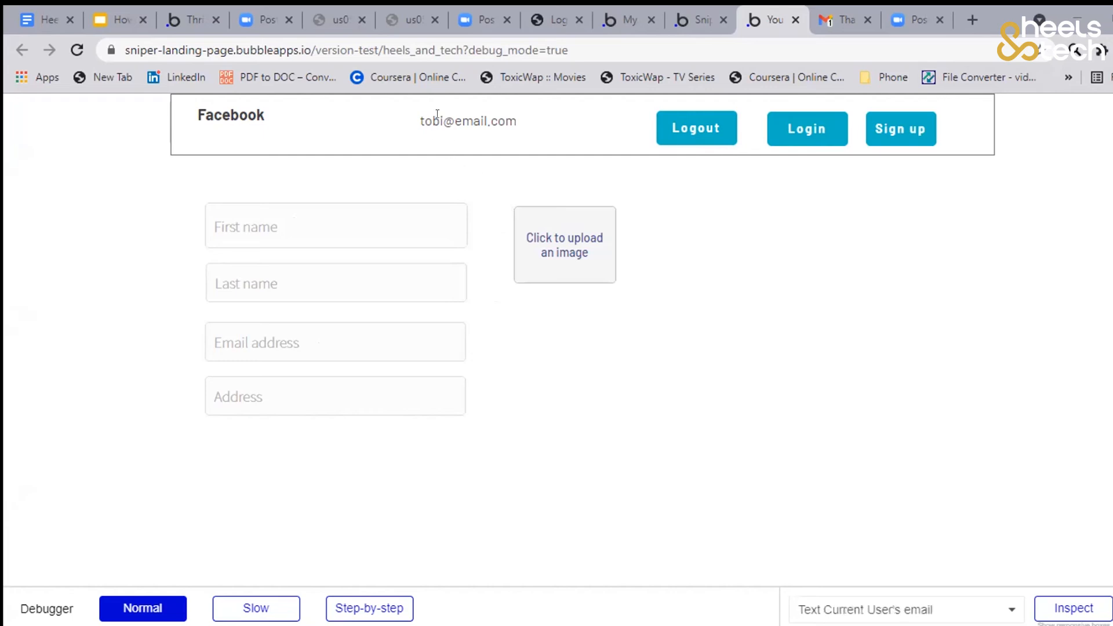
pyautogui.click(690, 141)
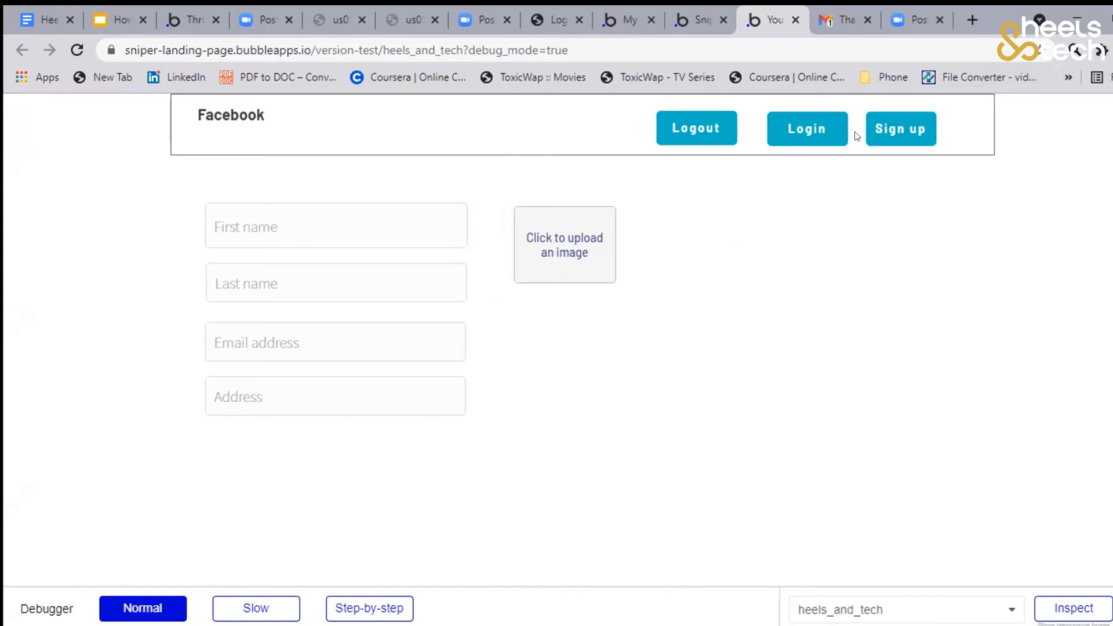
# Open the "Login to Facebook" popup from the header and fill in the test user's email address
pyautogui.click(806, 129)
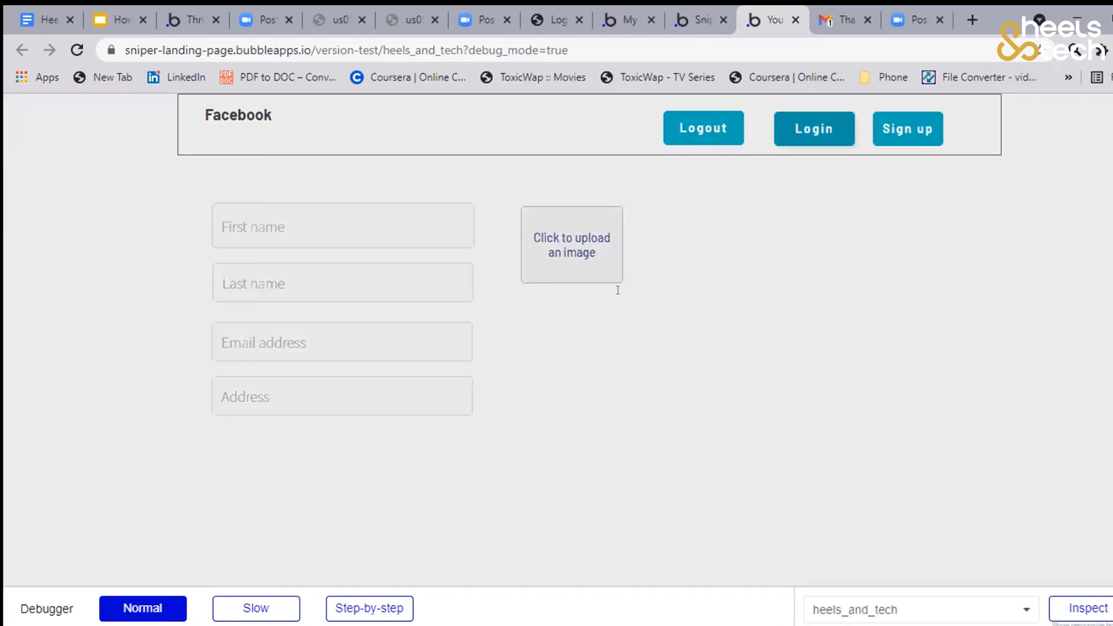
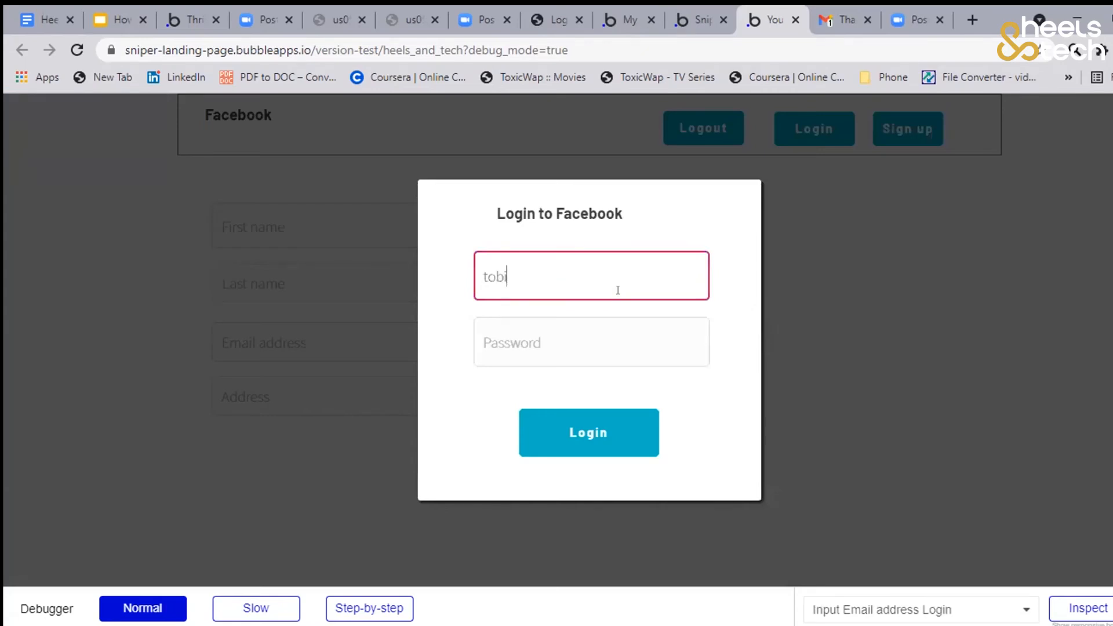
# Enter the account password in the "Login to Facebook" popup and submit the login
pyautogui.click(600, 332)
pyautogui.write('123')
pyautogui.click(447, 422)
pyautogui.click(587, 435)
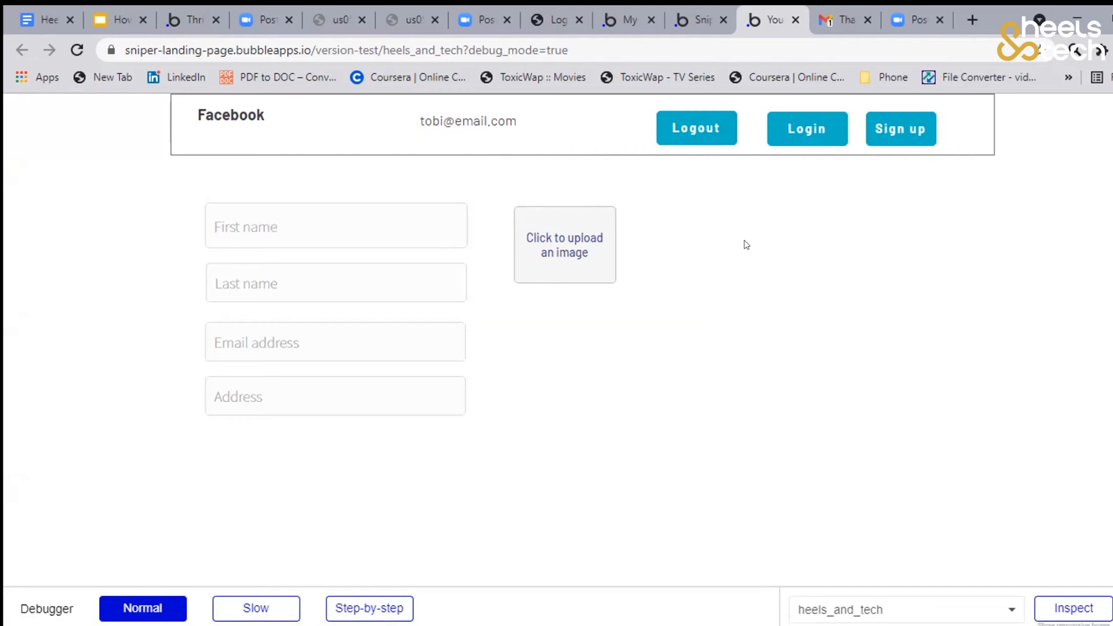
# Back in the editor's design view, add a button of about 176 × 44 px labelled "Update profile" below the Address input
pyautogui.click(357, 208)
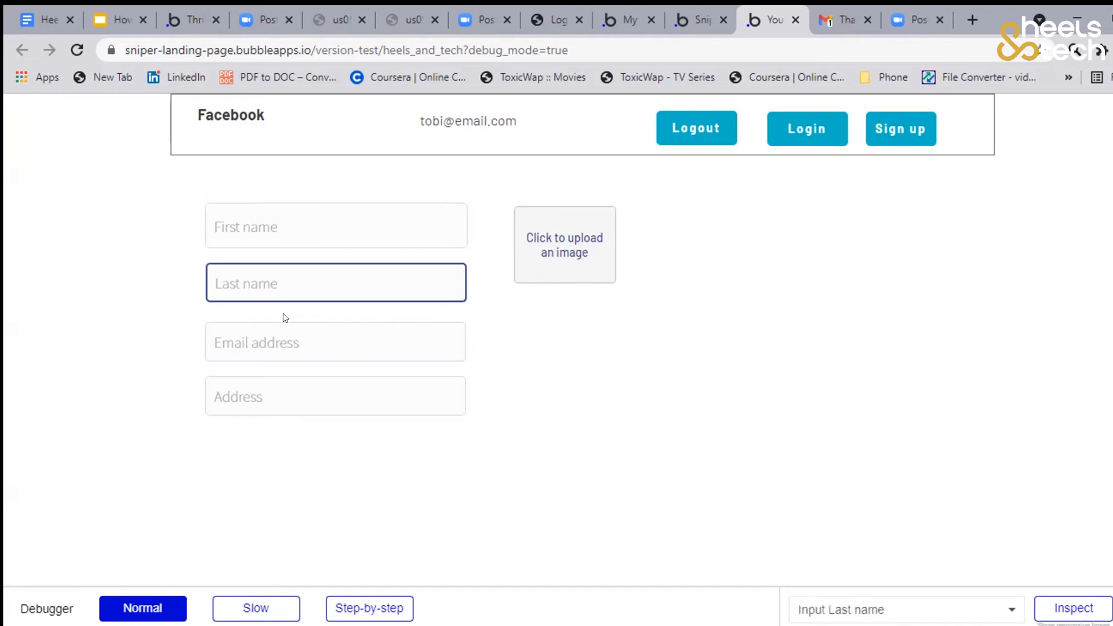
pyautogui.click(693, 28)
pyautogui.click(28, 157)
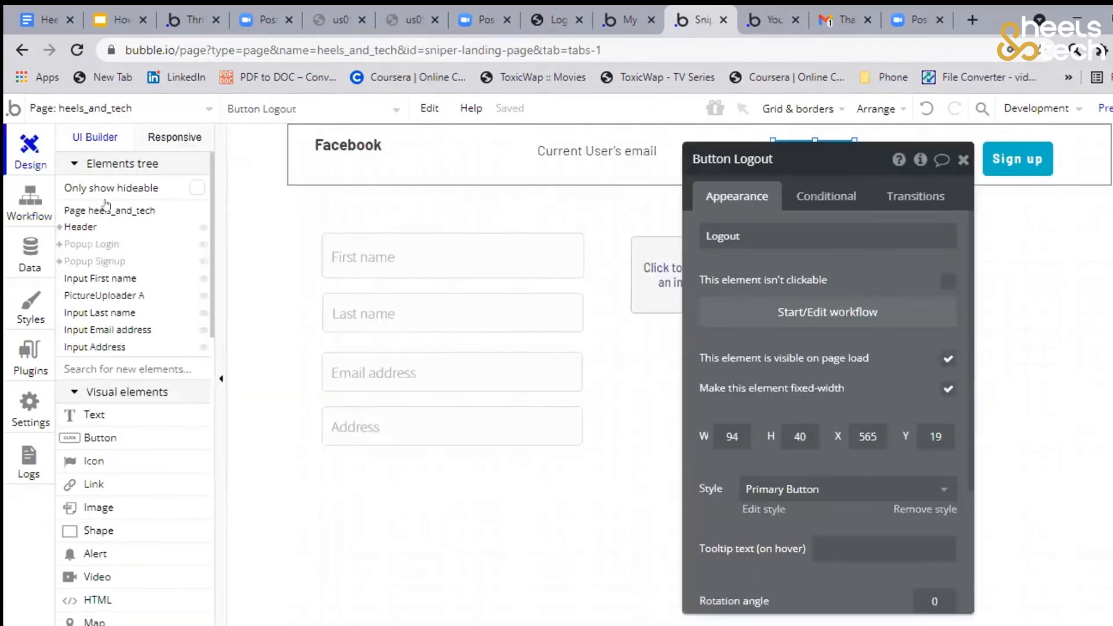
pyautogui.scroll(-2, 142, 386)
pyautogui.click(129, 354)
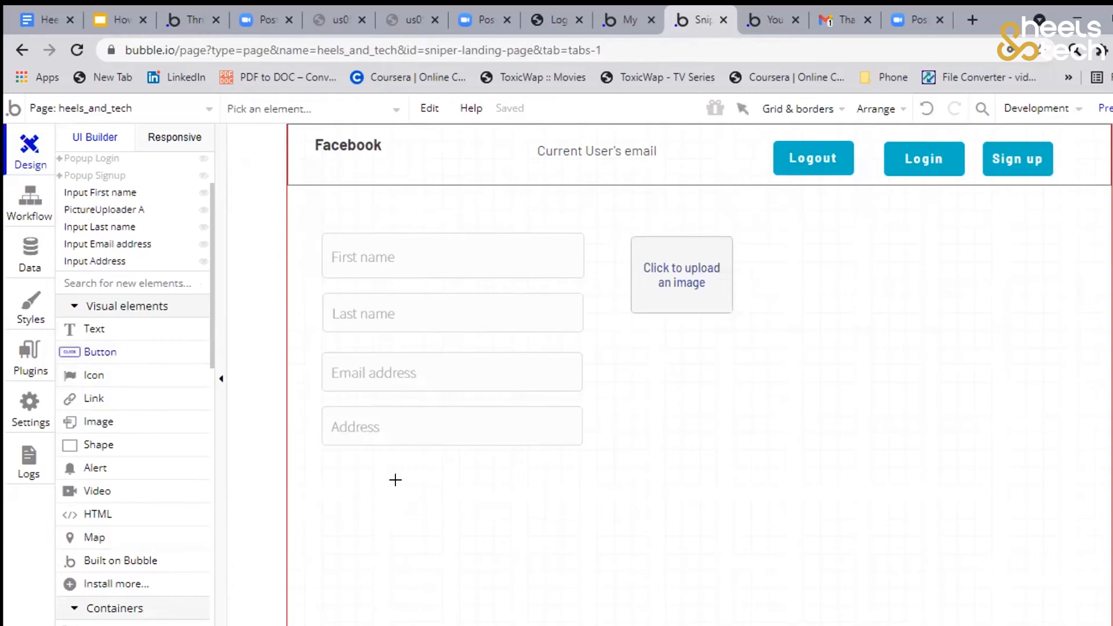
pyautogui.moveTo(315, 468)
pyautogui.mouseDown()
pyautogui.moveTo(464, 499)
pyautogui.moveTo(475, 514)
pyautogui.mouseUp()
pyautogui.write('Update profile')
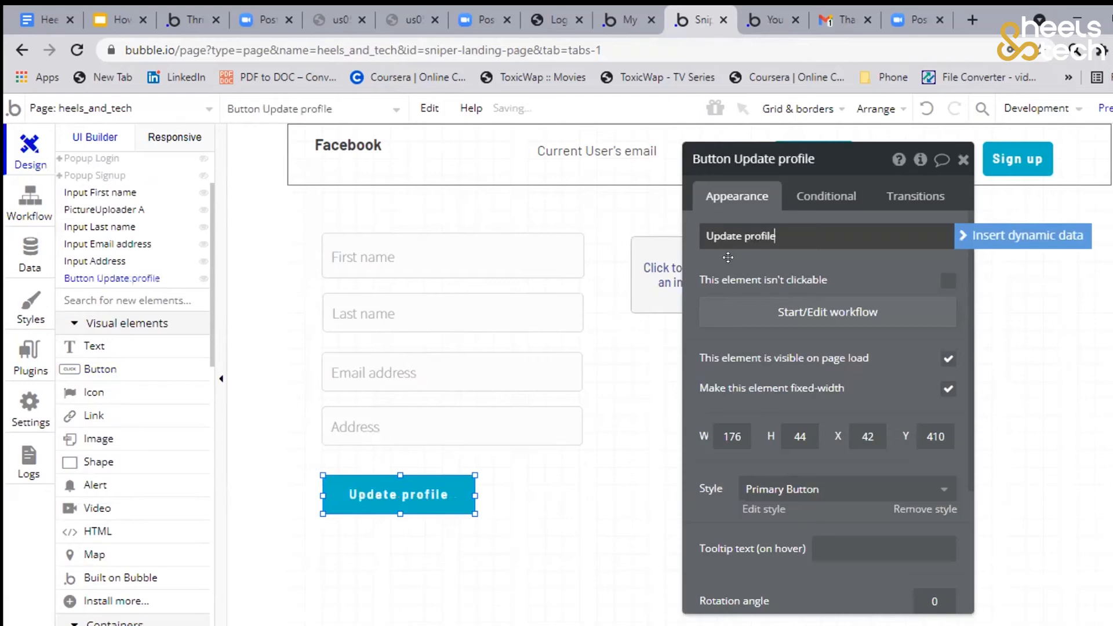
pyautogui.click(729, 259)
pyautogui.moveTo(714, 257); pyautogui.dragTo(252, 255)
pyautogui.moveTo(749, 262); pyautogui.dragTo(808, 305)
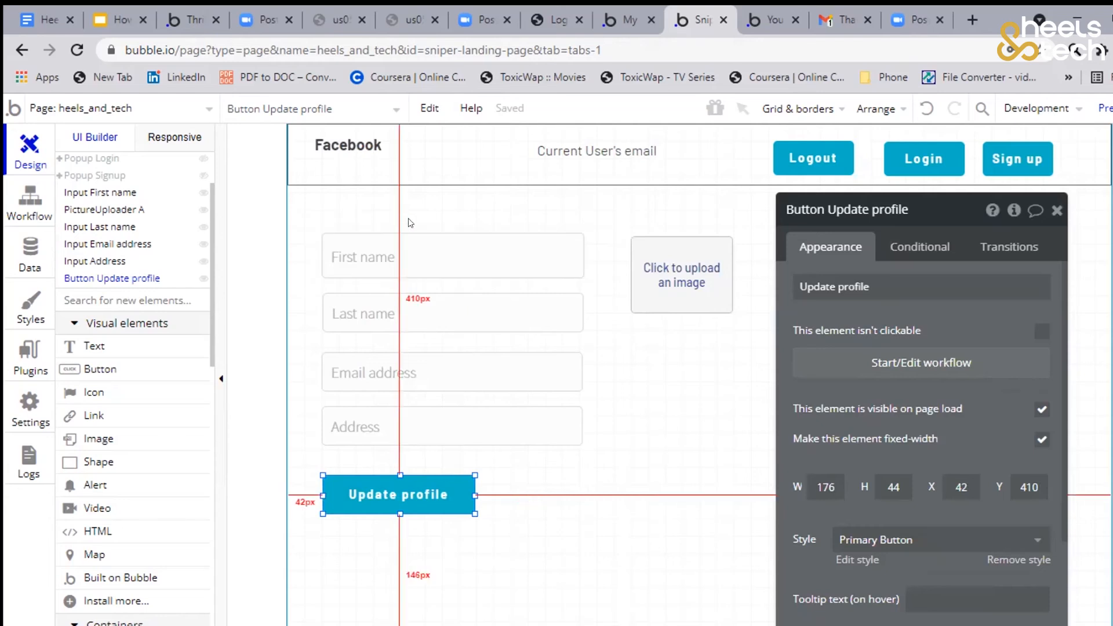
pyautogui.click(393, 250)
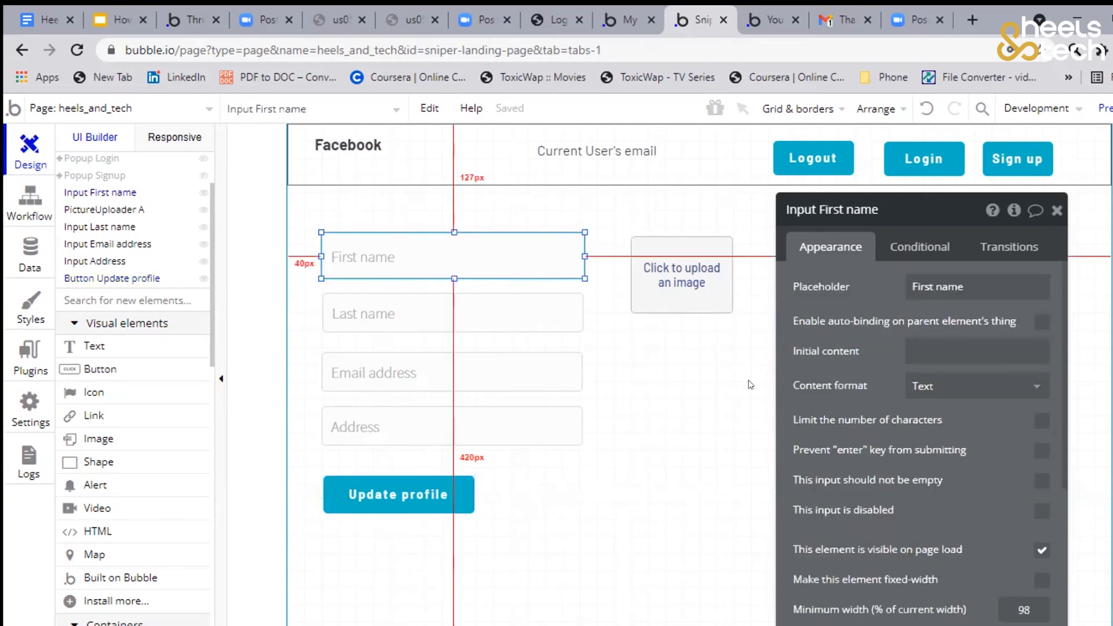
pyautogui.moveTo(1058, 269); pyautogui.dragTo(965, 219)
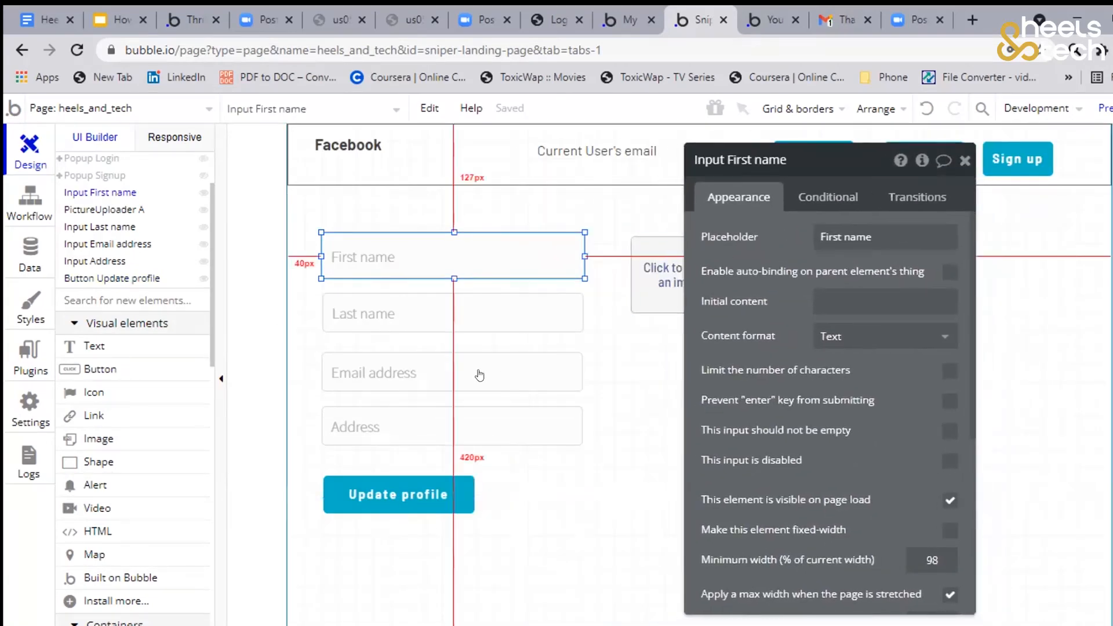
pyautogui.click(480, 375)
pyautogui.click(831, 300)
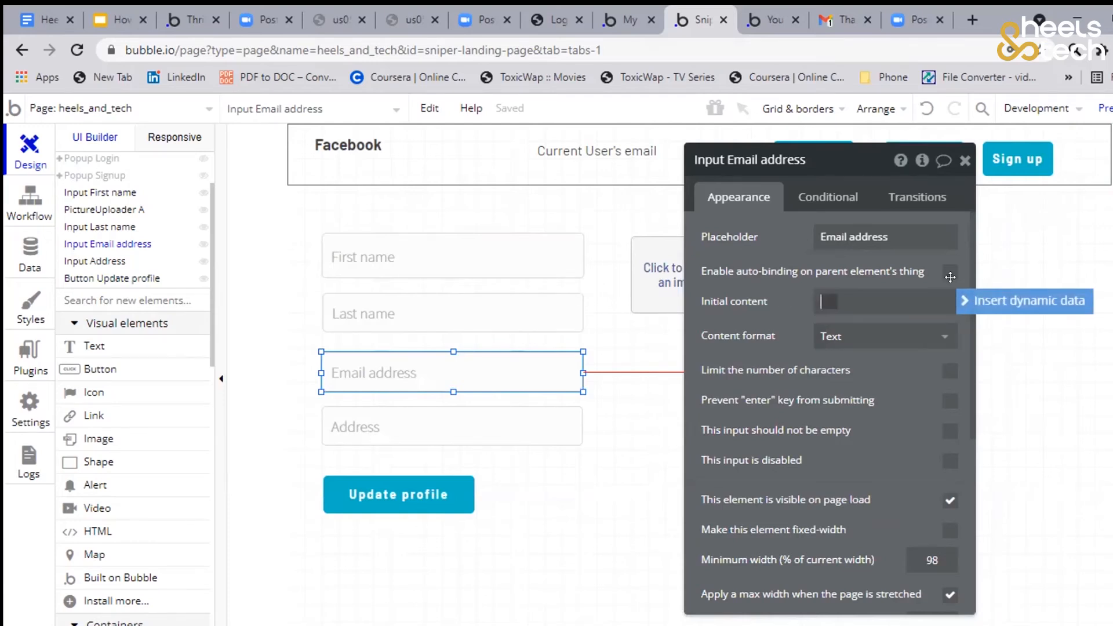
pyautogui.click(1024, 300)
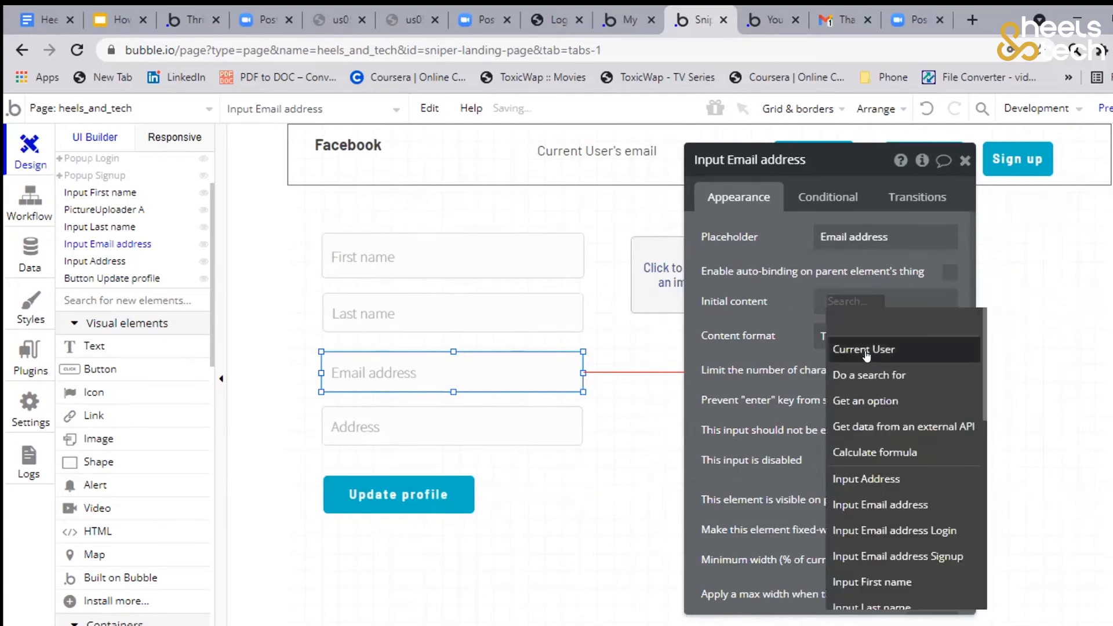
pyautogui.click(869, 352)
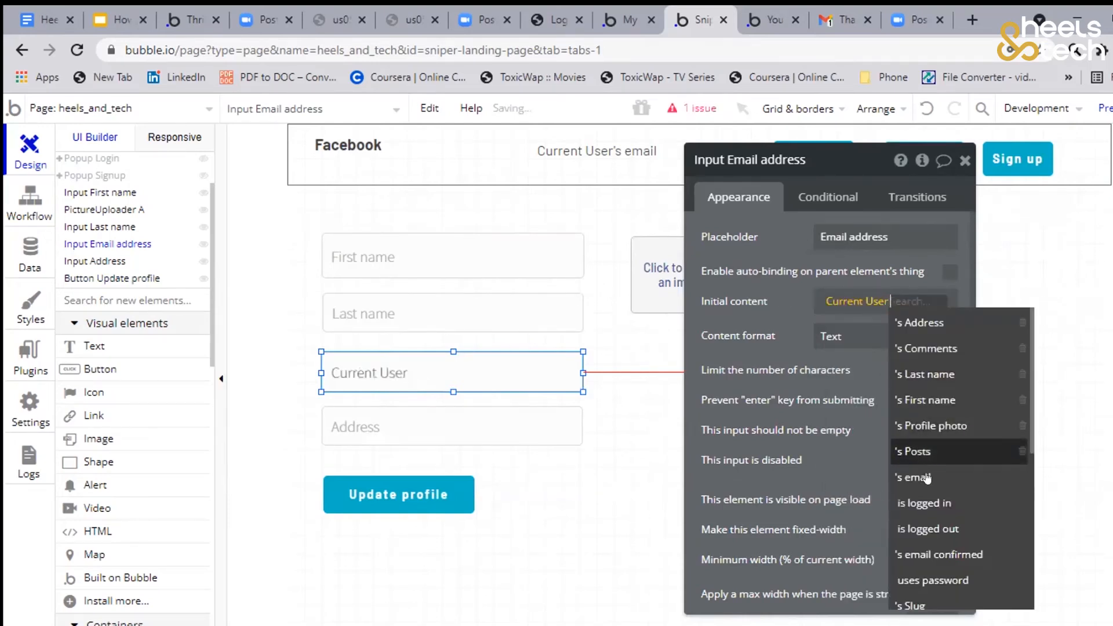
pyautogui.click(925, 478)
pyautogui.click(782, 314)
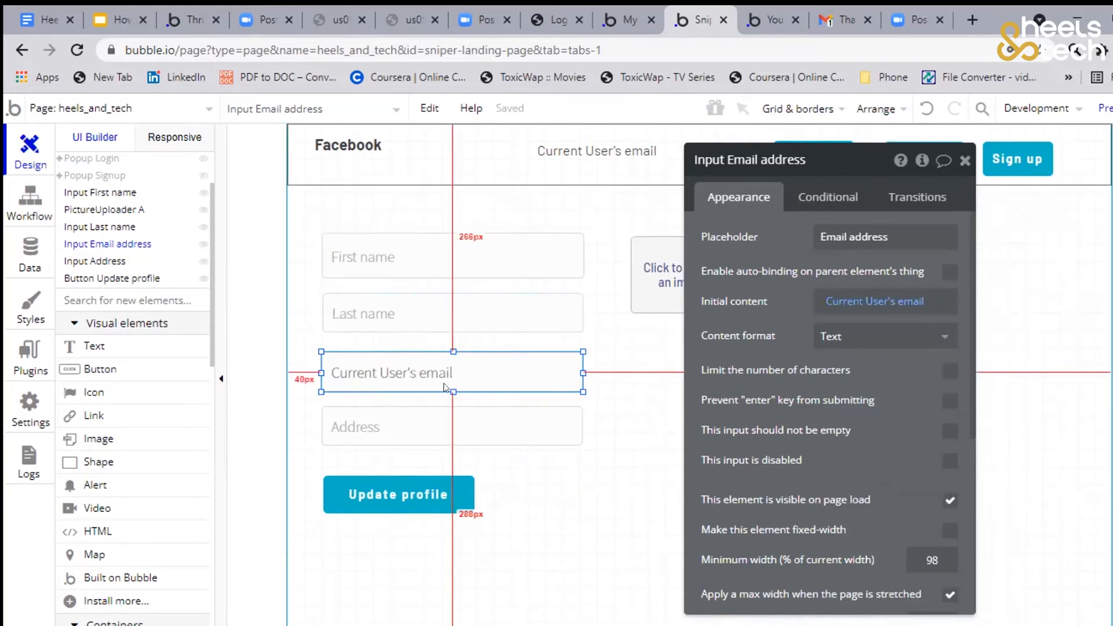
# Start a workflow for the "Update profile" button below the Address input
pyautogui.moveTo(888, 255); pyautogui.dragTo(1001, 270)
pyautogui.click(406, 490)
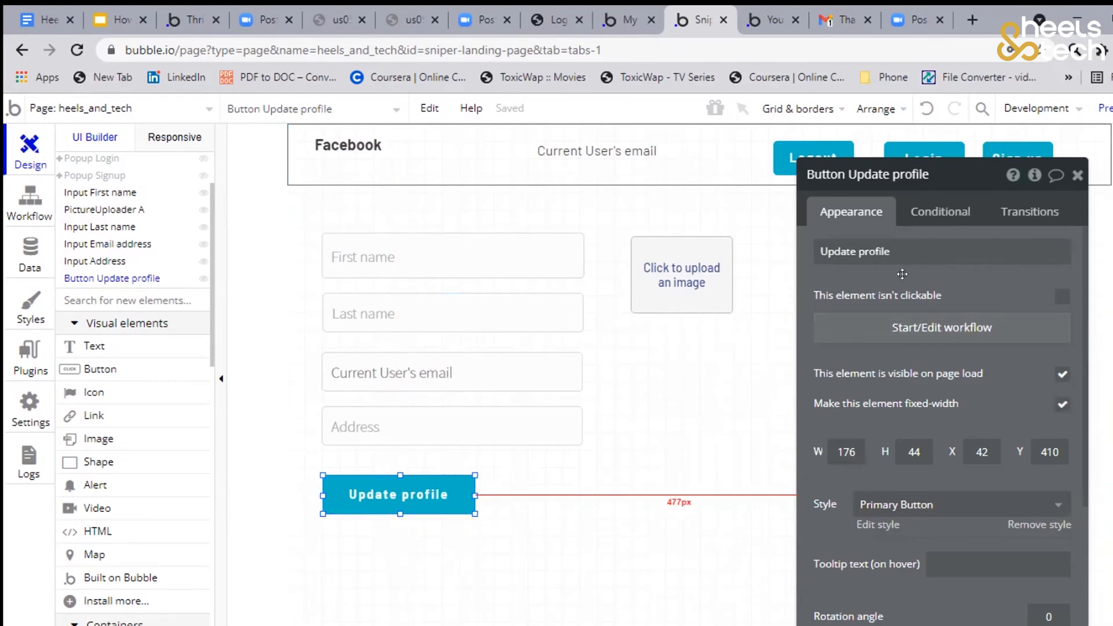
pyautogui.moveTo(902, 273); pyautogui.dragTo(826, 242)
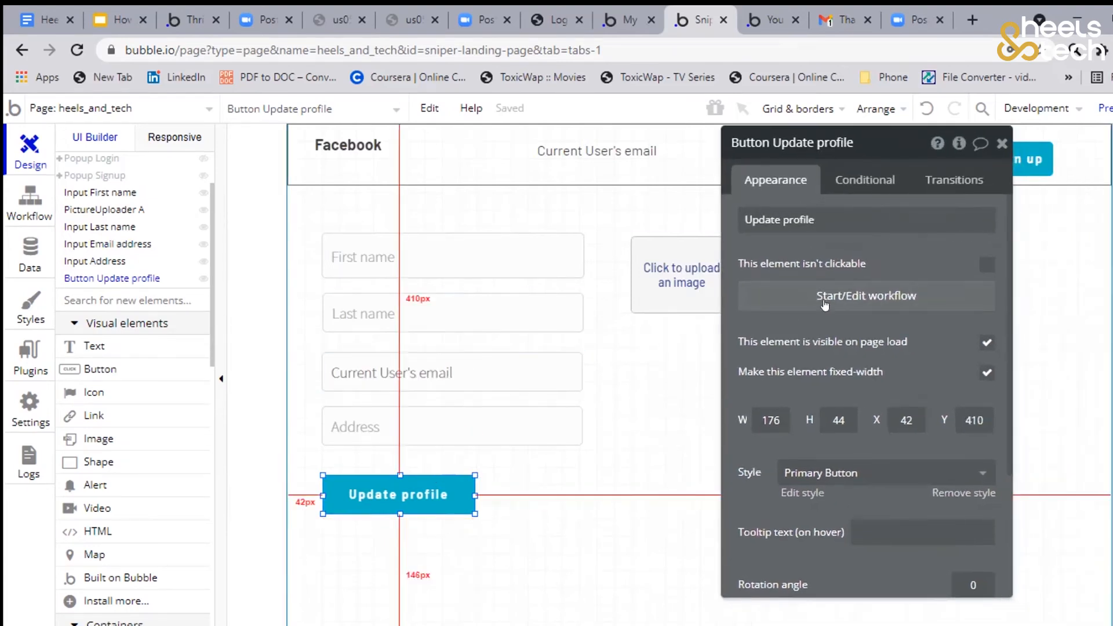
pyautogui.click(871, 296)
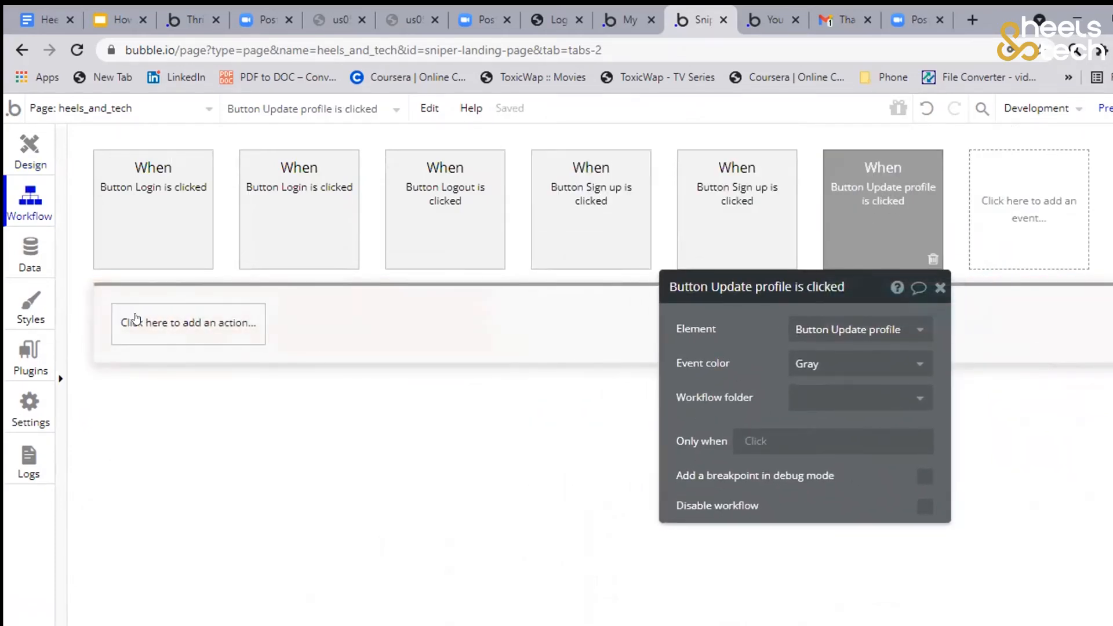
# Add a "Make changes to thing" data action to the Update profile workflow, with Current User as the thing to change
pyautogui.click(160, 338)
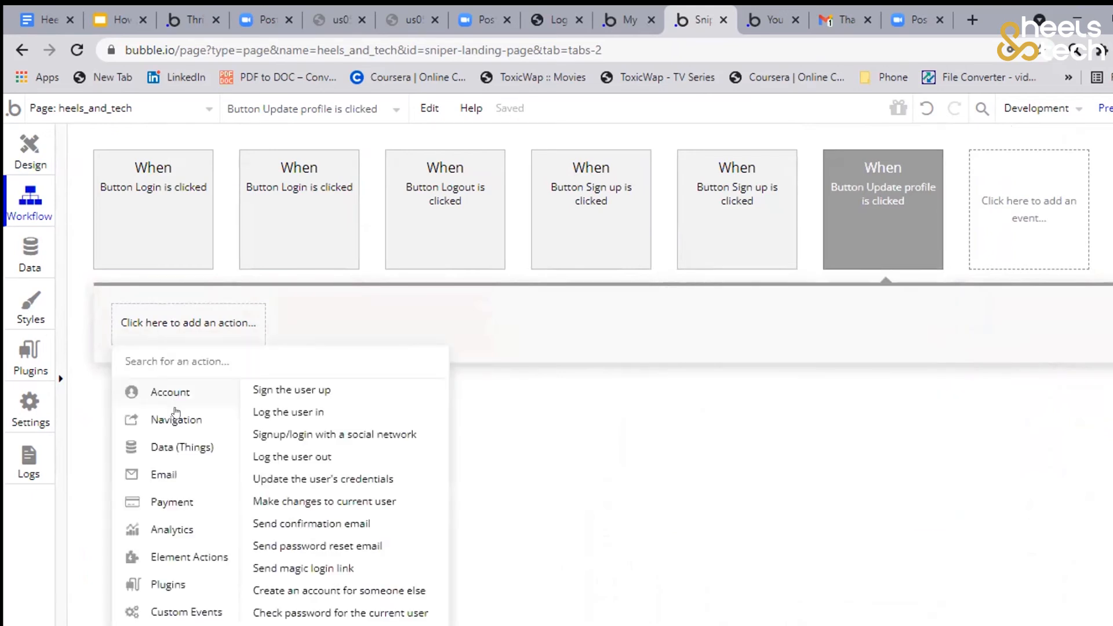
pyautogui.moveTo(185, 443)
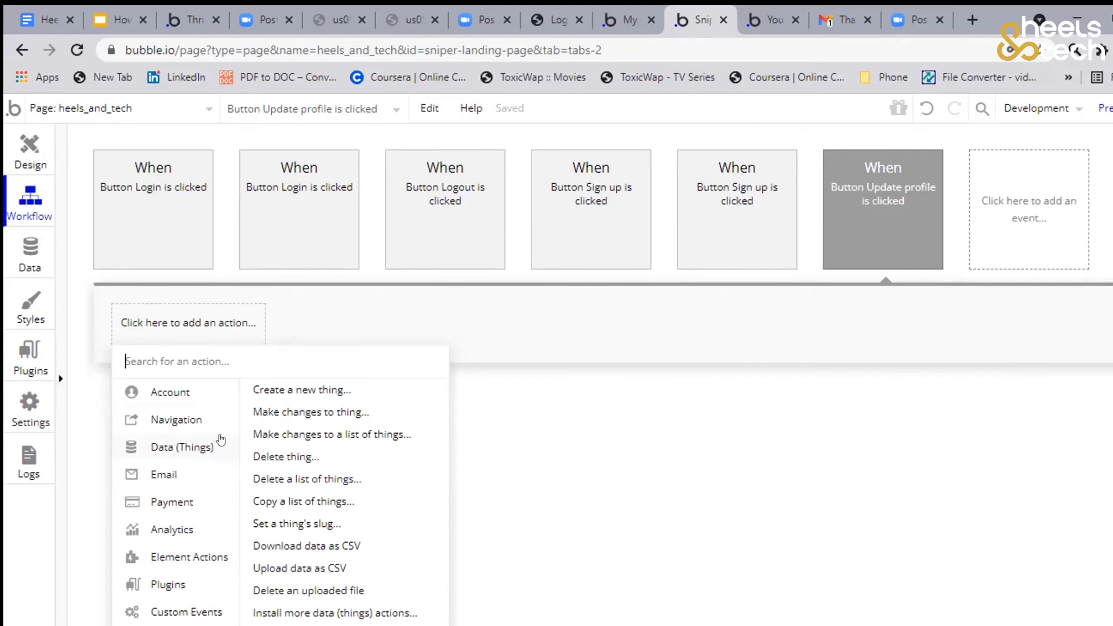
pyautogui.click(274, 413)
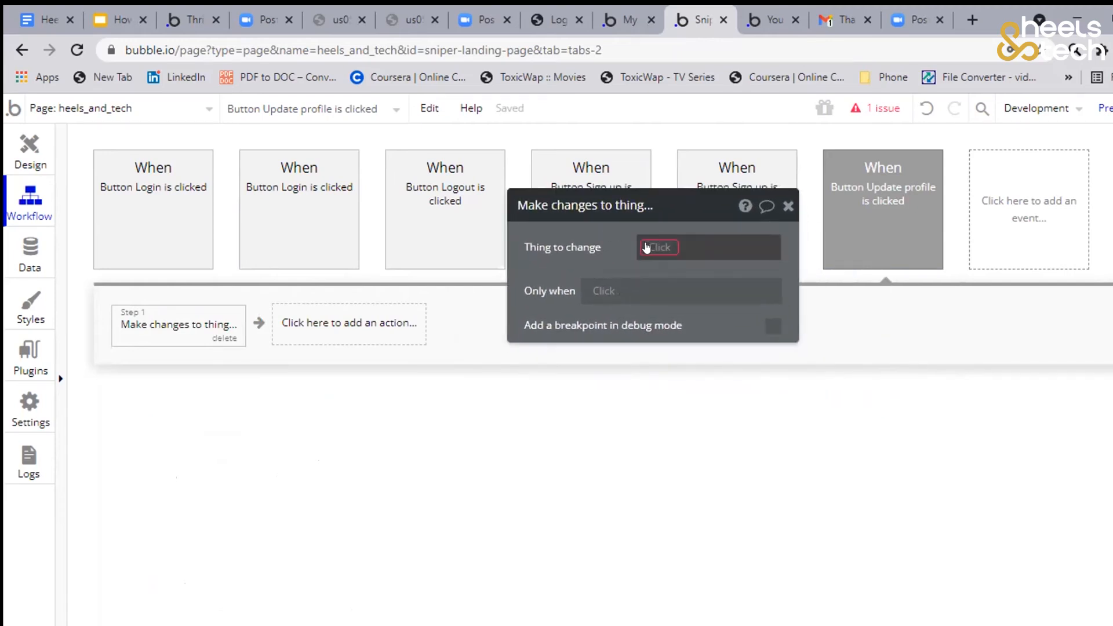
pyautogui.click(648, 247)
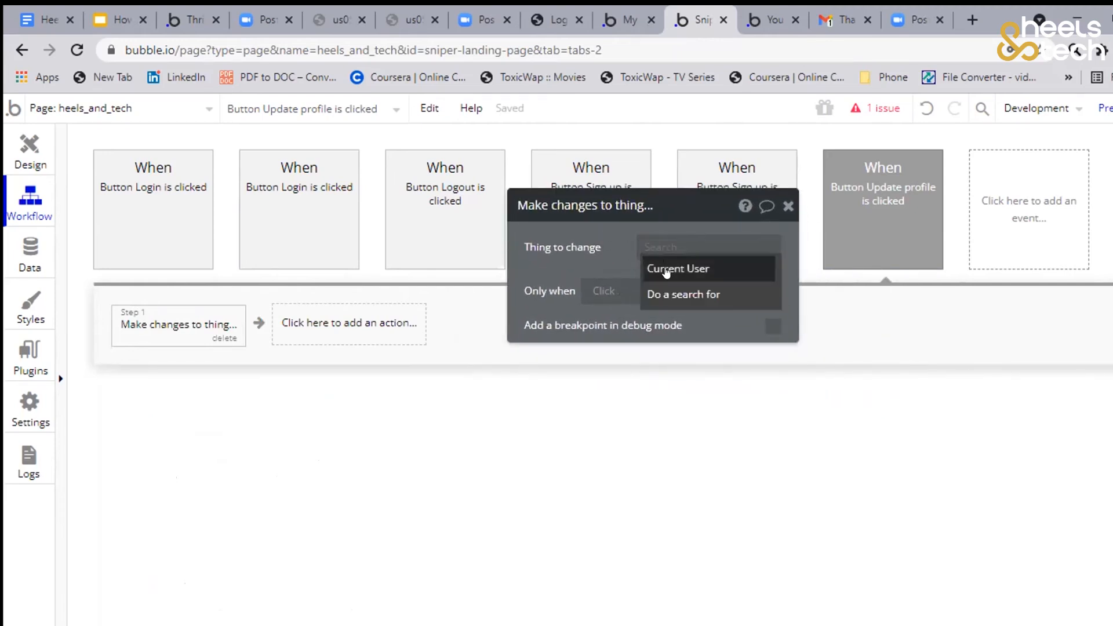
pyautogui.click(666, 271)
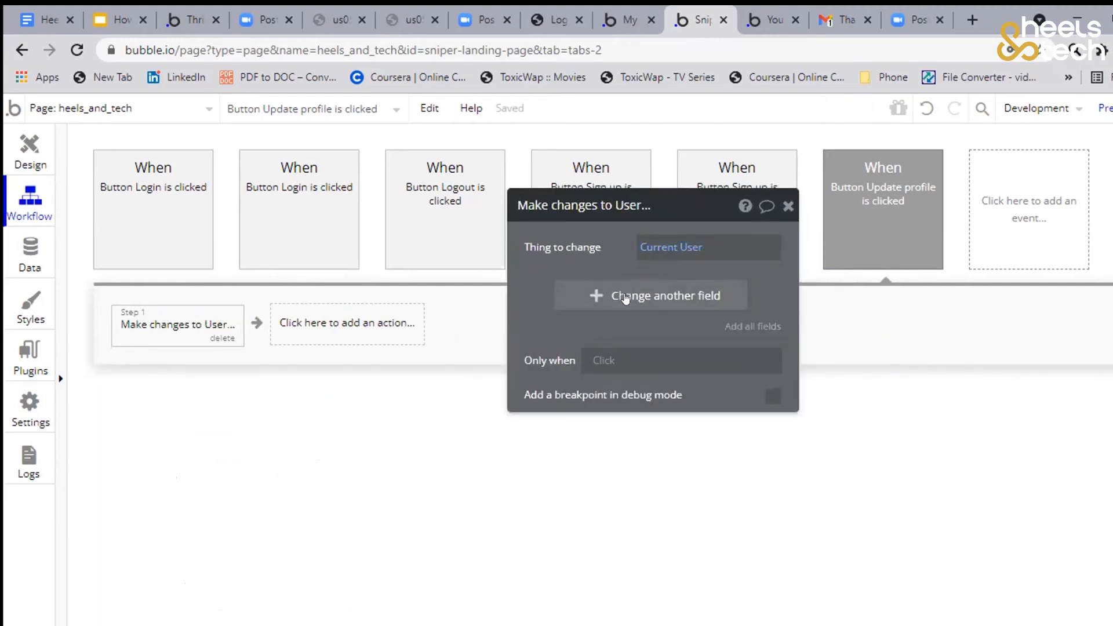
# Map the user's First name field to Input First name's value in the "Make changes to User" action
pyautogui.click(619, 301)
pyautogui.click(536, 288)
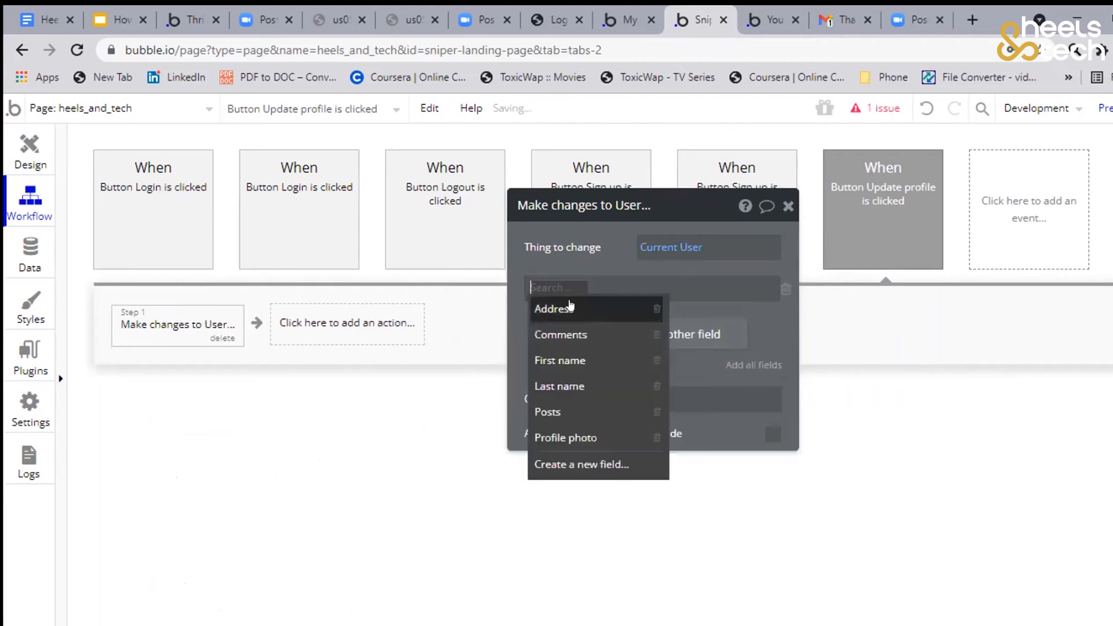
pyautogui.click(574, 360)
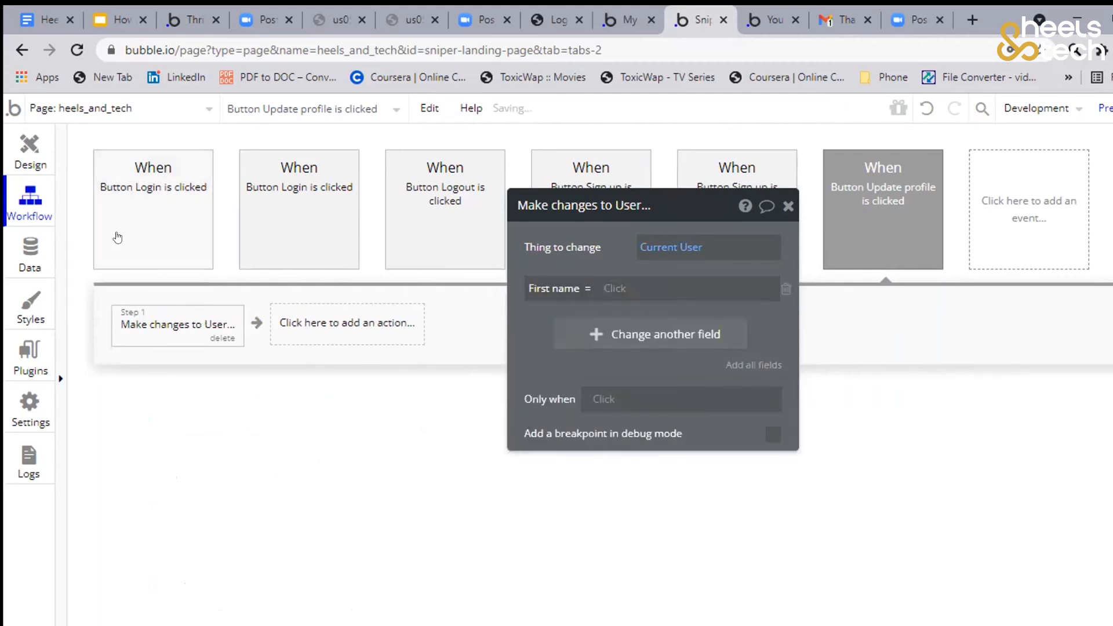
pyautogui.click(604, 288)
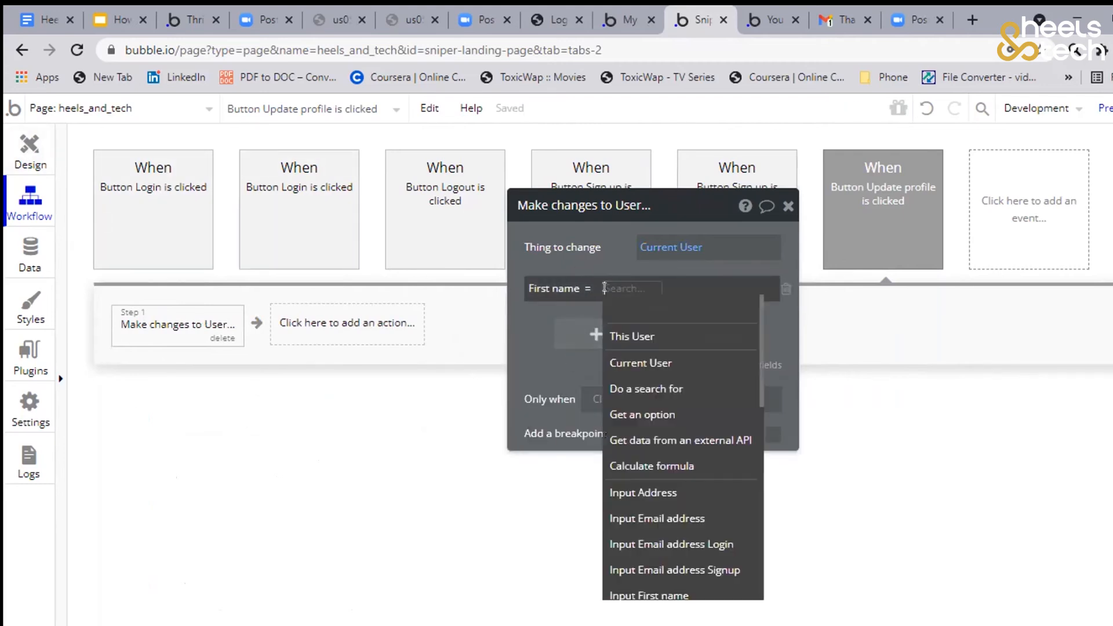
pyautogui.write('first')
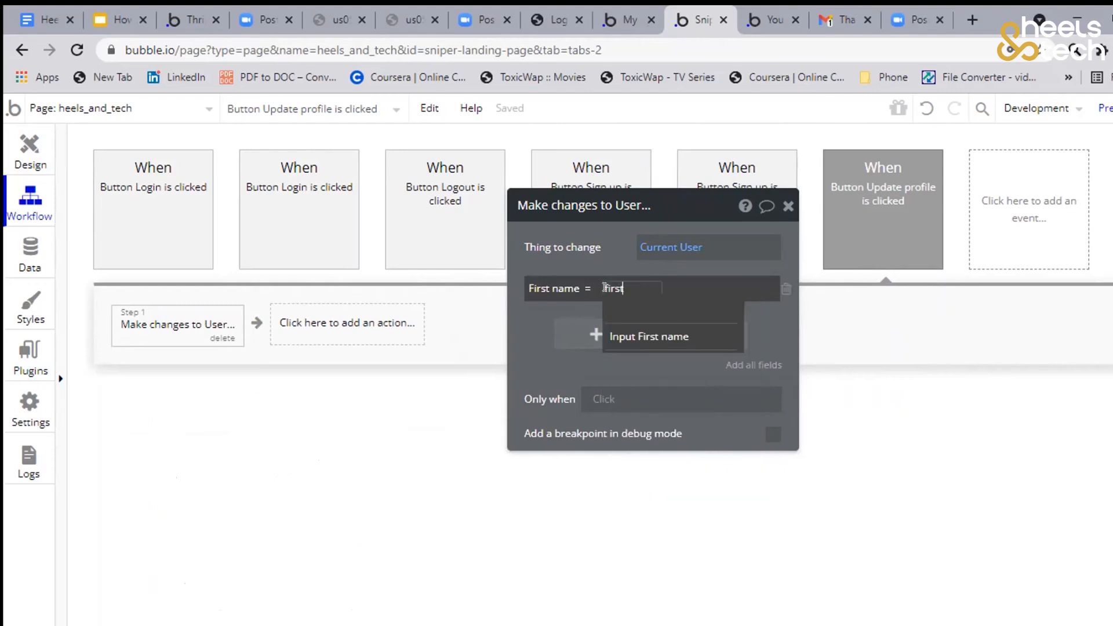
pyautogui.click(644, 337)
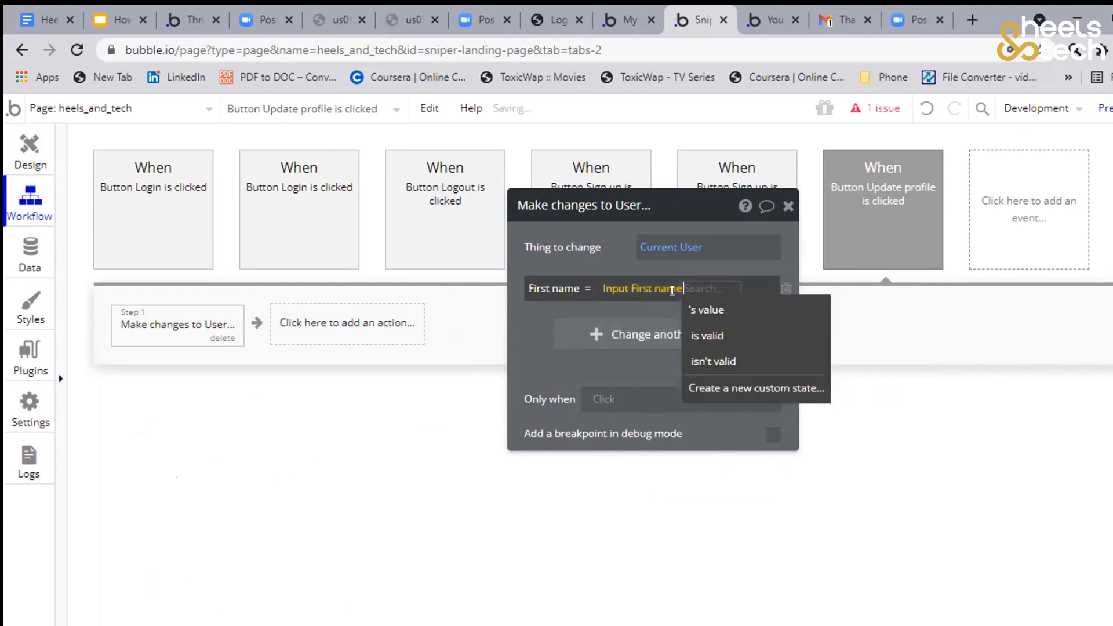
pyautogui.click(706, 308)
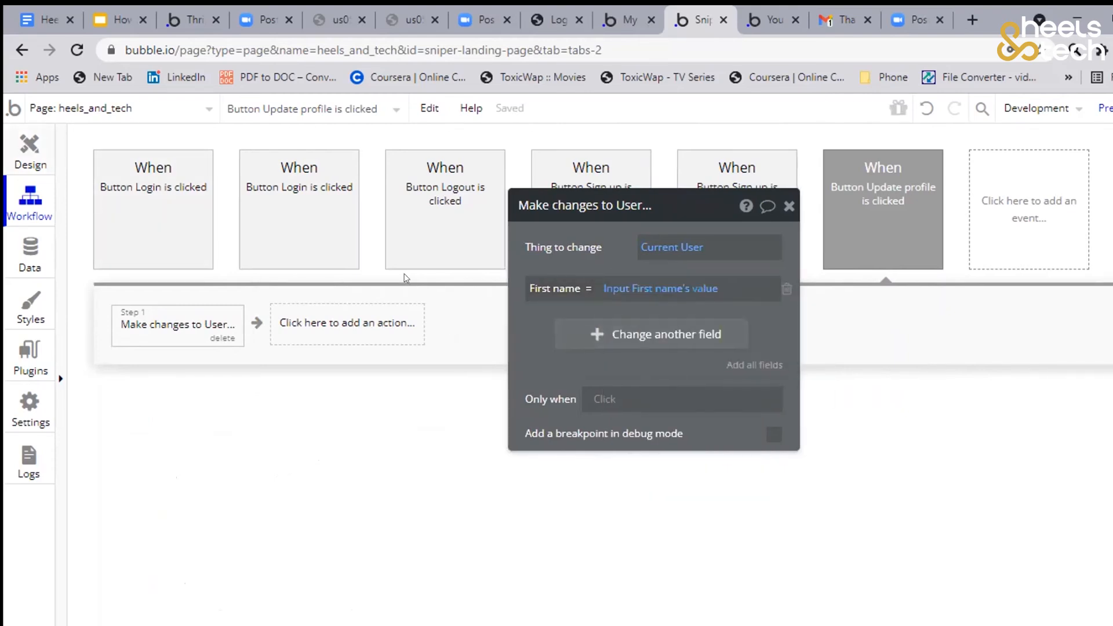
pyautogui.click(381, 249)
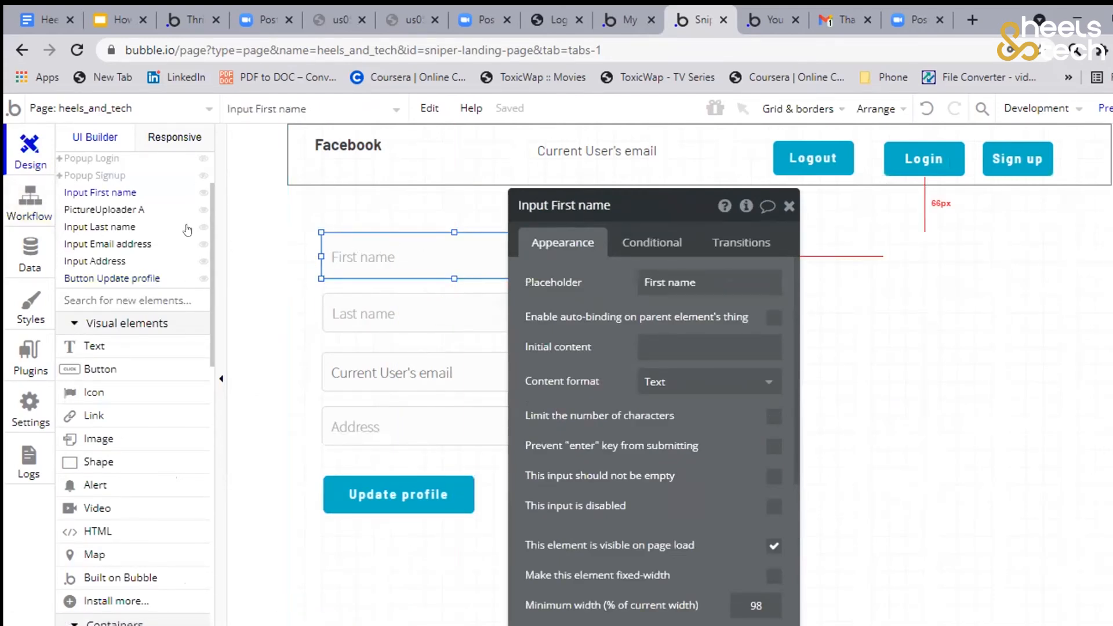
pyautogui.click(26, 204)
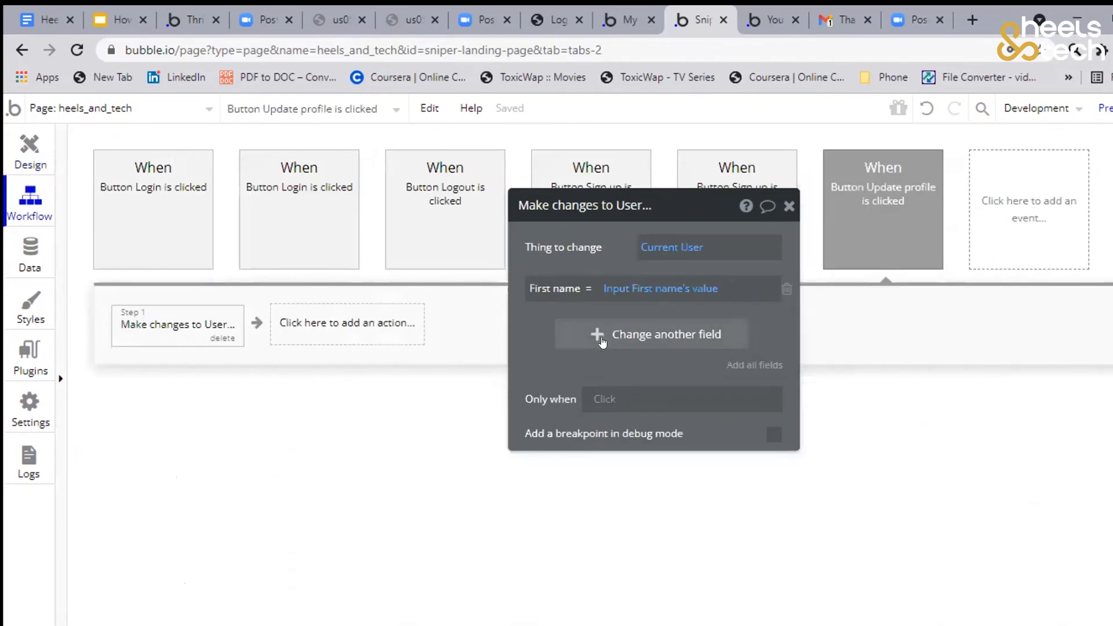
# Add the Last name field to the user changes and set it to Input Last name's value
pyautogui.click(603, 343)
pyautogui.click(533, 328)
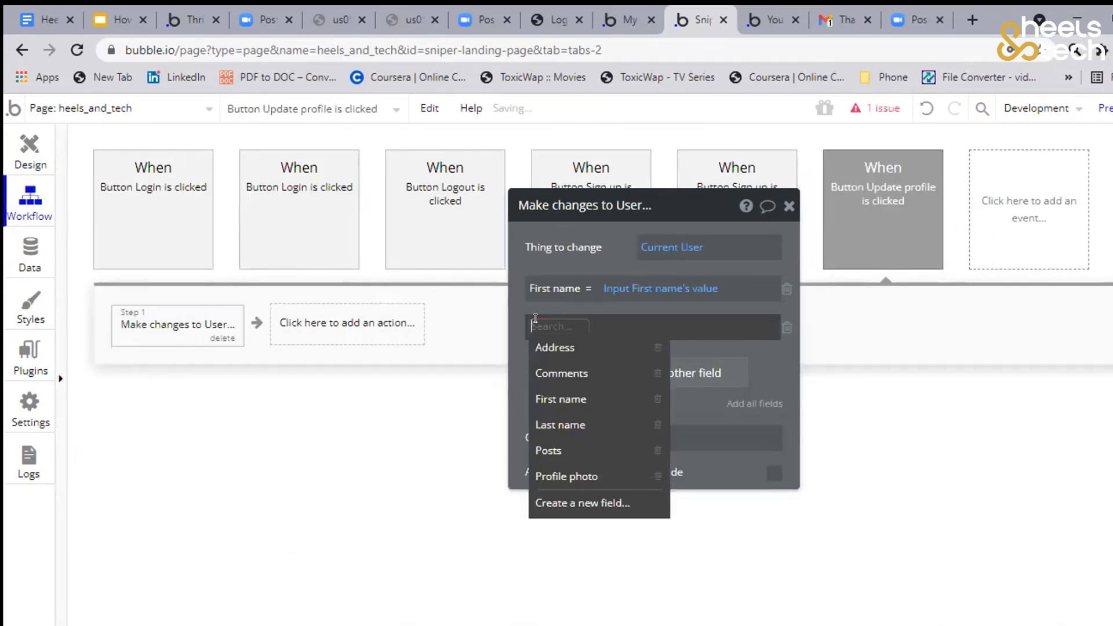
pyautogui.click(565, 422)
pyautogui.click(604, 327)
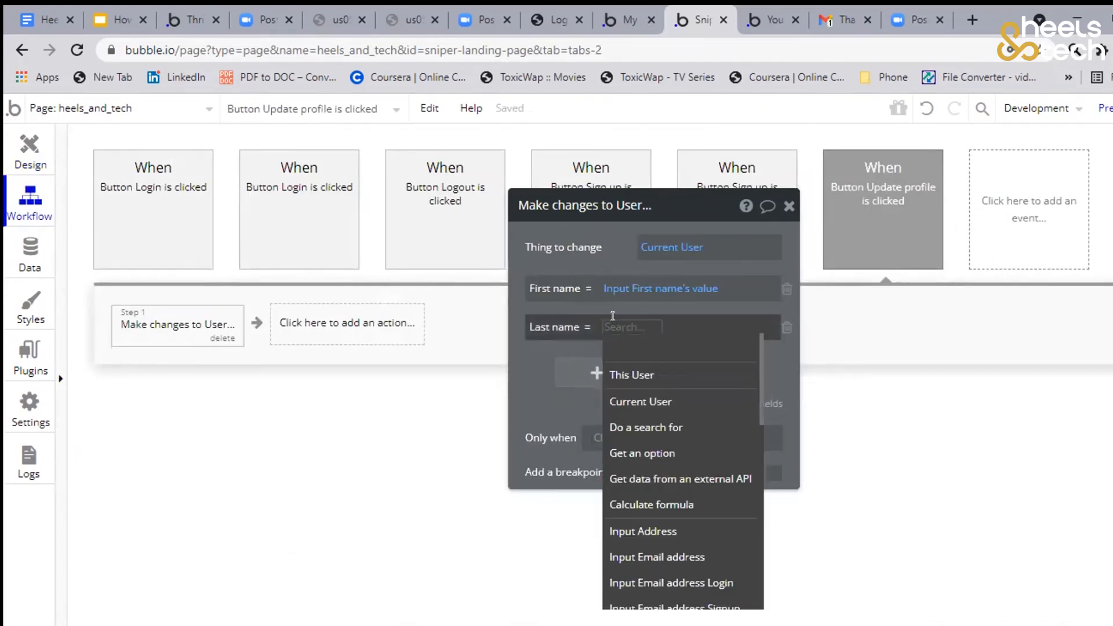
pyautogui.write('last')
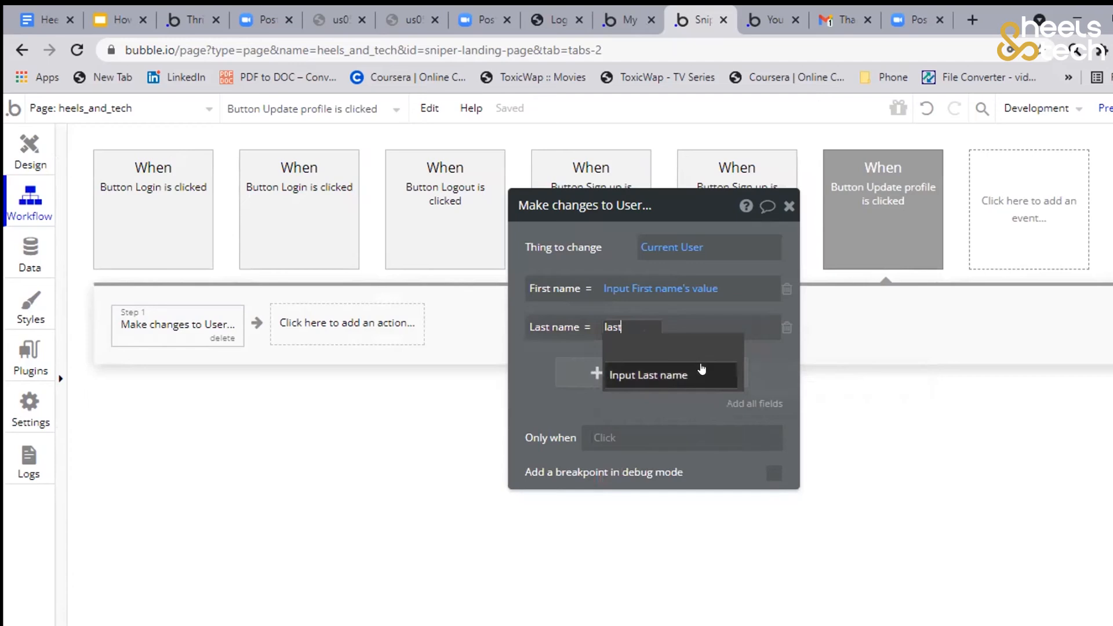
pyautogui.click(702, 371)
pyautogui.click(701, 348)
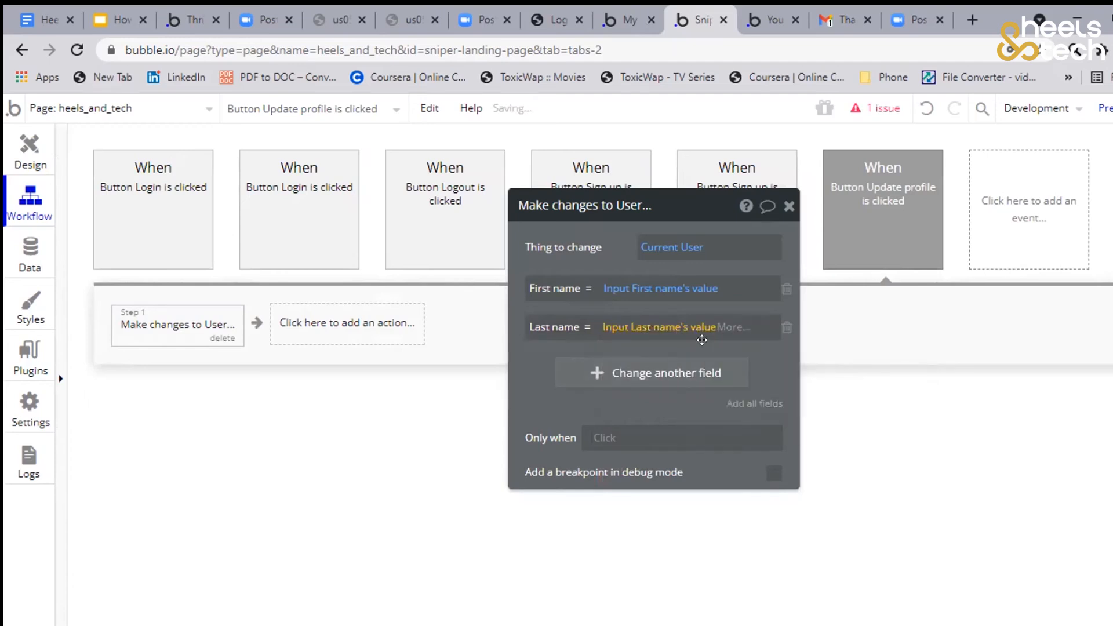
# Add the Address field to the user changes and set it to Input Address's value
pyautogui.click(577, 371)
pyautogui.click(558, 364)
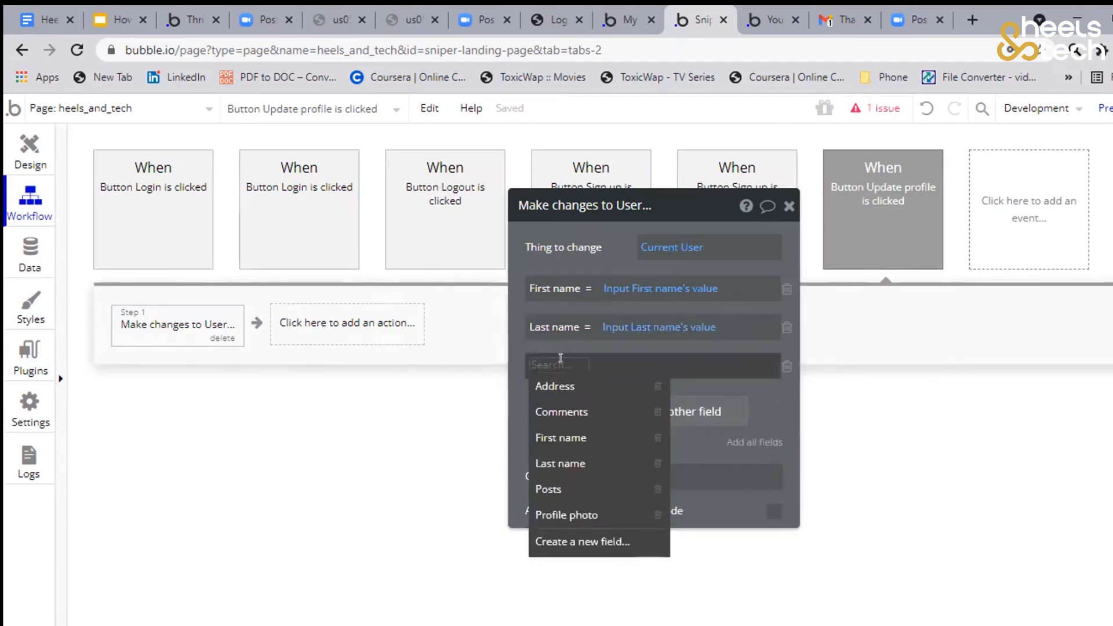
pyautogui.click(555, 386)
pyautogui.click(606, 364)
pyautogui.write('add')
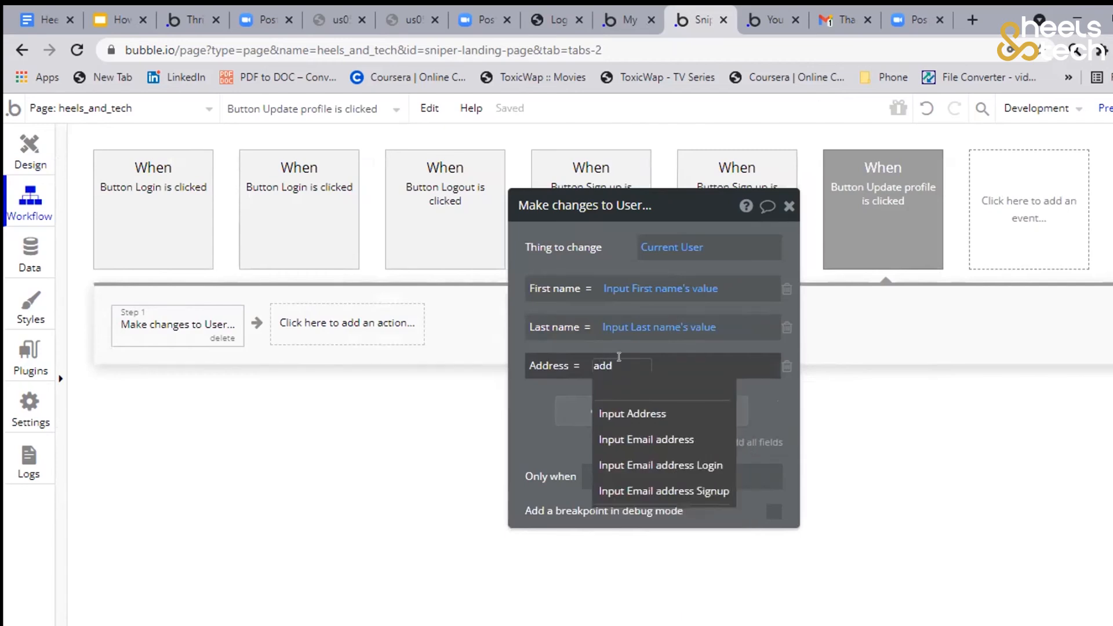
pyautogui.click(638, 413)
pyautogui.click(675, 385)
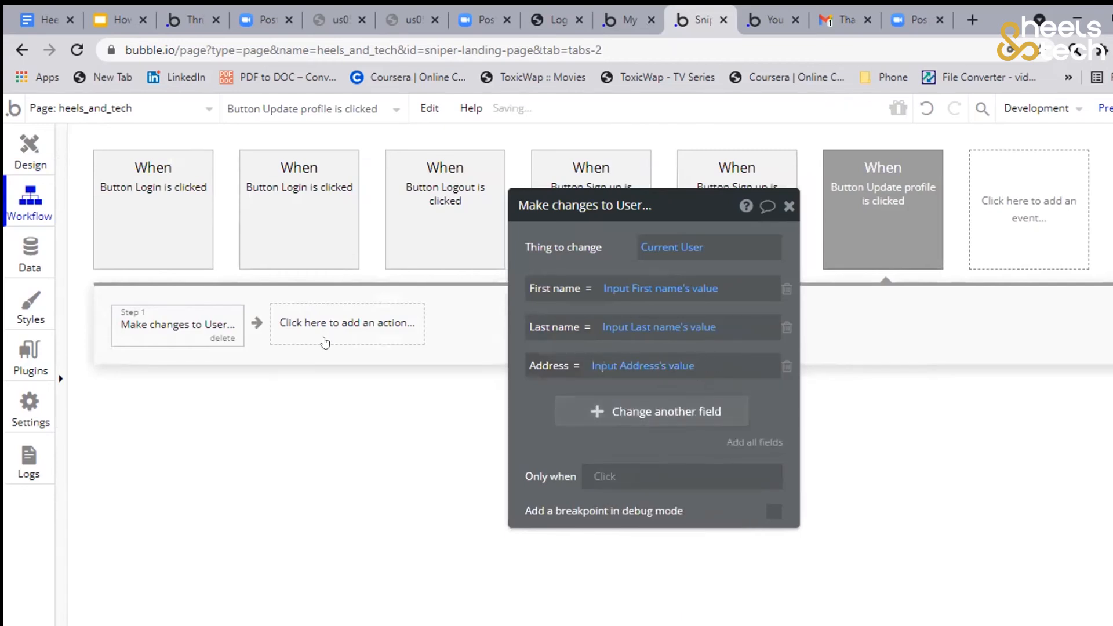
# Add the Profile photo field set to PictureUploader A's value, and remove any surplus empty field row
pyautogui.click(615, 409)
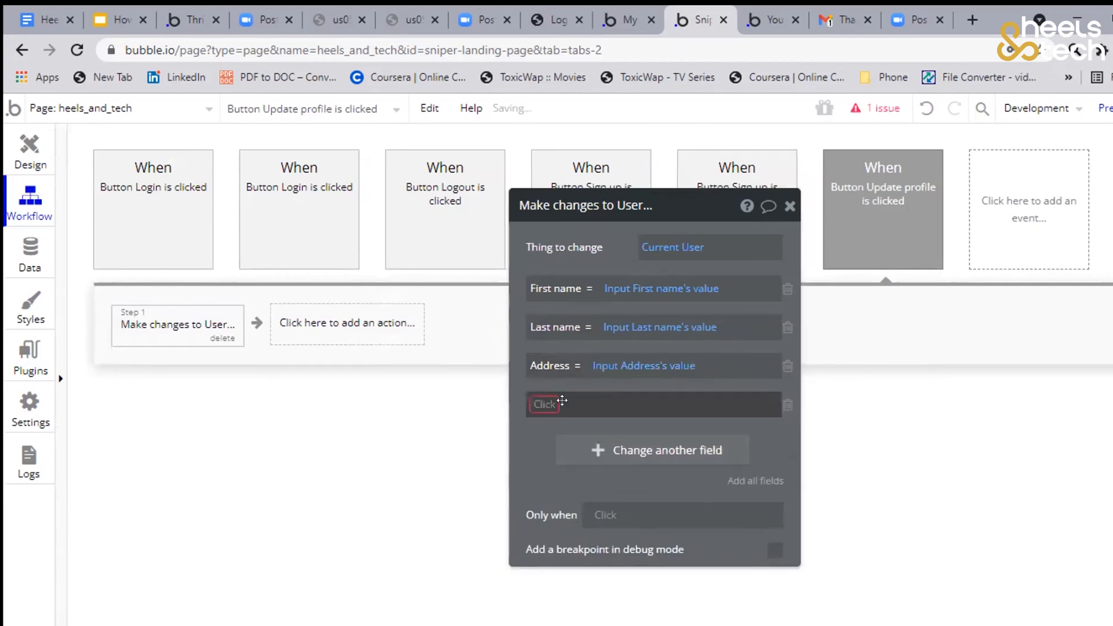
pyautogui.click(539, 404)
pyautogui.write('pro')
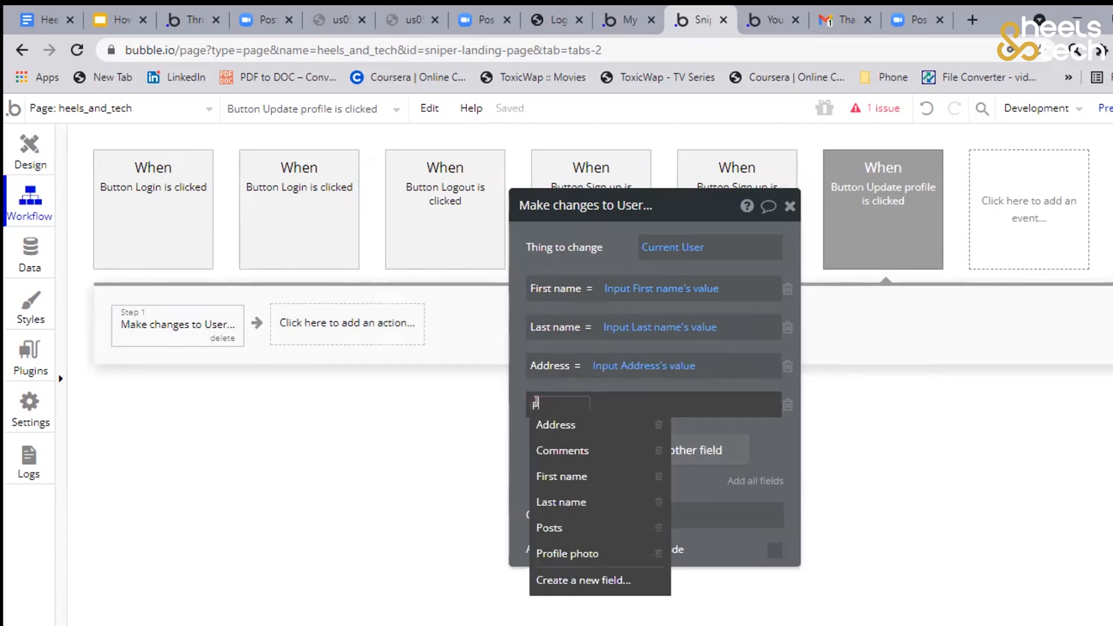
pyautogui.click(532, 426)
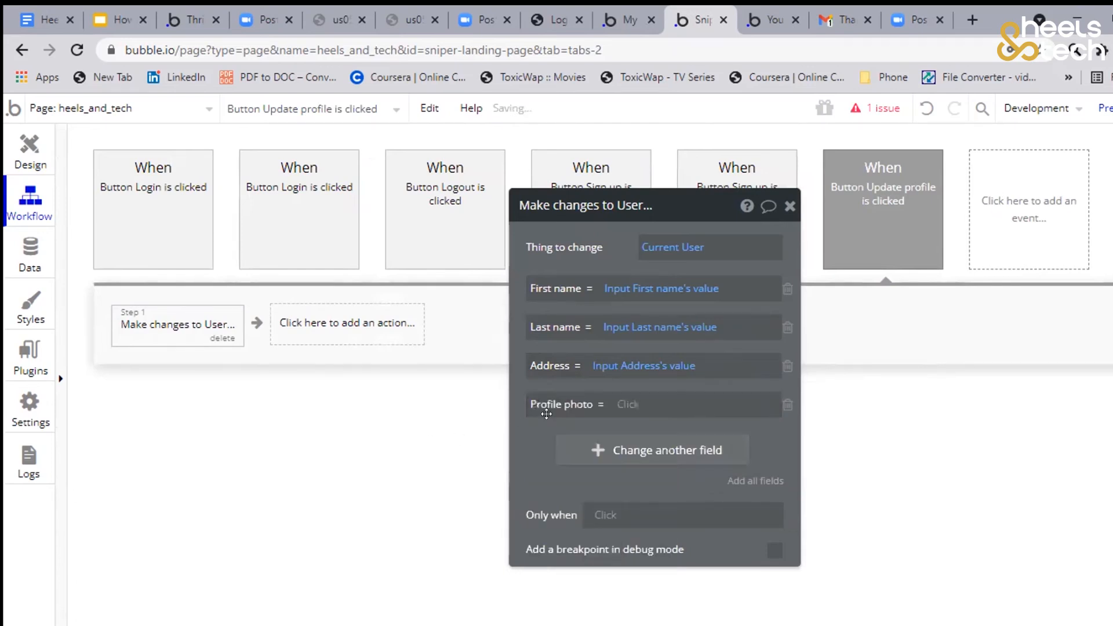
pyautogui.click(628, 406)
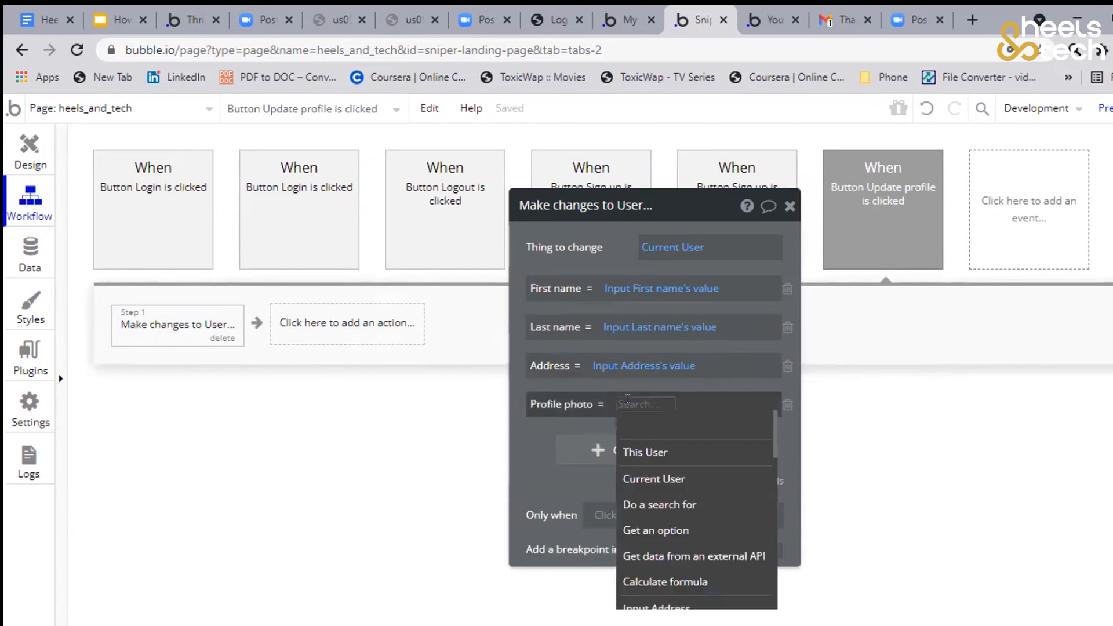
pyautogui.write('pi')
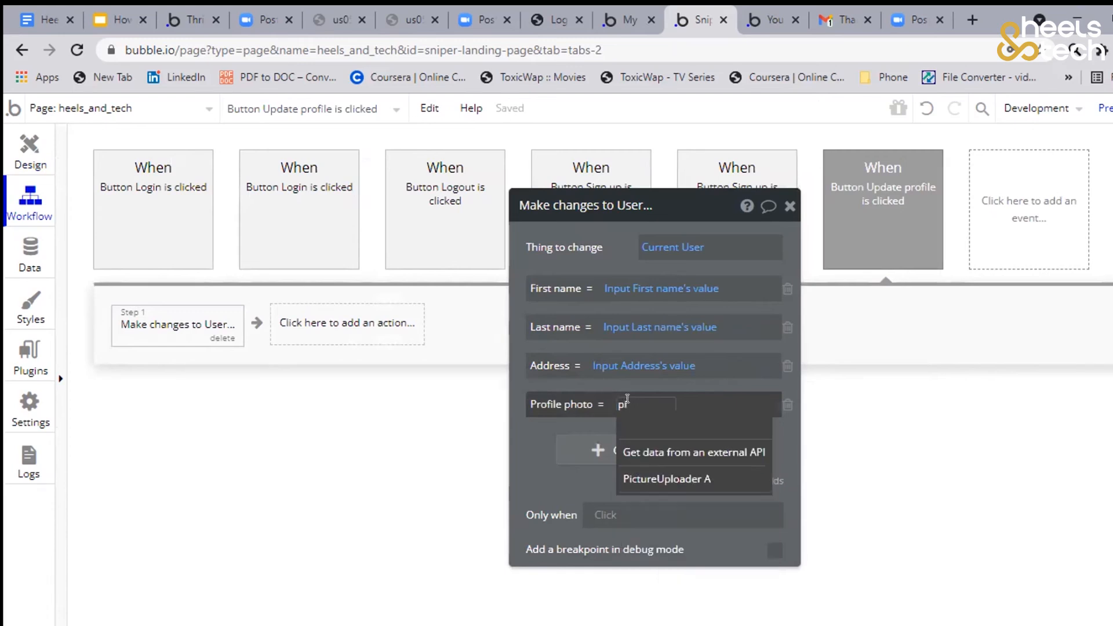
pyautogui.click(666, 479)
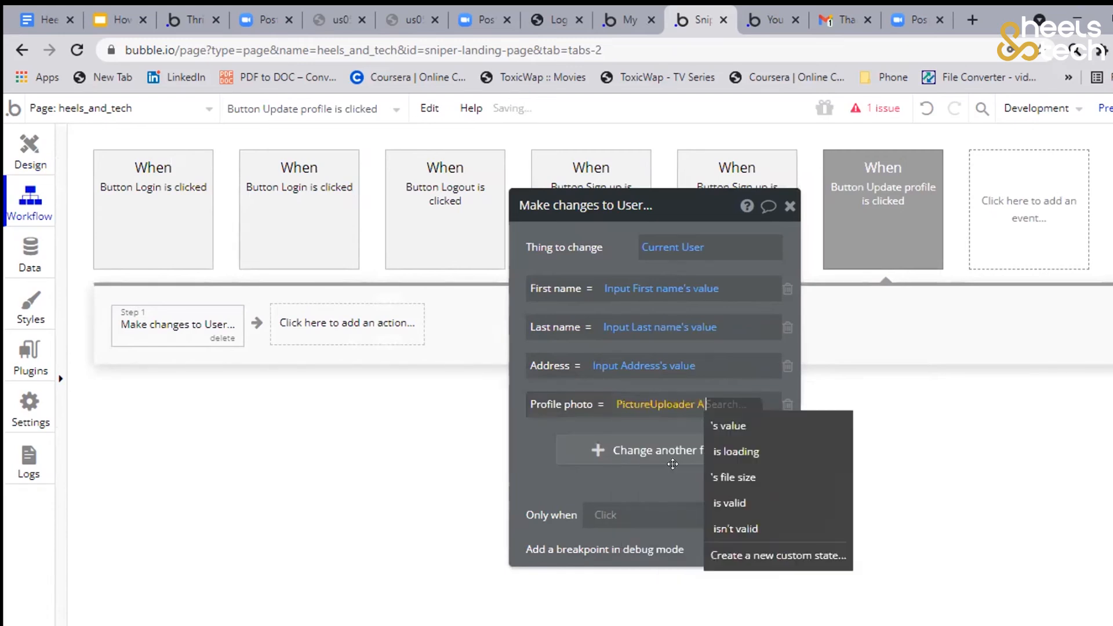
pyautogui.click(722, 424)
pyautogui.click(687, 439)
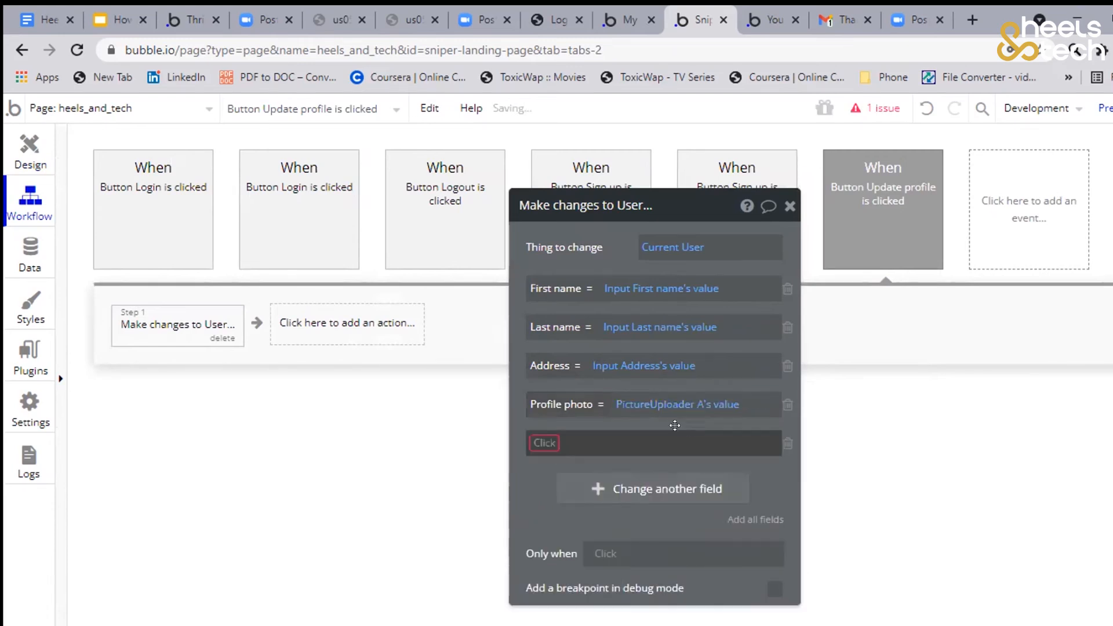
pyautogui.click(786, 444)
# Rename the page's picture uploader element to "PictureUploader profile pic" in the design view, and return to the Update profile workflow
pyautogui.click(23, 154)
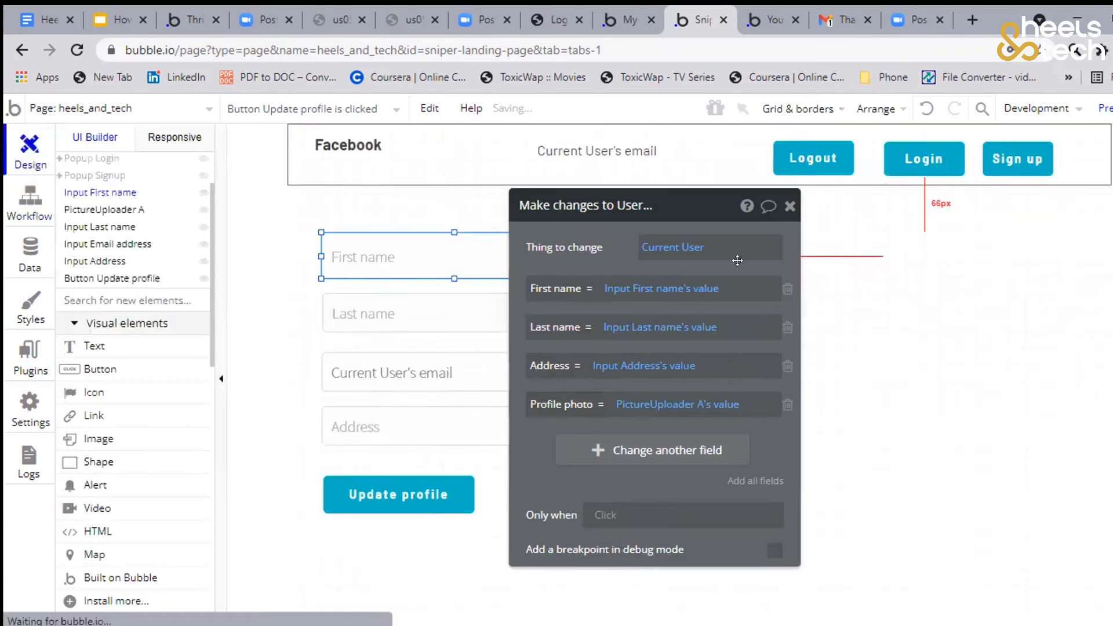
pyautogui.moveTo(560, 287); pyautogui.dragTo(69, 228)
pyautogui.click(682, 276)
pyautogui.click(133, 145)
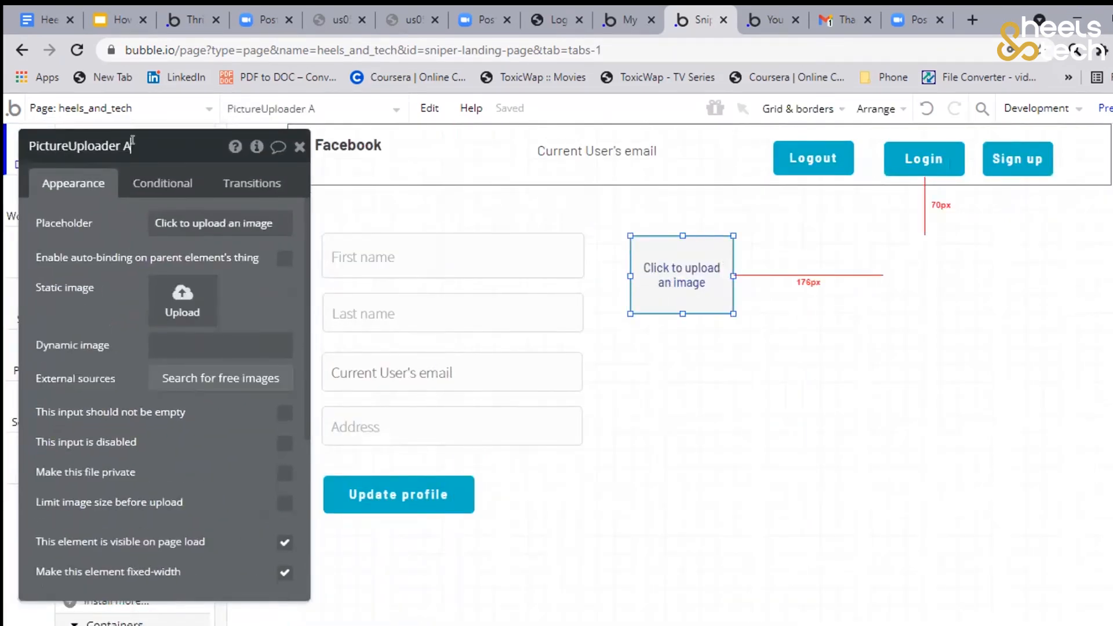
pyautogui.press('BackSpace')
pyautogui.write('profile pic')
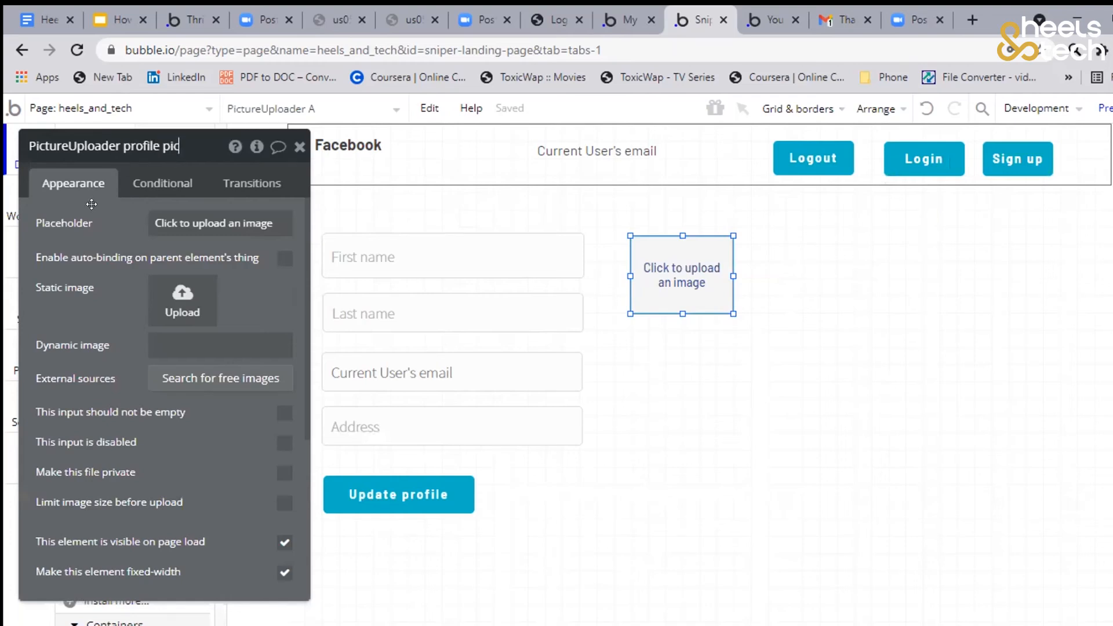
pyautogui.moveTo(92, 204); pyautogui.dragTo(515, 225)
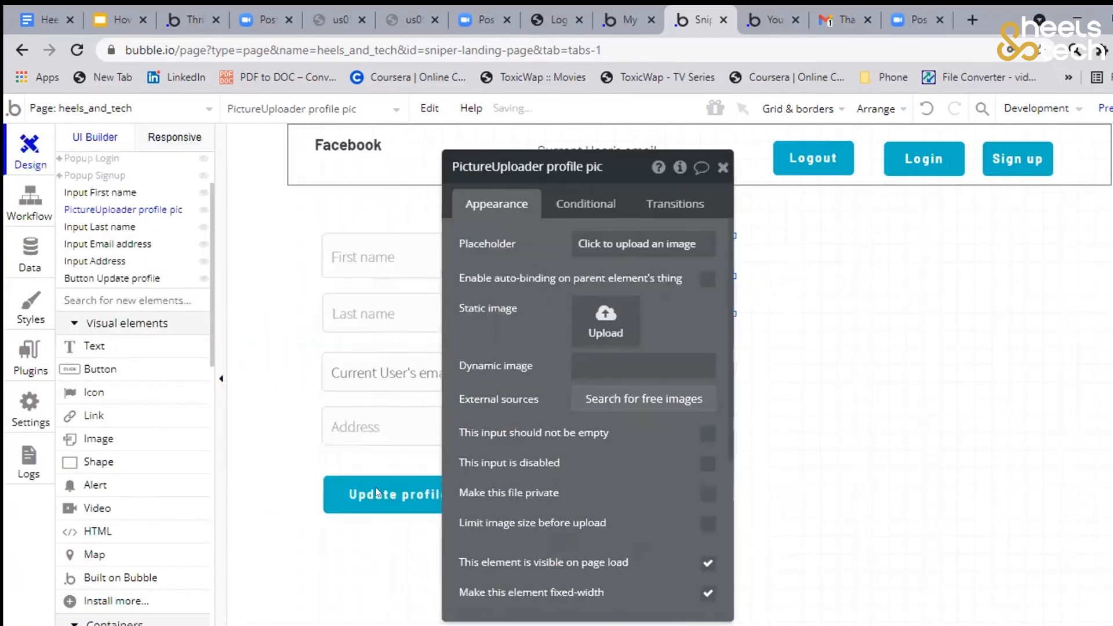
pyautogui.click(24, 193)
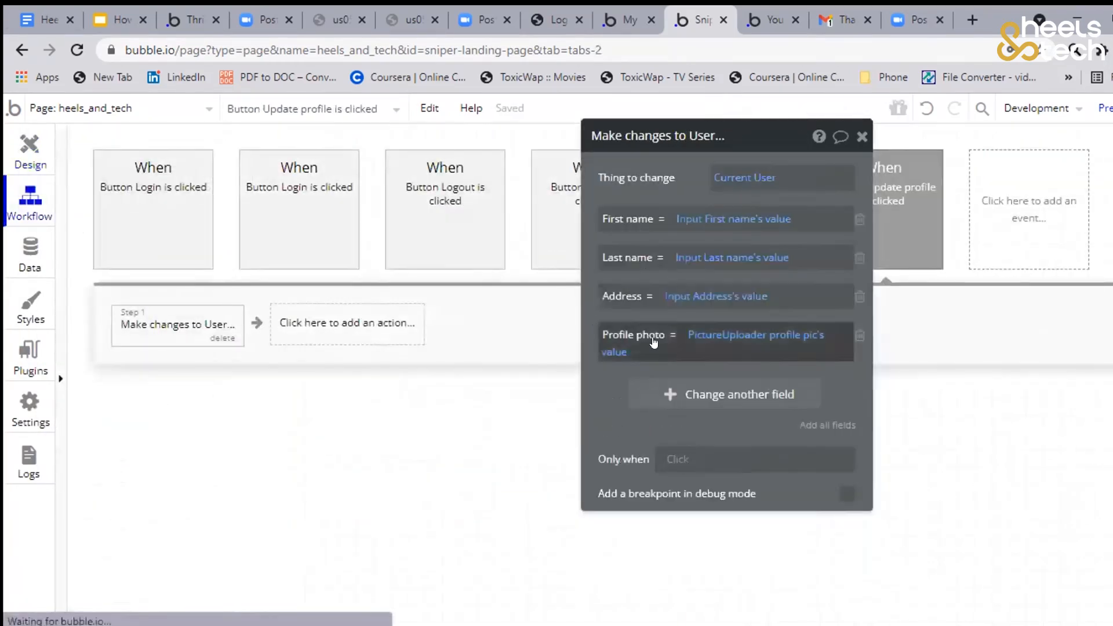
# Rename the page's email address input element to "Input Email address Update" in the design view
pyautogui.moveTo(592, 400)
pyautogui.mouseDown()
pyautogui.moveTo(338, 452)
pyautogui.moveTo(290, 449)
pyautogui.moveTo(493, 429)
pyautogui.moveTo(549, 413)
pyautogui.moveTo(571, 394)
pyautogui.mouseUp()
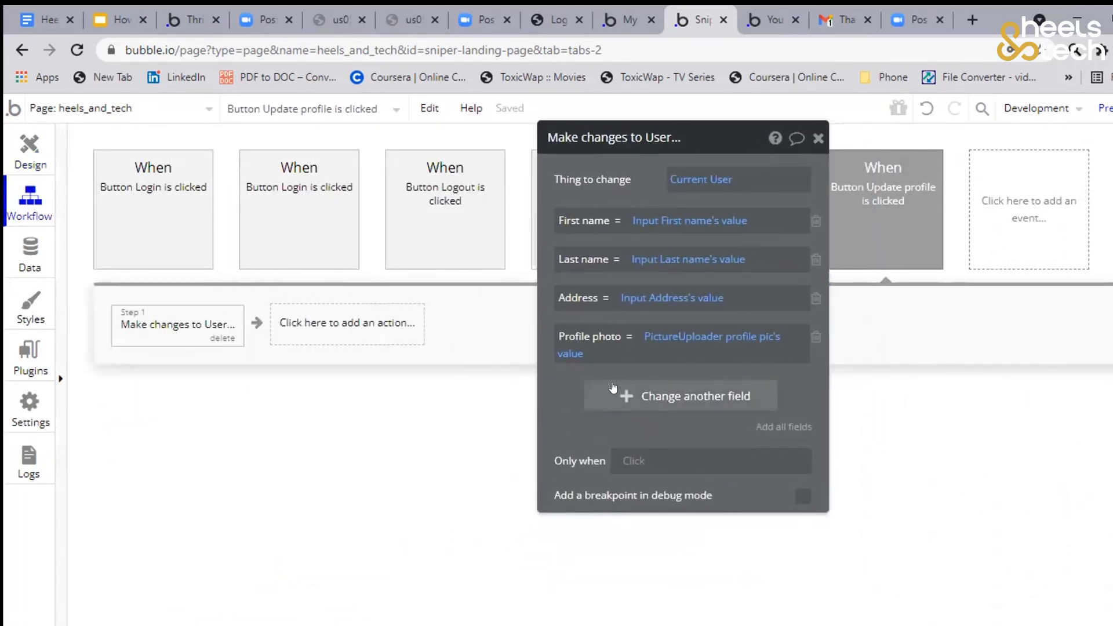
pyautogui.click(33, 160)
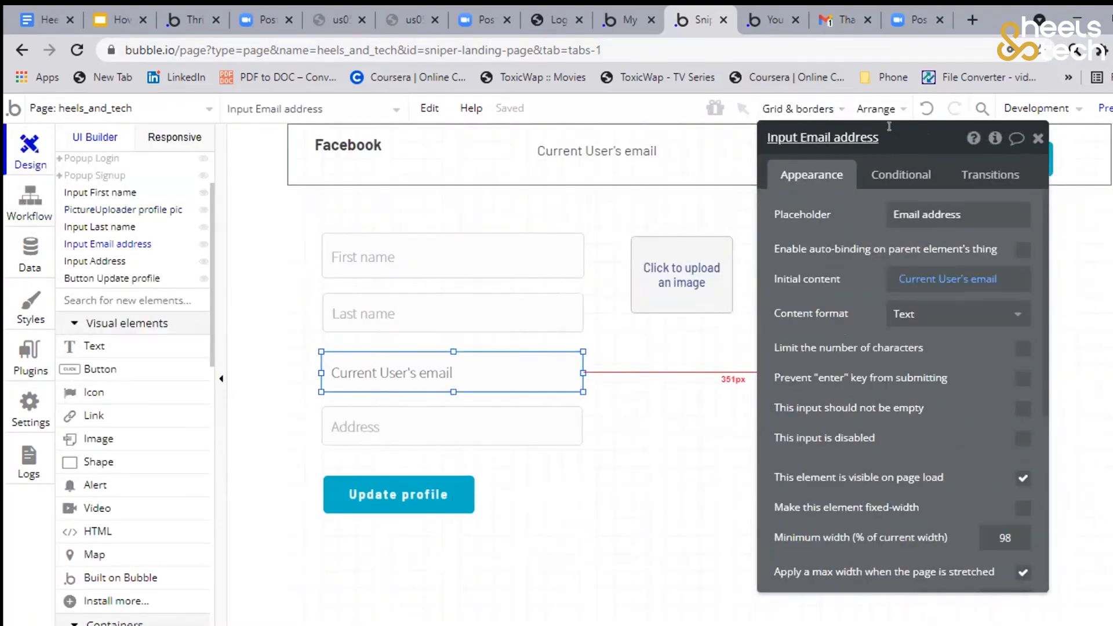
pyautogui.click(890, 125)
pyautogui.write('Updat')
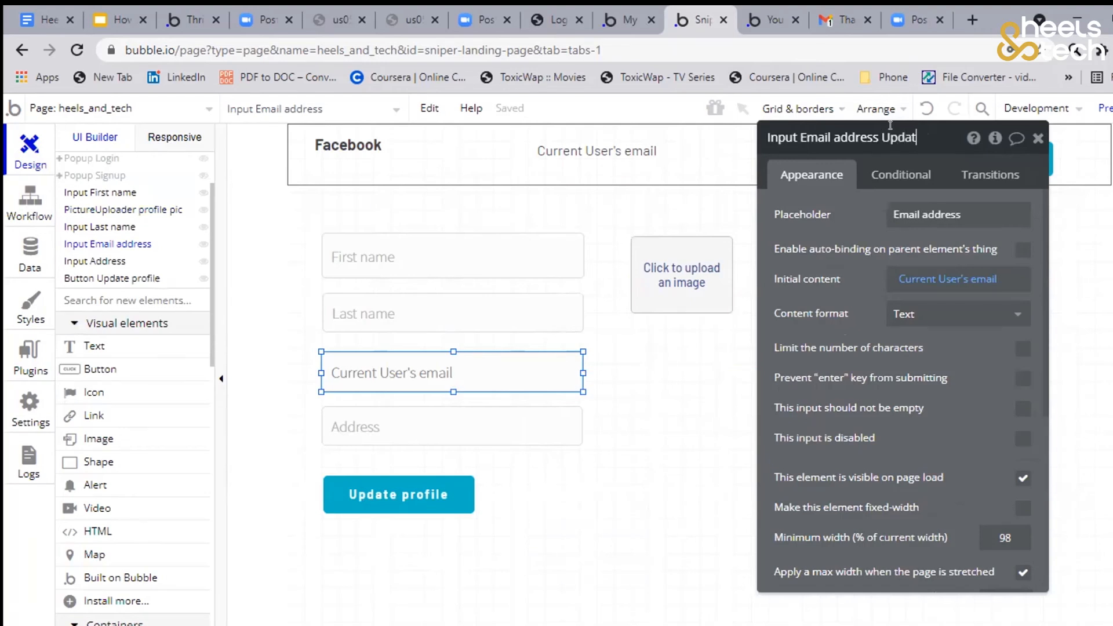
pyautogui.write('e')
pyautogui.press('Return')
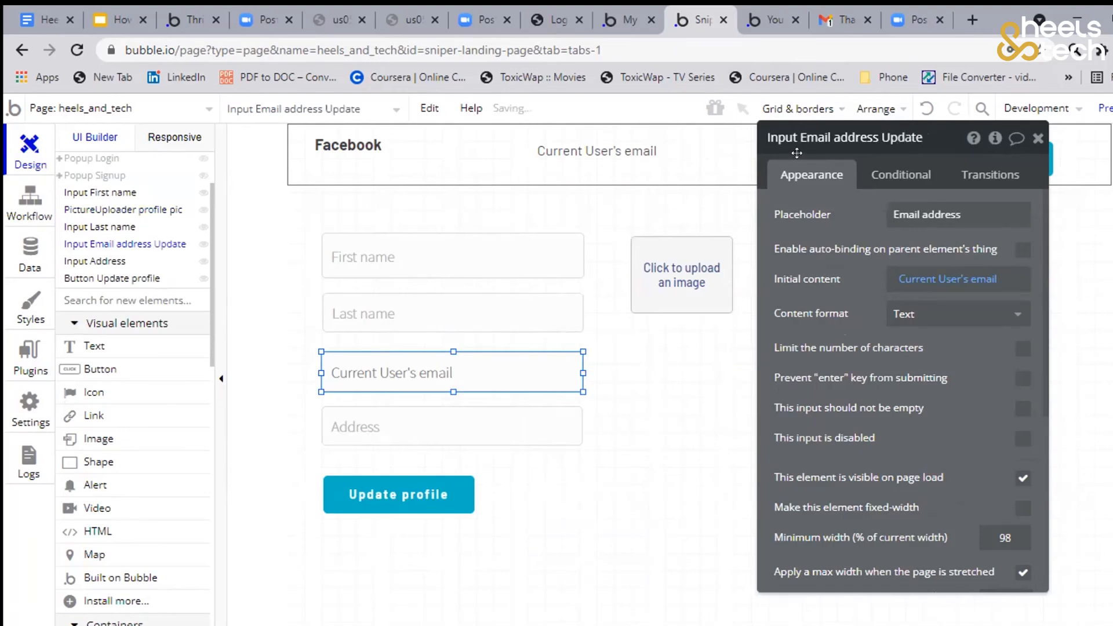
pyautogui.click(30, 200)
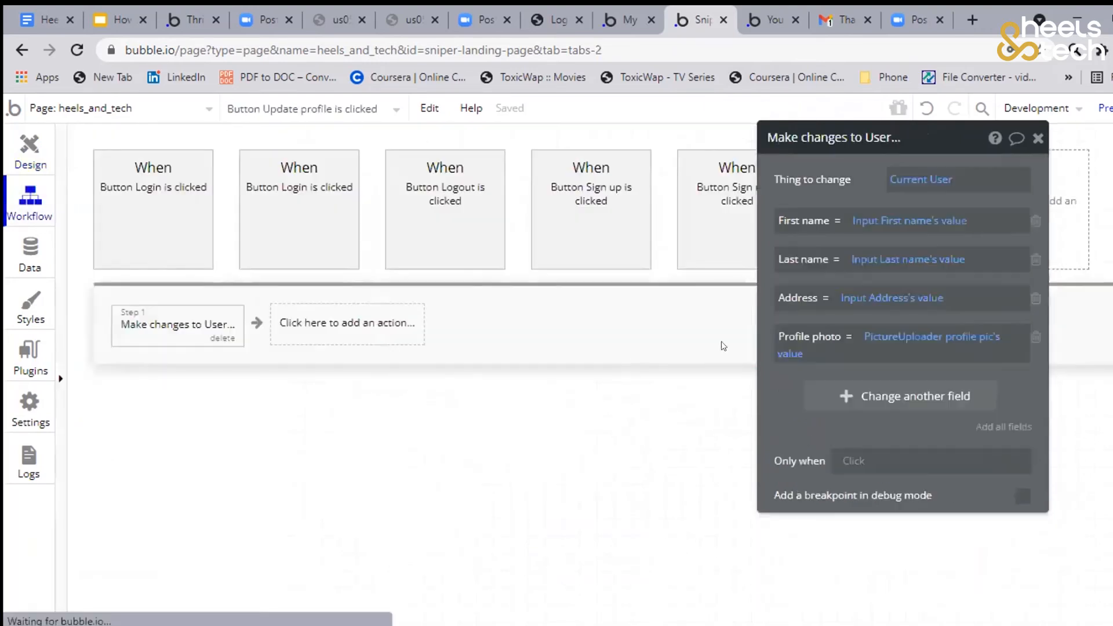
pyautogui.click(823, 385)
pyautogui.click(795, 386)
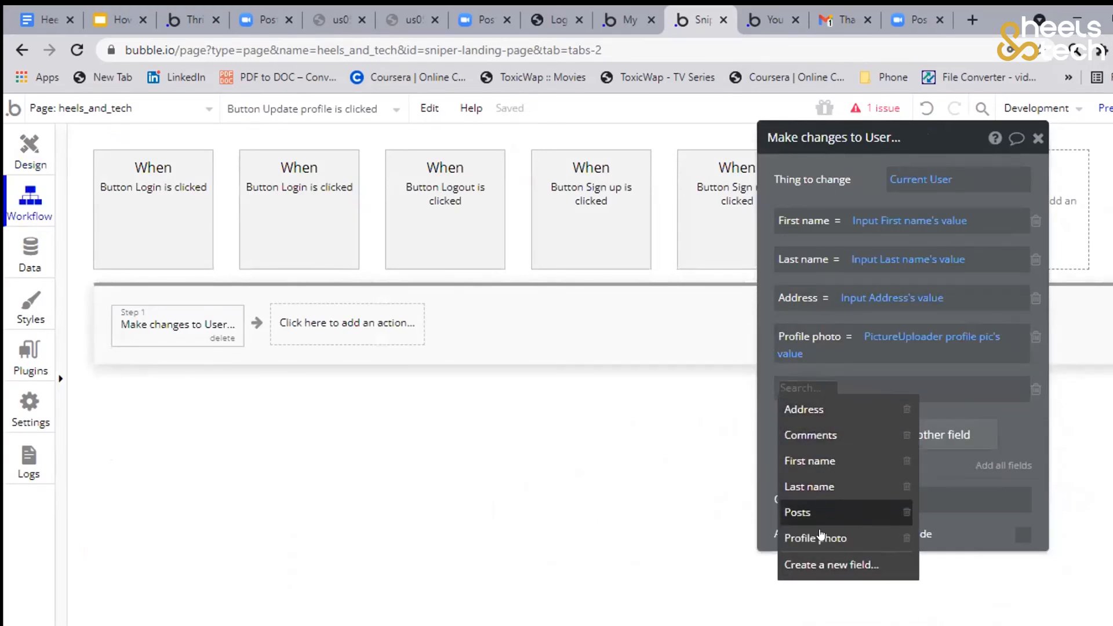
pyautogui.click(754, 436)
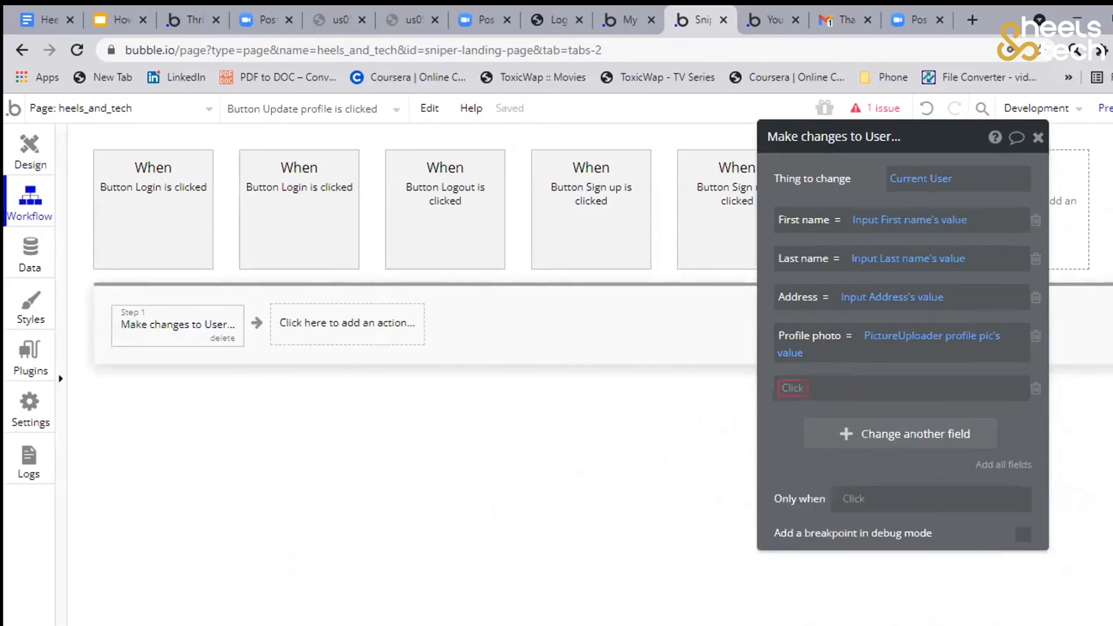
pyautogui.click(1030, 388)
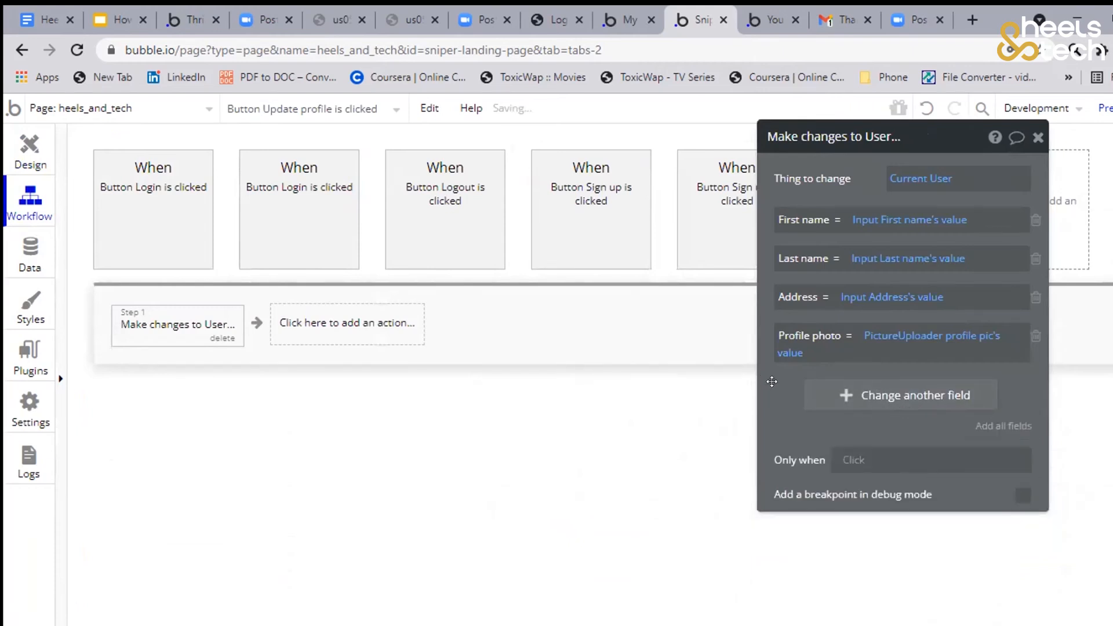
pyautogui.moveTo(771, 381); pyautogui.dragTo(586, 405)
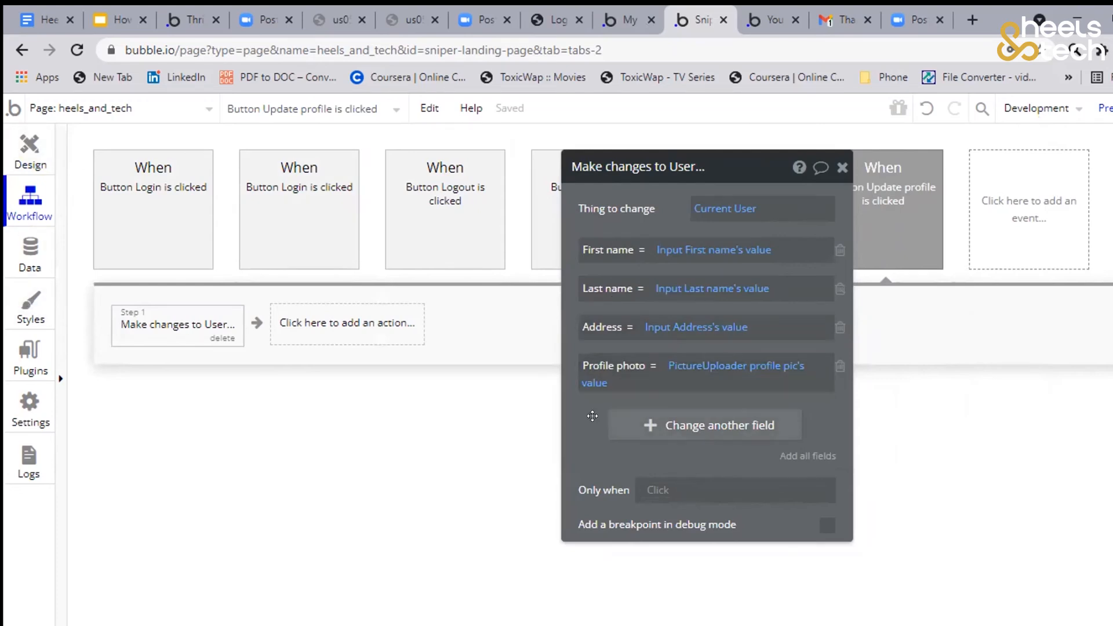
pyautogui.moveTo(588, 416); pyautogui.dragTo(575, 416)
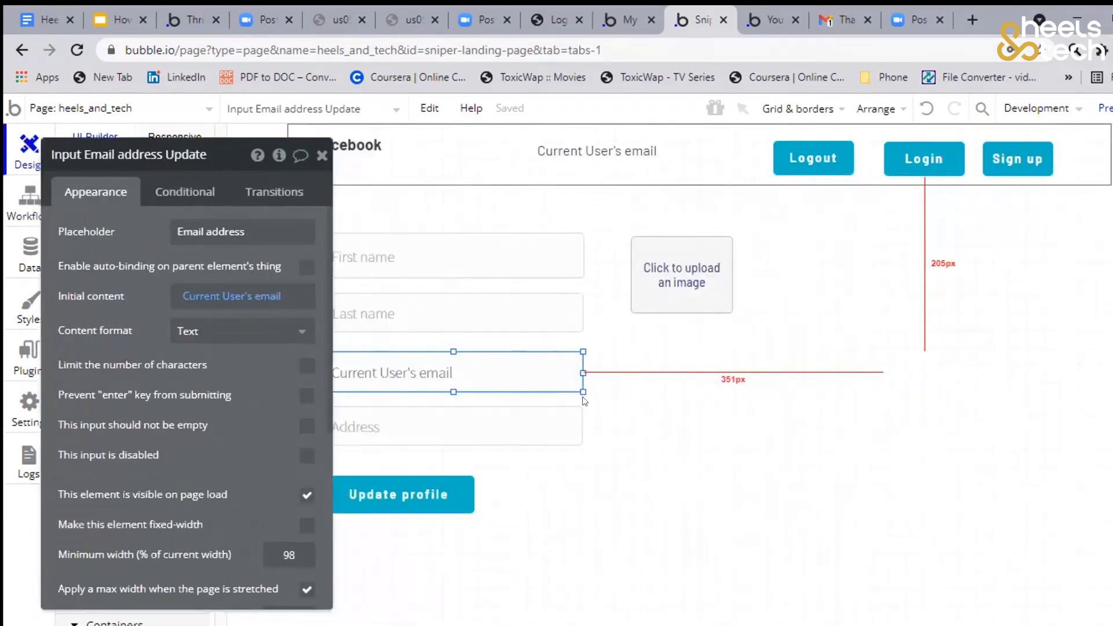
# Draw a group container about 410 by 309 px in the empty page area below the picture uploader
pyautogui.scroll(-3, 665, 384)
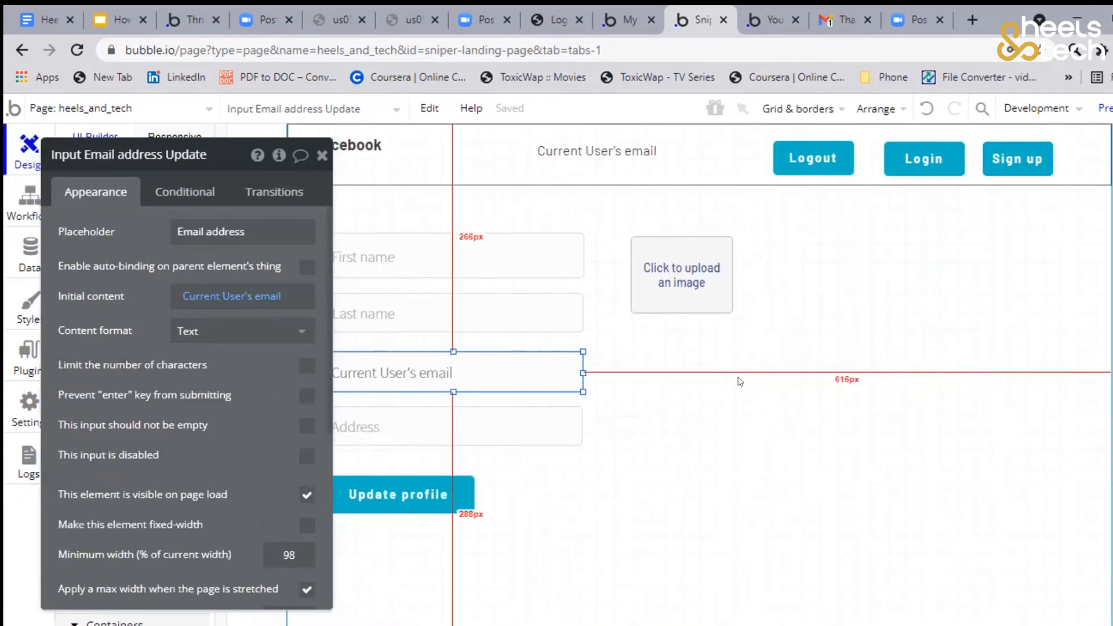
pyautogui.moveTo(55, 443); pyautogui.dragTo(205, 409)
pyautogui.press('Escape')
pyautogui.scroll(-4, 92, 426)
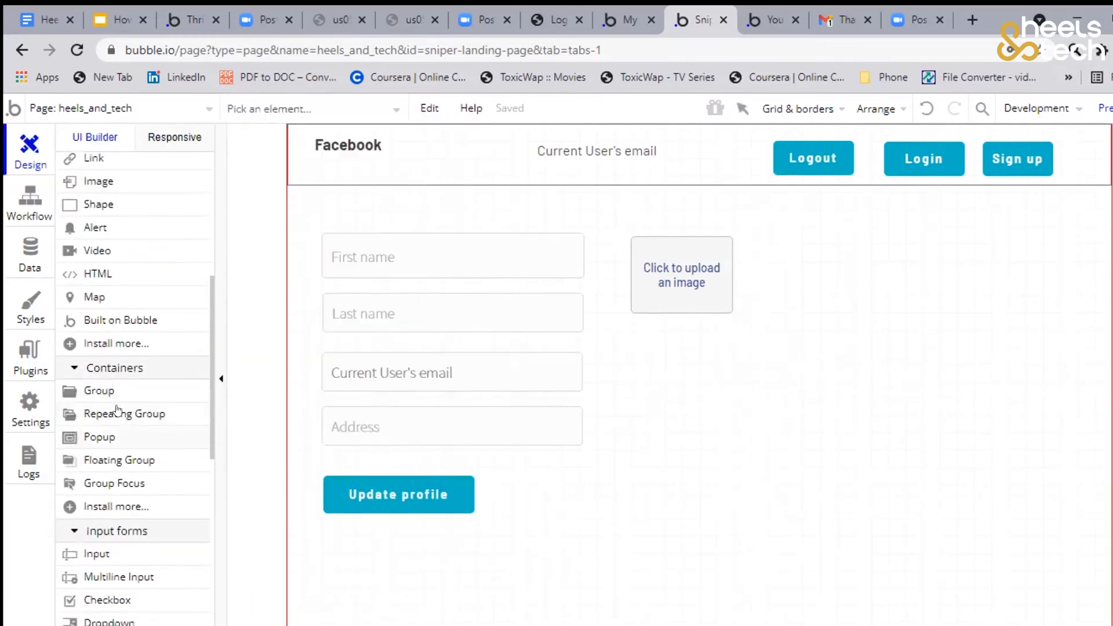
pyautogui.click(99, 391)
pyautogui.moveTo(666, 360)
pyautogui.mouseDown()
pyautogui.moveTo(997, 522)
pyautogui.moveTo(1018, 625)
pyautogui.moveTo(1005, 615)
pyautogui.mouseUp()
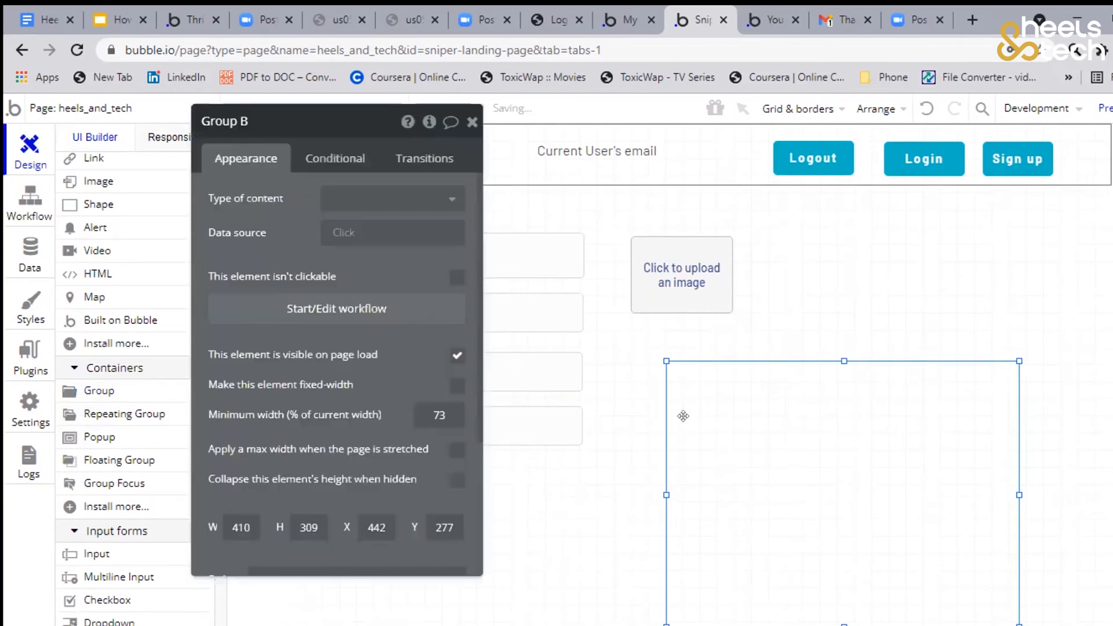
# Rename the new group element to "Group User info"
pyautogui.click(258, 111)
pyautogui.press('BackSpace')
pyautogui.write('User info')
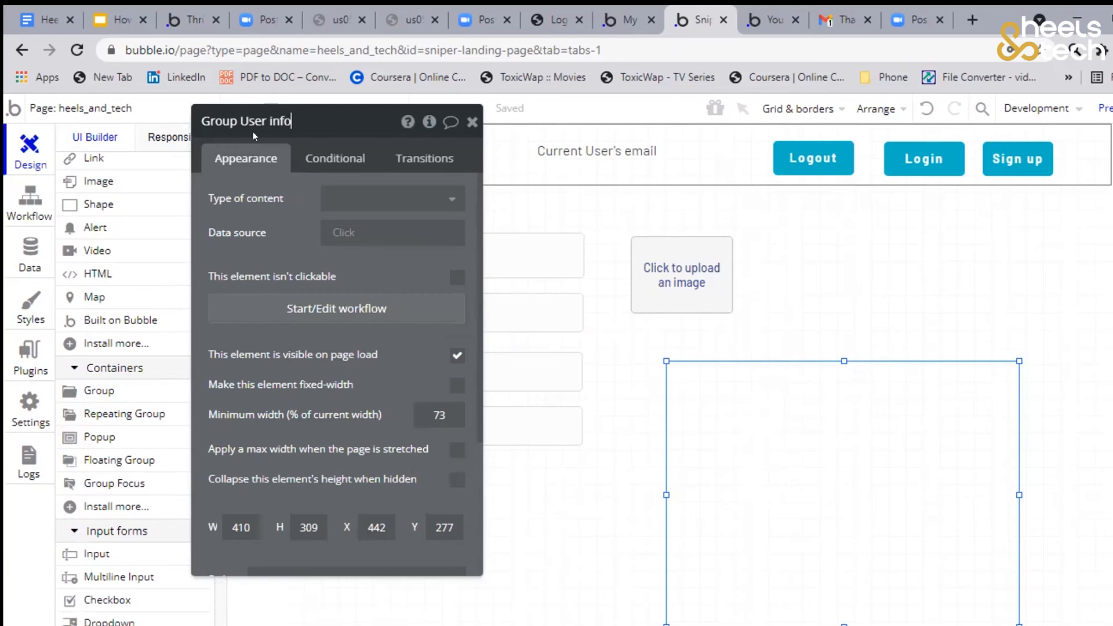
pyautogui.press('Return')
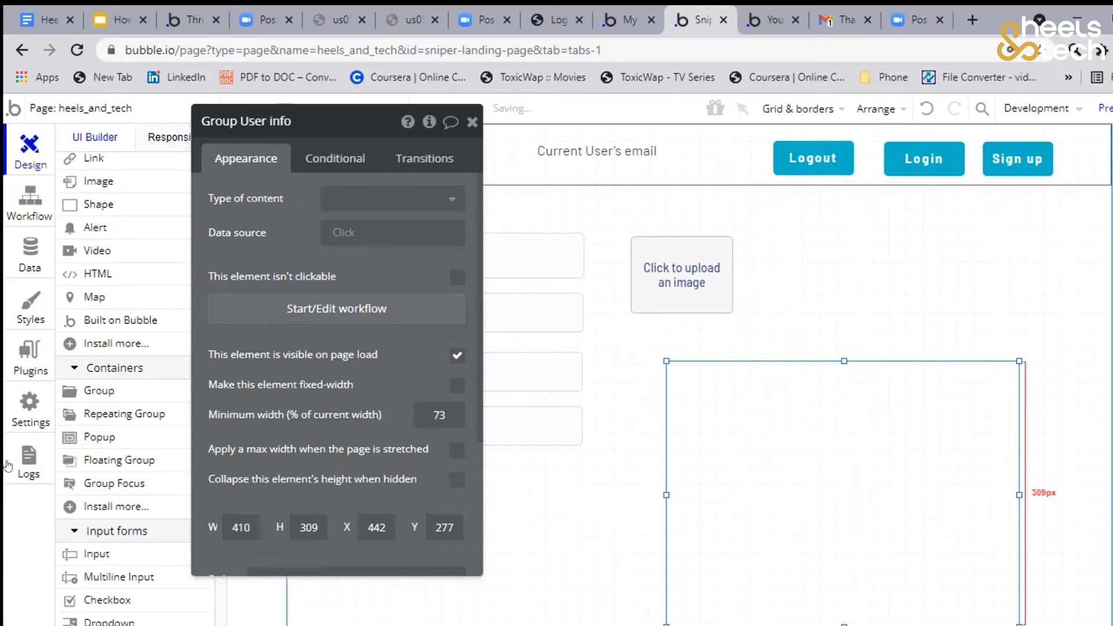
# Remove the predefined style from Group User info and set its border style to Solid on all sides
pyautogui.scroll(-3, 373, 332)
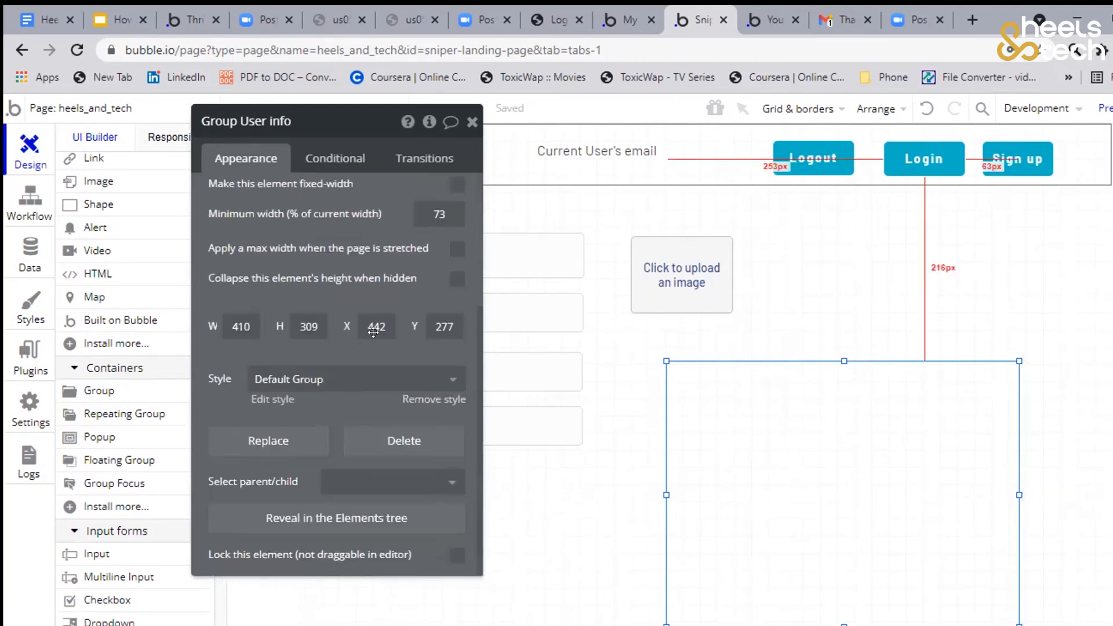
pyautogui.click(438, 399)
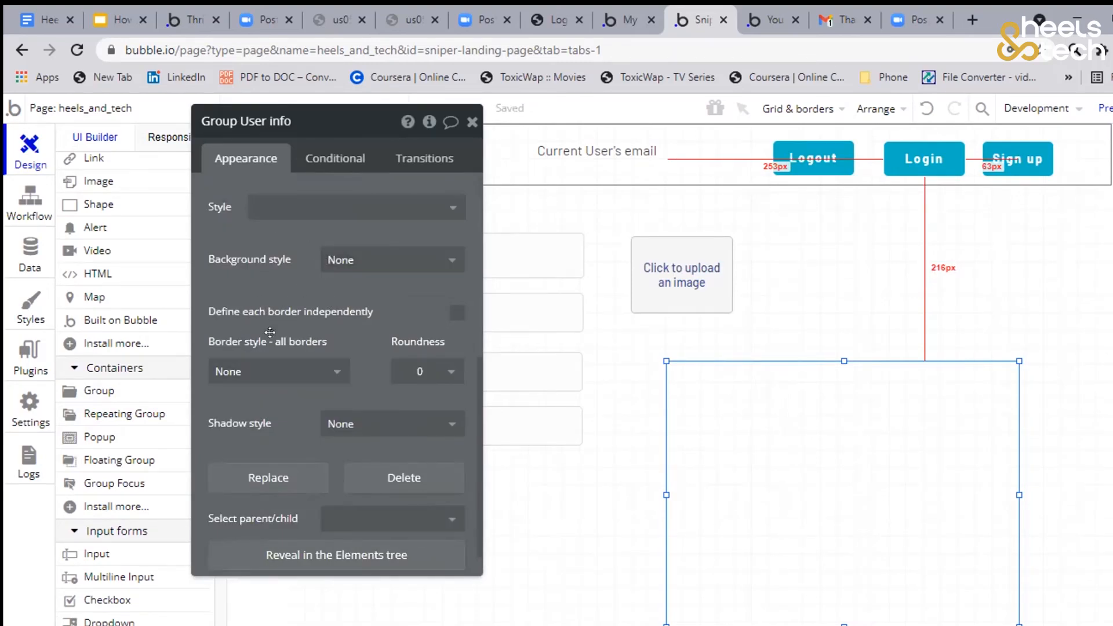
pyautogui.click(285, 378)
pyautogui.click(283, 424)
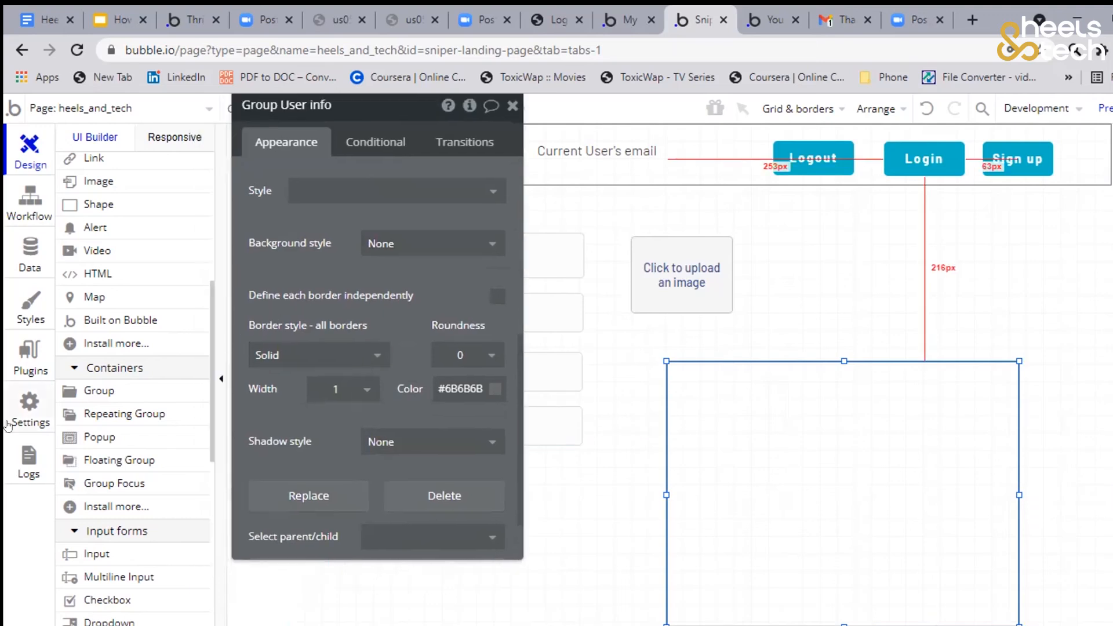
# Draw a text element about 257 by 58 px inside Group User info and set its content to Current User's First name
pyautogui.scroll(-3, 99, 400)
pyautogui.scroll(-3, 107, 413)
pyautogui.scroll(8, 104, 348)
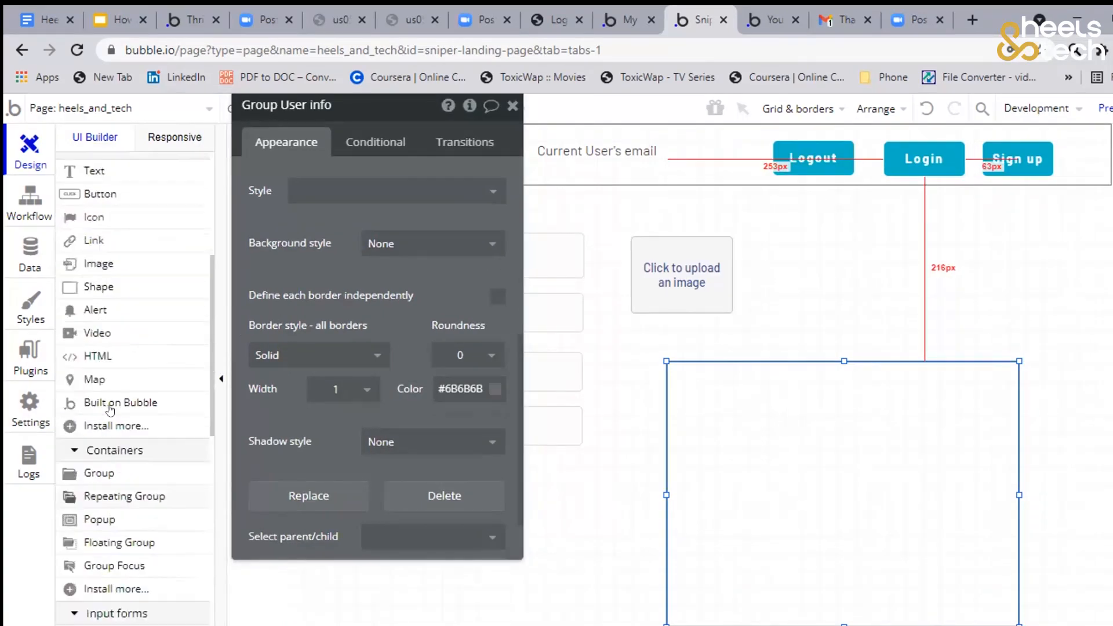
pyautogui.click(103, 261)
pyautogui.moveTo(701, 393); pyautogui.dragTo(913, 440)
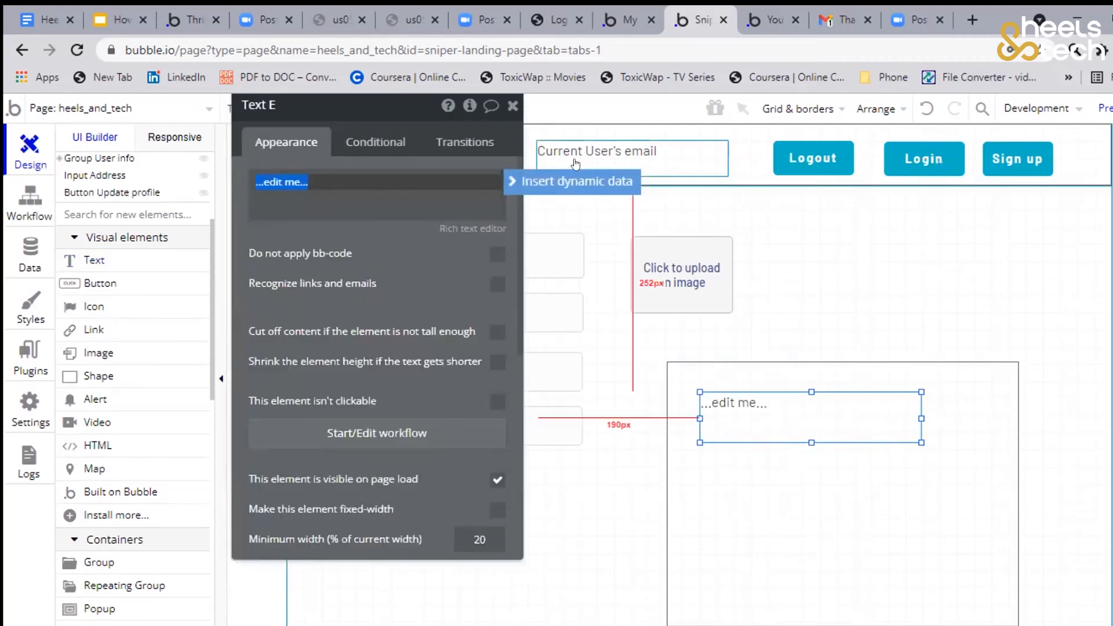
pyautogui.click(571, 180)
pyautogui.click(298, 256)
pyautogui.click(378, 281)
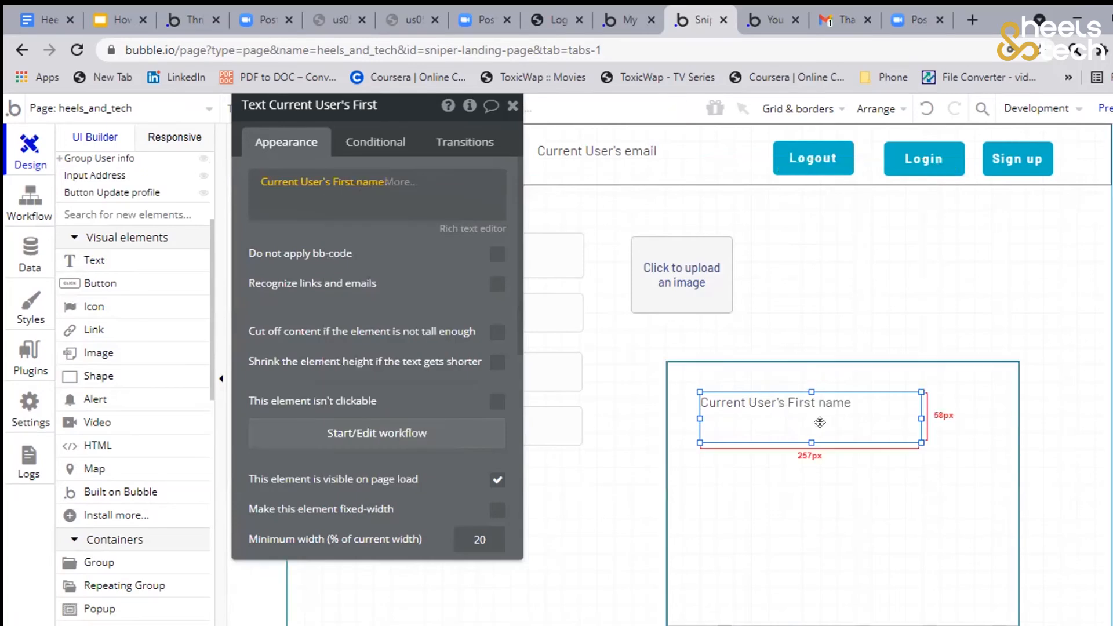
# Shorten the first-name text to about 27 px high, and place a copy beneath it showing Current User's Last name
pyautogui.moveTo(807, 439); pyautogui.dragTo(782, 388)
pyautogui.doubleClick(781, 389)
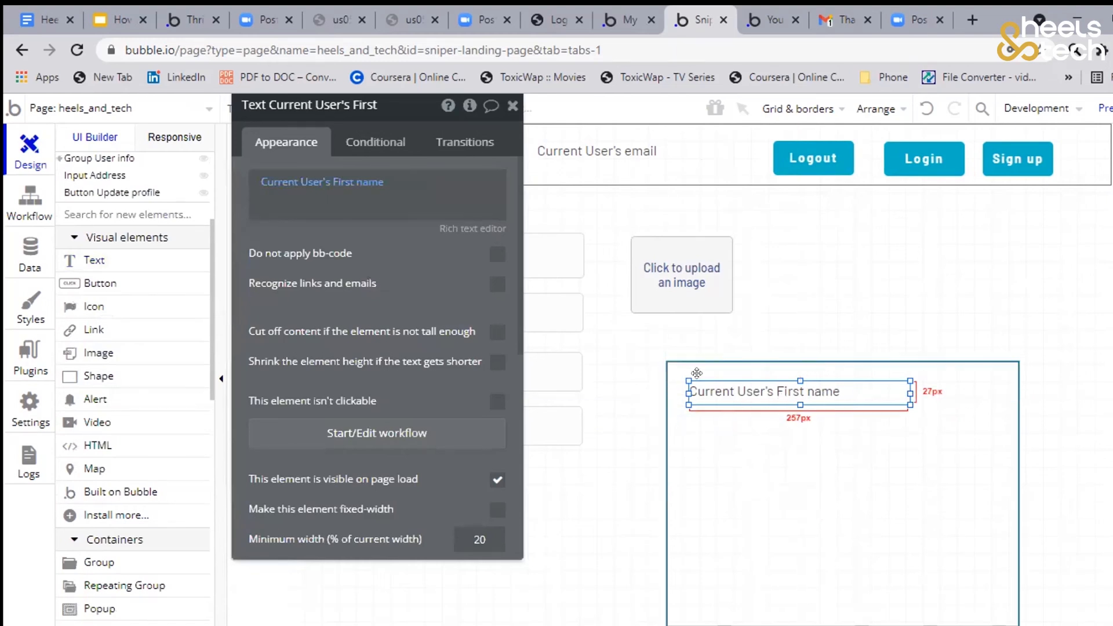
pyautogui.click(727, 413)
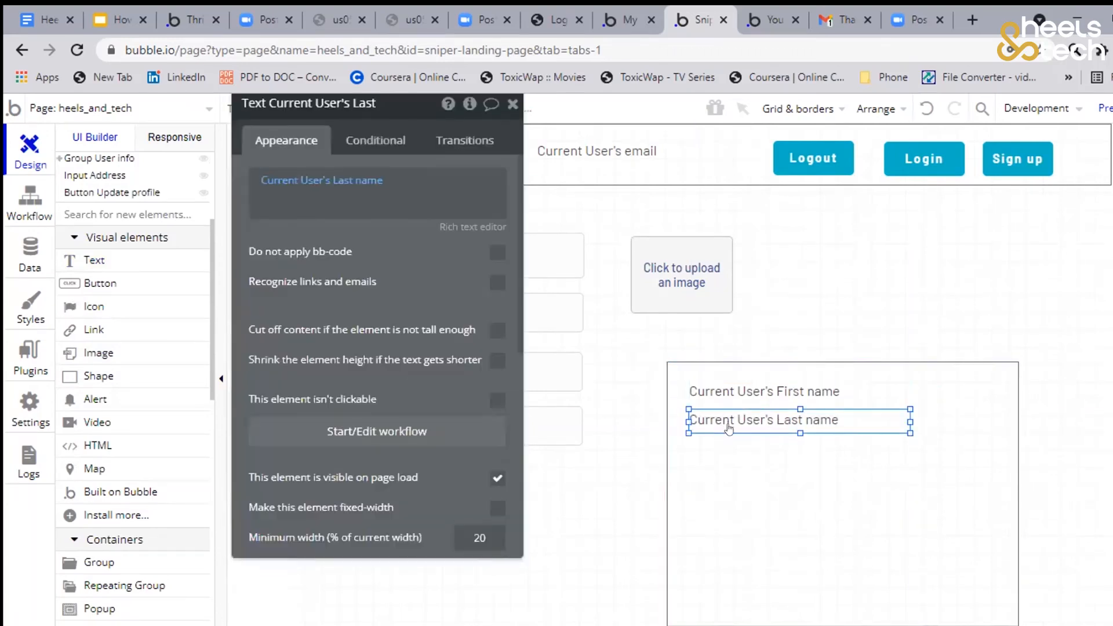
# Duplicate the last-name text directly beneath itself and set the copy's content to Current User's Address
pyautogui.moveTo(729, 438); pyautogui.dragTo(729, 466)
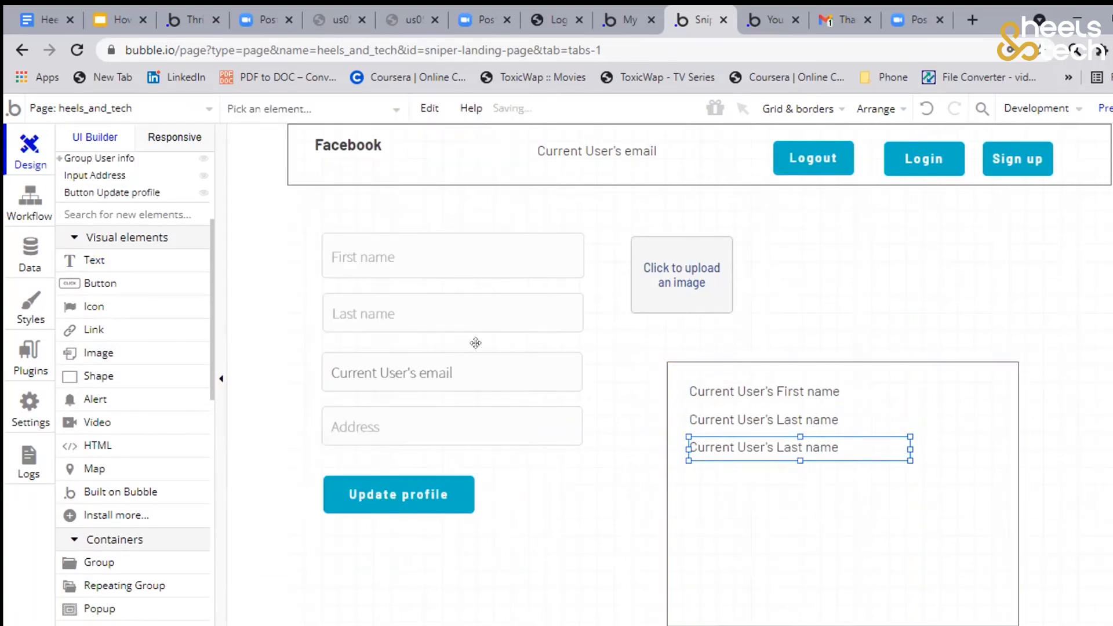
pyautogui.moveTo(390, 270); pyautogui.dragTo(466, 270)
pyautogui.click(480, 220)
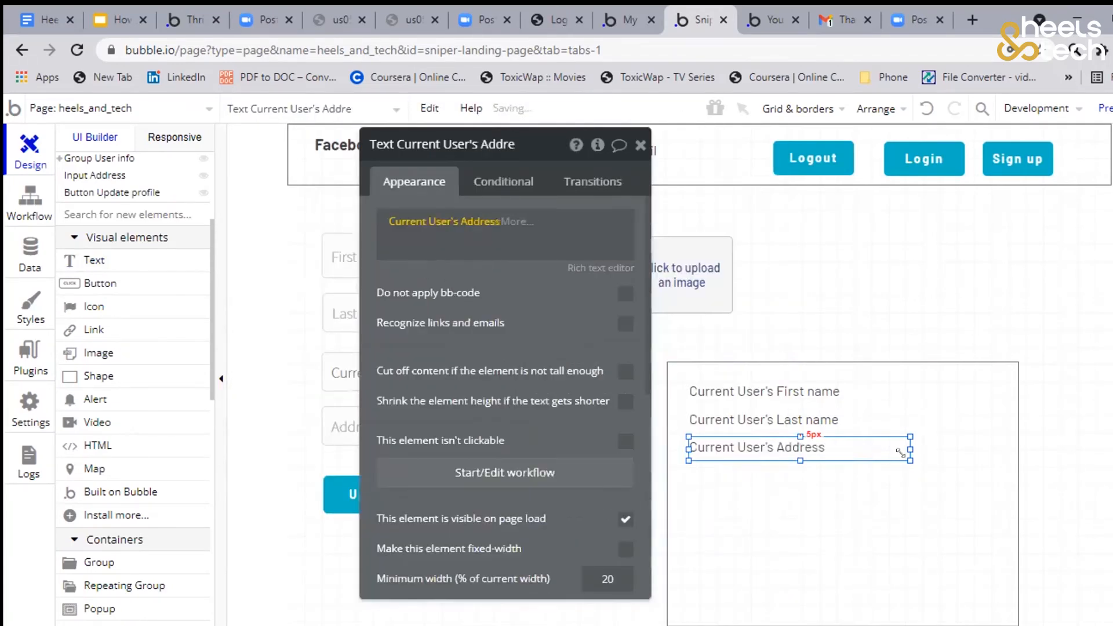
pyautogui.click(758, 444)
# Draw an image element about 109 by 95 px beside the texts in the group, with Current User's Profile photo as its dynamic image
pyautogui.scroll(-2, 105, 333)
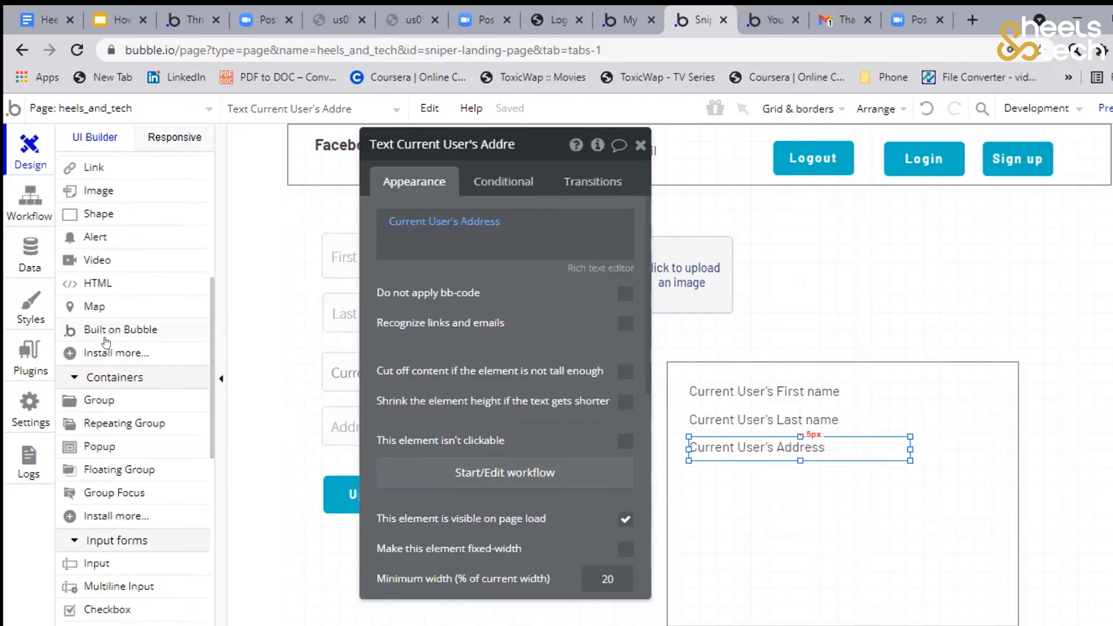
pyautogui.scroll(1, 105, 324)
pyautogui.click(105, 265)
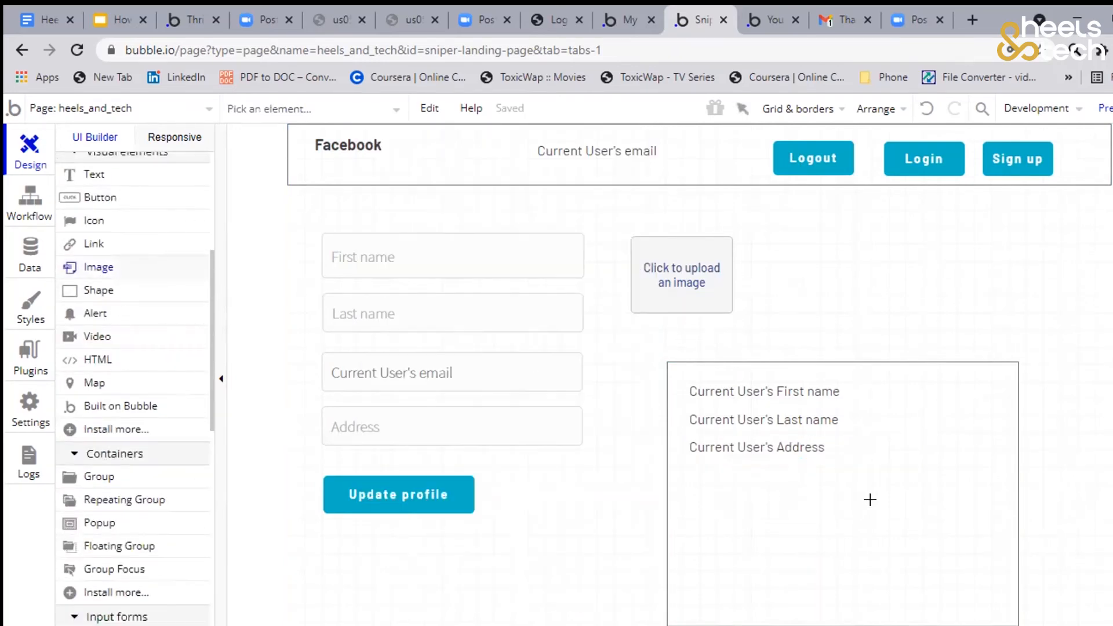
pyautogui.moveTo(888, 383); pyautogui.dragTo(931, 459)
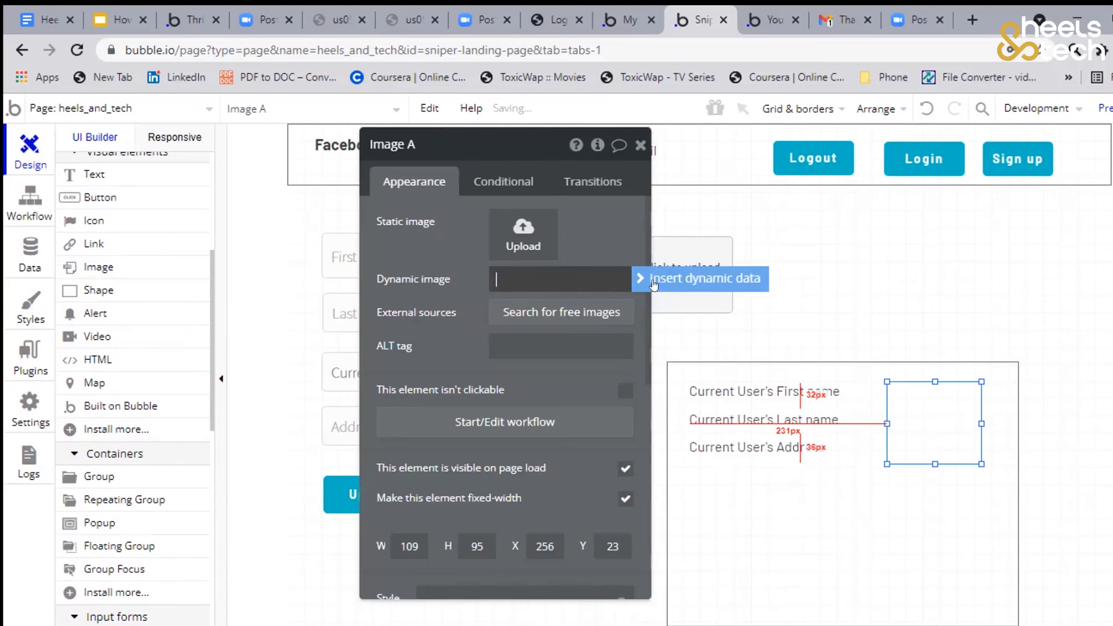
pyautogui.click(658, 275)
pyautogui.click(580, 352)
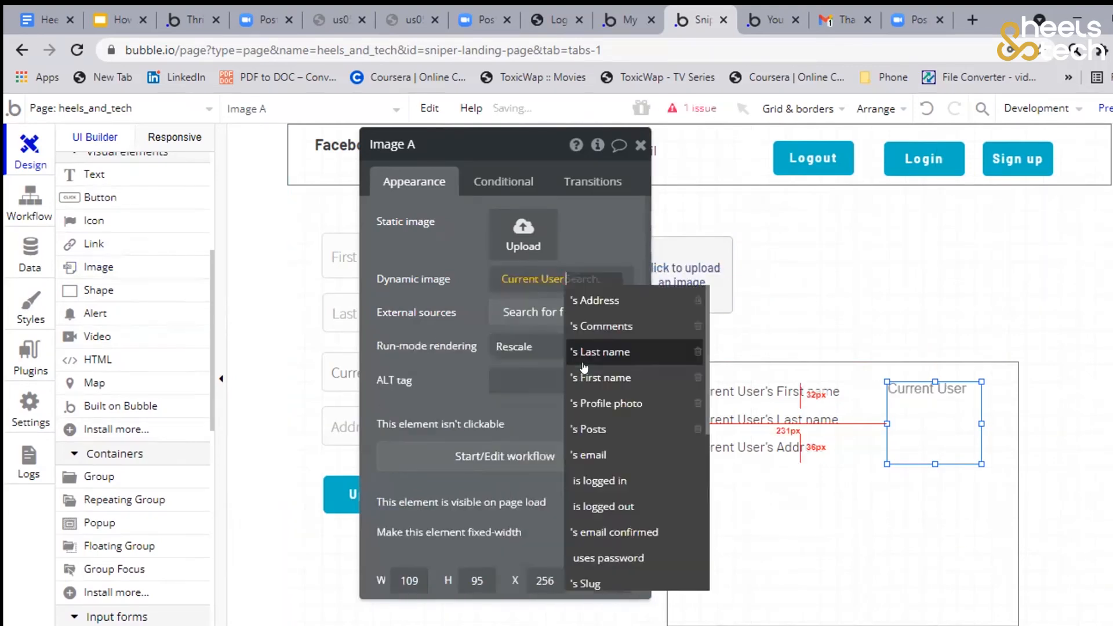
pyautogui.click(605, 404)
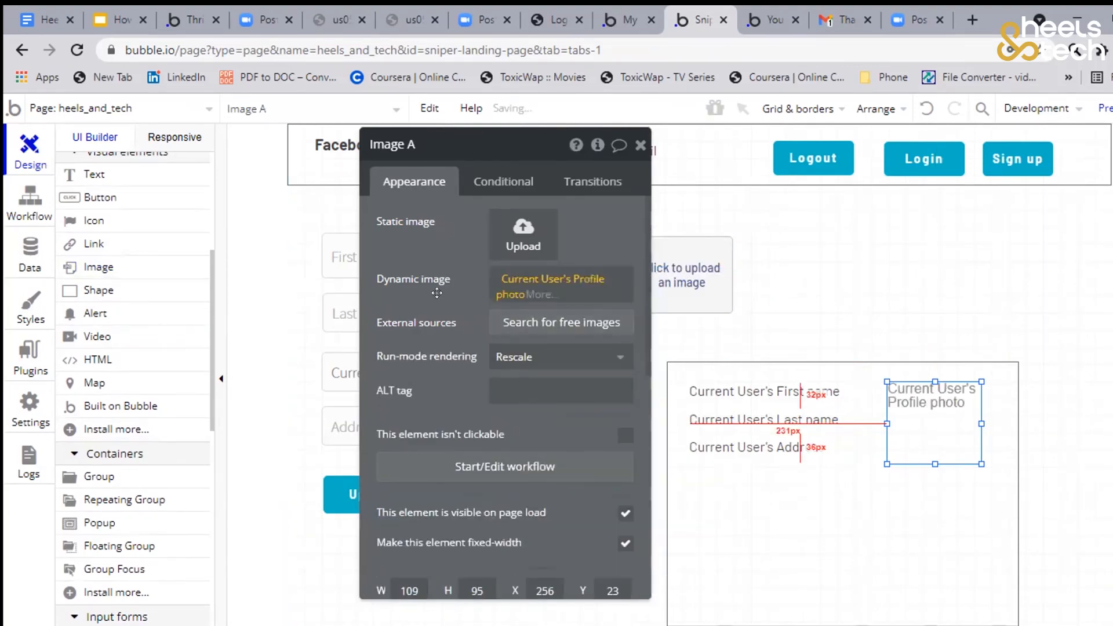
# Reposition the profile photo image to about X 268, Y 22 within the group, and switch to the page preview
pyautogui.moveTo(931, 442); pyautogui.dragTo(944, 416)
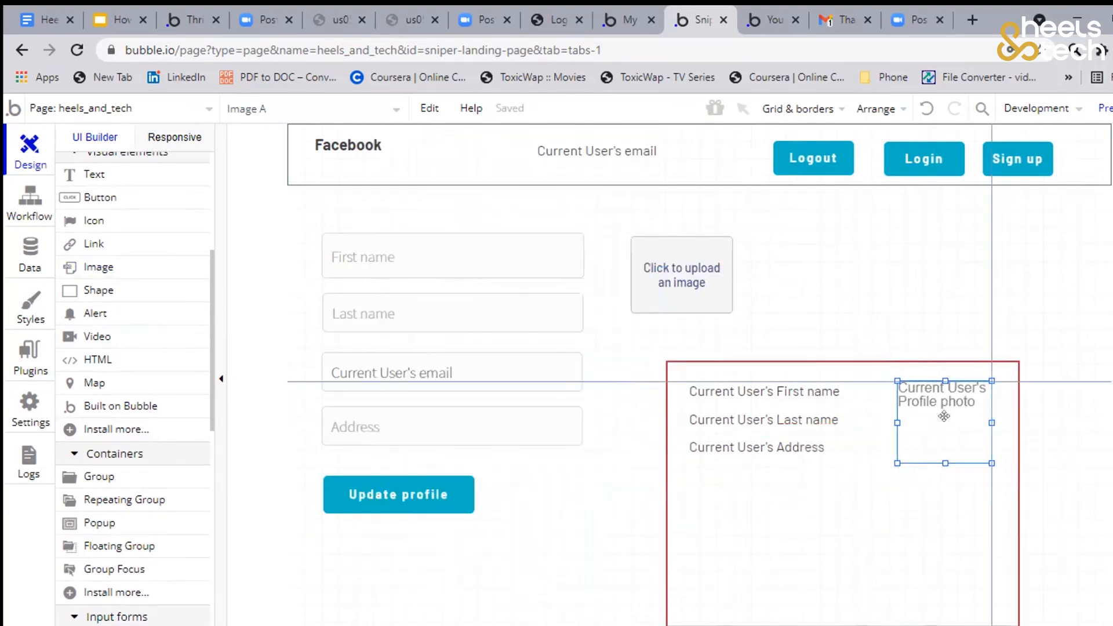
pyautogui.click(904, 425)
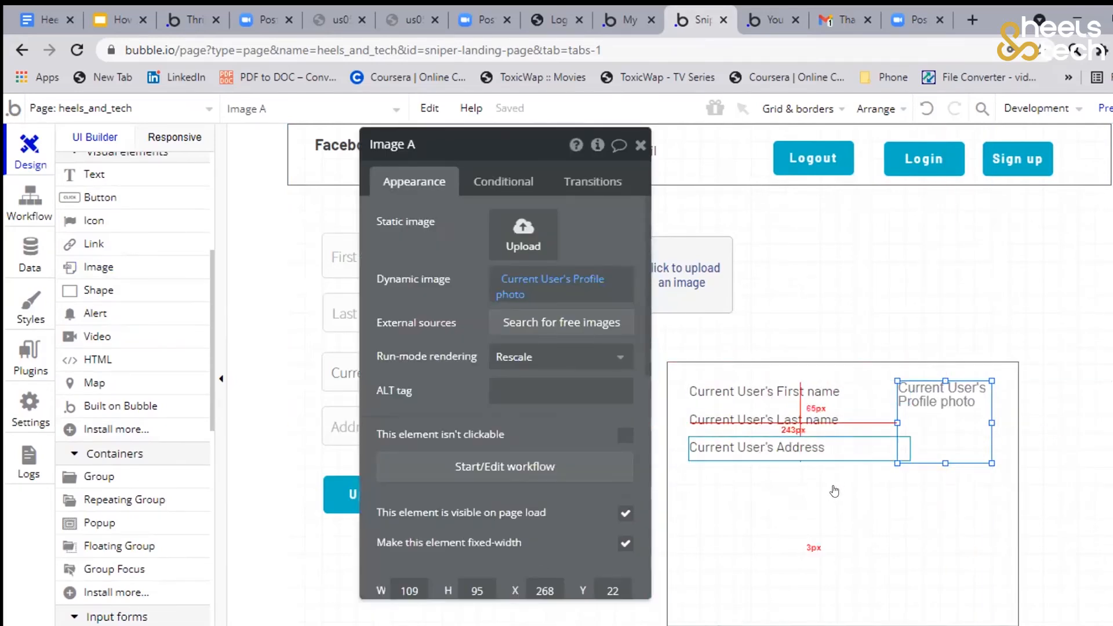
pyautogui.moveTo(440, 384); pyautogui.dragTo(422, 369)
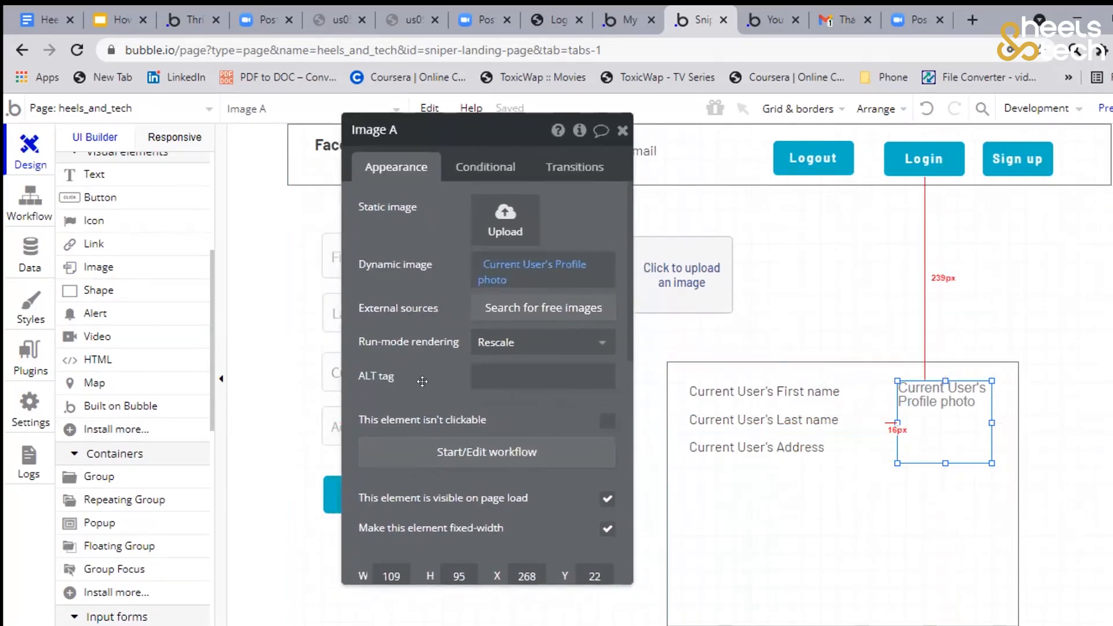
pyautogui.click(622, 130)
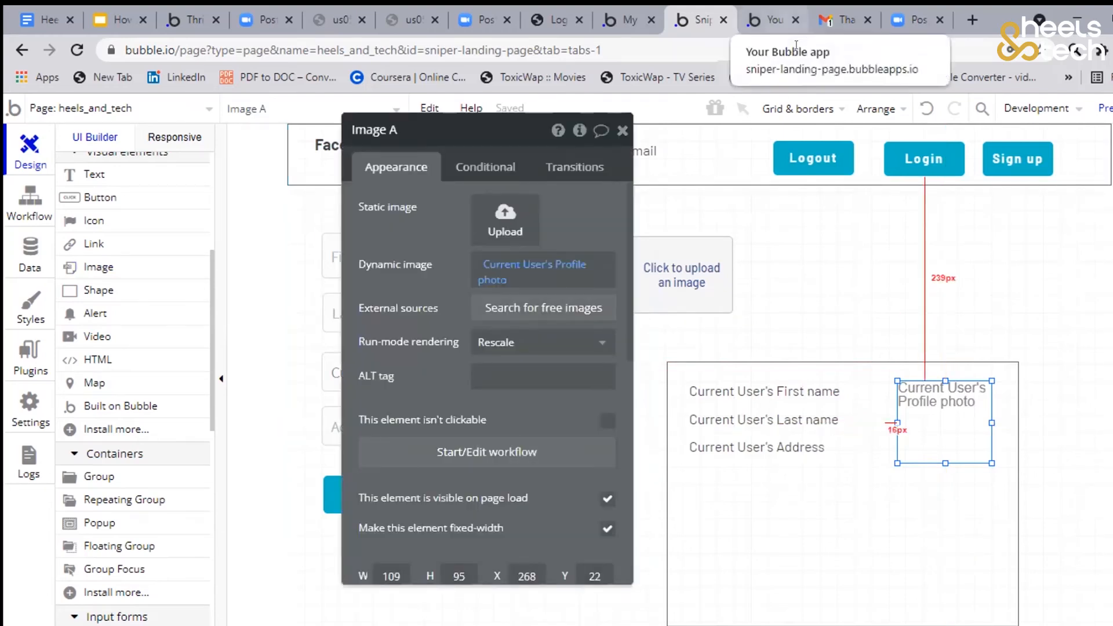
pyautogui.click(780, 22)
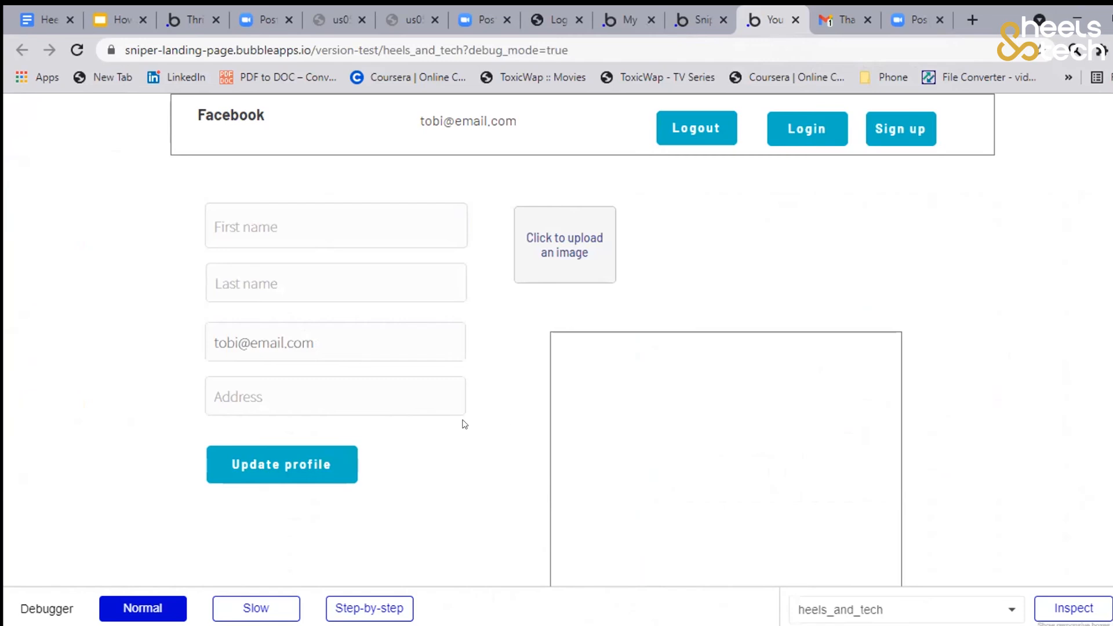
# Fill in the profile form in the preview with the user's first name, last name and postal address
pyautogui.click(274, 235)
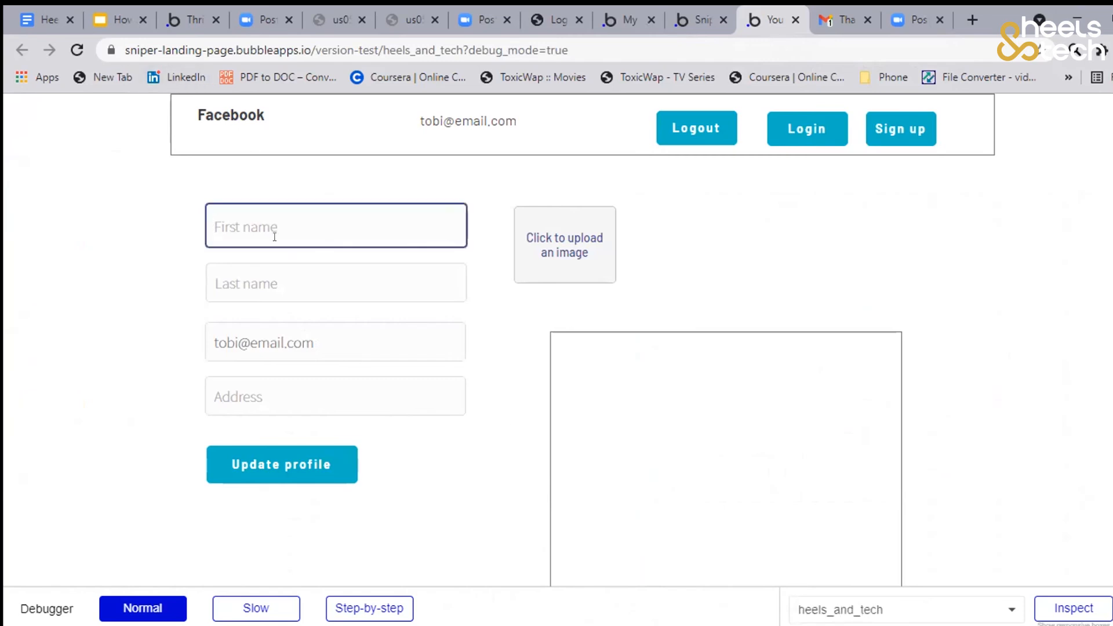
pyautogui.click(281, 293)
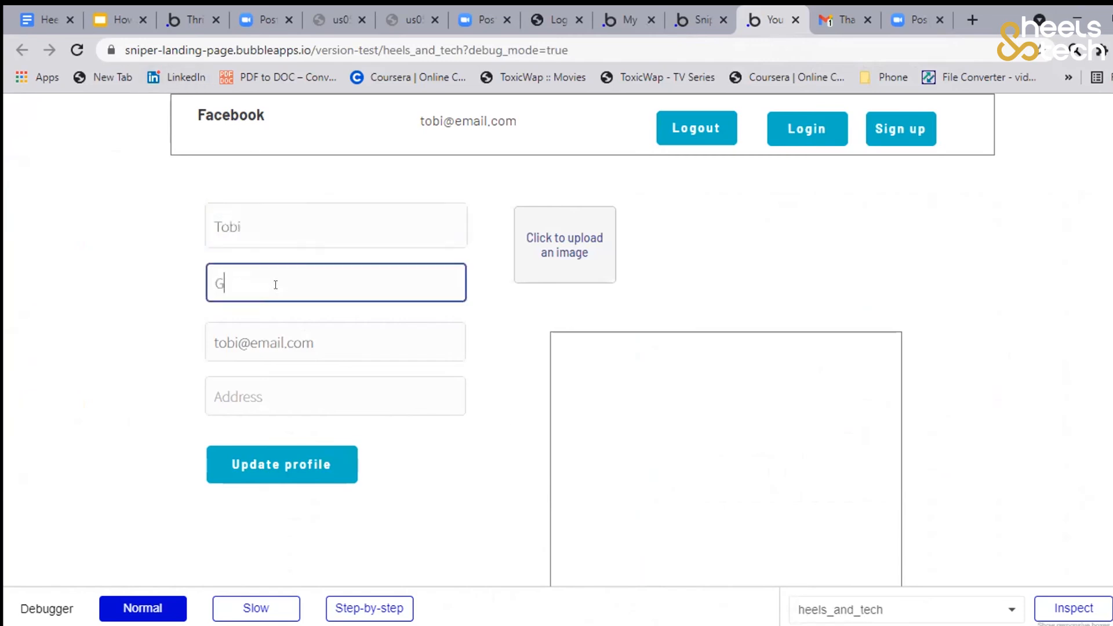
pyautogui.click(276, 387)
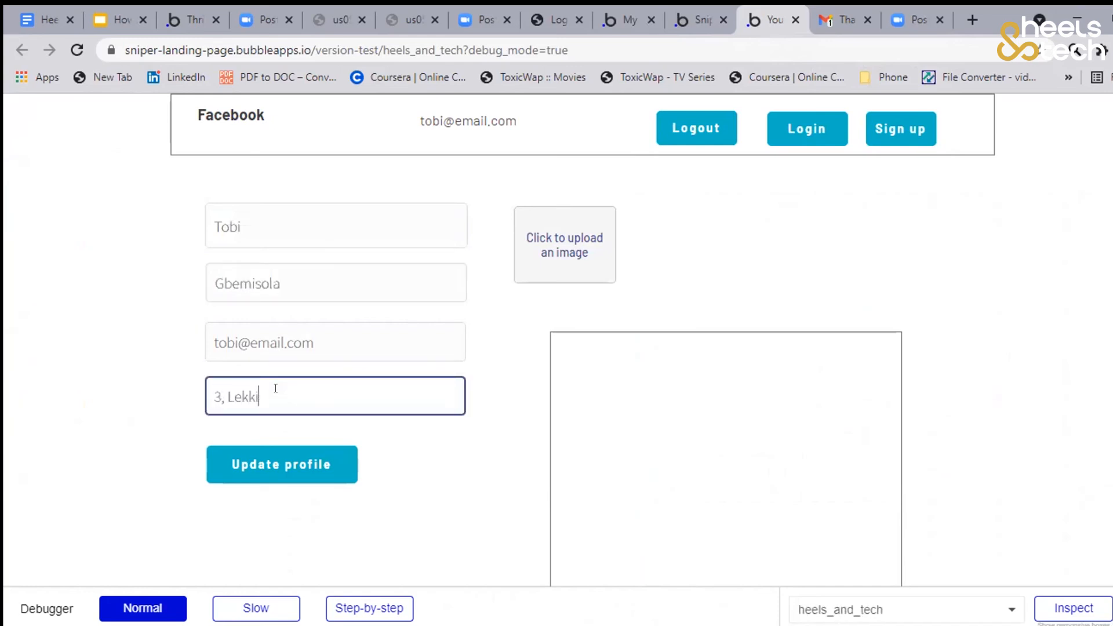
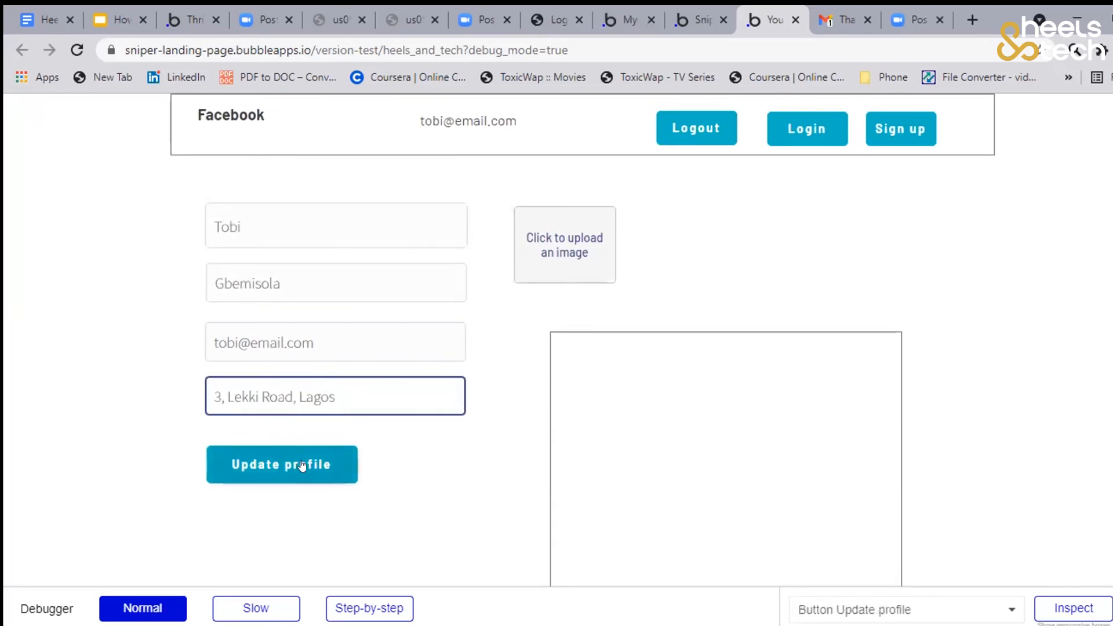
# Open the profile picture upload and look for an image in the Saved Pictures folder
pyautogui.click(561, 245)
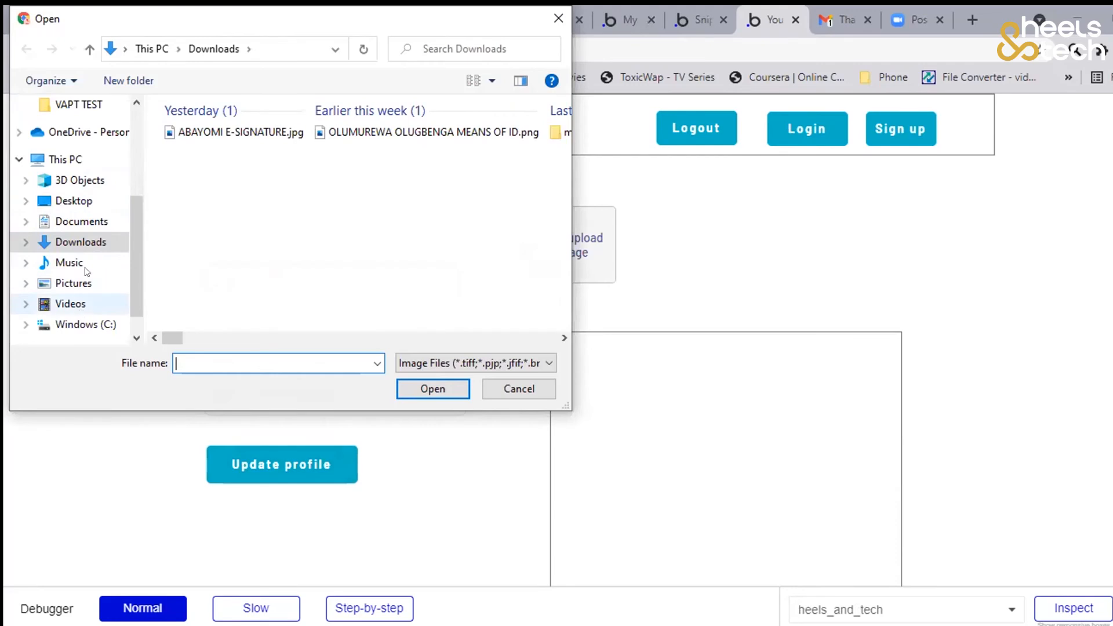
pyautogui.scroll(1, 81, 234)
pyautogui.scroll(1, 81, 233)
pyautogui.scroll(-1, 76, 208)
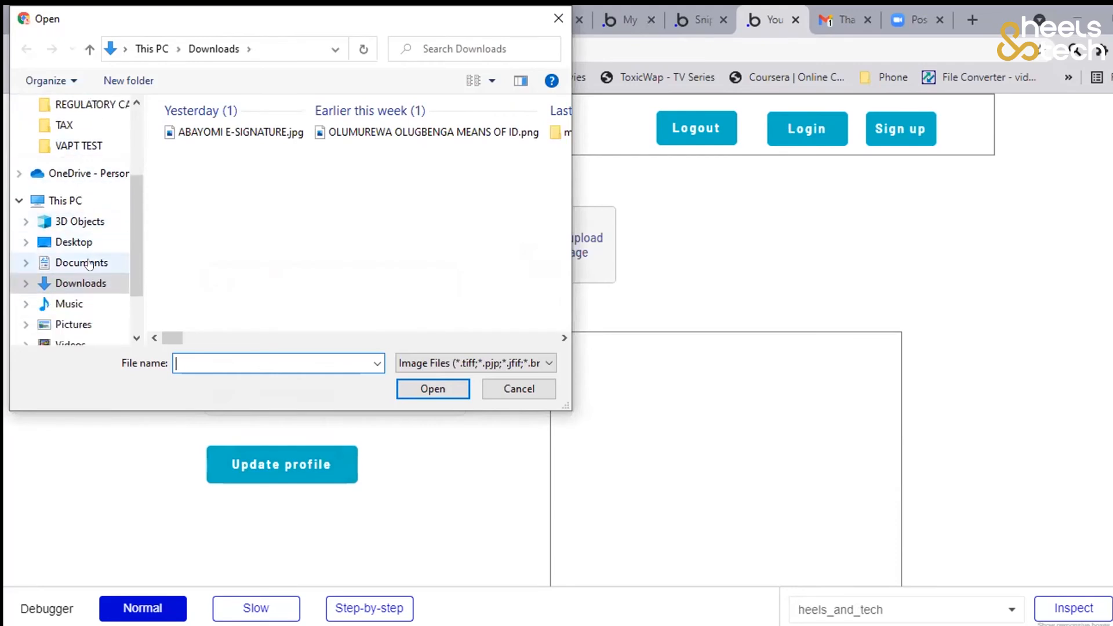
pyautogui.scroll(-1, 86, 255)
pyautogui.click(74, 283)
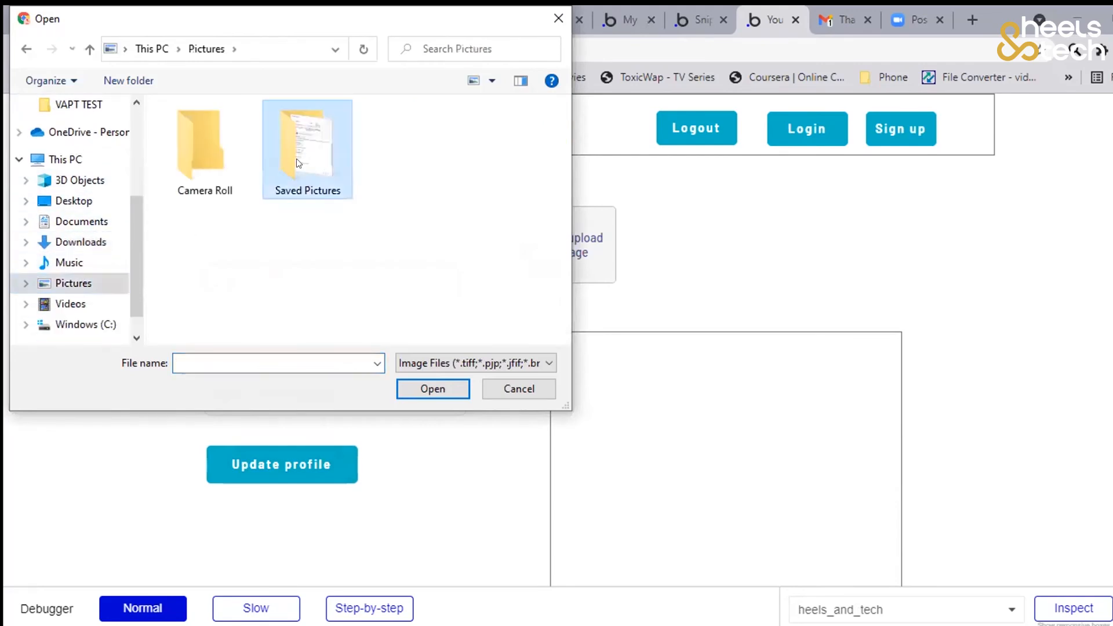
pyautogui.doubleClick(297, 159)
pyautogui.scroll(-1, 89, 264)
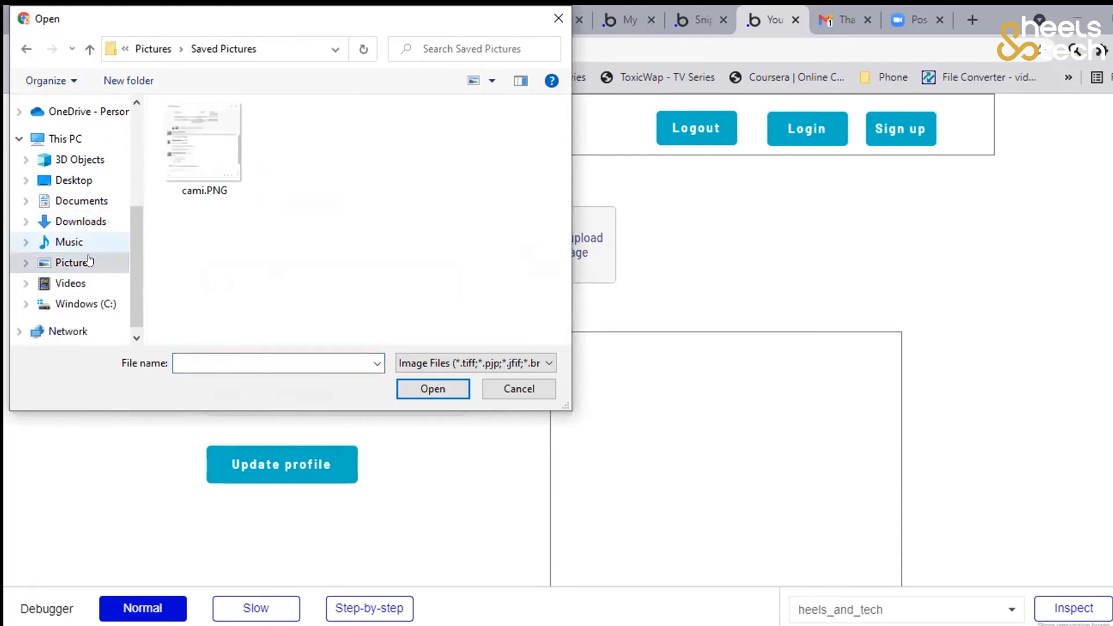
# Upload orange.png from the Downloads folder as the profile picture
pyautogui.click(81, 221)
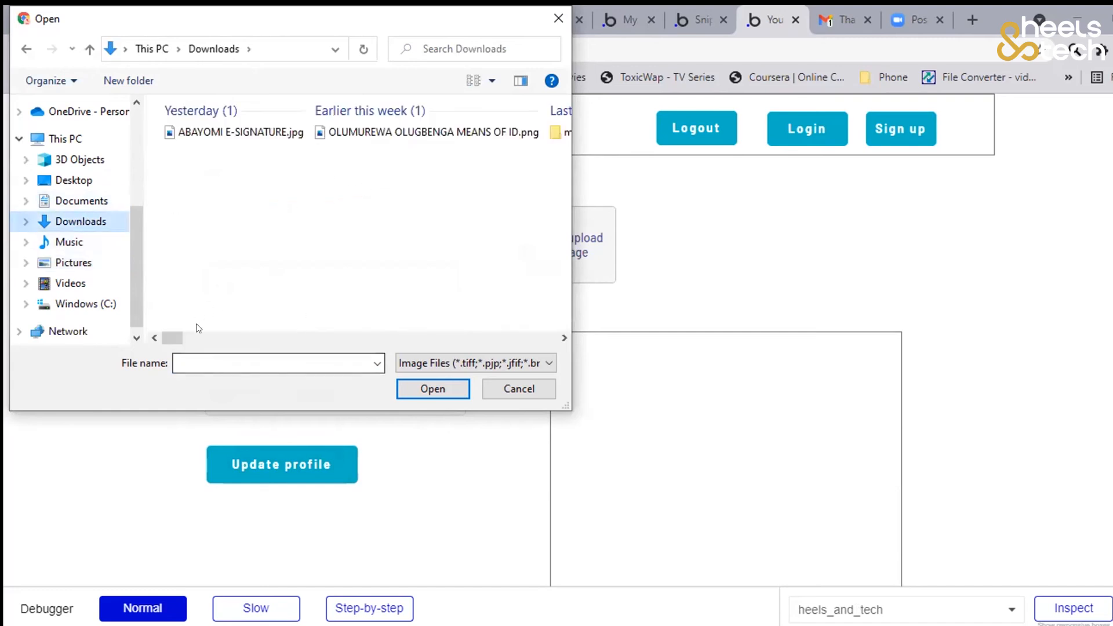
pyautogui.moveTo(174, 339); pyautogui.dragTo(432, 339)
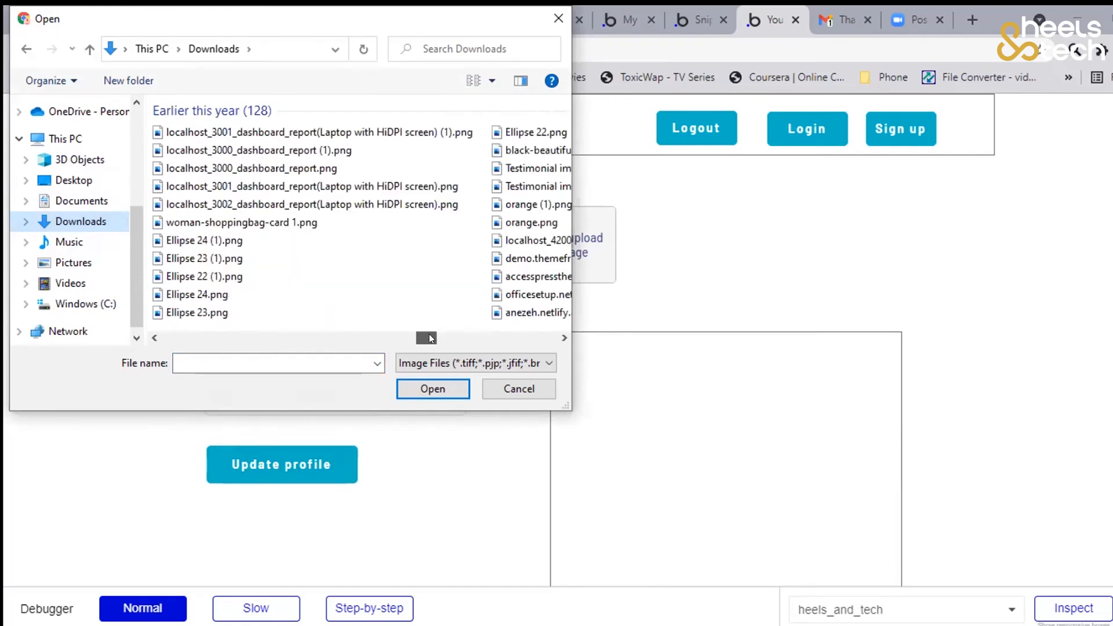
pyautogui.scroll(-1, 197, 232)
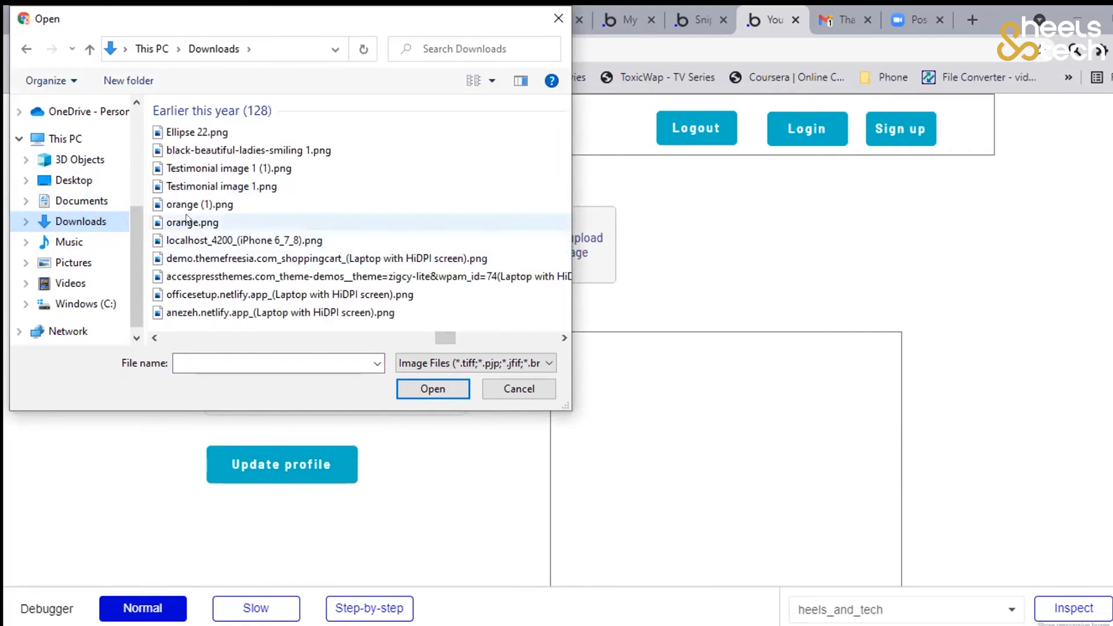
pyautogui.click(187, 221)
pyautogui.click(452, 388)
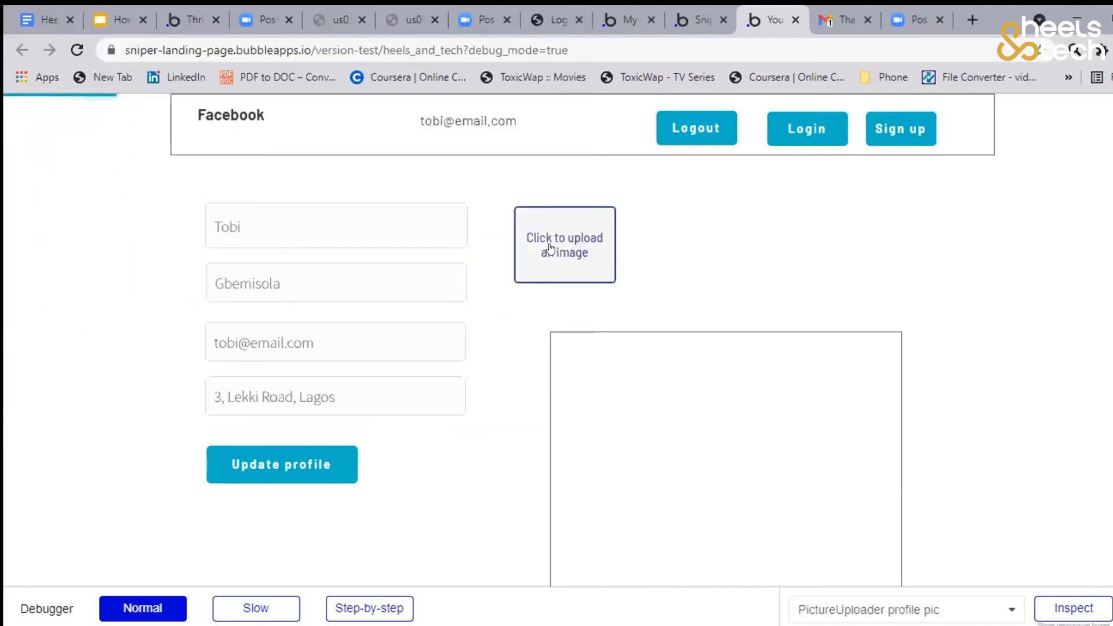
pyautogui.click(623, 187)
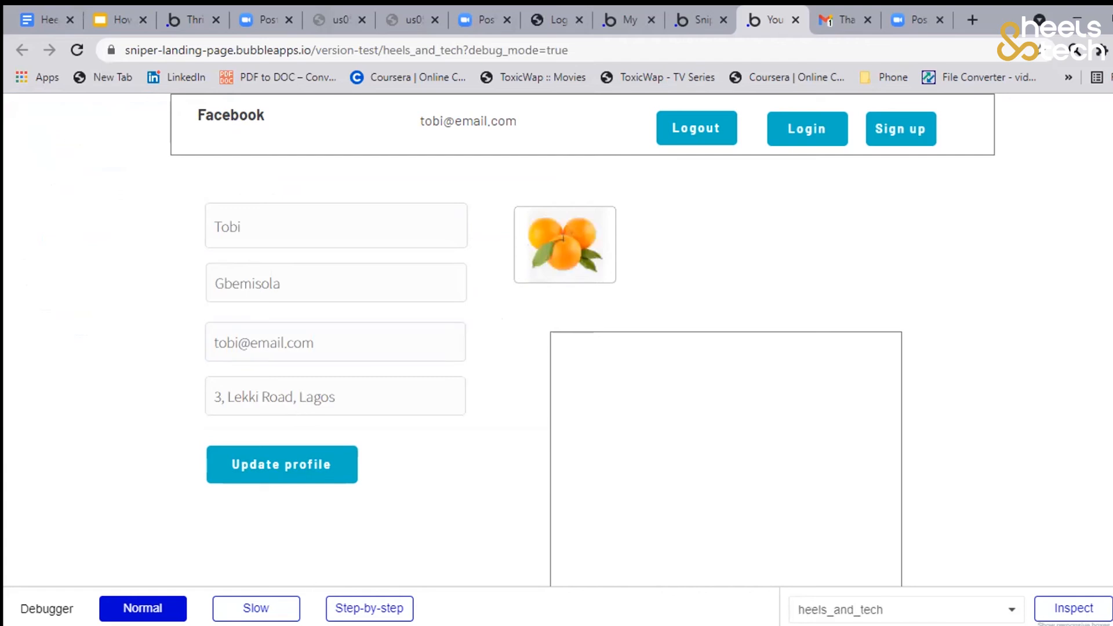
# Submit the profile update and check the user info group for the name, address and photo
pyautogui.scroll(-2, 288, 390)
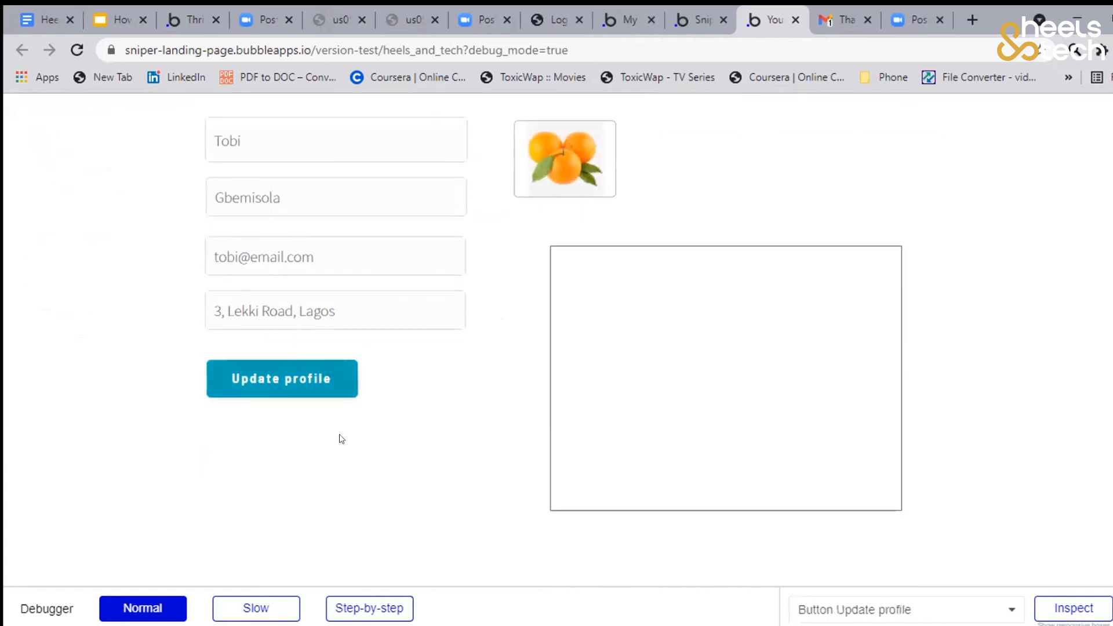
pyautogui.click(317, 391)
pyautogui.scroll(2, 670, 355)
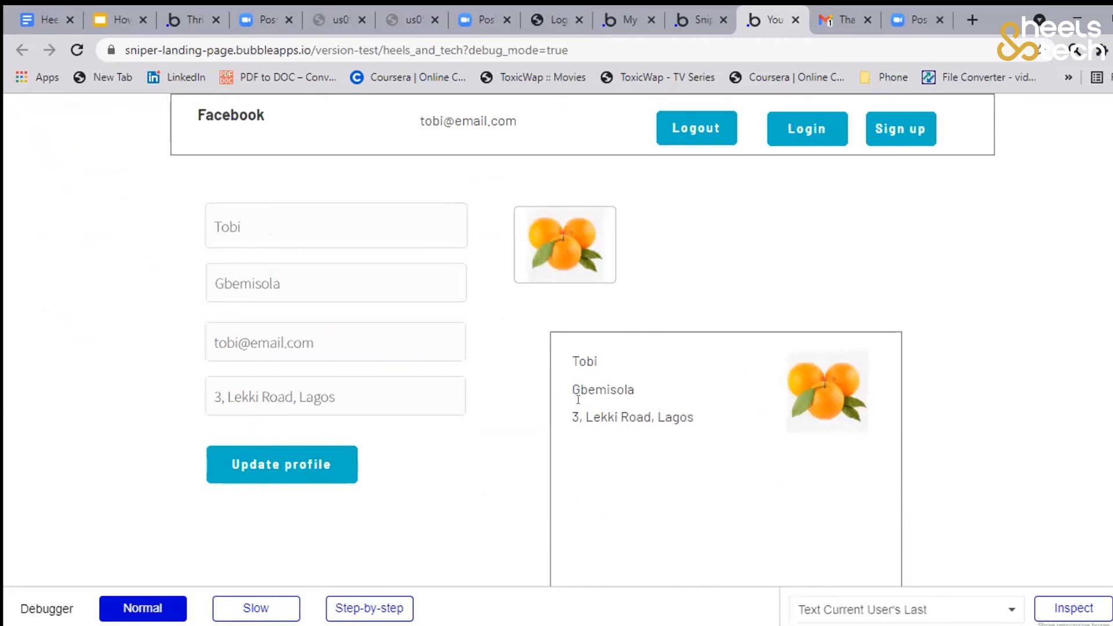
pyautogui.scroll(-2, 667, 313)
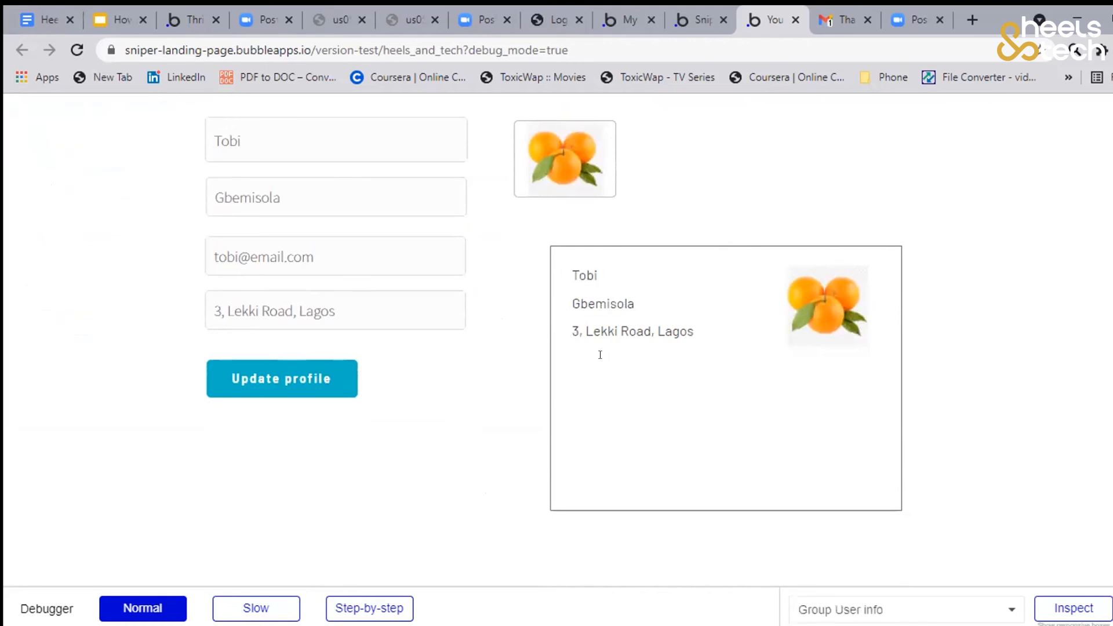
pyautogui.scroll(2, 672, 243)
# Switch back to the Bubble editor and move the header's Sign up button to about X 819, Y 19
pyautogui.click(694, 25)
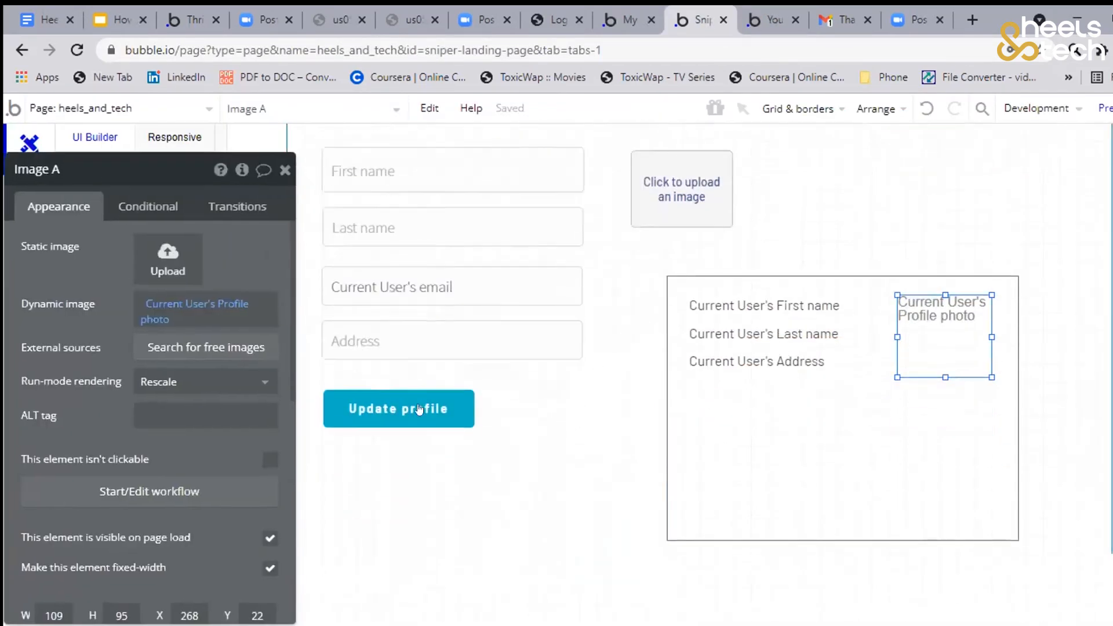
pyautogui.scroll(1, 420, 409)
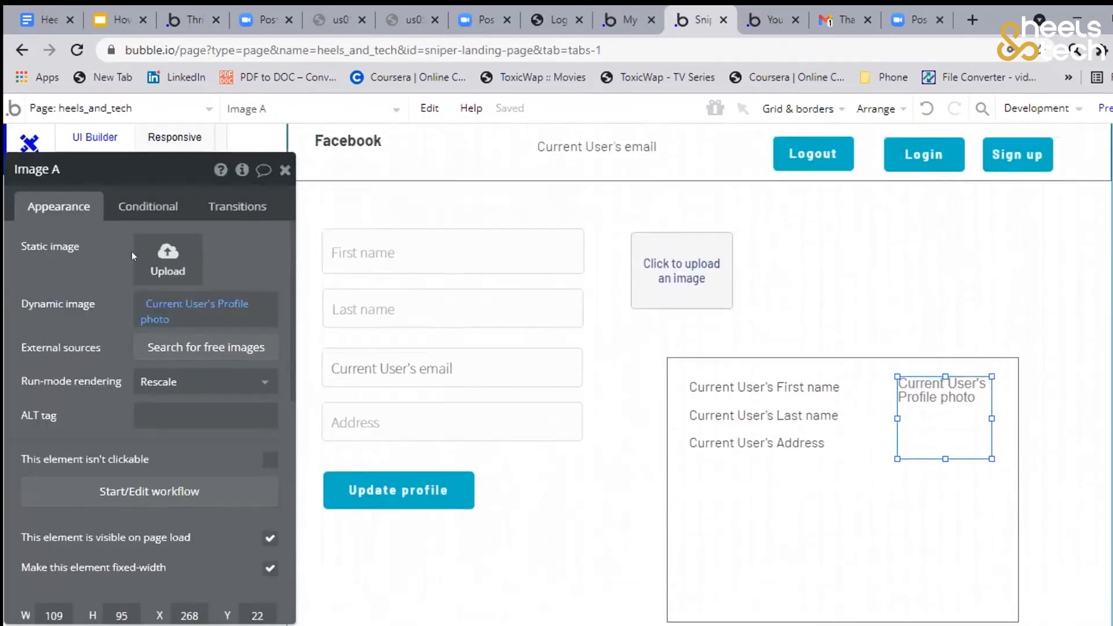
pyautogui.moveTo(286, 235); pyautogui.dragTo(314, 250)
pyautogui.moveTo(1009, 157); pyautogui.dragTo(1018, 155)
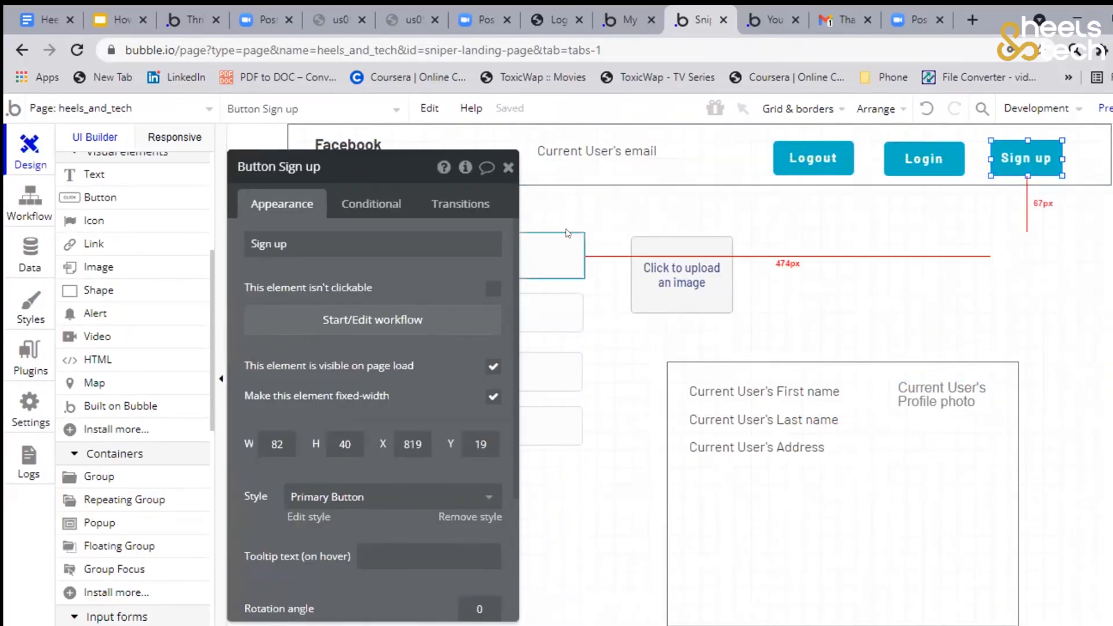
pyautogui.moveTo(437, 273); pyautogui.dragTo(558, 258)
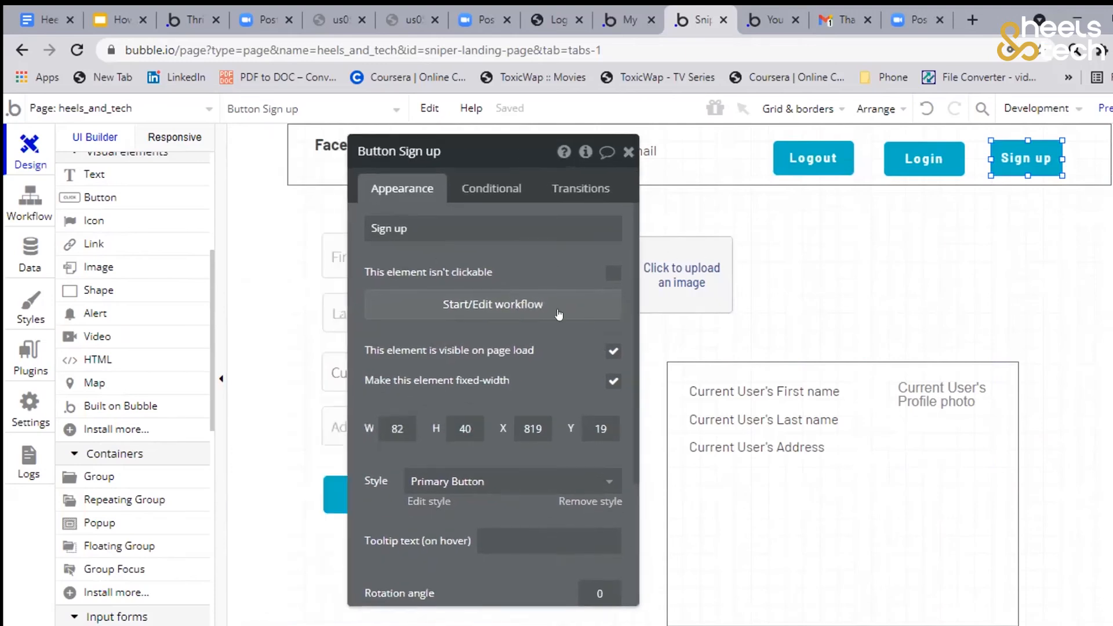
pyautogui.moveTo(586, 325); pyautogui.dragTo(900, 306)
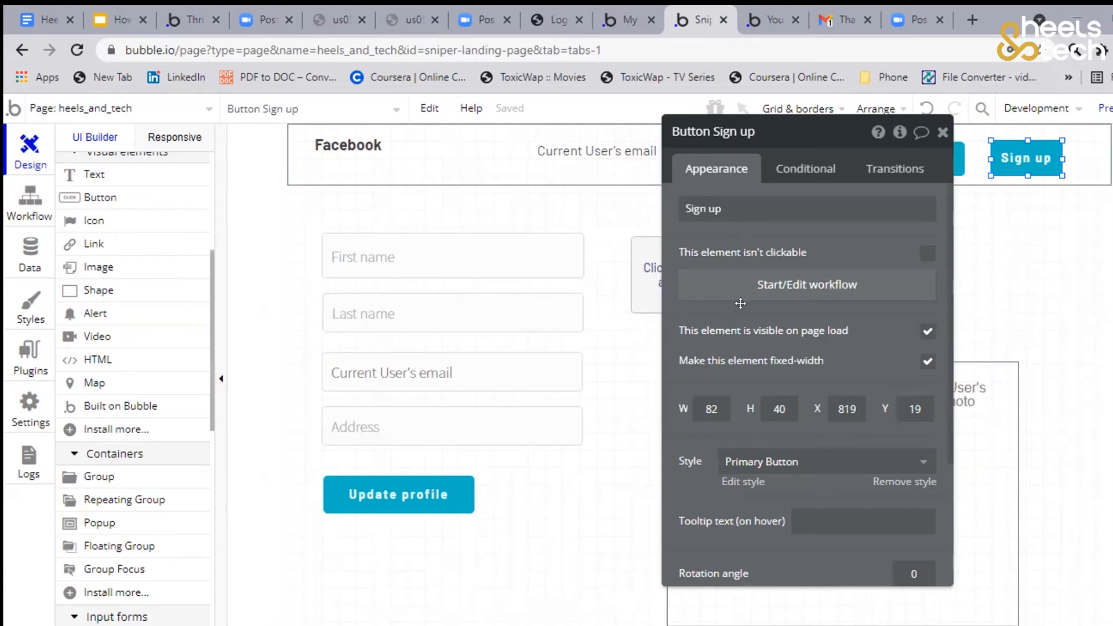
pyautogui.moveTo(741, 302); pyautogui.dragTo(187, 302)
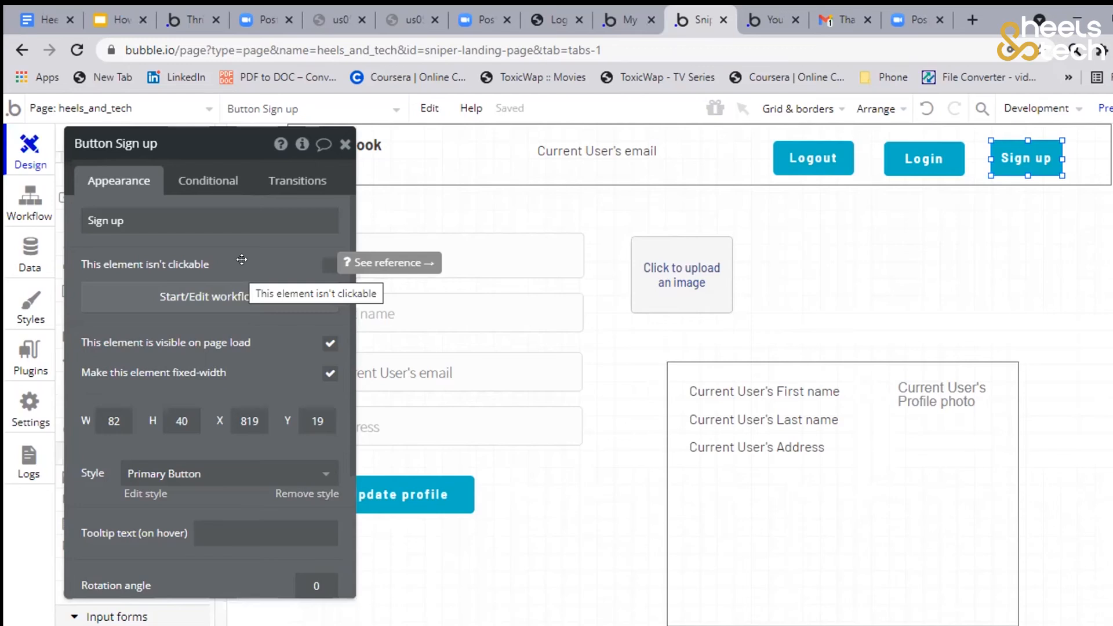
pyautogui.moveTo(244, 259); pyautogui.dragTo(386, 260)
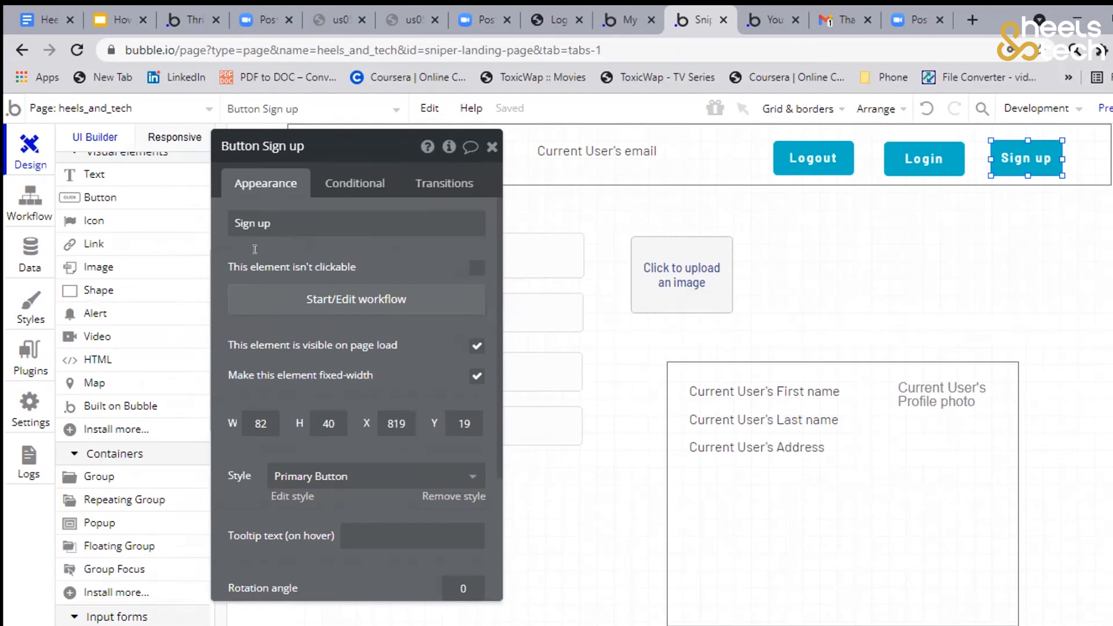
pyautogui.moveTo(261, 248); pyautogui.dragTo(230, 257)
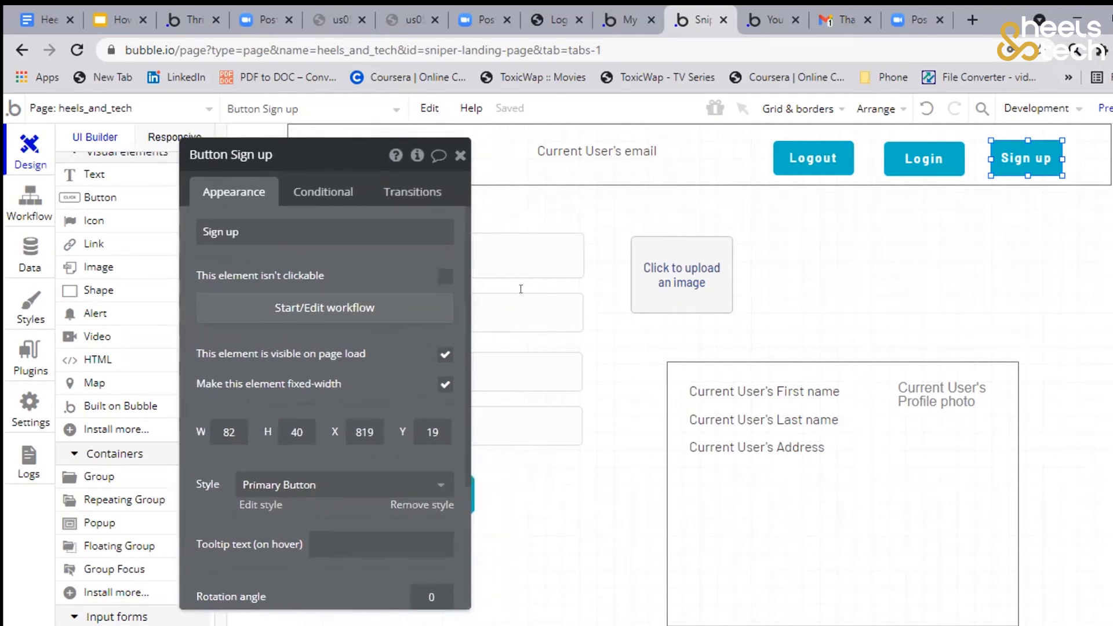
pyautogui.moveTo(269, 246); pyautogui.dragTo(550, 302)
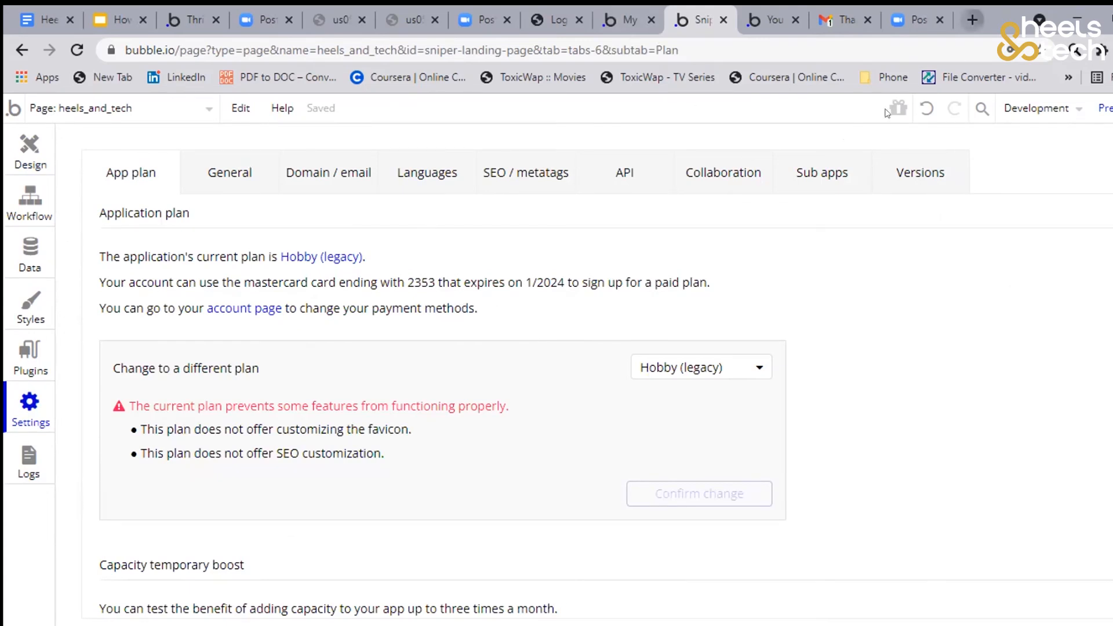
# Load thejobhunch.com in a new browser tab
pyautogui.click(972, 20)
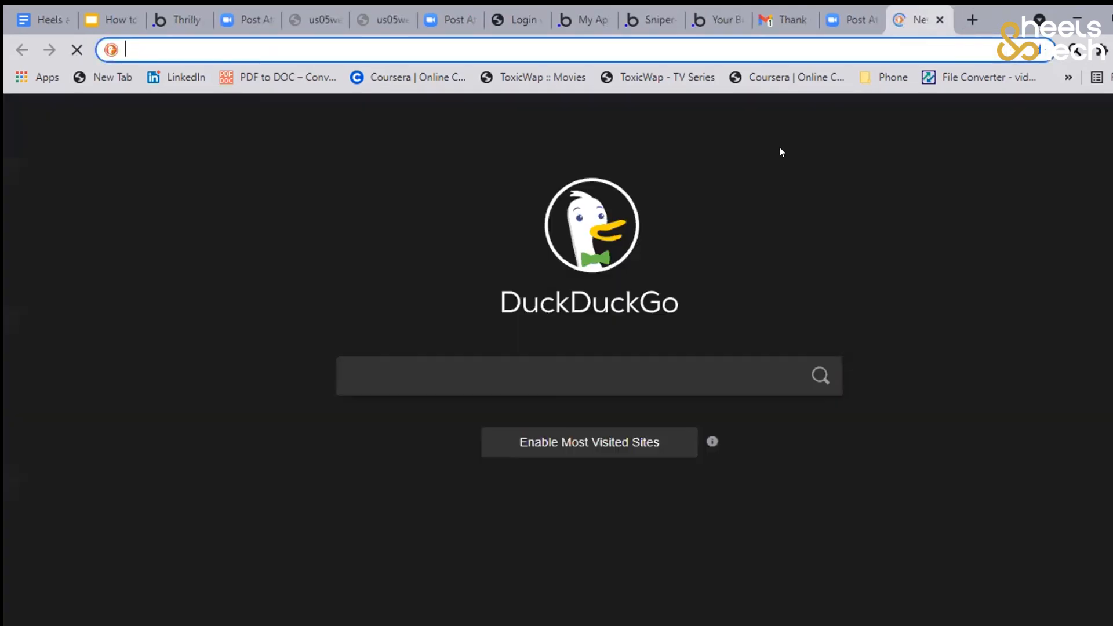
pyautogui.write('job')
pyautogui.press('BackSpace')
pyautogui.press('BackSpace')
pyautogui.press('BackSpace')
pyautogui.write('t')
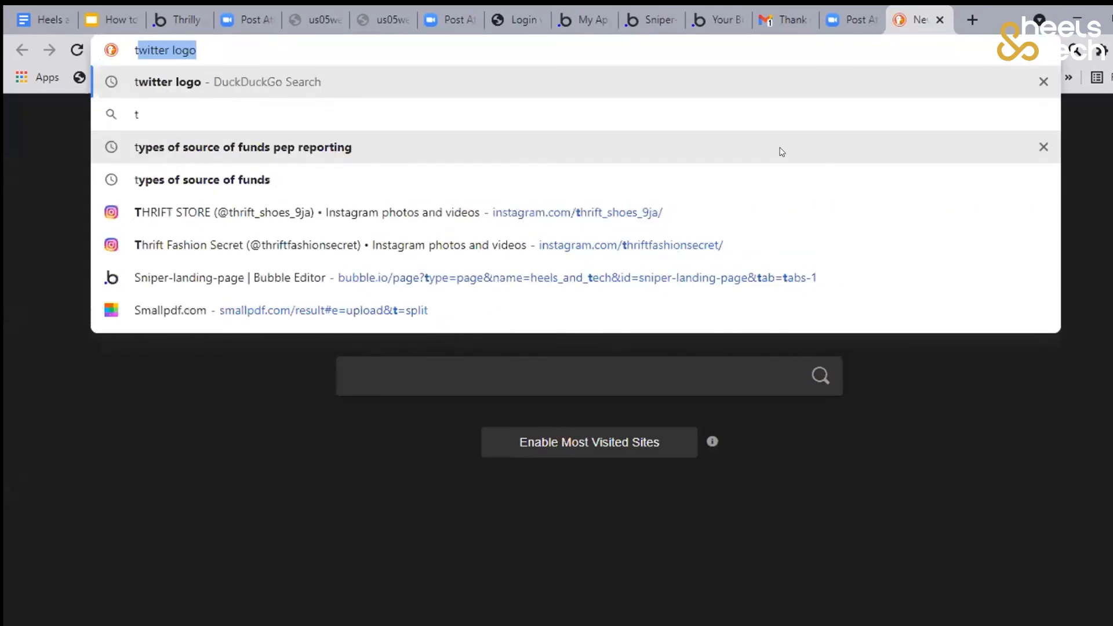
pyautogui.write('hejobhunch')
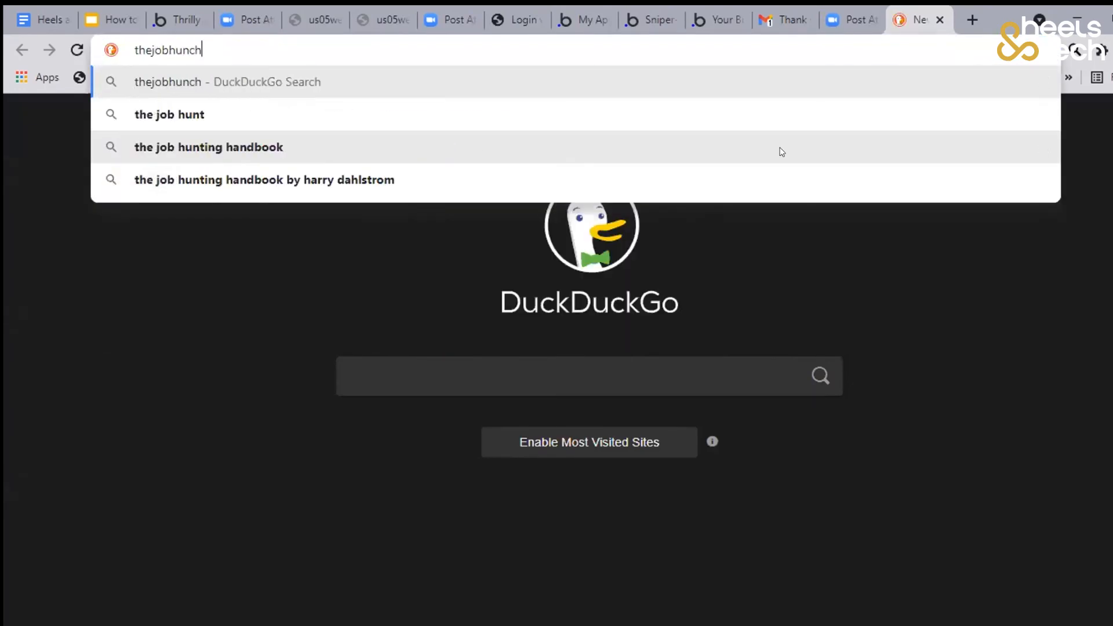
pyautogui.write('.com')
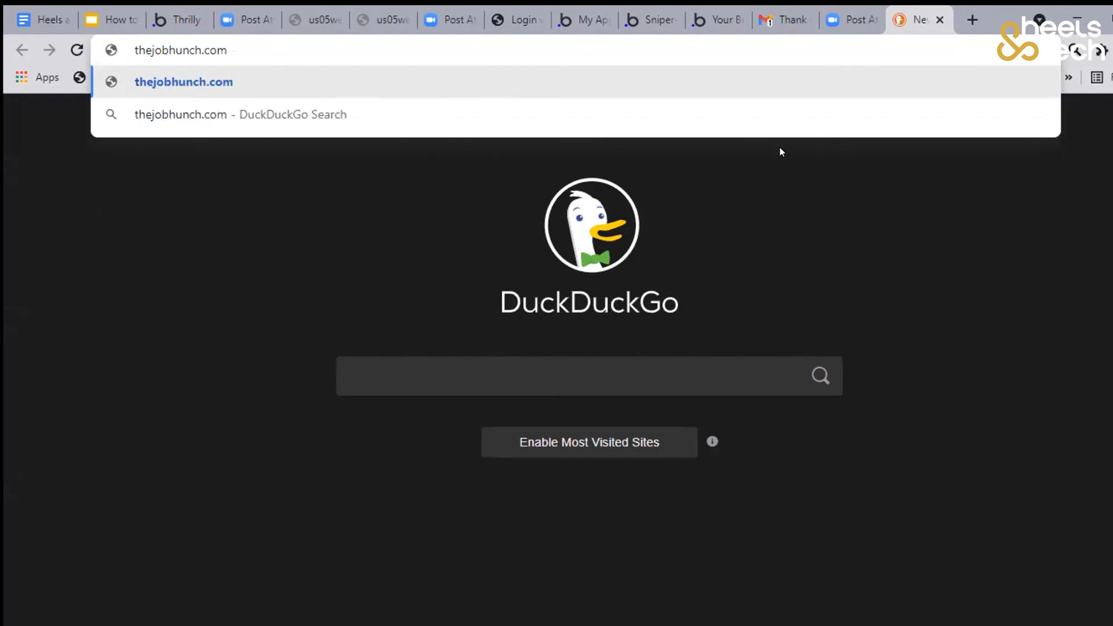
pyautogui.press('Return')
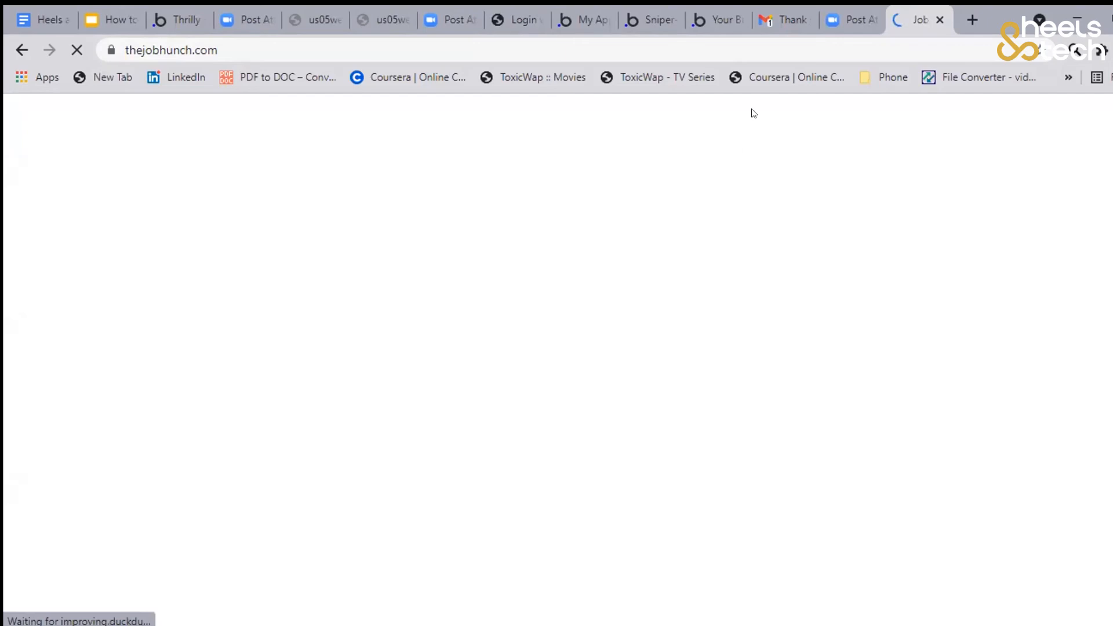
# Return to the app settings in the Bubble editor, look over the available application plans, and open the General settings
pyautogui.click(719, 33)
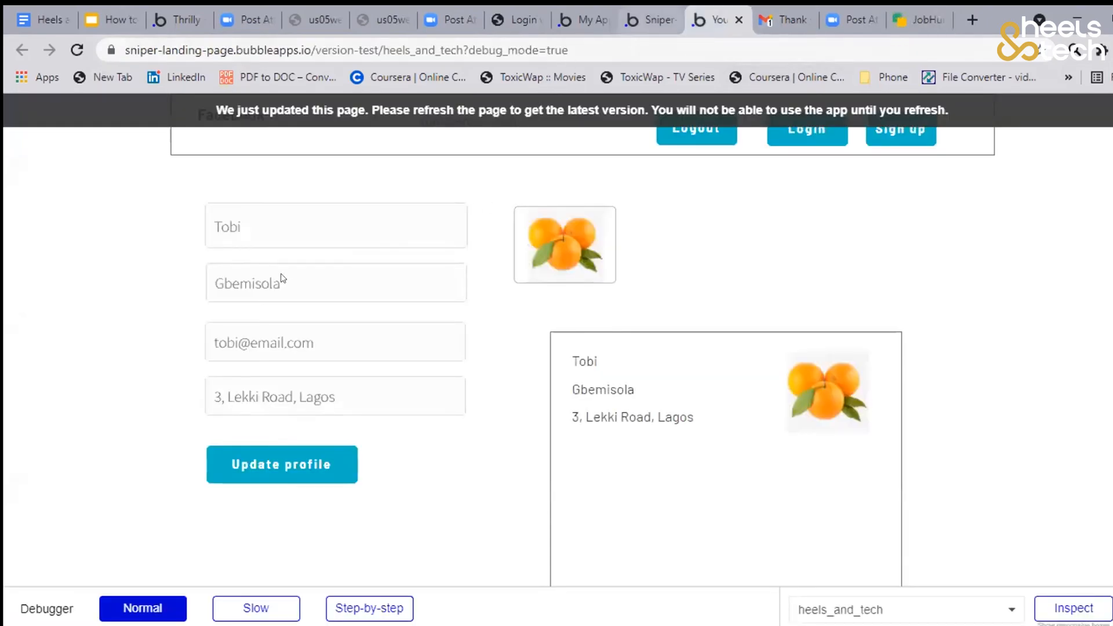
pyautogui.click(650, 21)
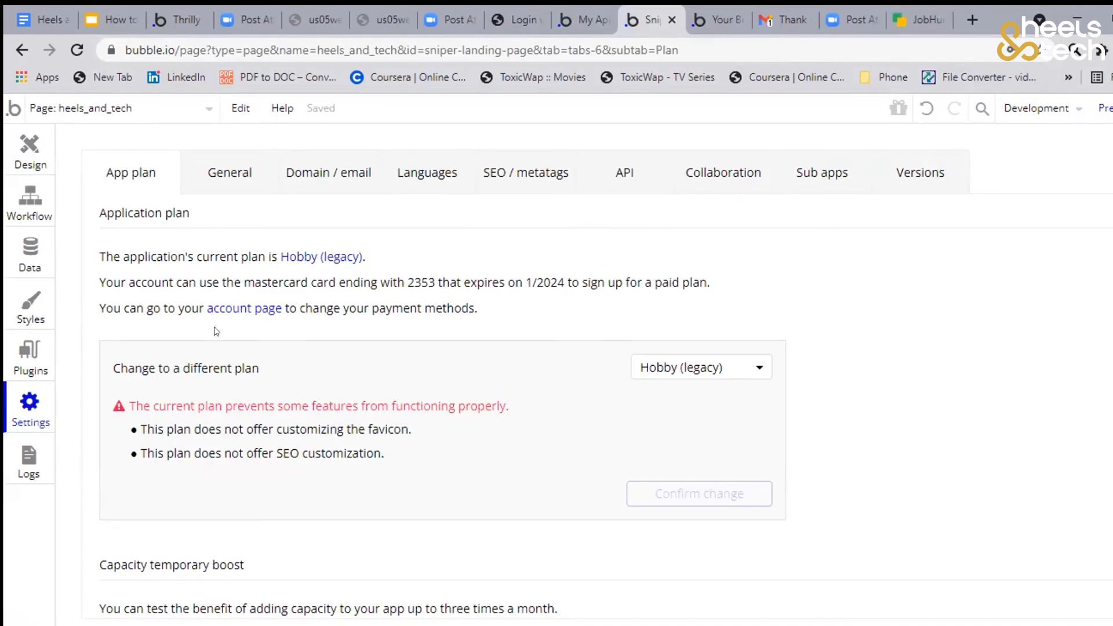
pyautogui.click(679, 368)
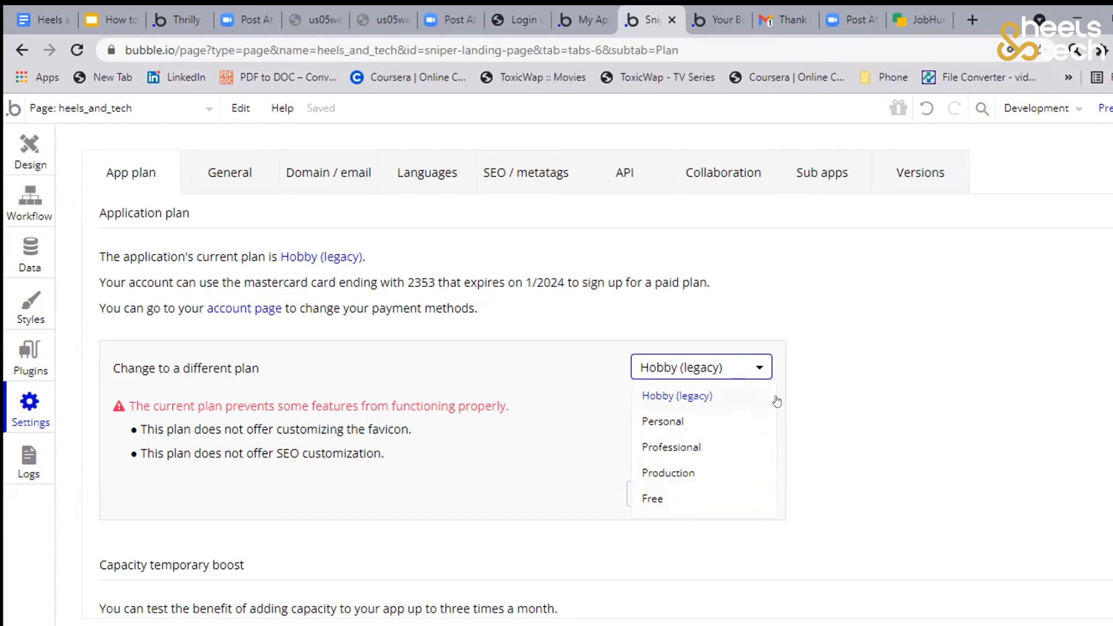
pyautogui.click(791, 409)
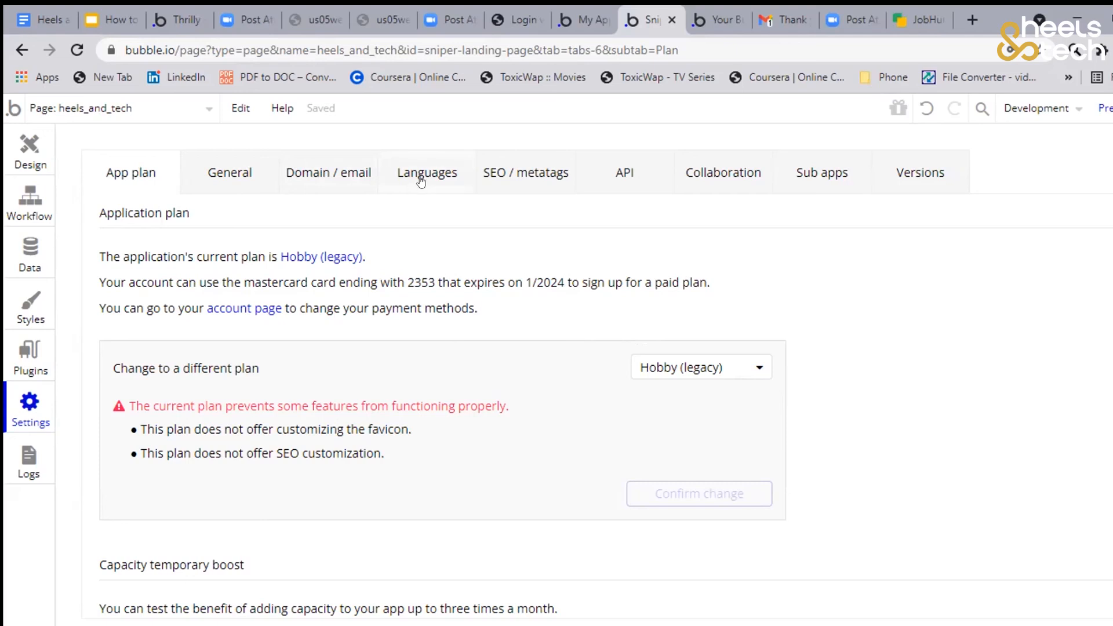
pyautogui.click(255, 175)
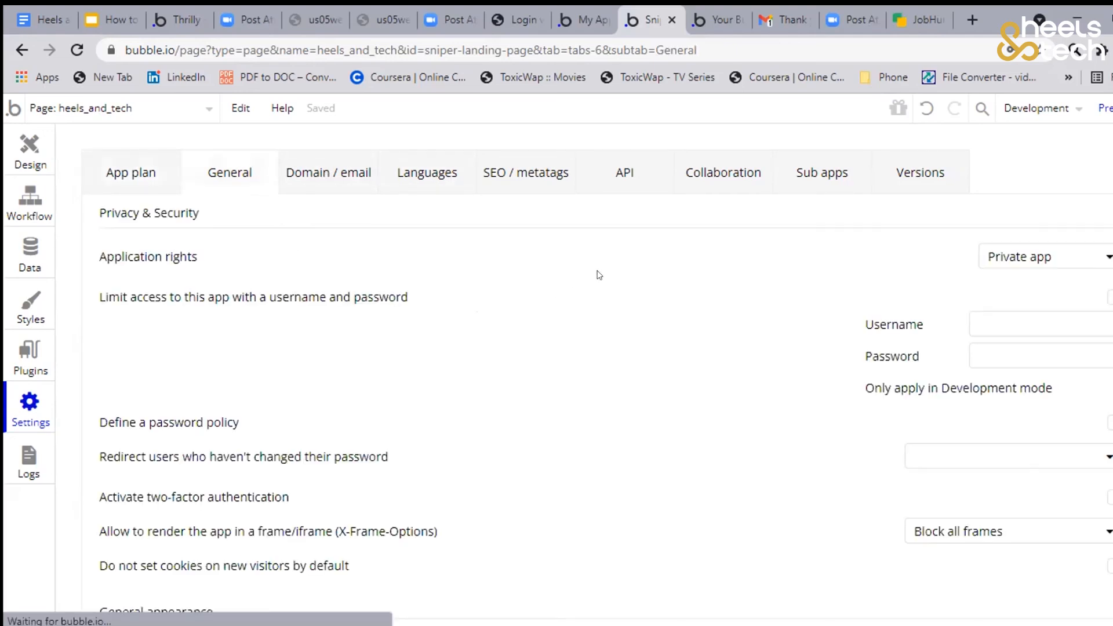
# Look over the General and Domain / email settings, and return to the page design
pyautogui.scroll(-2, 557, 259)
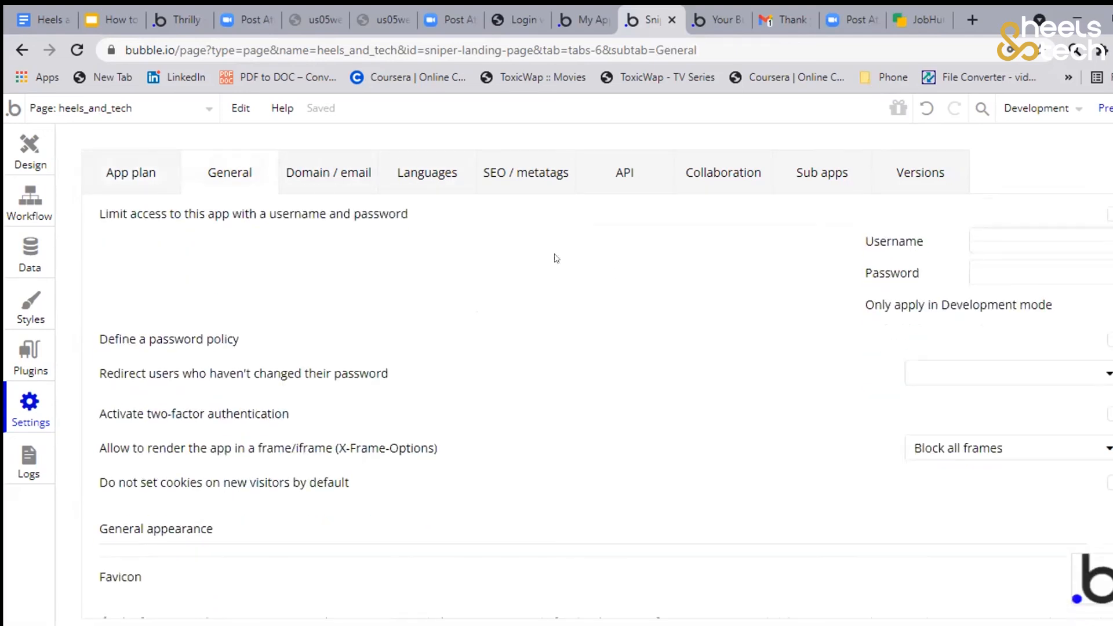
pyautogui.scroll(2, 450, 264)
pyautogui.click(309, 186)
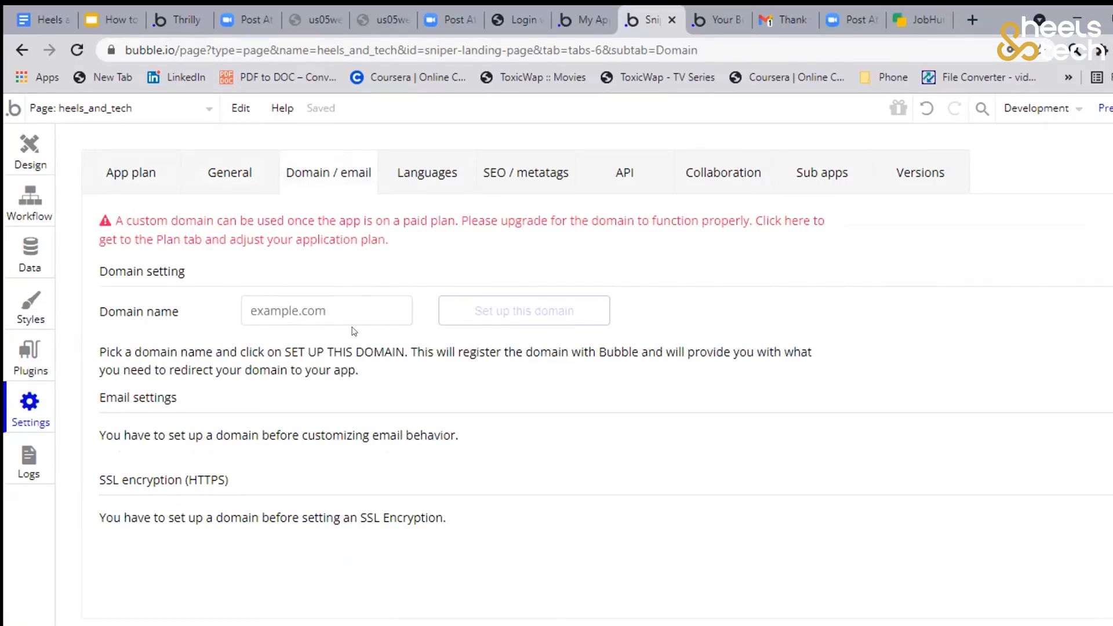
pyautogui.scroll(-1, 369, 337)
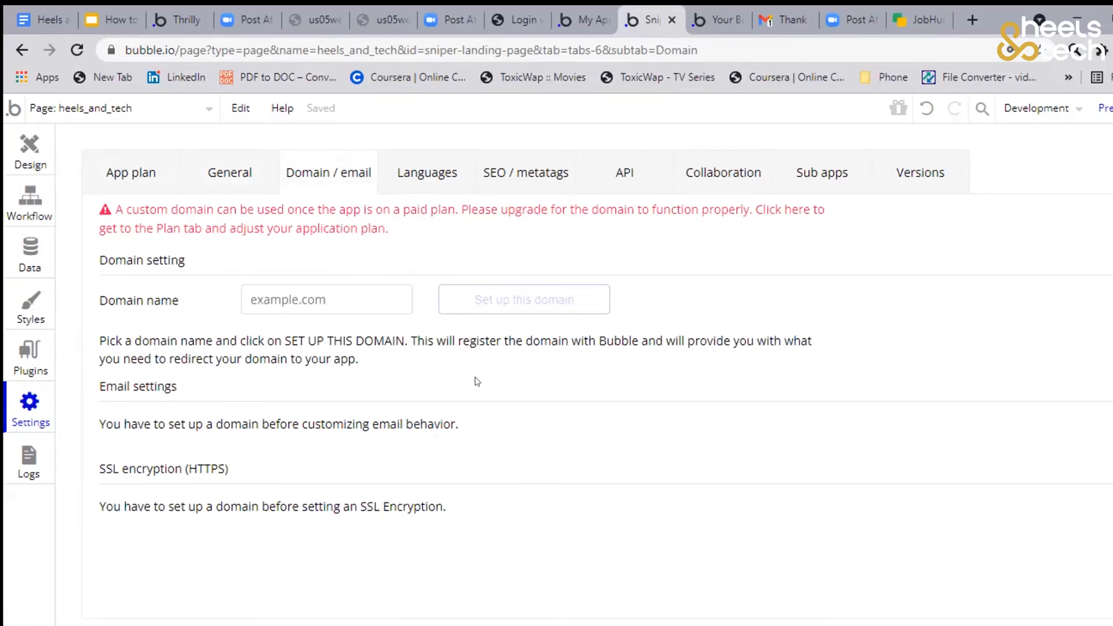
pyautogui.scroll(1, 458, 325)
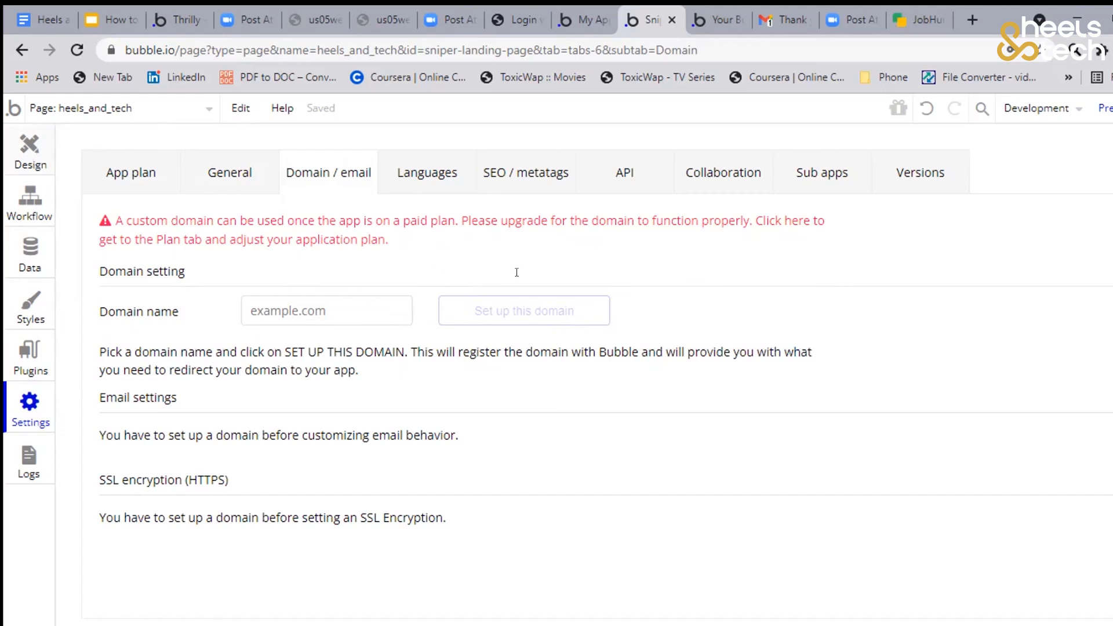
pyautogui.click(29, 147)
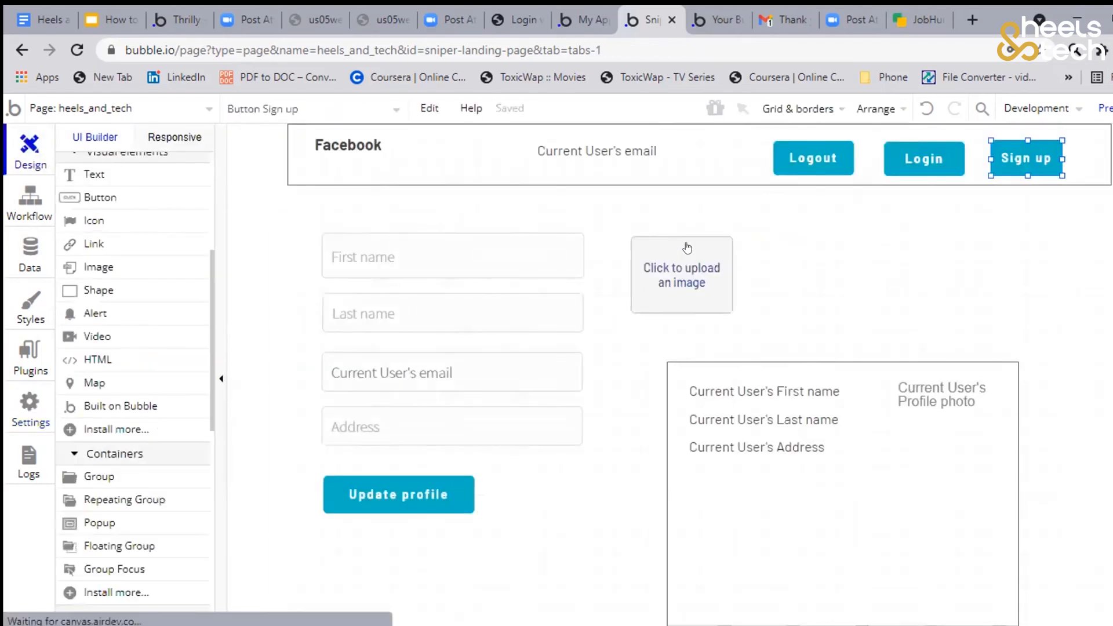
pyautogui.scroll(-2, 687, 371)
pyautogui.scroll(2, 687, 371)
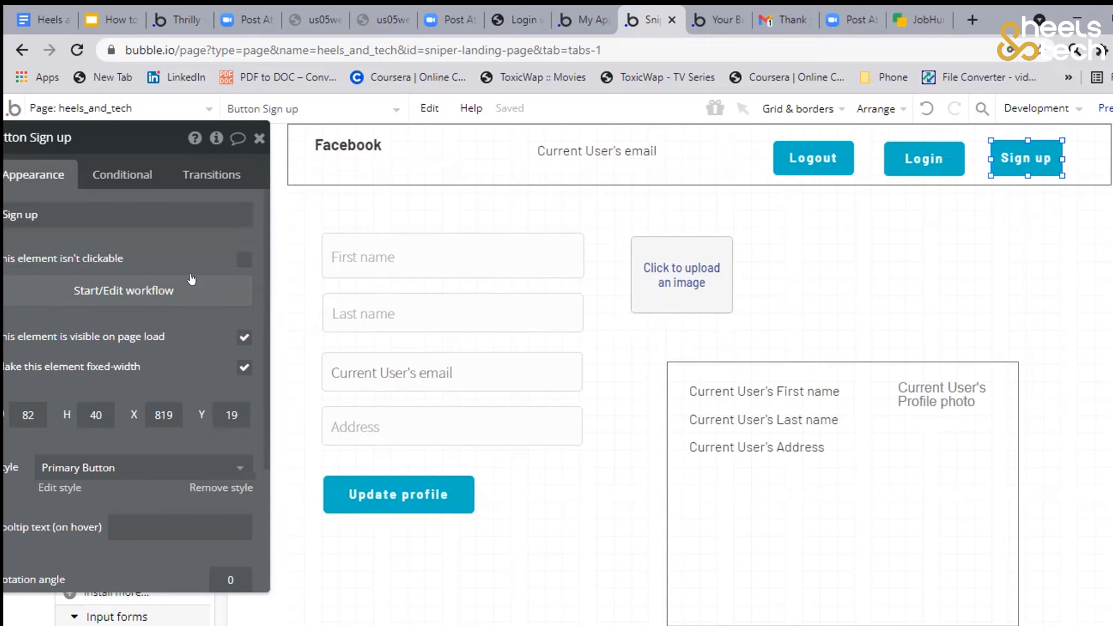
pyautogui.moveTo(121, 247); pyautogui.dragTo(477, 231)
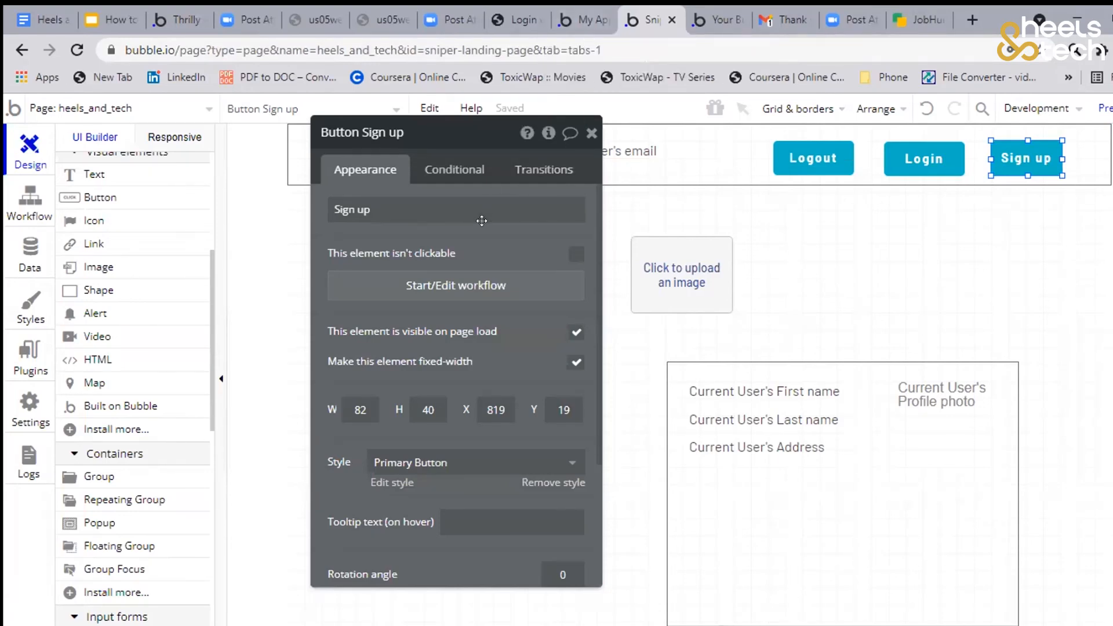
pyautogui.moveTo(477, 230); pyautogui.dragTo(187, 259)
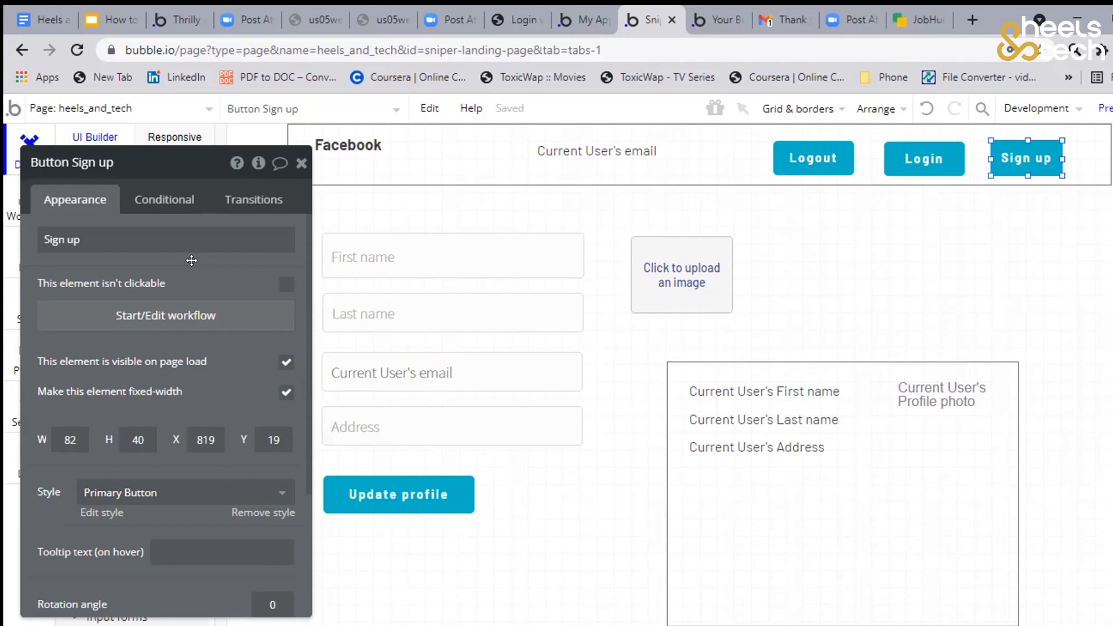
pyautogui.moveTo(184, 263); pyautogui.dragTo(216, 222)
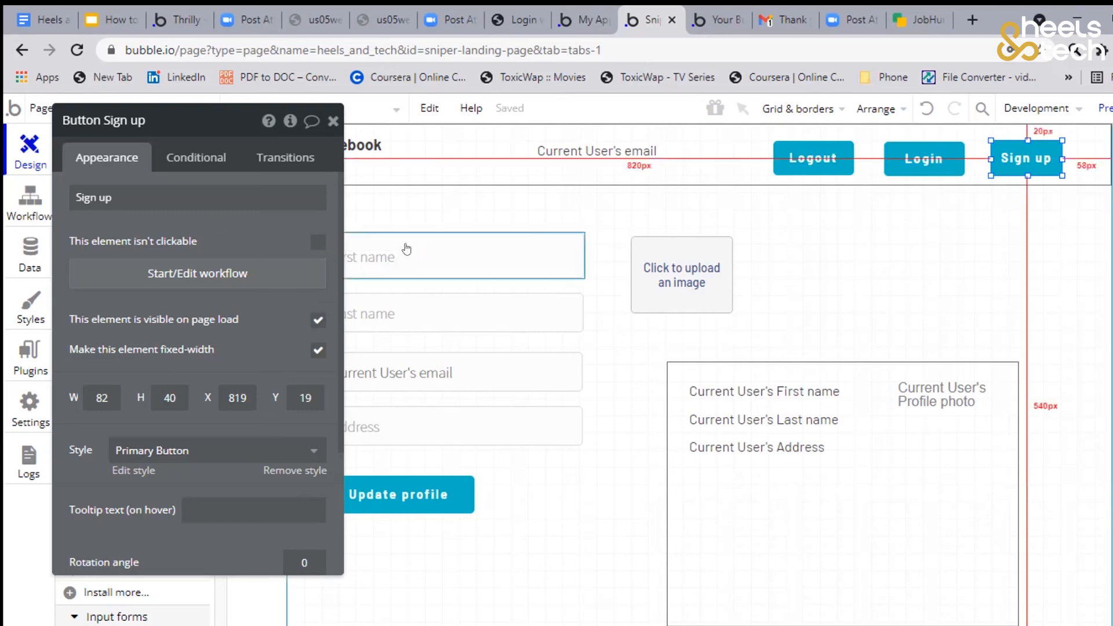
pyautogui.scroll(-2, 259, 234)
pyautogui.scroll(2, 259, 234)
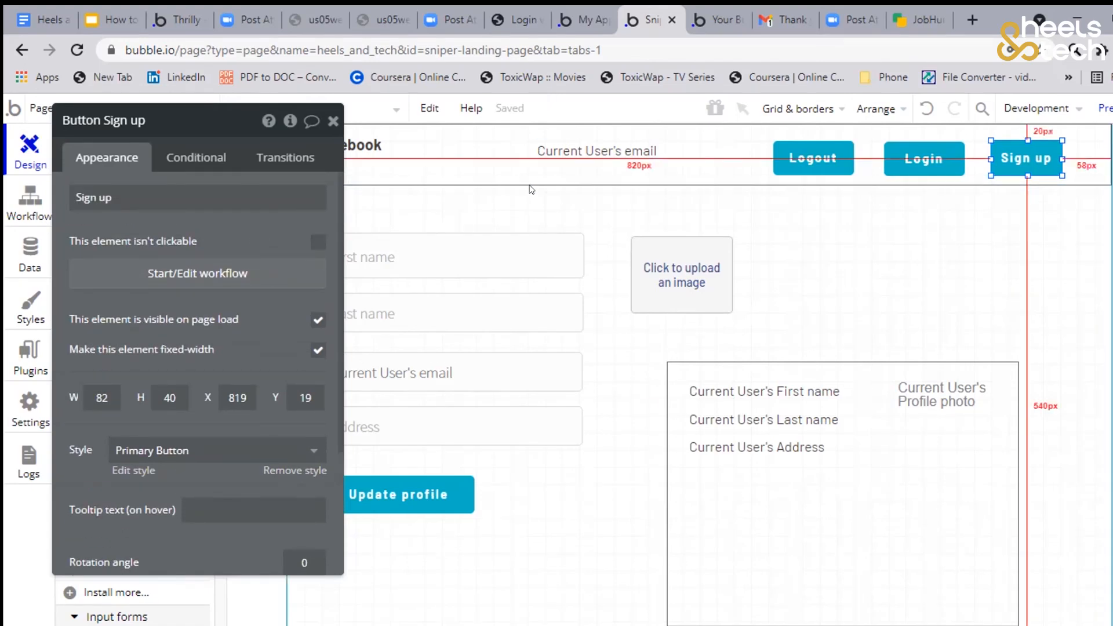
pyautogui.scroll(-3, 283, 218)
pyautogui.scroll(3, 283, 261)
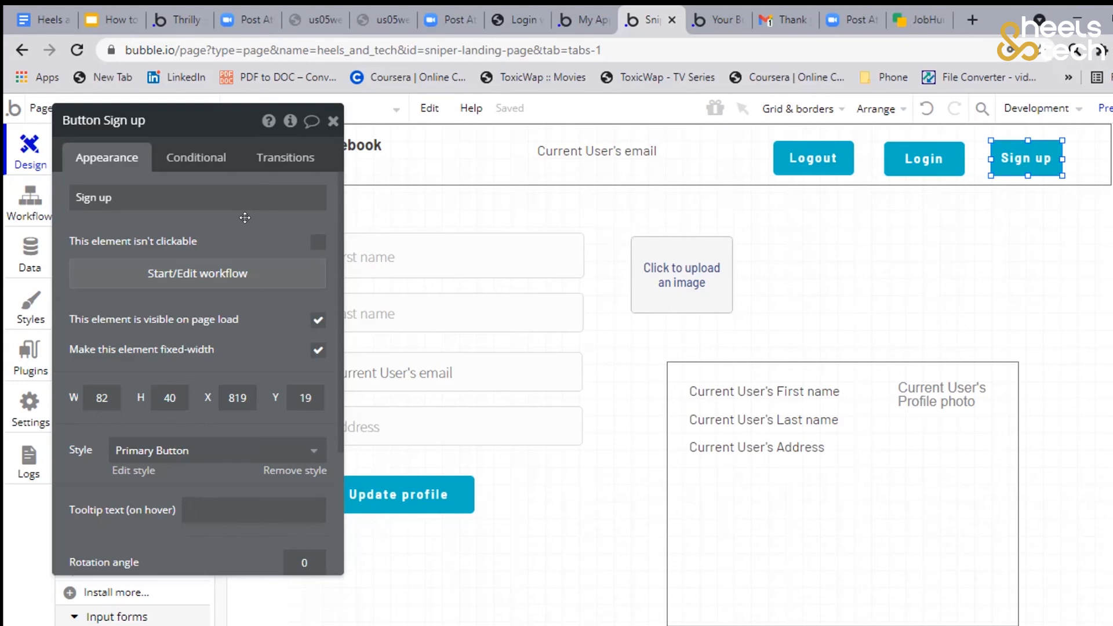
# Open the workflow of the Update profile button and review the fields in its Make changes to User action
pyautogui.moveTo(245, 217); pyautogui.dragTo(560, 246)
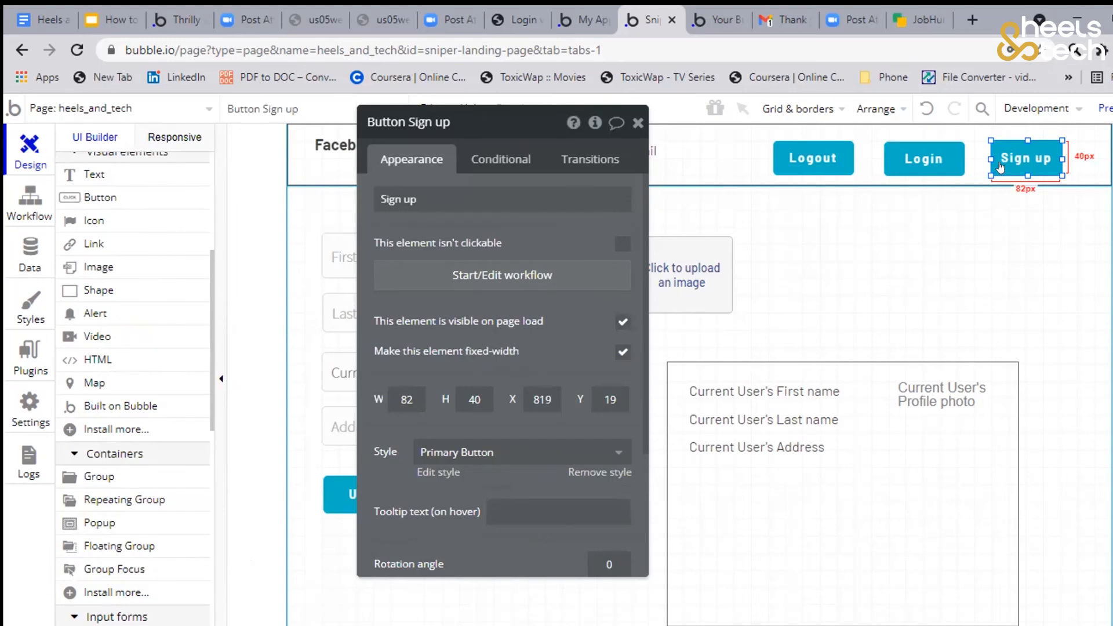
pyautogui.moveTo(618, 210); pyautogui.dragTo(791, 208)
pyautogui.click(400, 494)
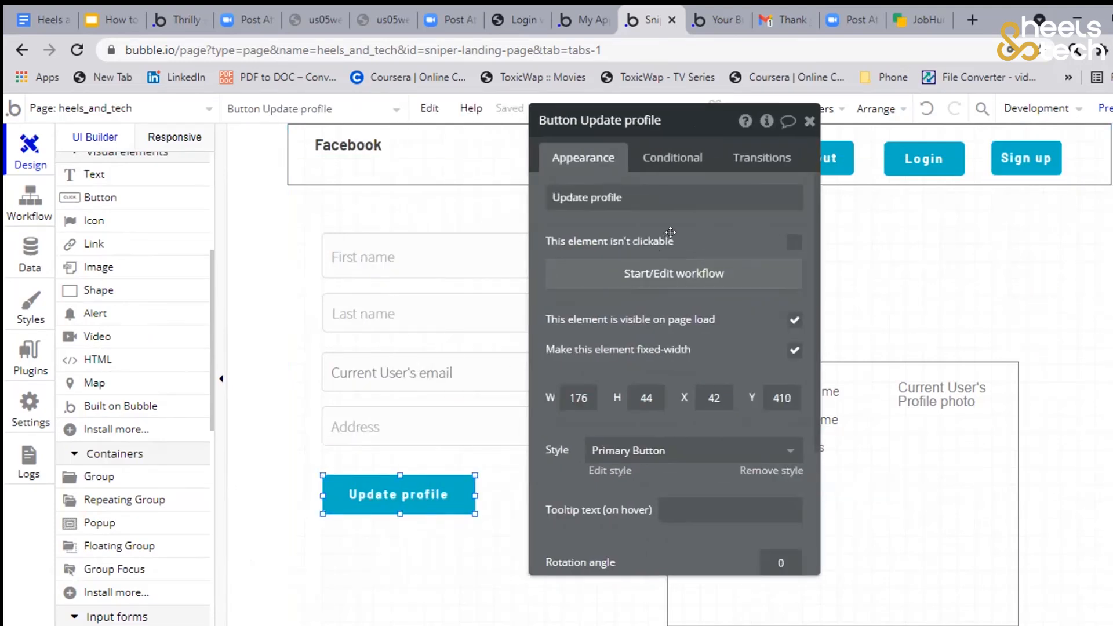
pyautogui.click(640, 283)
pyautogui.click(175, 328)
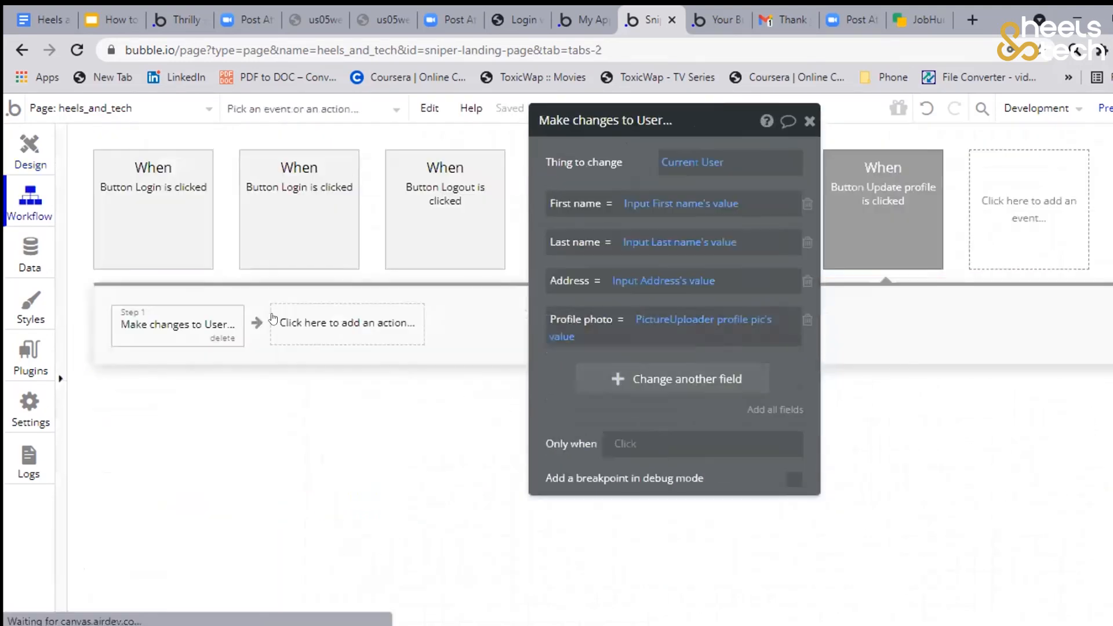
pyautogui.moveTo(646, 169); pyautogui.dragTo(916, 332)
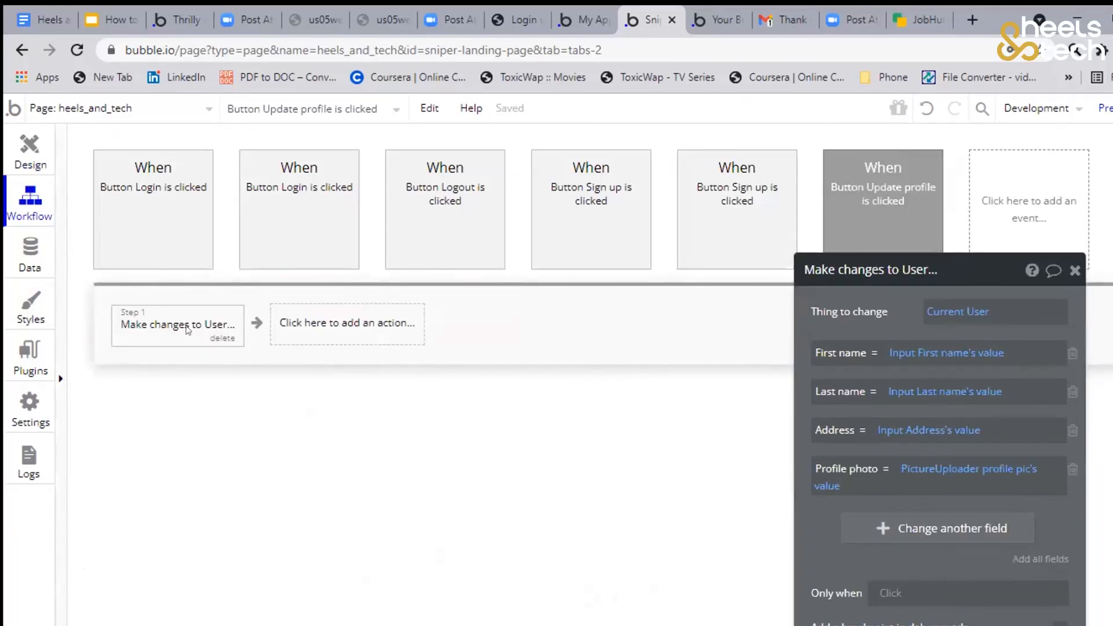
pyautogui.moveTo(837, 316); pyautogui.dragTo(661, 317)
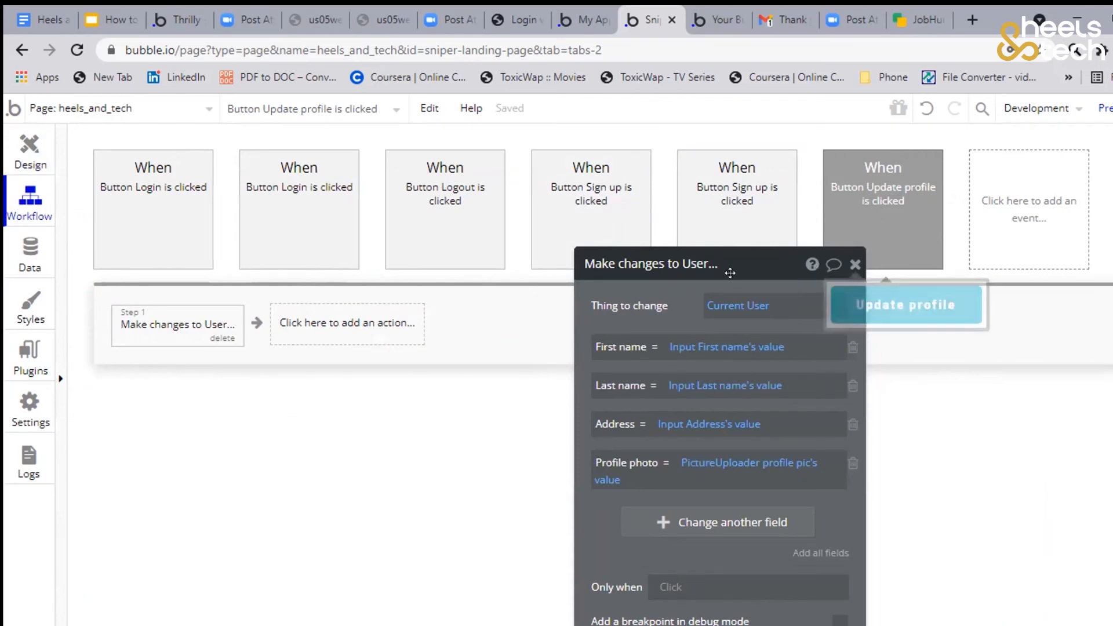
pyautogui.moveTo(684, 290); pyautogui.dragTo(661, 237)
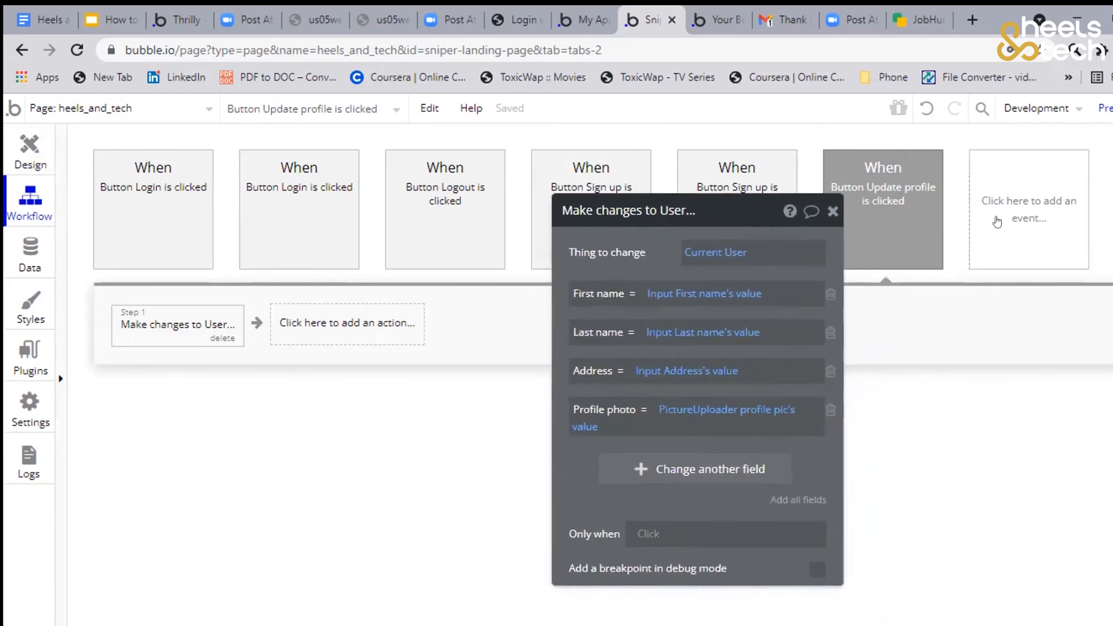
# Duplicate the Button Update profile is clicked event together with its action by copying and pasting it
pyautogui.click(874, 196)
pyautogui.rightClick(893, 204)
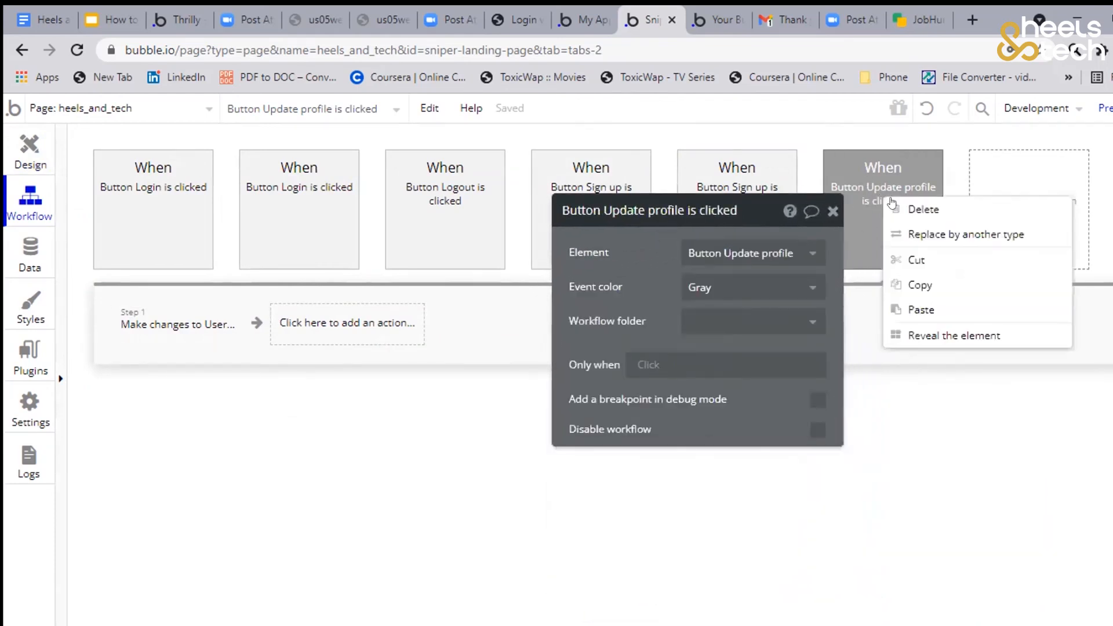
pyautogui.click(918, 287)
pyautogui.rightClick(875, 224)
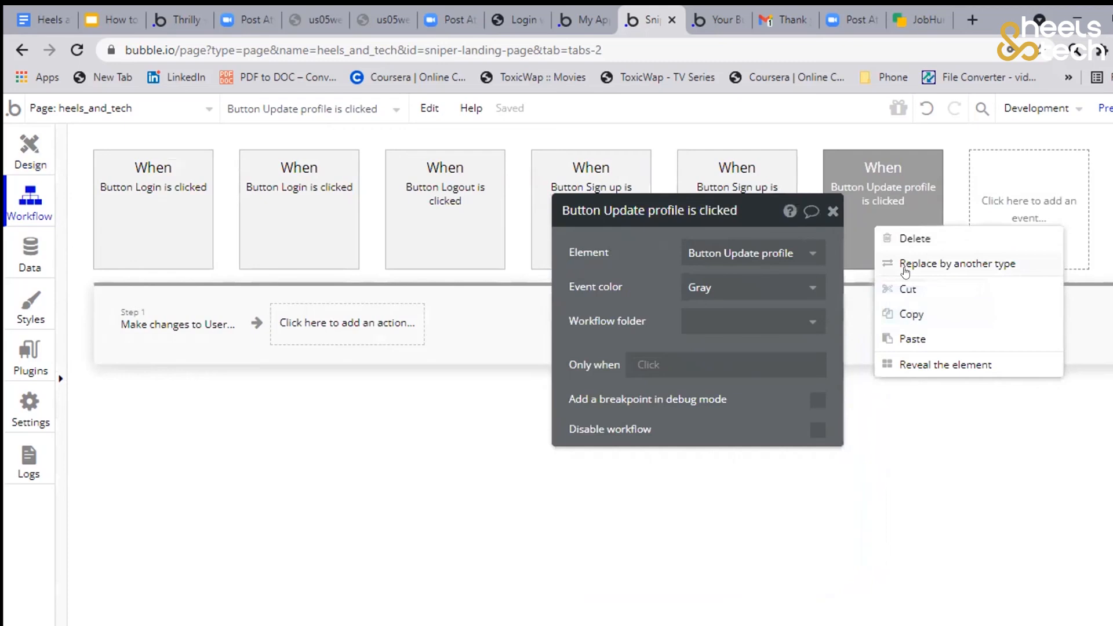
pyautogui.click(905, 334)
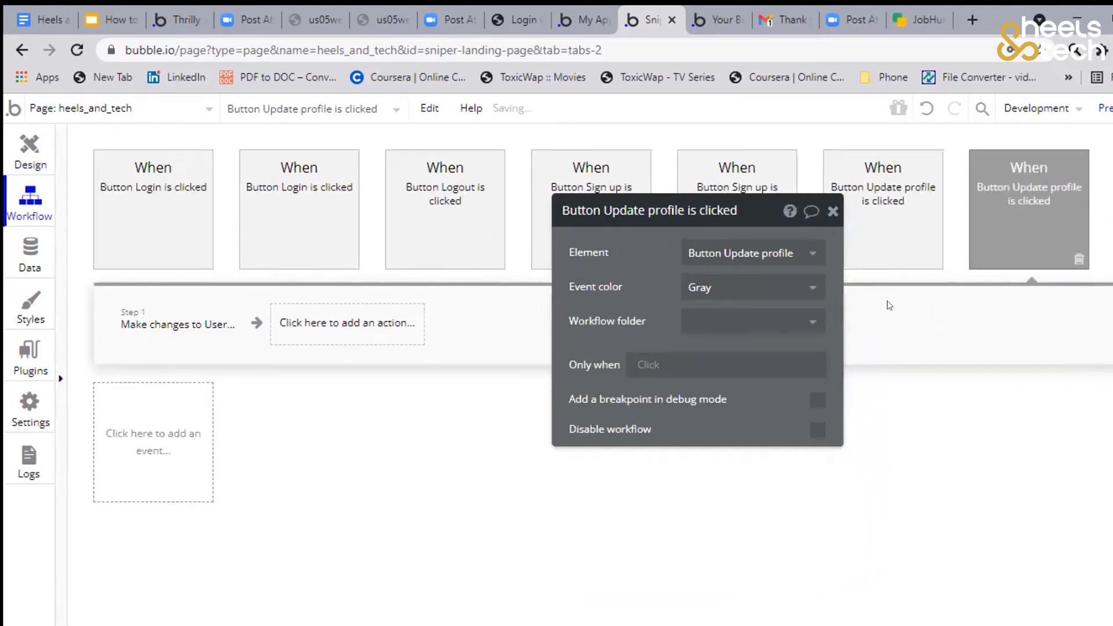
# Restrict one of the two Update profile events to run only when Current User is logged in, and check its Make changes to User action
pyautogui.moveTo(658, 291); pyautogui.dragTo(731, 449)
pyautogui.click(888, 231)
pyautogui.click(1025, 227)
pyautogui.moveTo(686, 411); pyautogui.dragTo(729, 371)
pyautogui.click(827, 262)
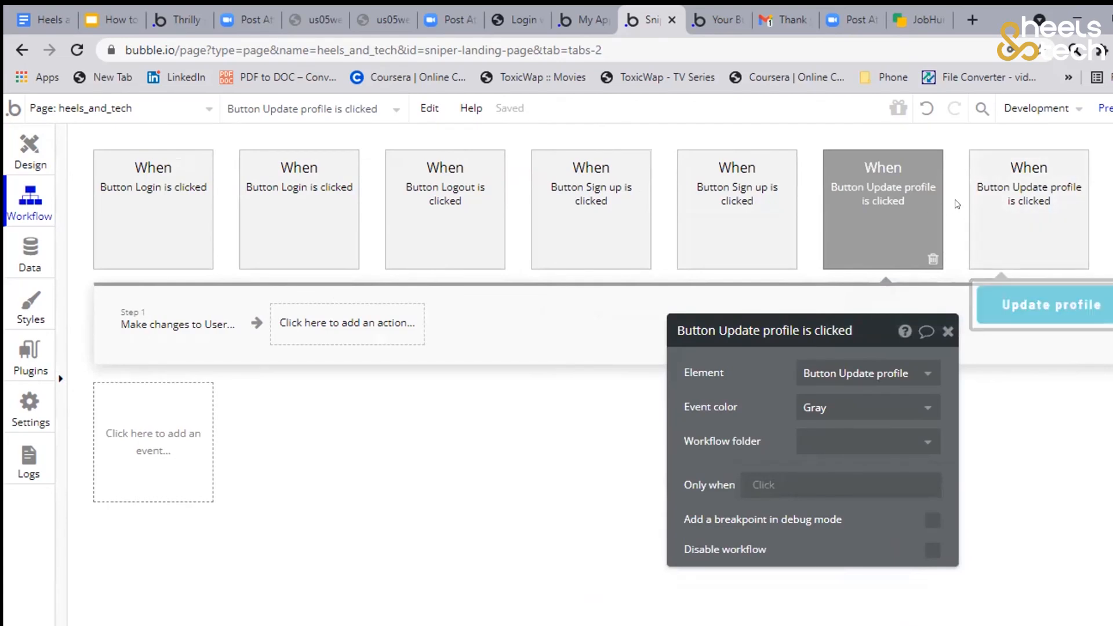
pyautogui.moveTo(773, 415); pyautogui.dragTo(499, 245)
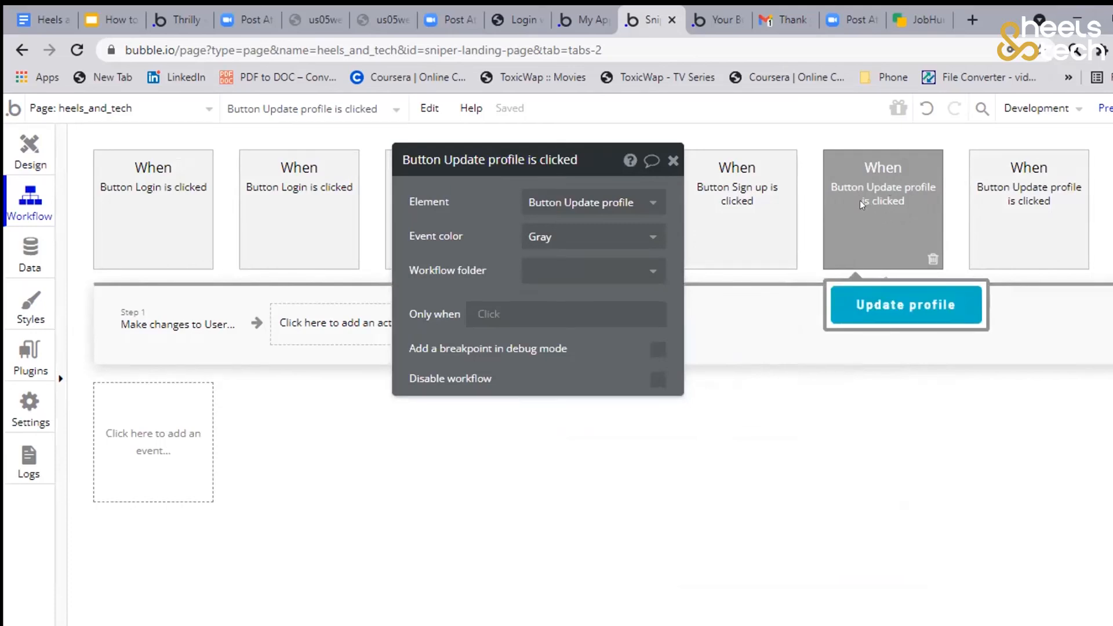
pyautogui.click(477, 314)
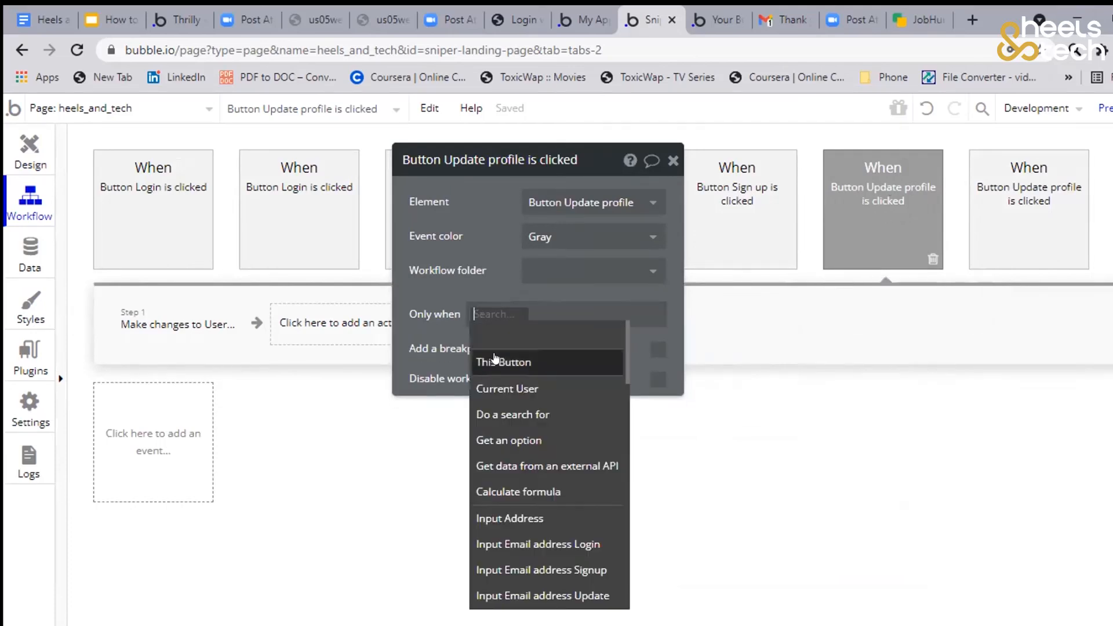
pyautogui.click(505, 388)
pyautogui.write('is')
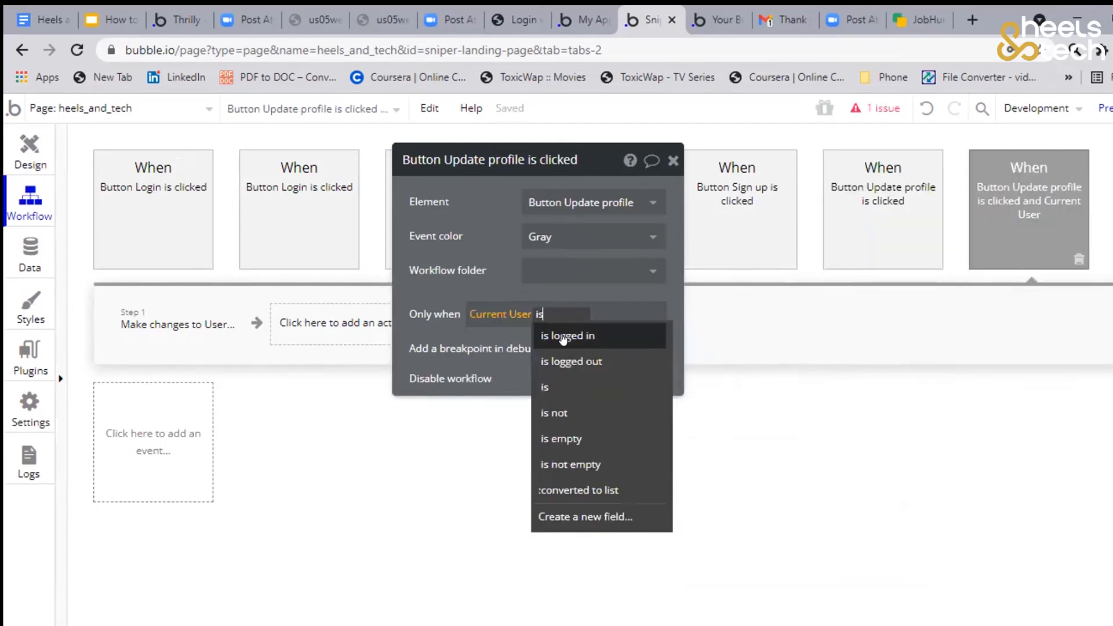
pyautogui.click(563, 334)
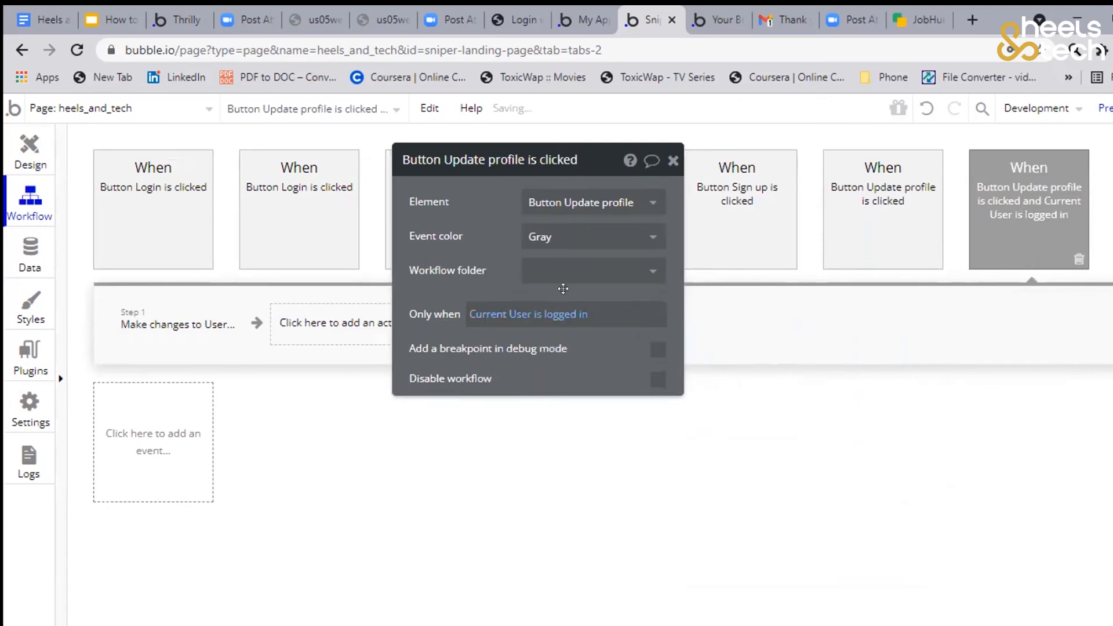
pyautogui.click(176, 328)
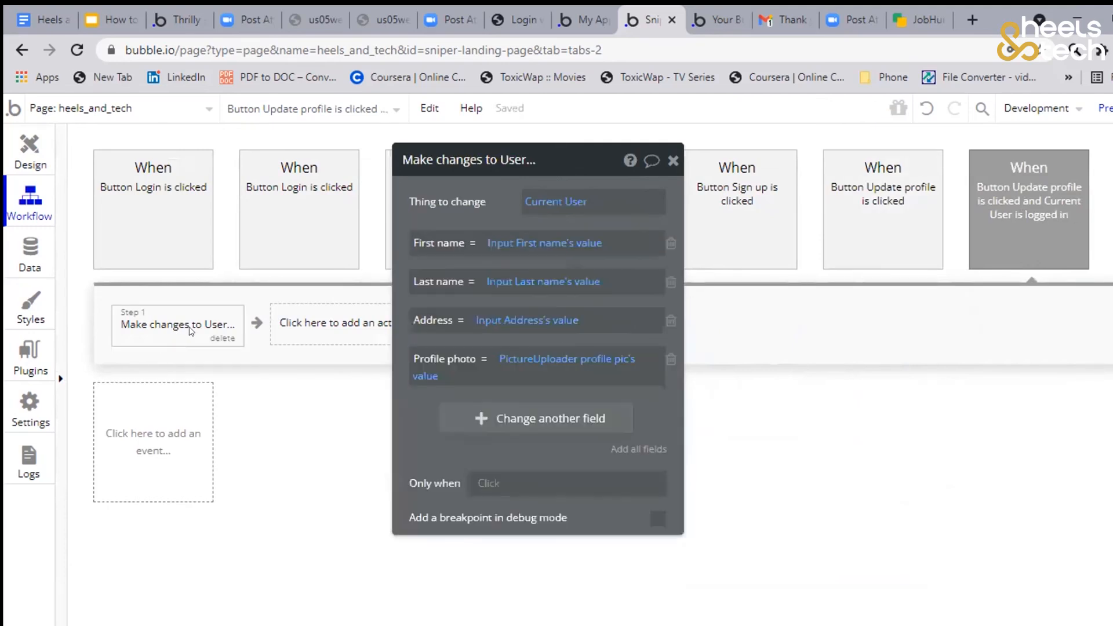
# Restrict the other Update profile event to run only when Current User is logged out
pyautogui.click(884, 229)
pyautogui.click(475, 313)
pyautogui.write('cur')
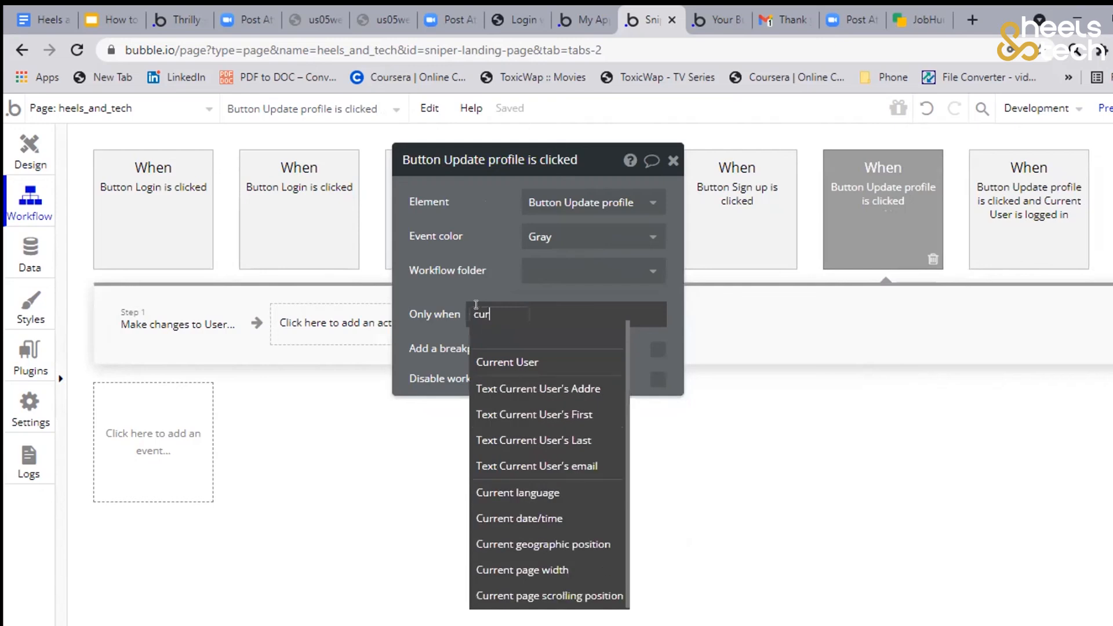
pyautogui.click(491, 361)
pyautogui.write('is')
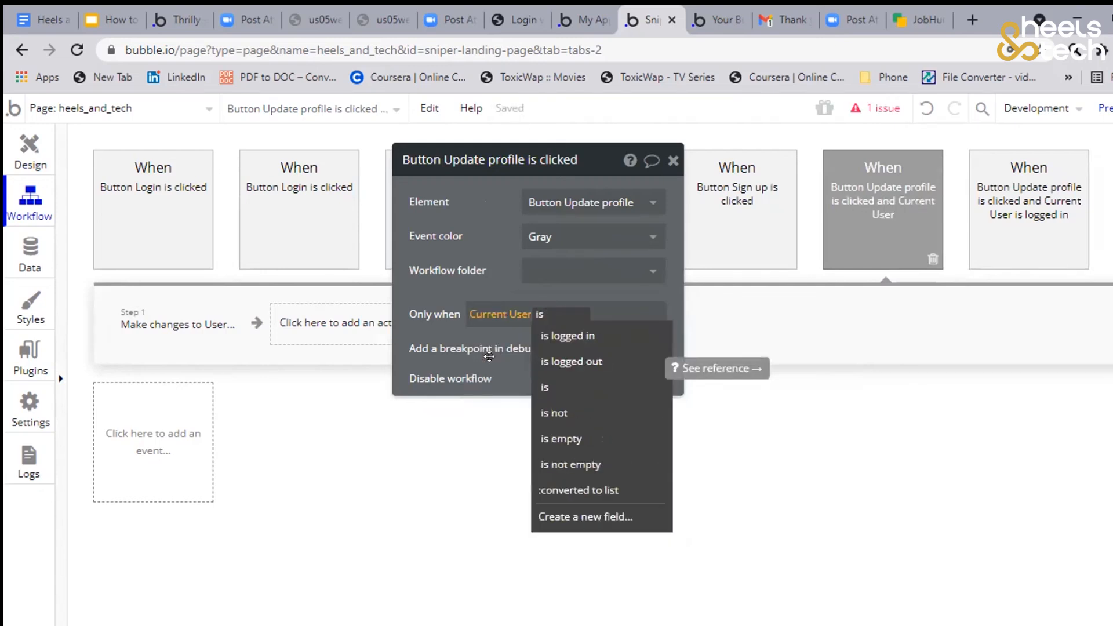
pyautogui.click(587, 361)
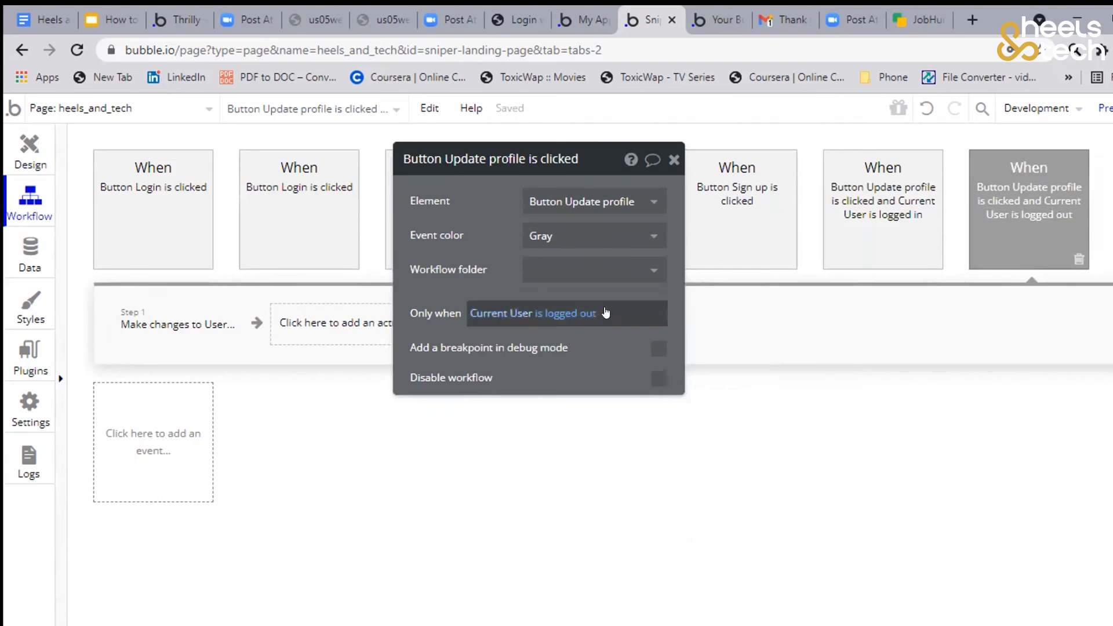
# Delete the Make changes to User action from the logged-out Update profile workflow
pyautogui.click(184, 342)
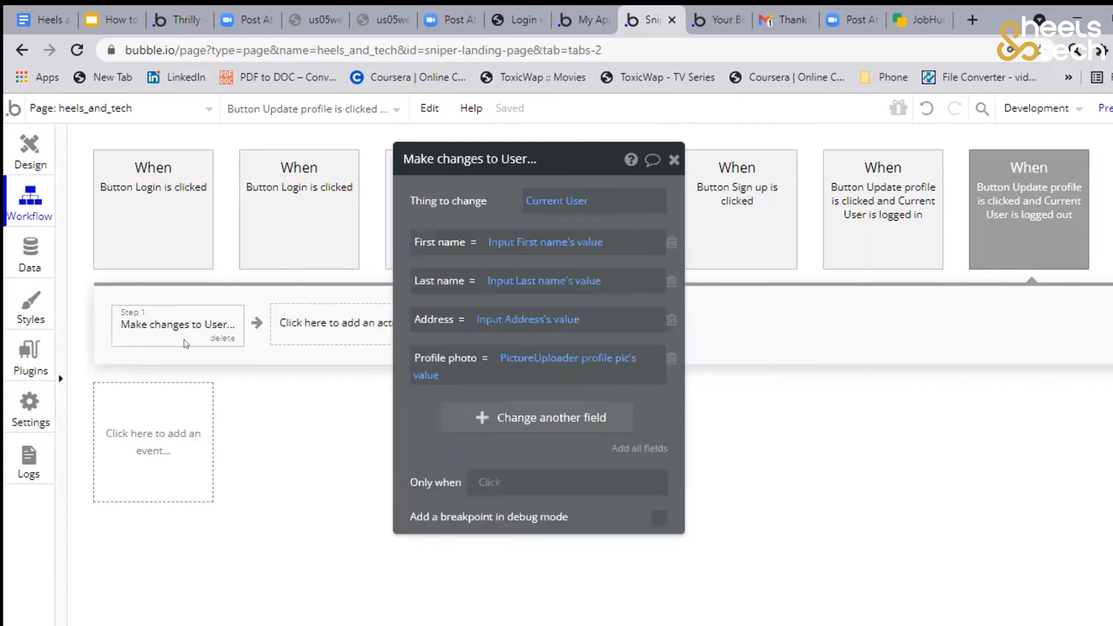
pyautogui.click(218, 338)
# Add a Log the user in action to the logged-out Update profile workflow, and delete it again
pyautogui.click(174, 318)
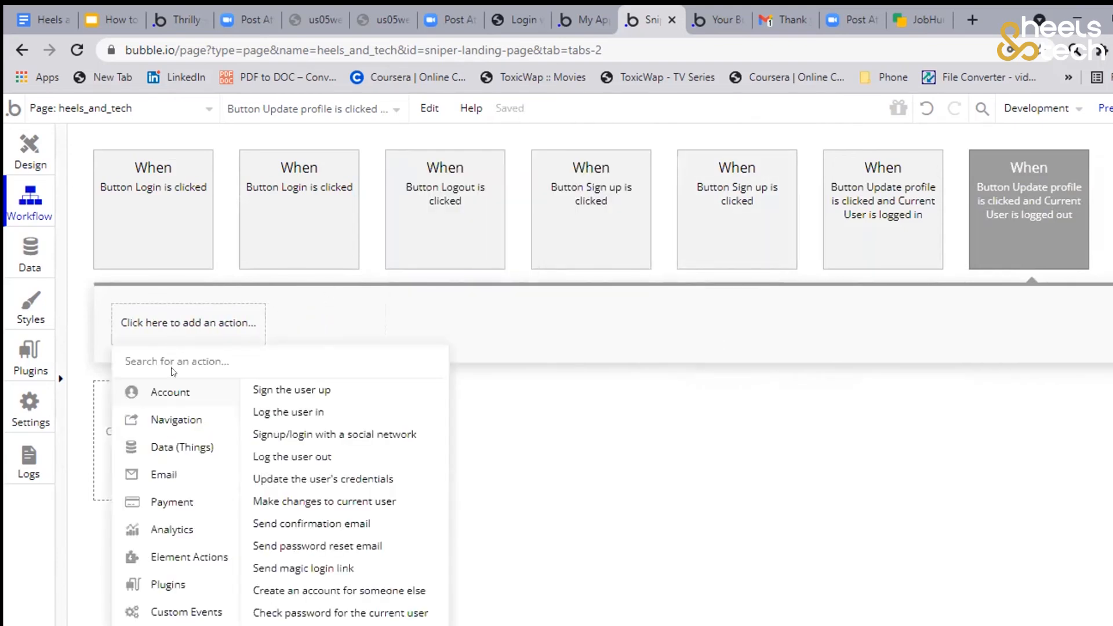
pyautogui.moveTo(175, 421)
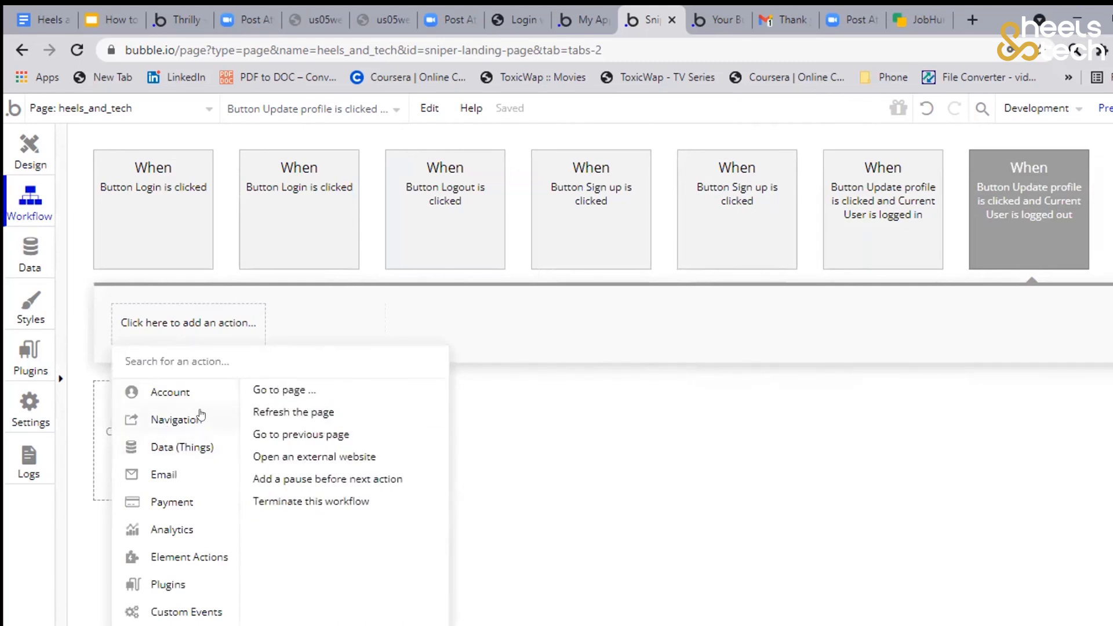
pyautogui.click(274, 412)
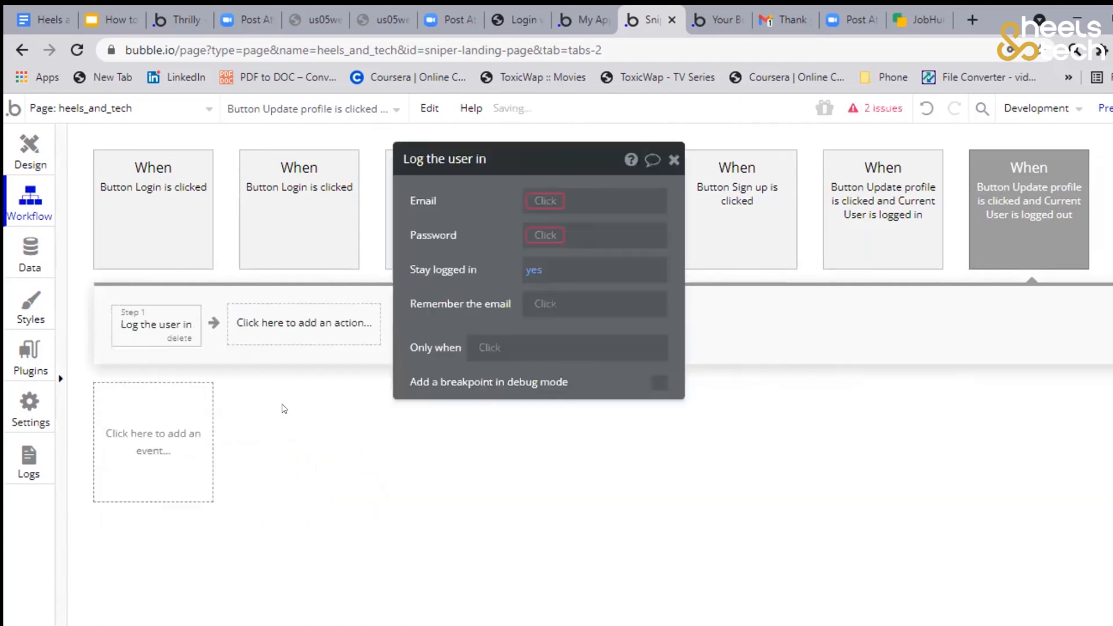
pyautogui.click(179, 338)
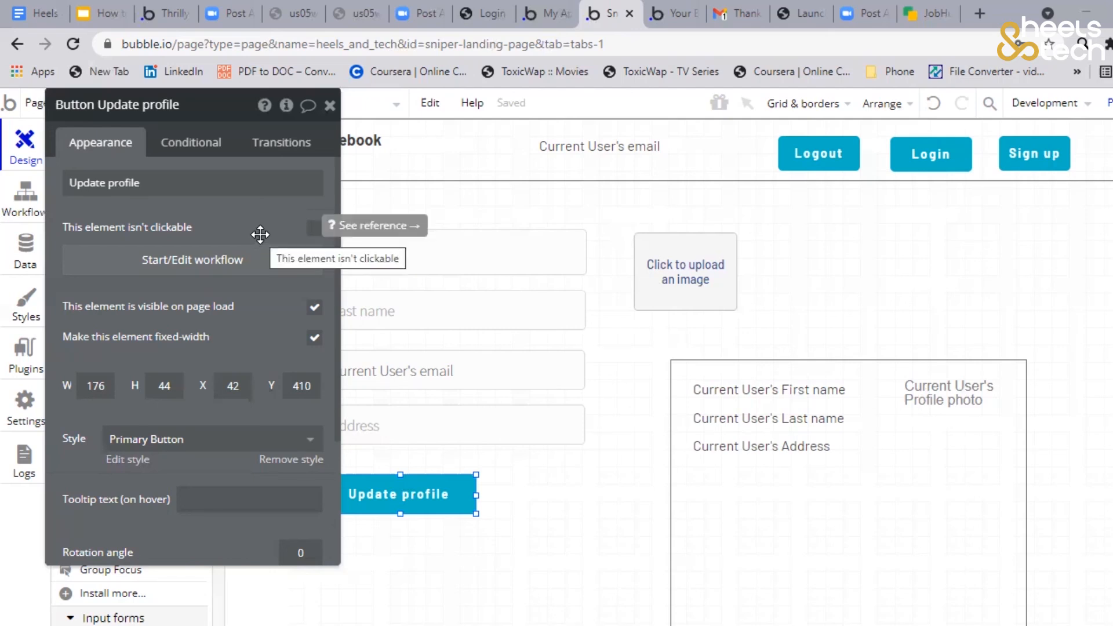
pyautogui.scroll(-2, 261, 233)
pyautogui.scroll(2, 261, 232)
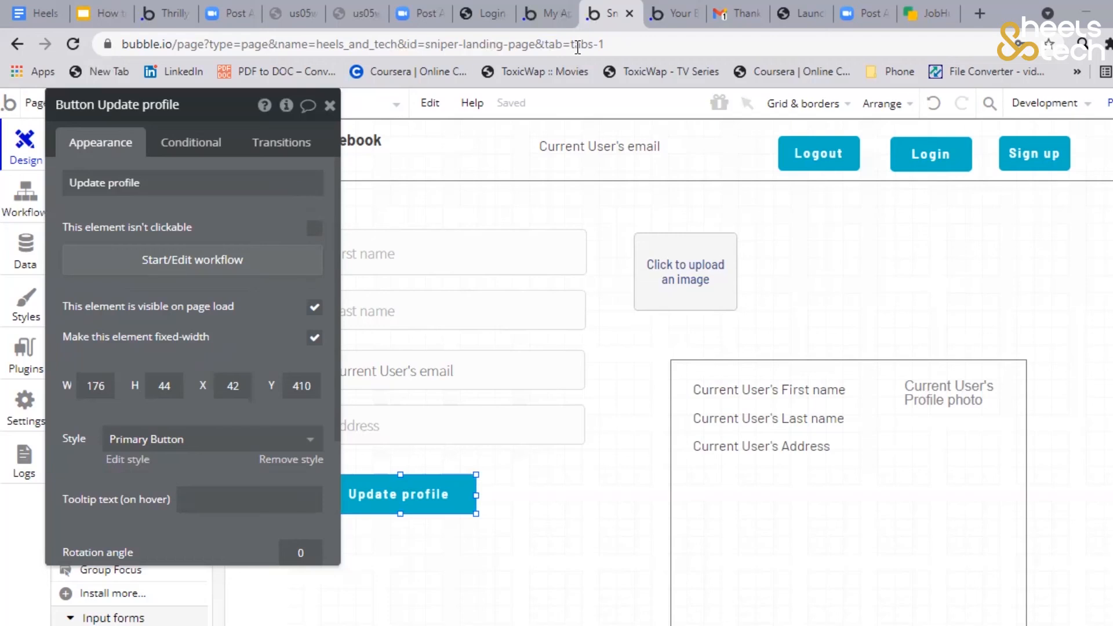
# Switch to the JobHunch website and reload its home page, then return to the heels_and_tech page in the Bubble editor
pyautogui.click(928, 13)
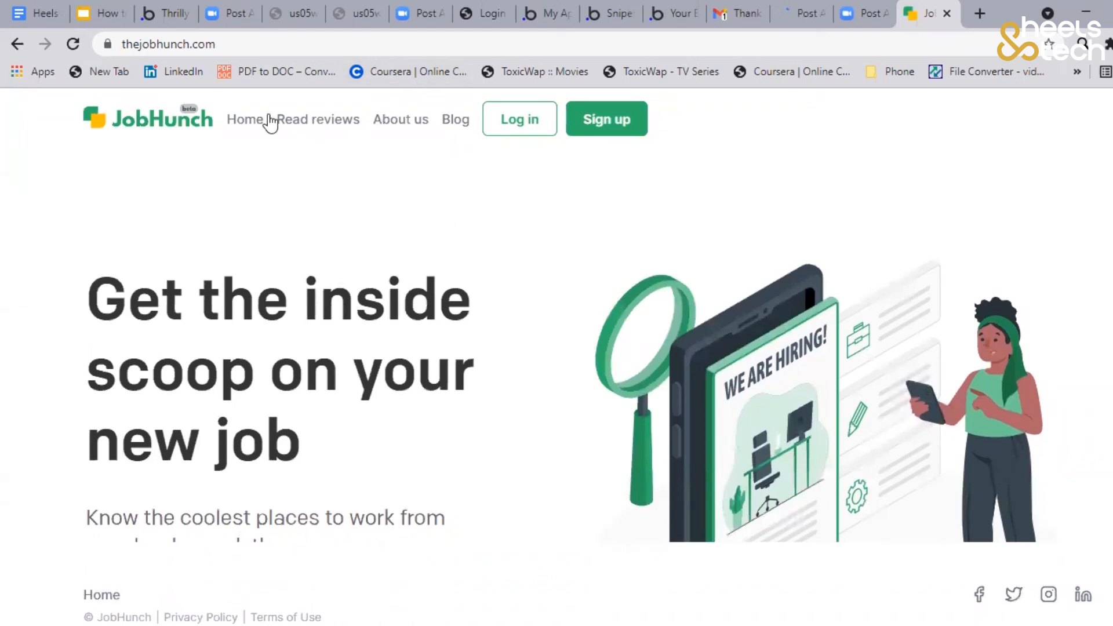
pyautogui.click(72, 44)
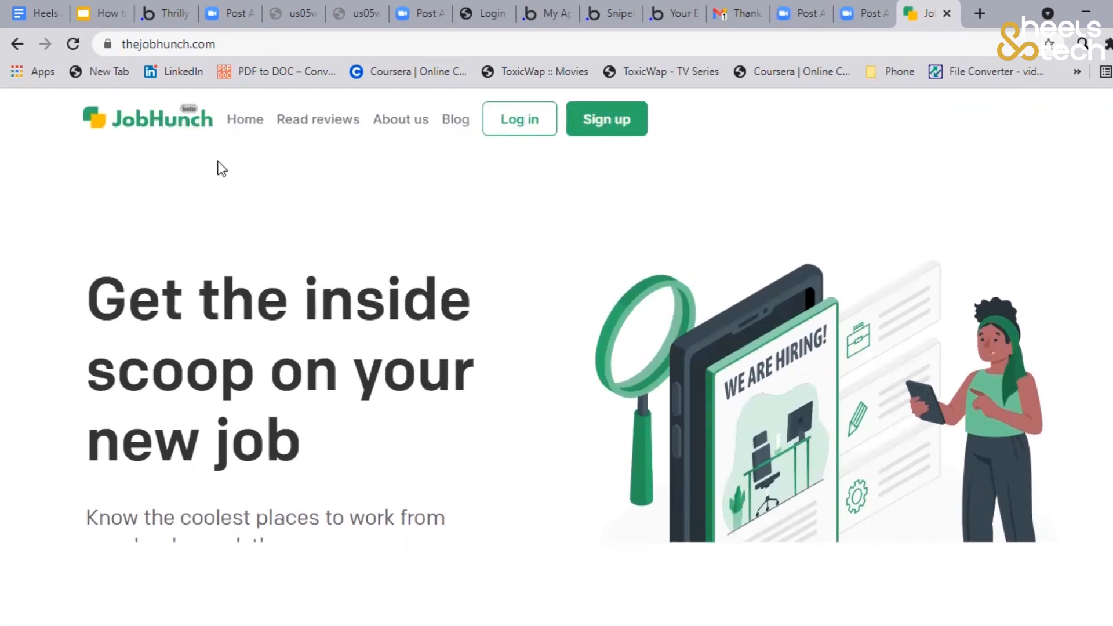
pyautogui.hotkey('ctrl', 'shift', 'Tab')
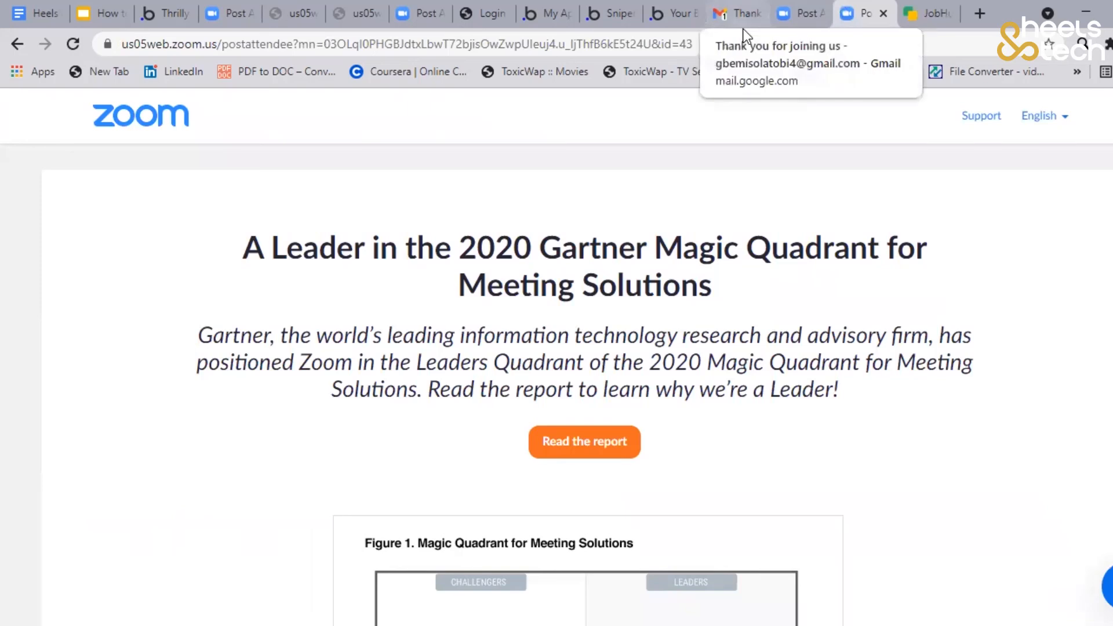
pyautogui.click(671, 17)
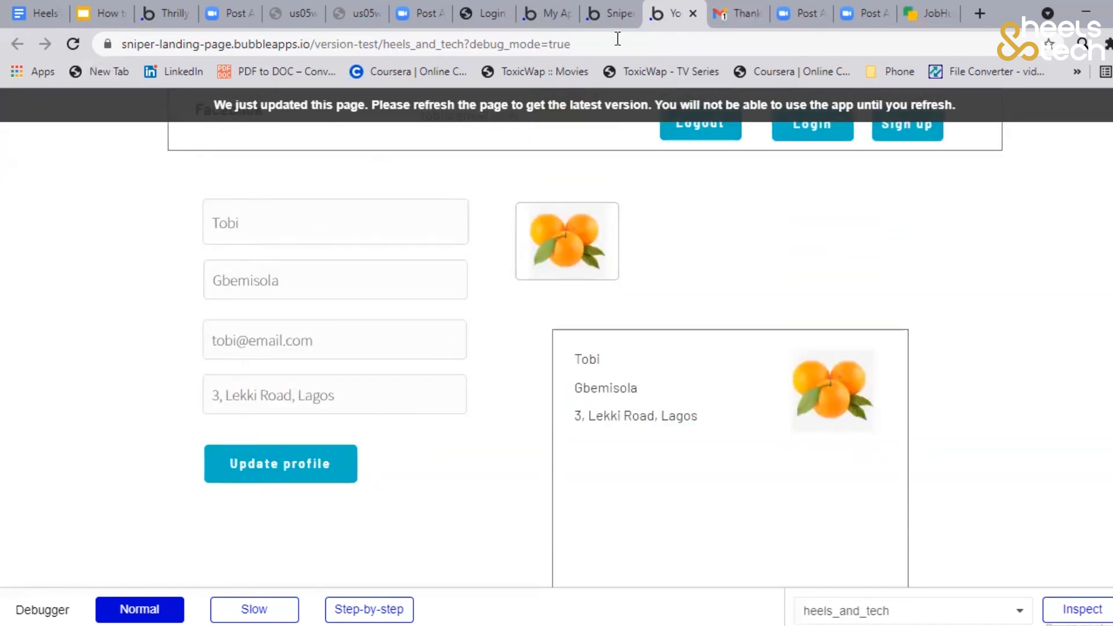
pyautogui.click(609, 13)
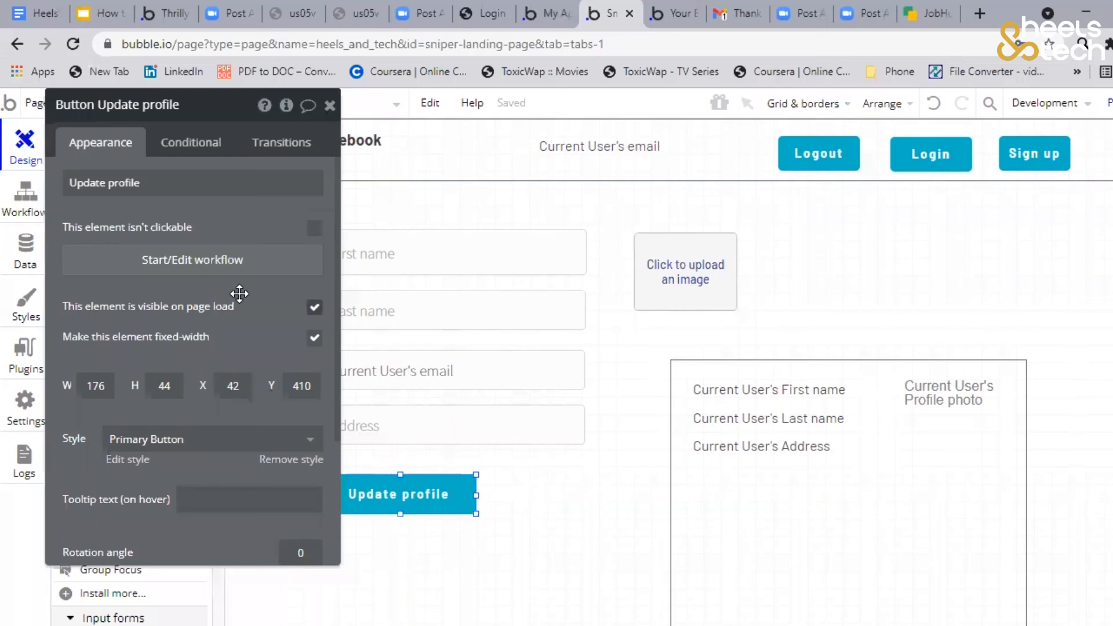
pyautogui.moveTo(125, 289); pyautogui.dragTo(120, 333)
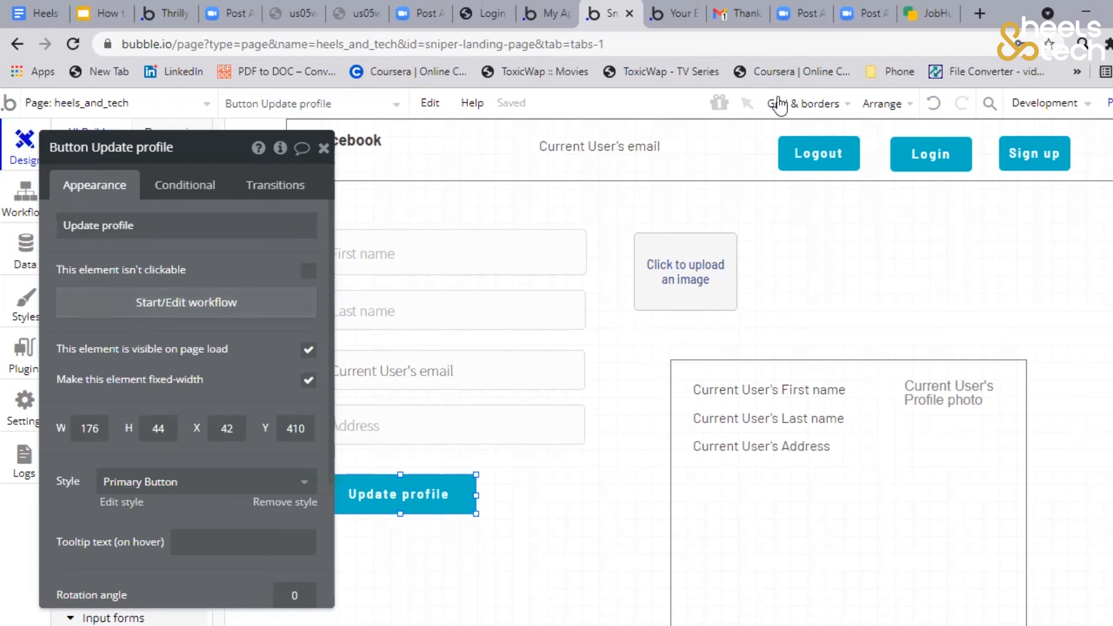
pyautogui.scroll(-3, 869, 356)
pyautogui.scroll(3, 870, 356)
pyautogui.moveTo(220, 331); pyautogui.dragTo(324, 332)
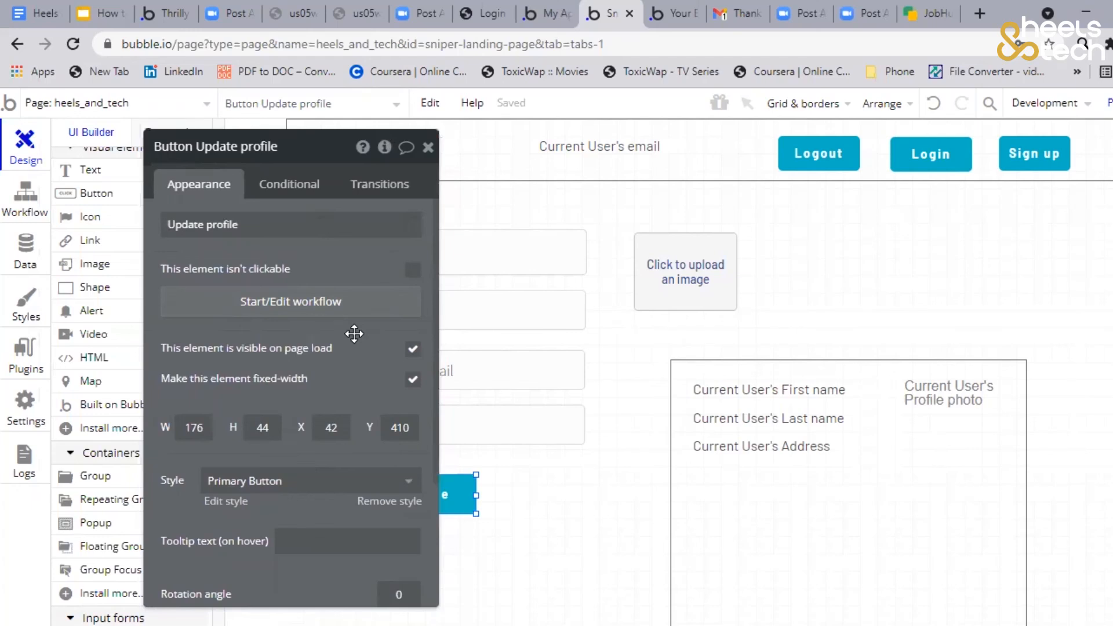
pyautogui.moveTo(354, 334); pyautogui.dragTo(331, 329)
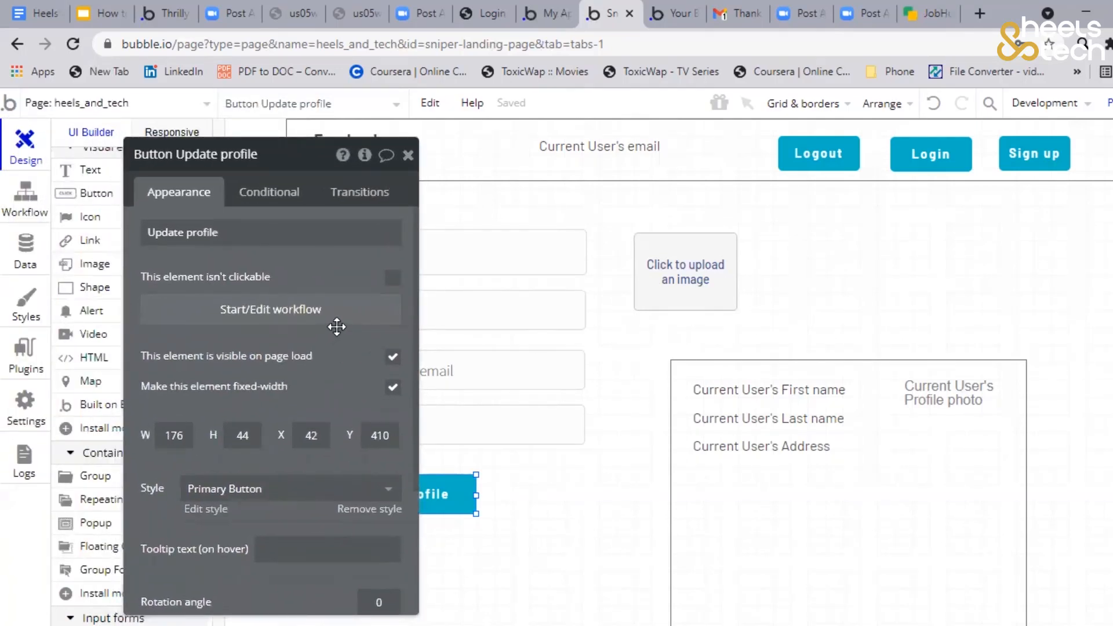